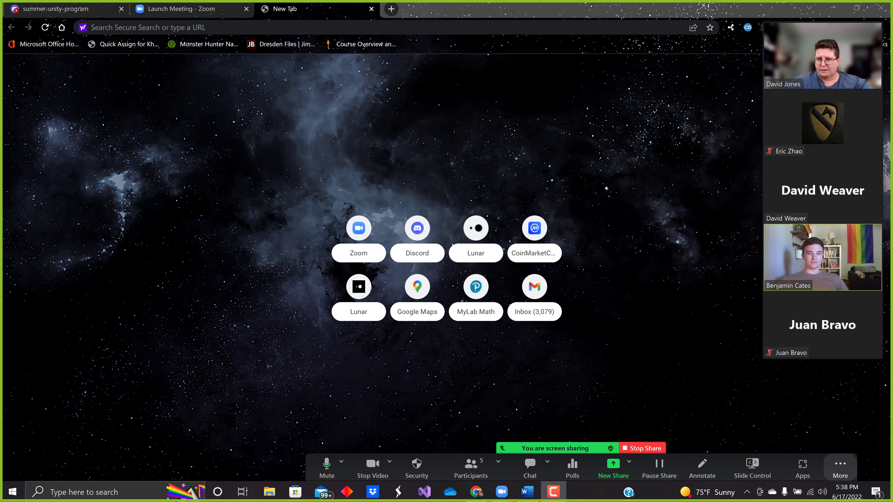
# Start cloud recording of the Zoom meeting from the More menu.
pyautogui.click(840, 468)
pyautogui.click(738, 199)
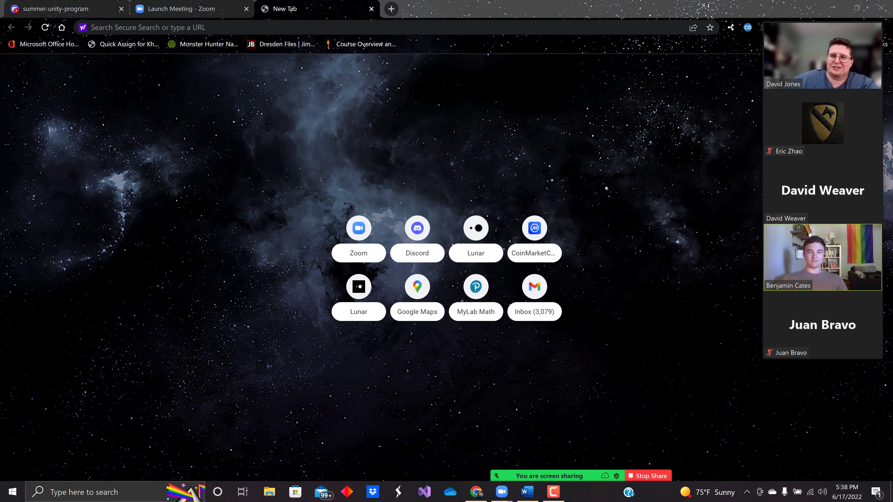
pyautogui.moveTo(823, 325)
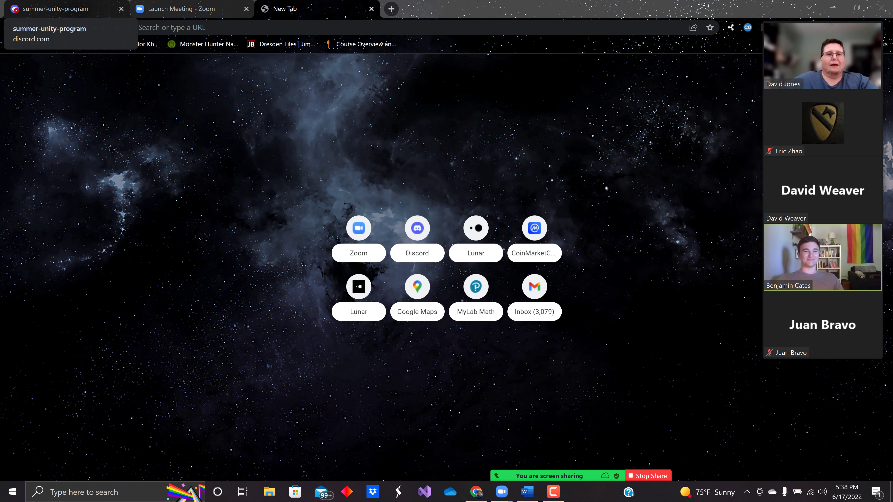
# Open the Unity_Day_1.docx attachment from the summer-unity-program Discord channel in Word.
pyautogui.click(56, 9)
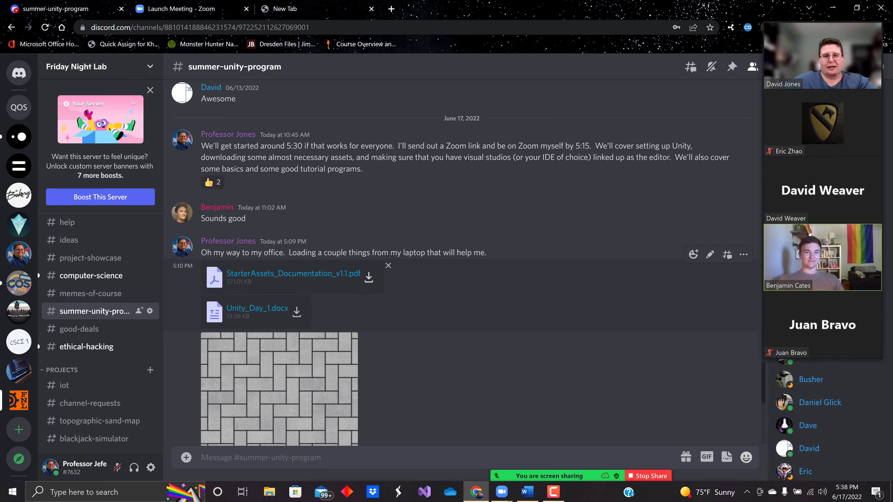
pyautogui.scroll(-2, 257, 258)
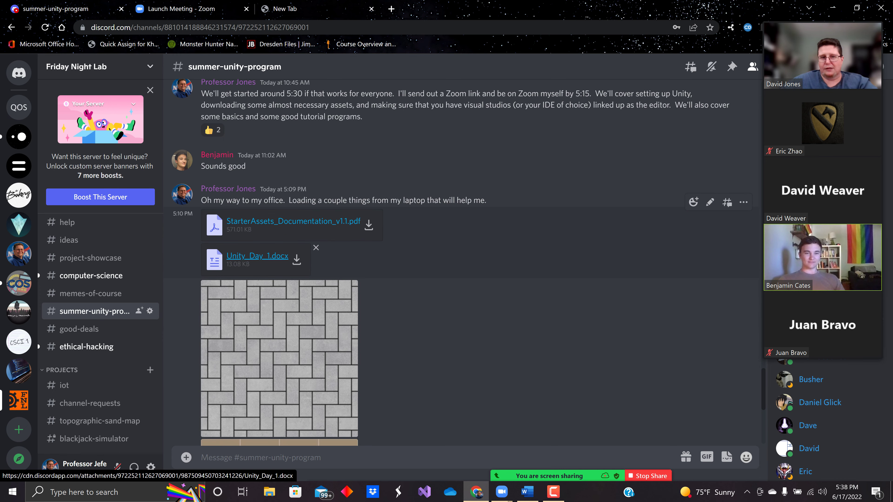
pyautogui.click(527, 492)
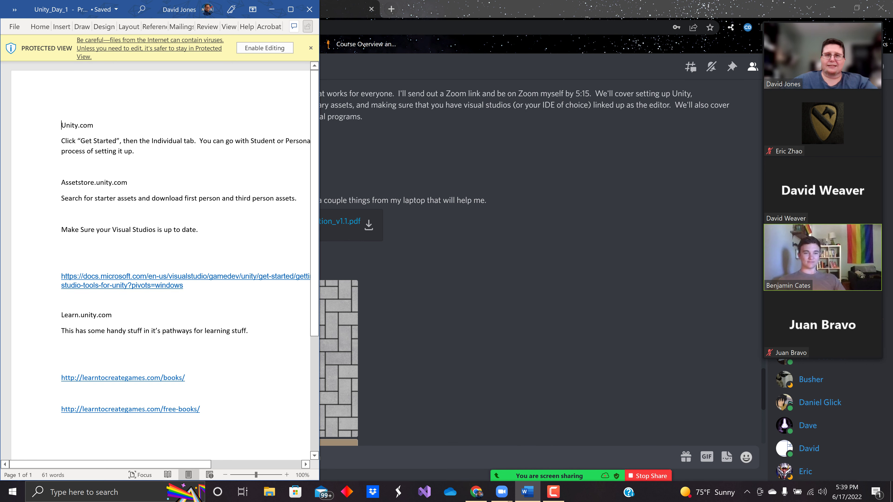
# Widen Chrome beside the Word notes and load unity.com in the empty new tab.
pyautogui.click(857, 8)
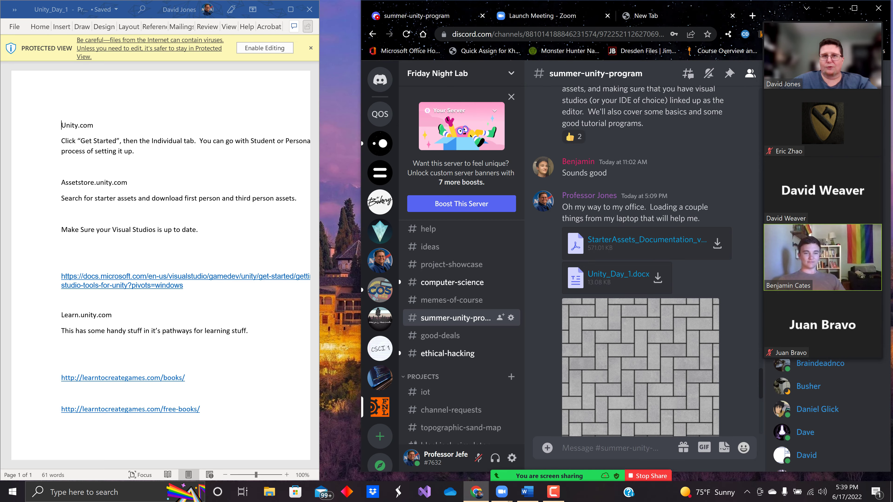
pyautogui.moveTo(362, 21); pyautogui.dragTo(272, 21)
pyautogui.hotkey('ctrl', '3')
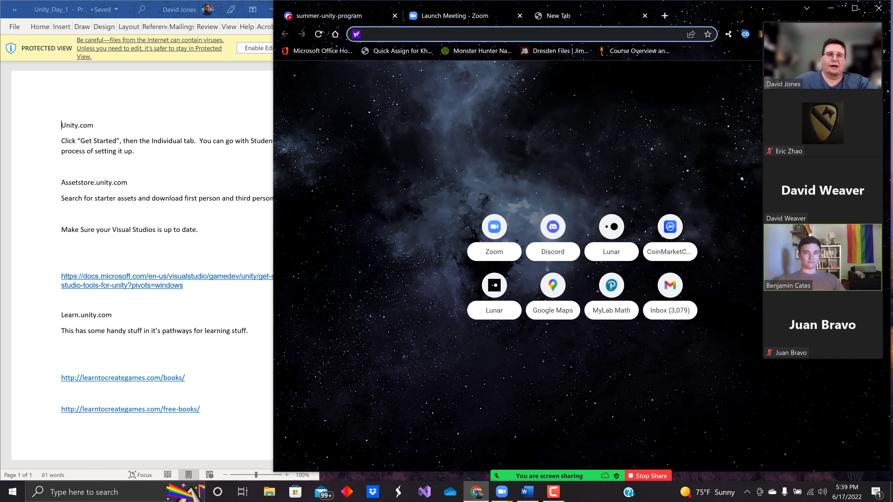
pyautogui.write('un')
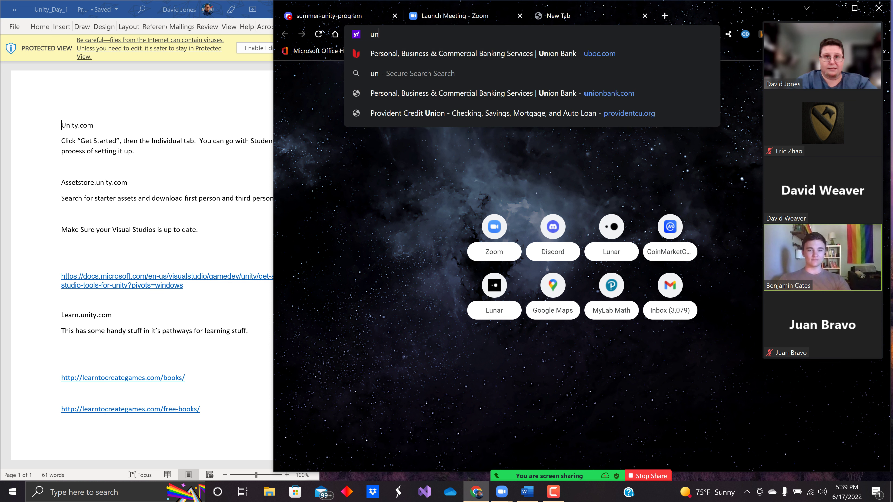
pyautogui.write('ity.')
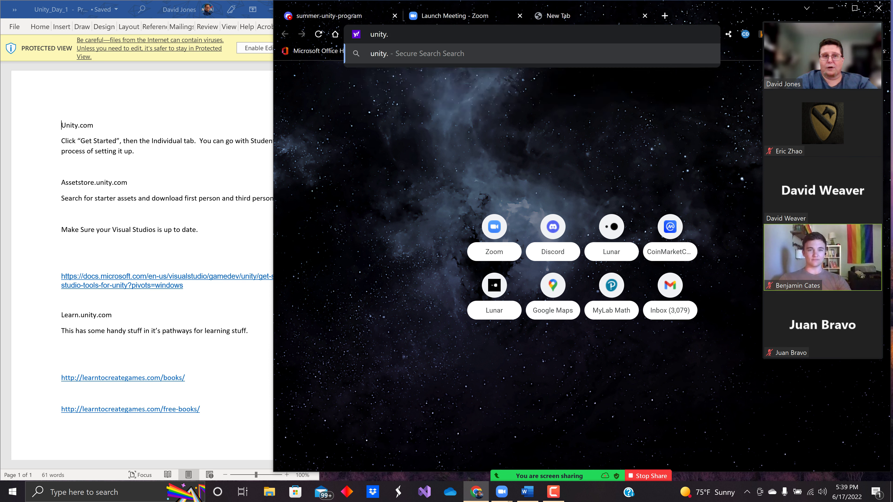
pyautogui.write('com')
pyautogui.press('Return')
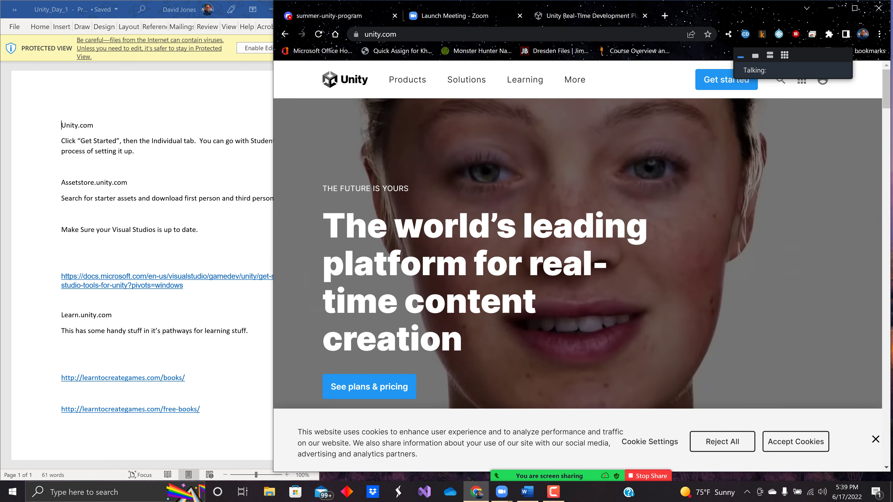
pyautogui.scroll(-1, 578, 235)
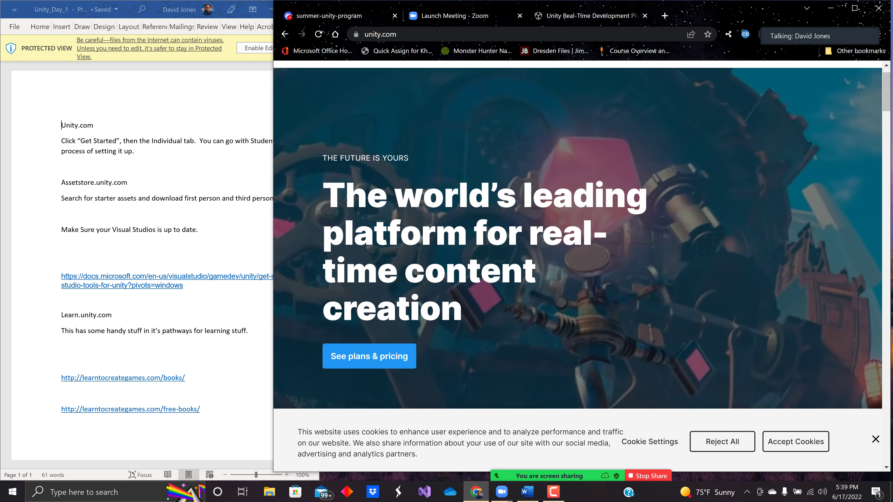
pyautogui.scroll(-12, 578, 236)
pyautogui.scroll(15, 578, 236)
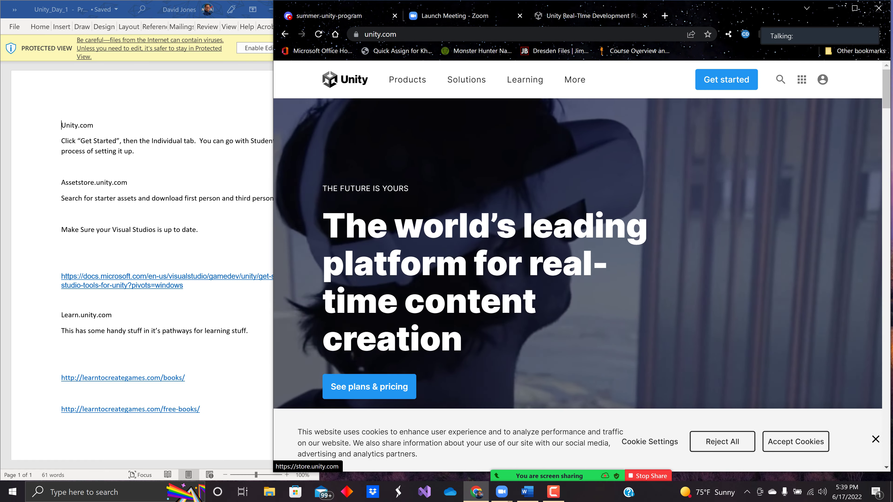
# Open Unity's Get started plans page, dismiss the industry pop-up, and view the Individual plans.
pyautogui.click(726, 80)
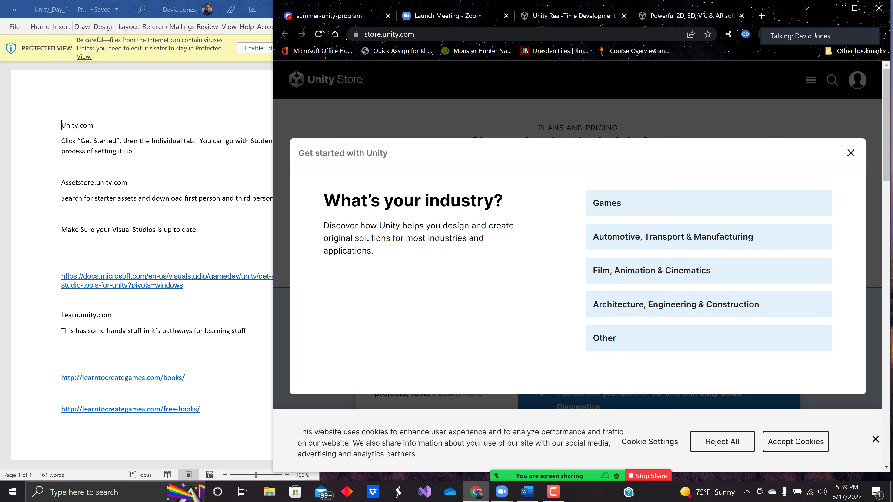
pyautogui.press('Escape')
pyautogui.scroll(-9, 578, 235)
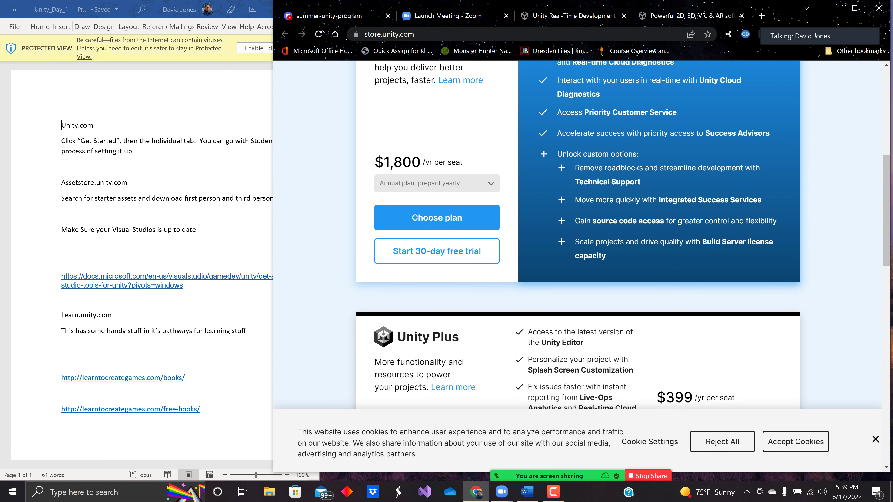
pyautogui.scroll(5, 578, 235)
pyautogui.click(445, 170)
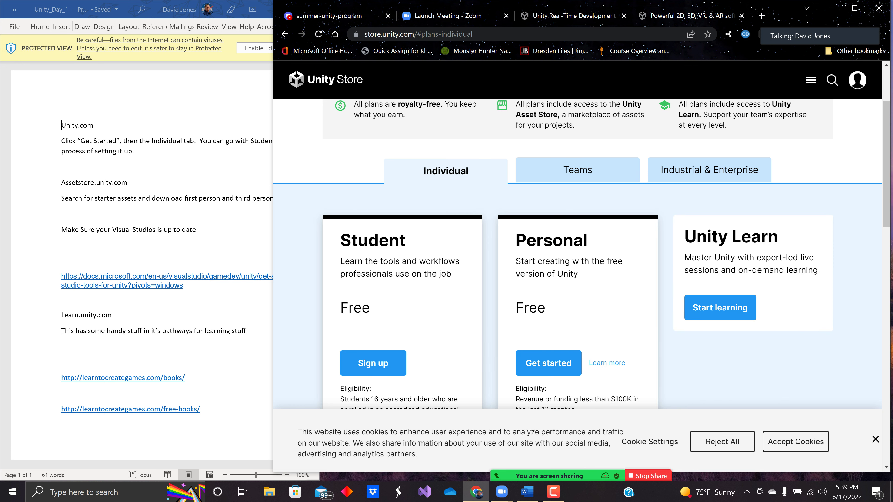
pyautogui.scroll(-1, 578, 246)
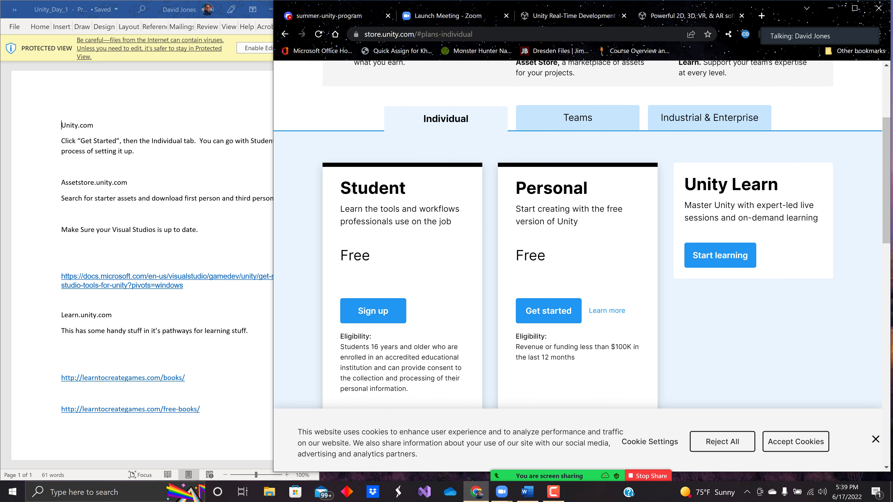
pyautogui.scroll(-2, 578, 246)
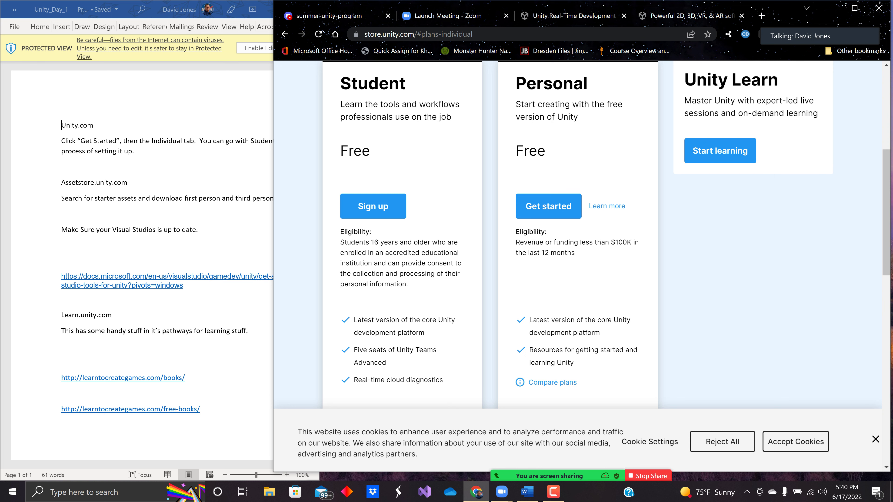
pyautogui.scroll(-4, 577, 232)
pyautogui.scroll(8, 576, 232)
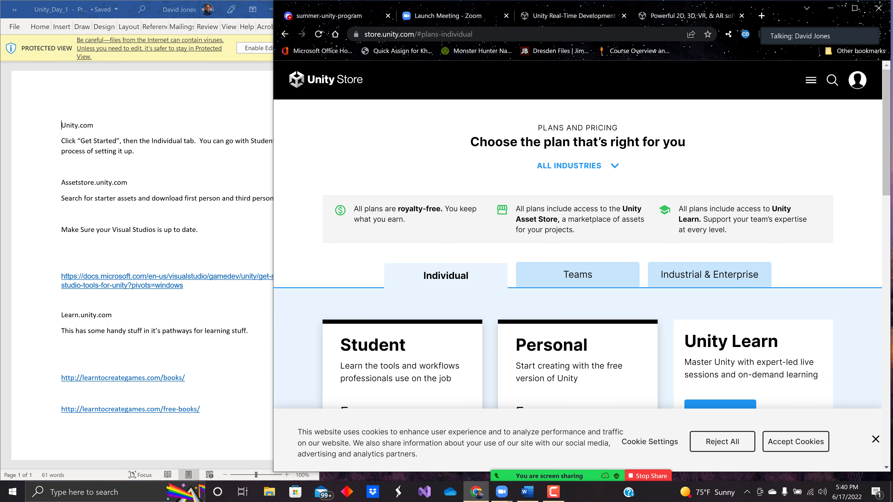
# Search 'unity hub' in a new tab, open the unity.com Unity Hub page, and dismiss cookies.
pyautogui.click(761, 16)
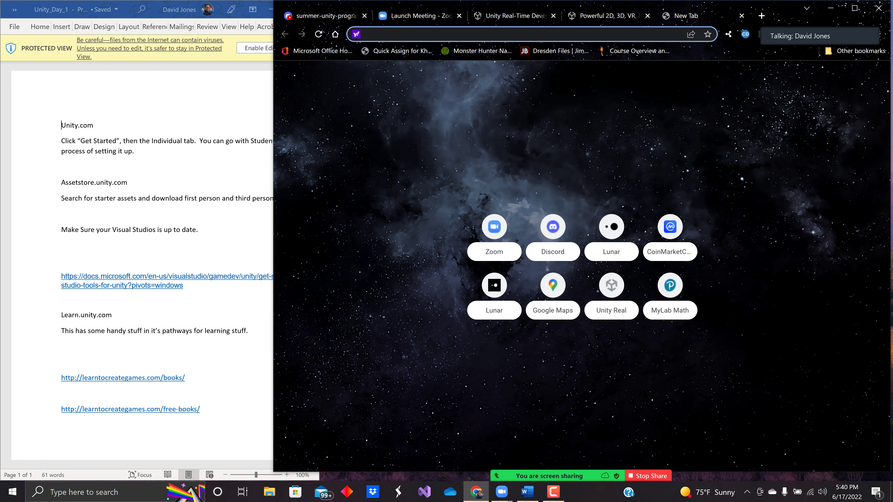
pyautogui.write('unity hub')
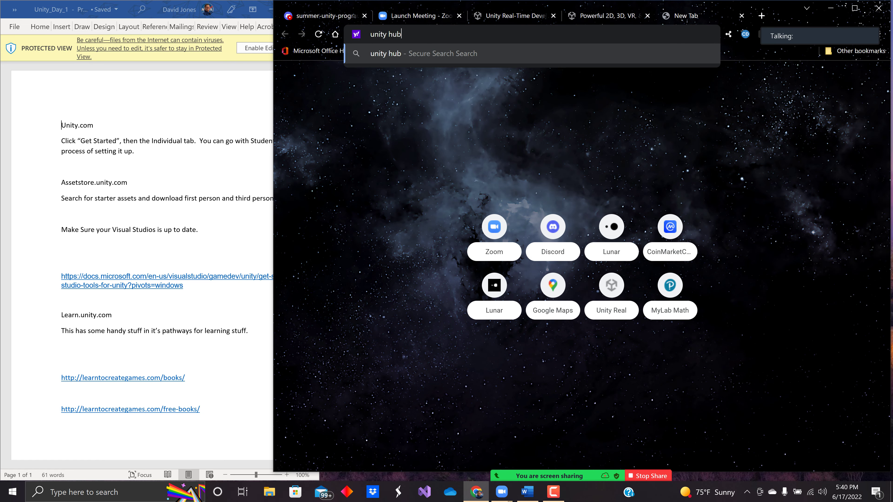
pyautogui.press('Return')
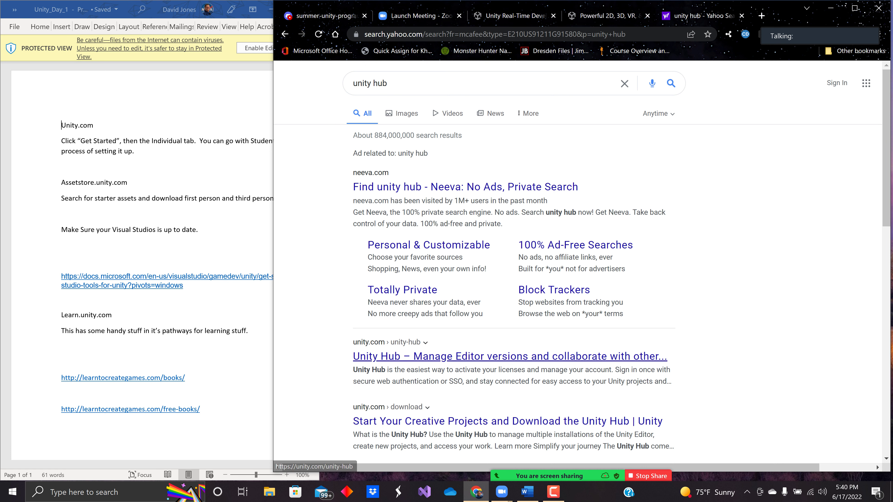
pyautogui.click(457, 356)
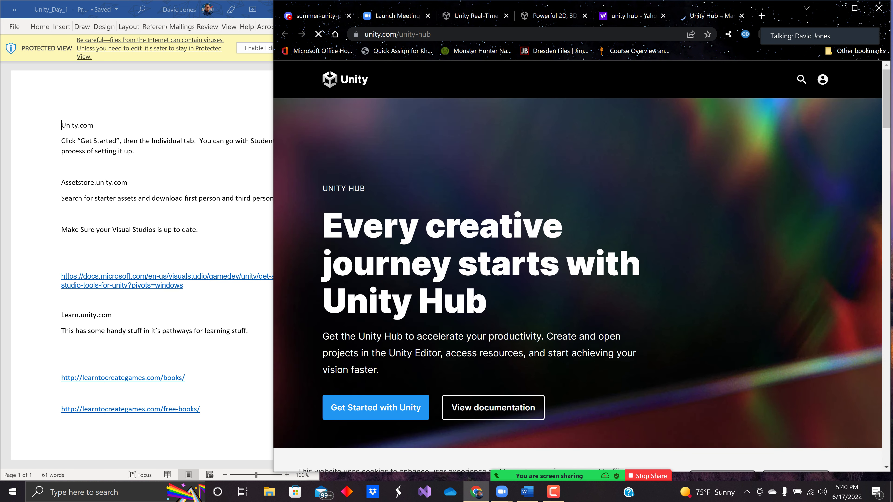
pyautogui.scroll(-7, 582, 234)
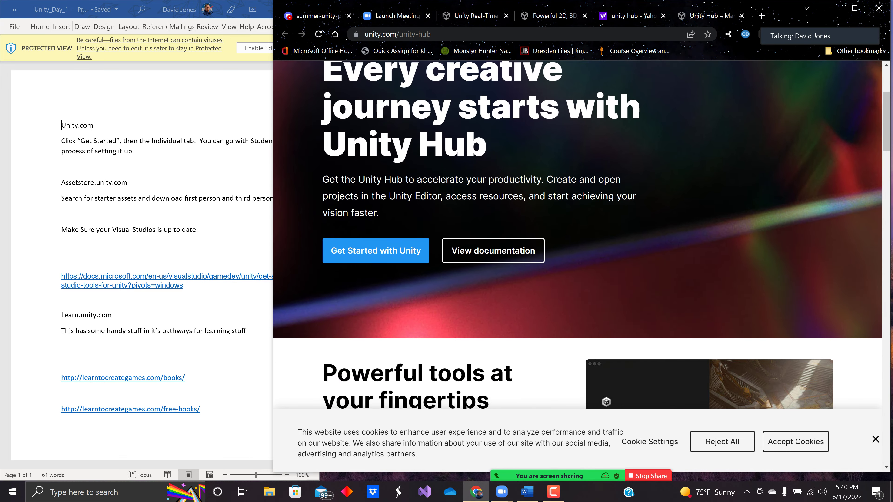
pyautogui.scroll(4, 581, 235)
pyautogui.click(875, 439)
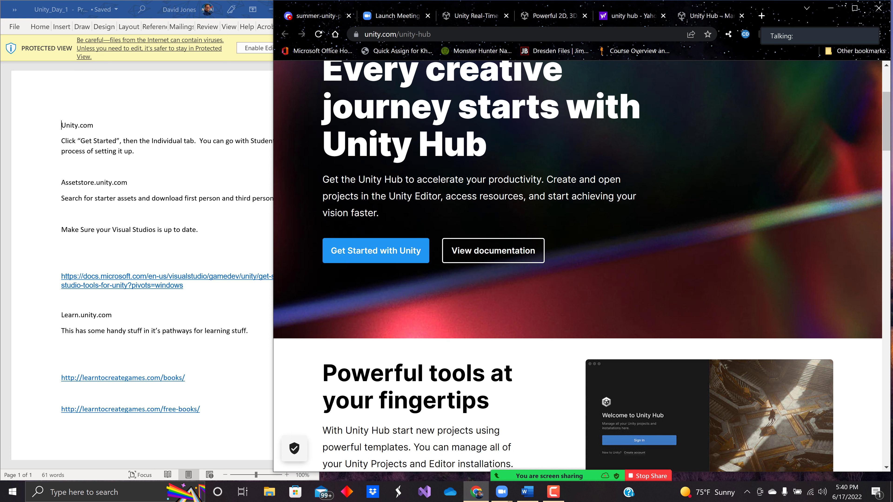
pyautogui.moveTo(563, 476)
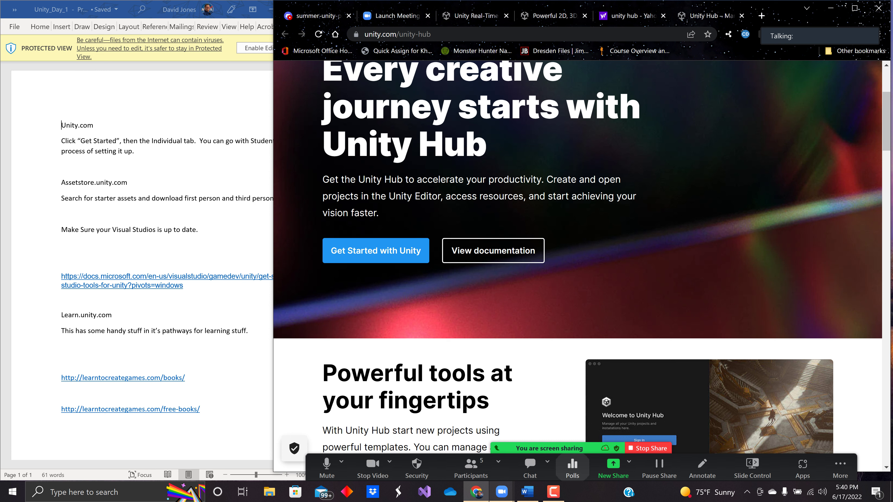
pyautogui.moveTo(501, 491)
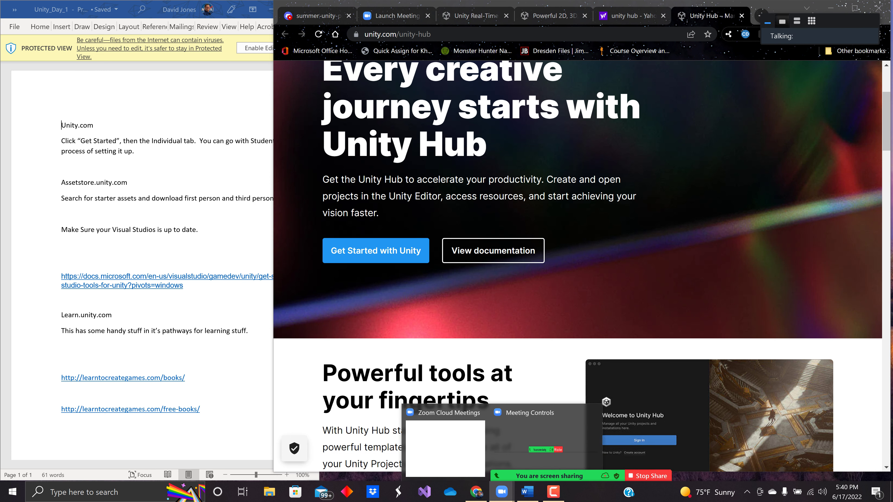
# Switch Zoom to speaker view and bring the Word notes to the front.
pyautogui.click(782, 22)
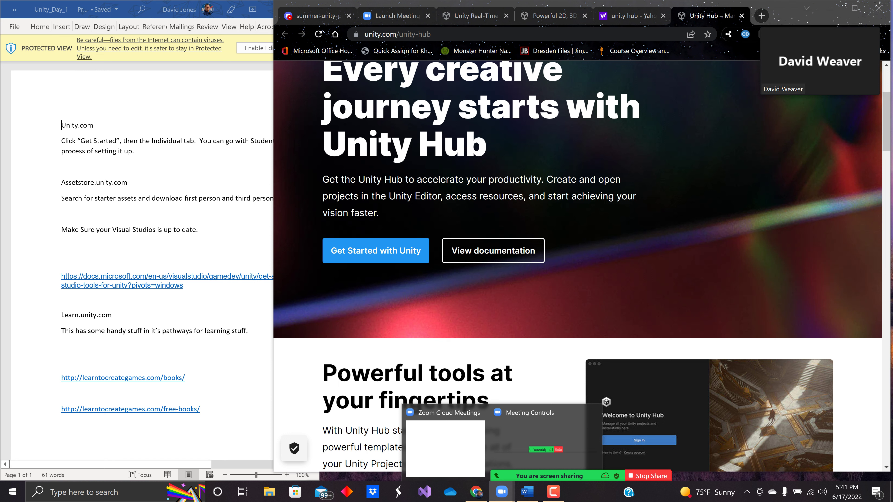
pyautogui.click(527, 491)
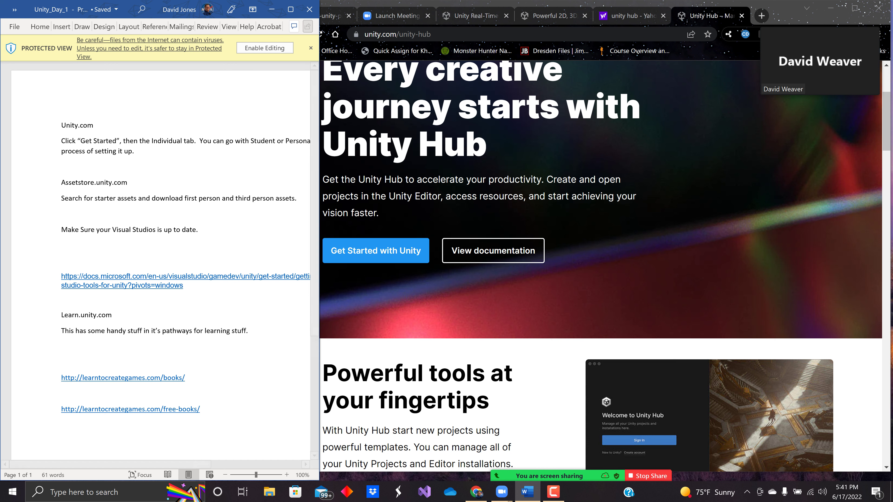
# Maximize the Word notes and enable editing of the protected document.
pyautogui.press('super+Up')
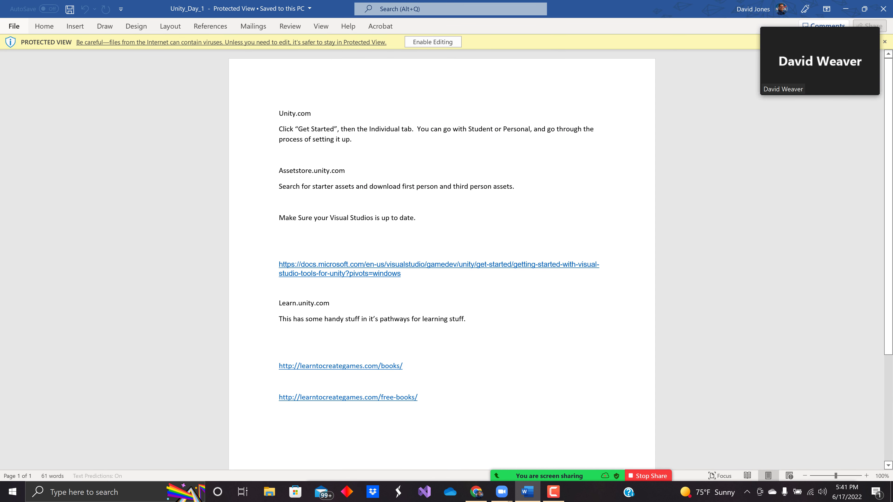
pyautogui.hotkey('shift', 'Home')
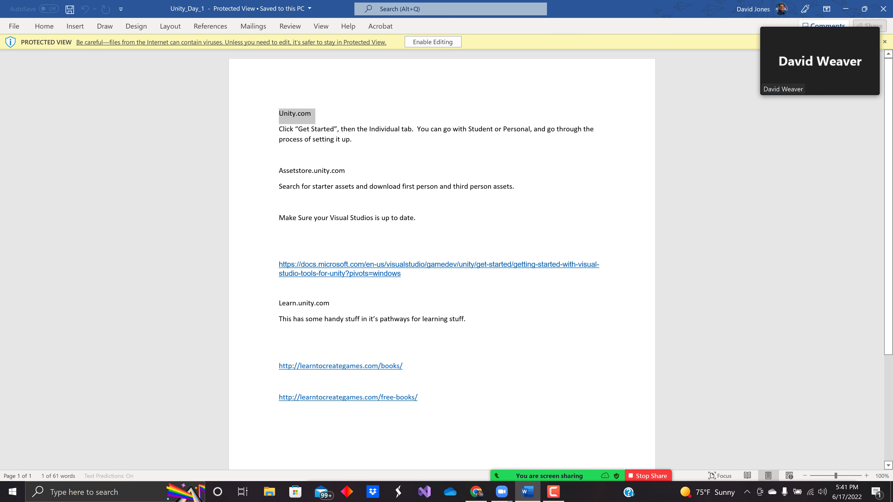
pyautogui.hotkey('ctrl', 'a')
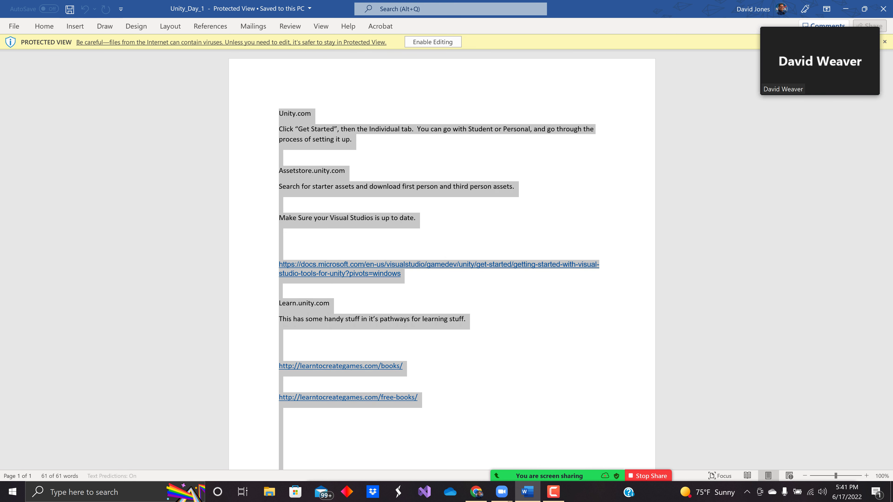
pyautogui.click(44, 26)
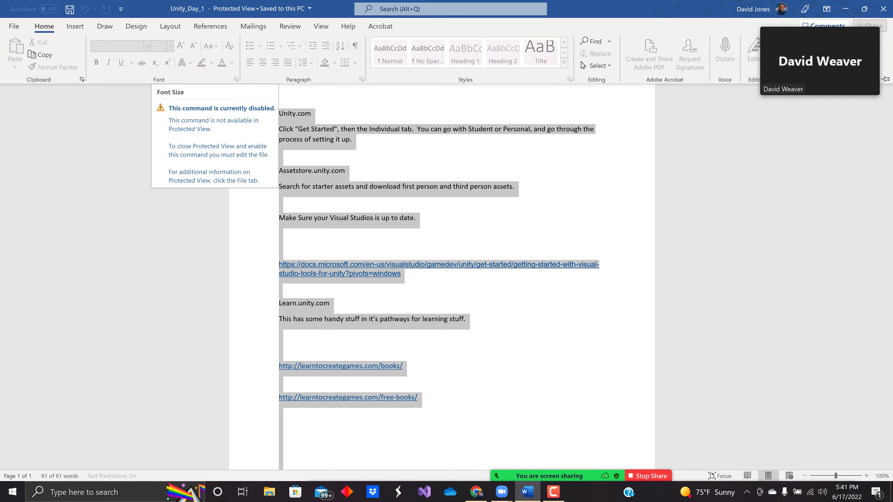
pyautogui.click(14, 26)
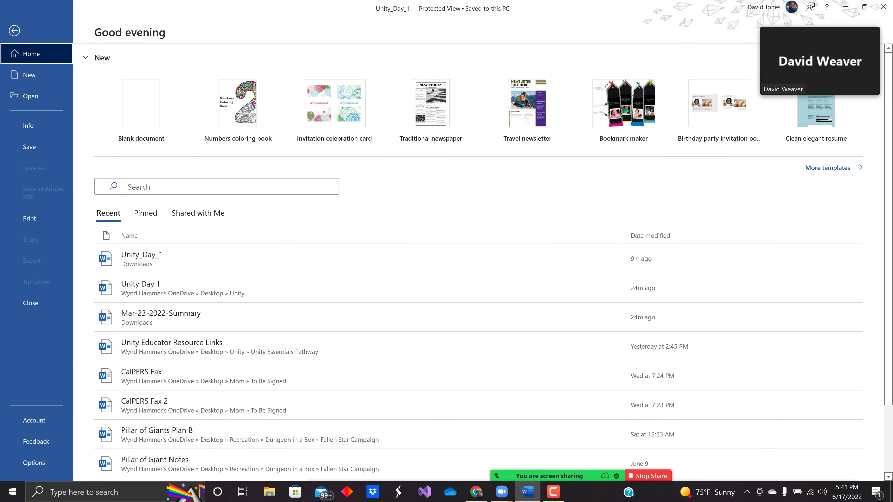
pyautogui.click(14, 31)
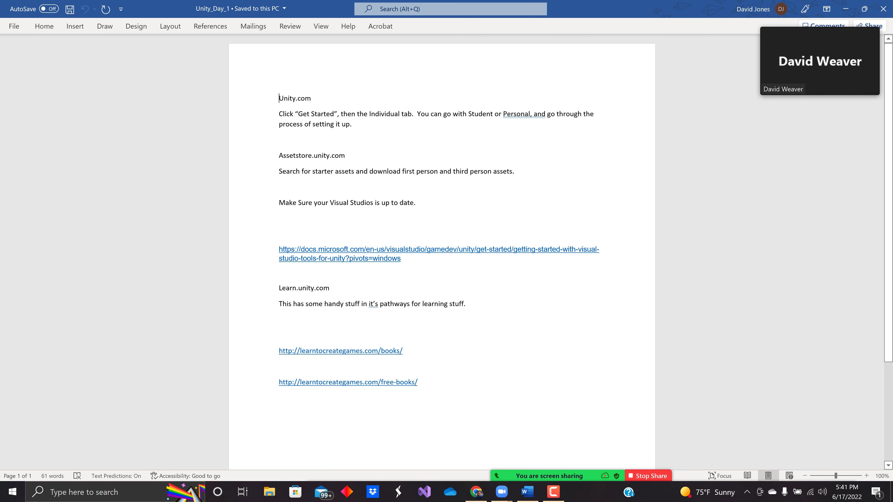
# Set all document text to 14 pt and return Word to the left half beside the browser.
pyautogui.hotkey('ctrl', 'a')
pyautogui.click(327, 72)
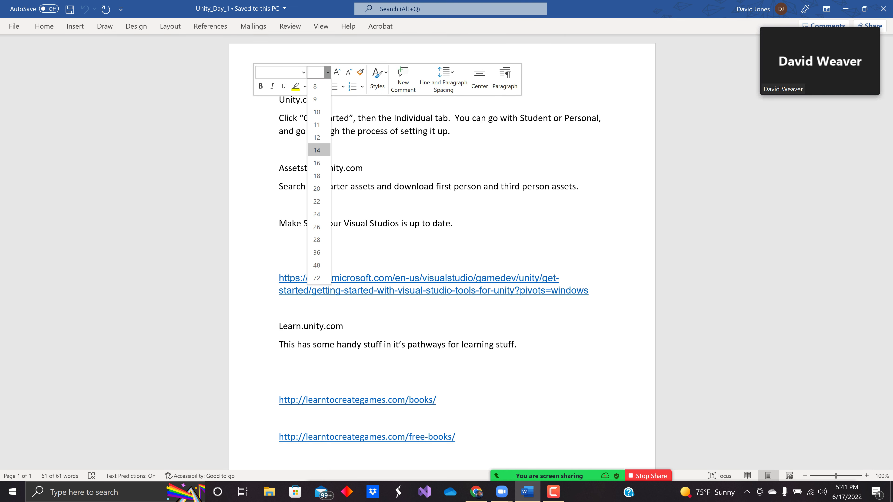
pyautogui.click(316, 149)
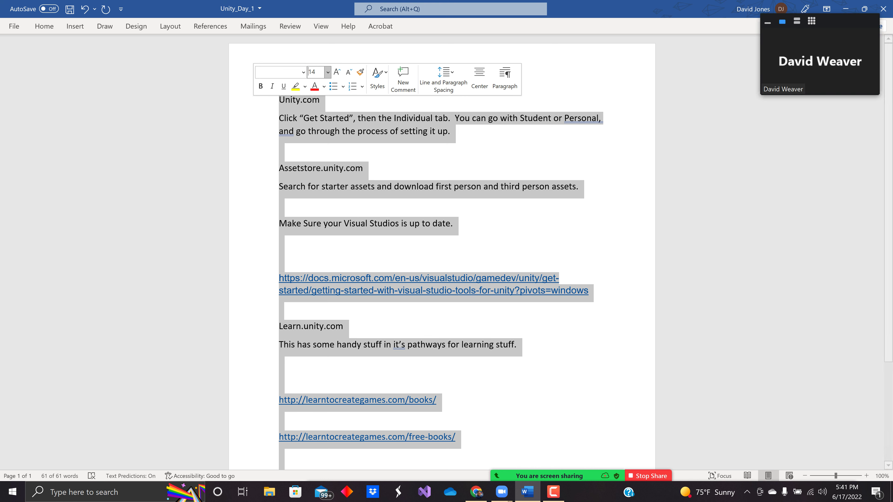
pyautogui.click(864, 9)
pyautogui.click(102, 101)
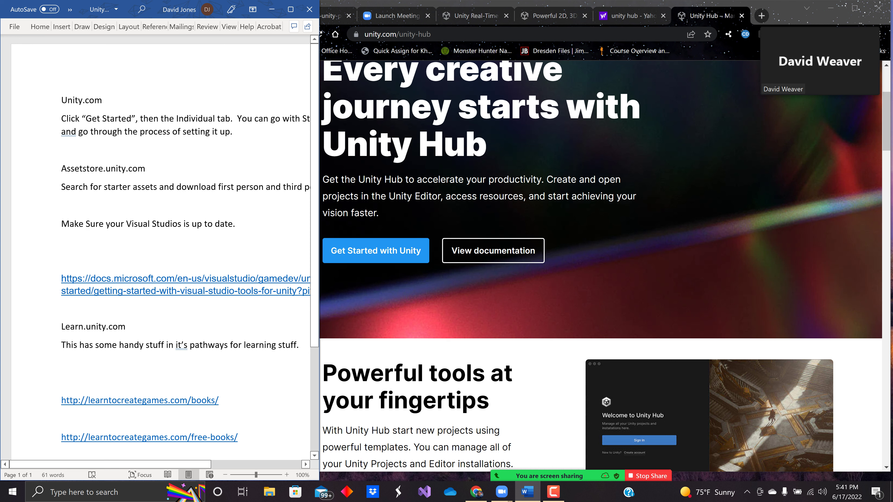
# Bring the Chrome window back to the front beside the Word notes.
pyautogui.hotkey('alt', 'Tab')
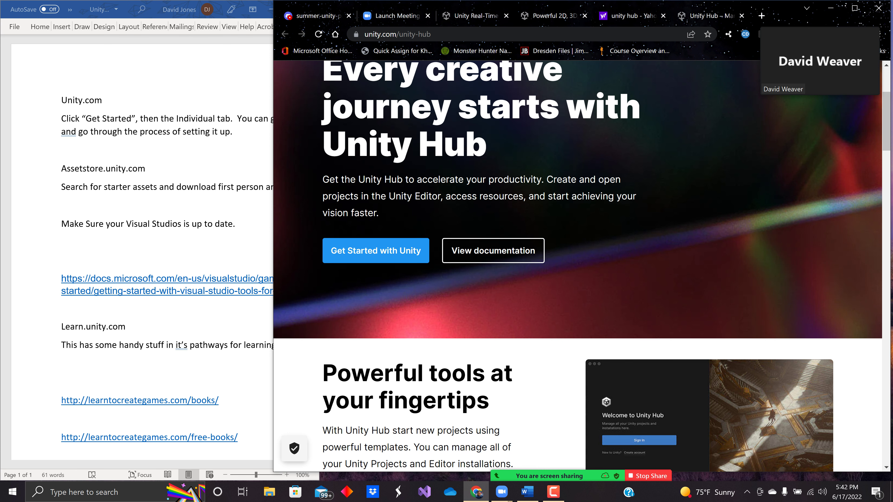
# Close the Unity Store tab and download UnityHubSetup.exe from the Unity Hub download page.
pyautogui.click(551, 15)
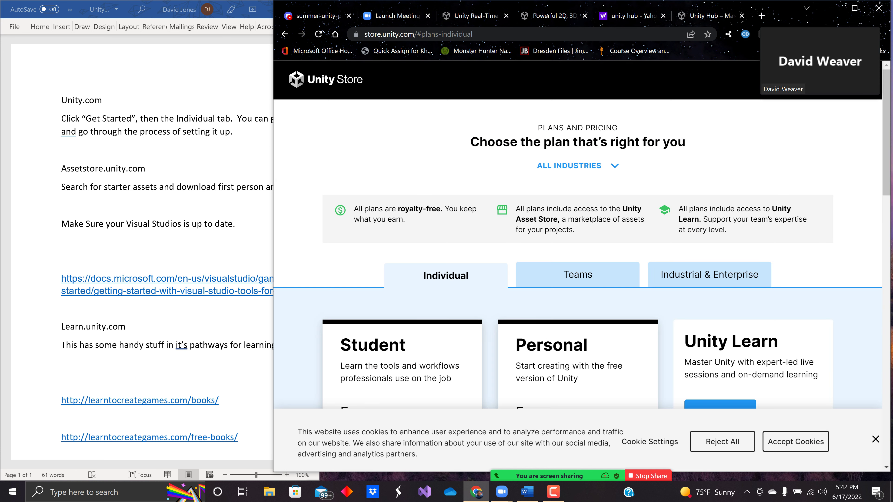
pyautogui.scroll(-5, 578, 232)
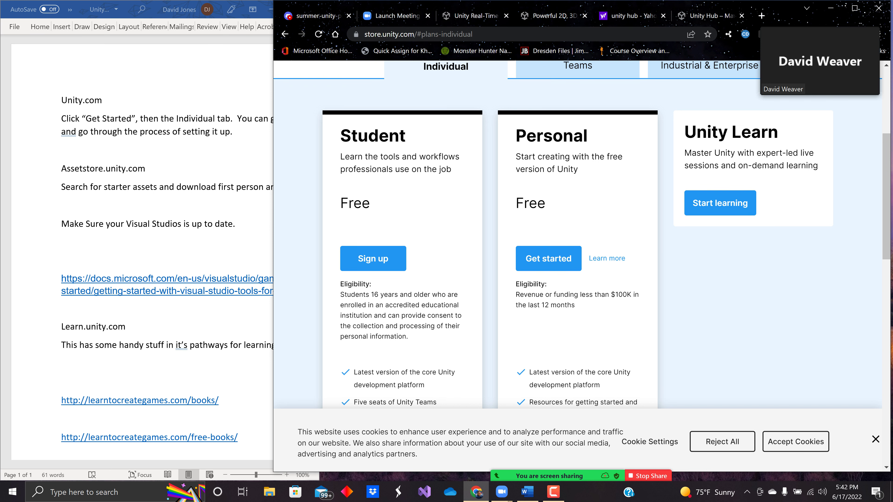
pyautogui.click(585, 15)
pyautogui.click(475, 16)
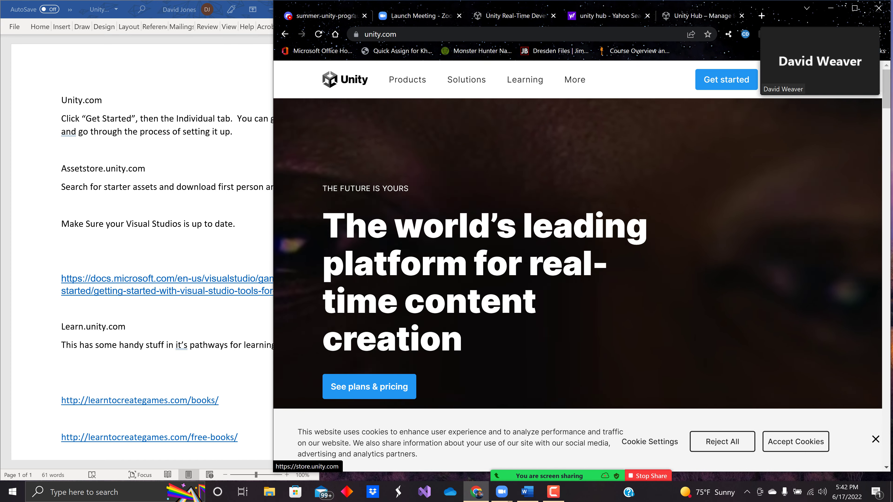
pyautogui.hotkey('ctrl', '5')
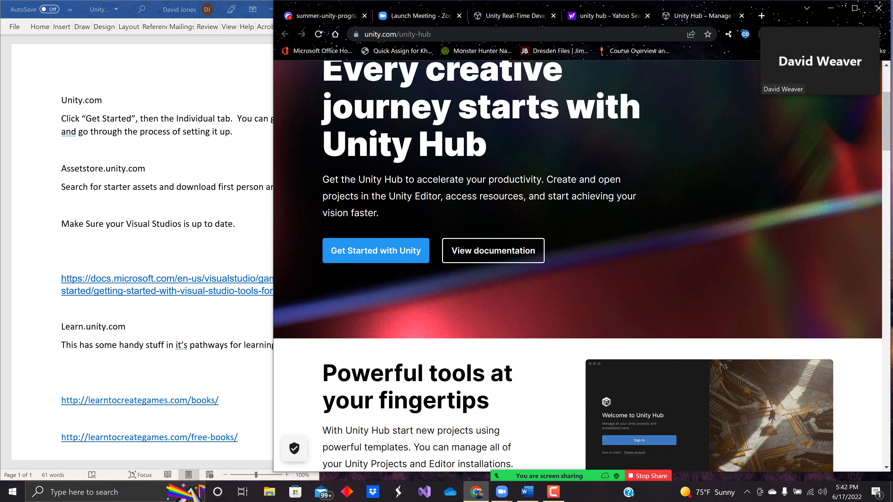
pyautogui.click(376, 250)
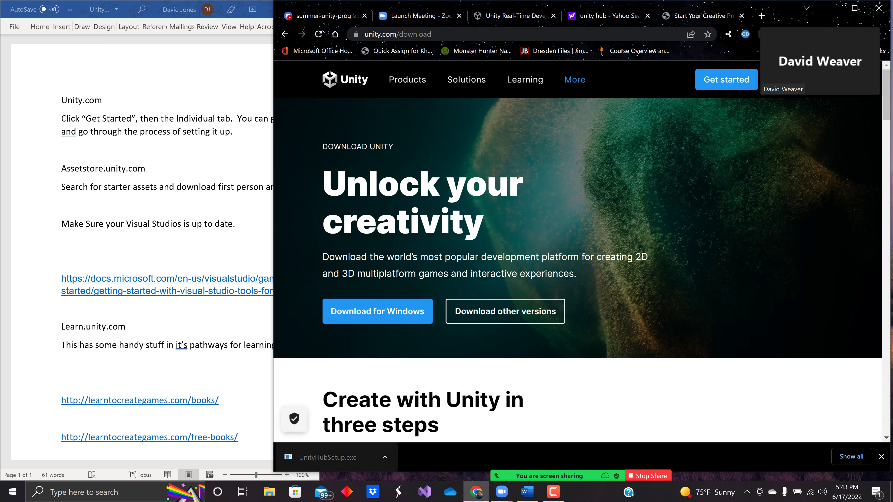
# Run UnityHubSetup.exe, accept the license, install to C:\Program Files\Unity Hub, and launch Unity Hub 3.1.2.
pyautogui.click(326, 457)
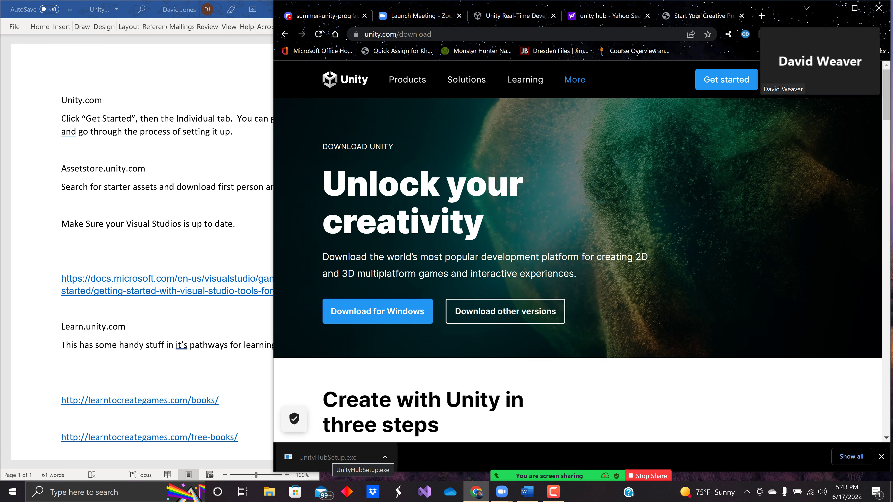
pyautogui.click(334, 457)
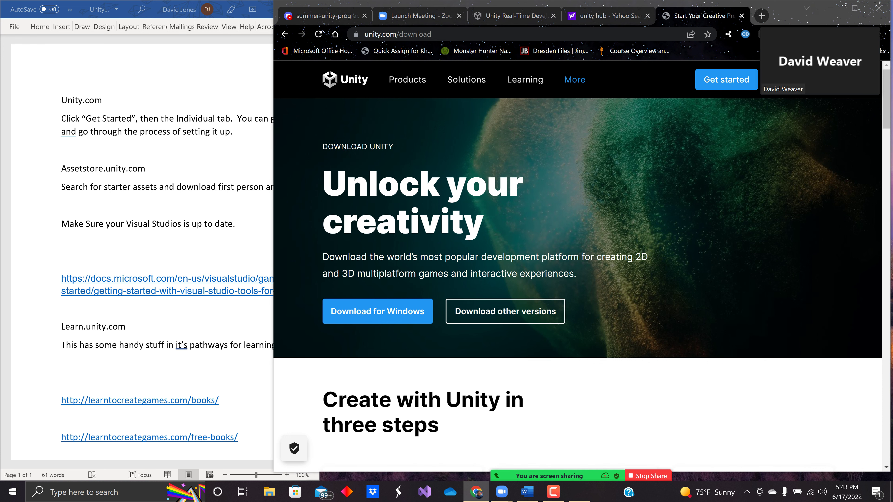
pyautogui.press('Return')
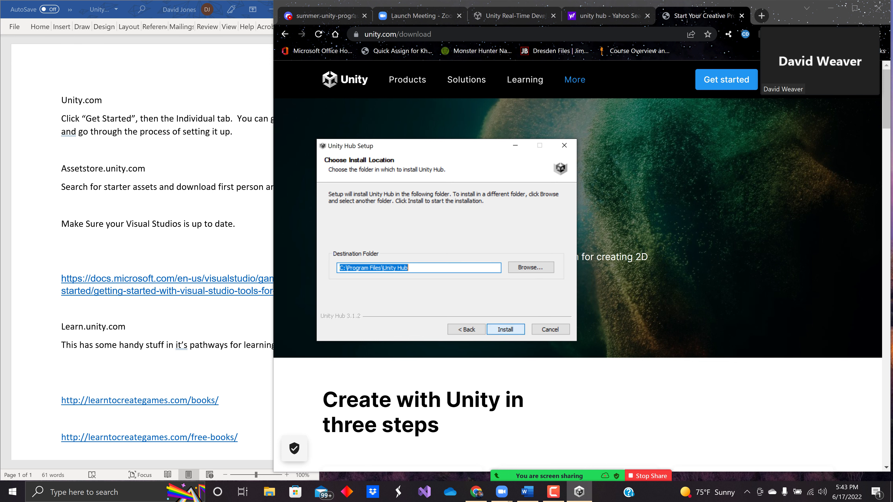
pyautogui.press('Return')
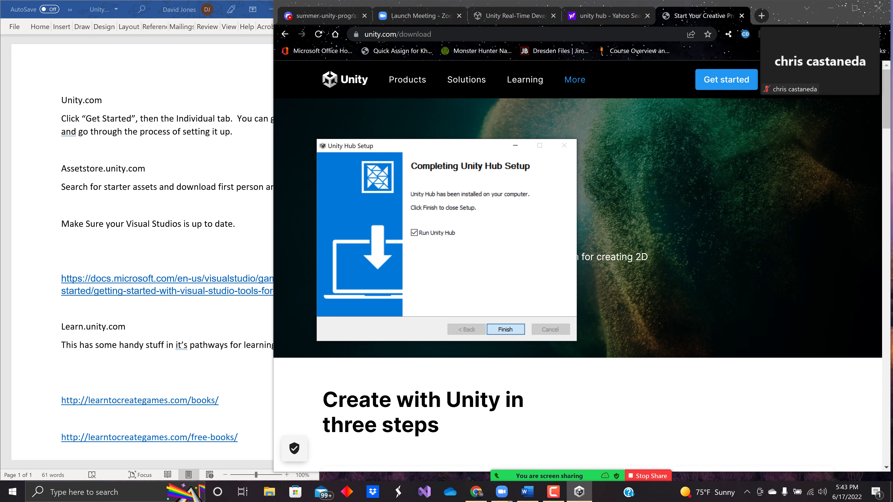
pyautogui.click(505, 329)
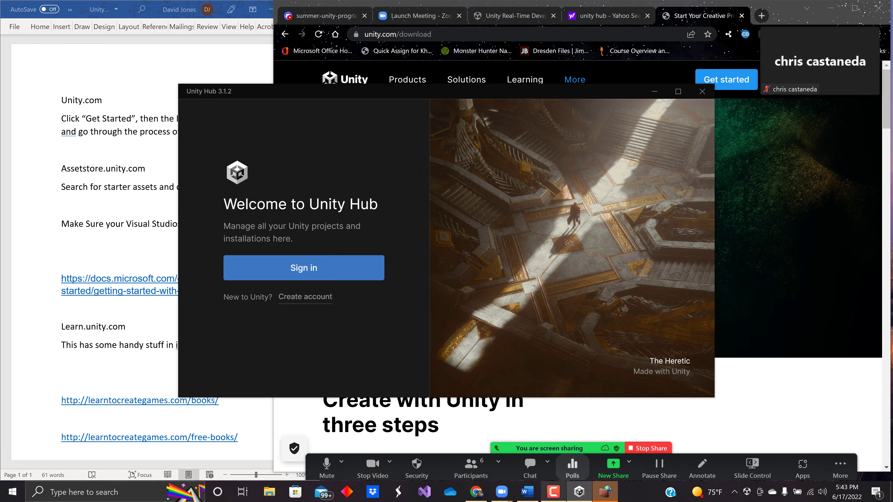
# Sign in to Unity Hub with a Unity ID and dismiss the welcome message.
pyautogui.click(303, 268)
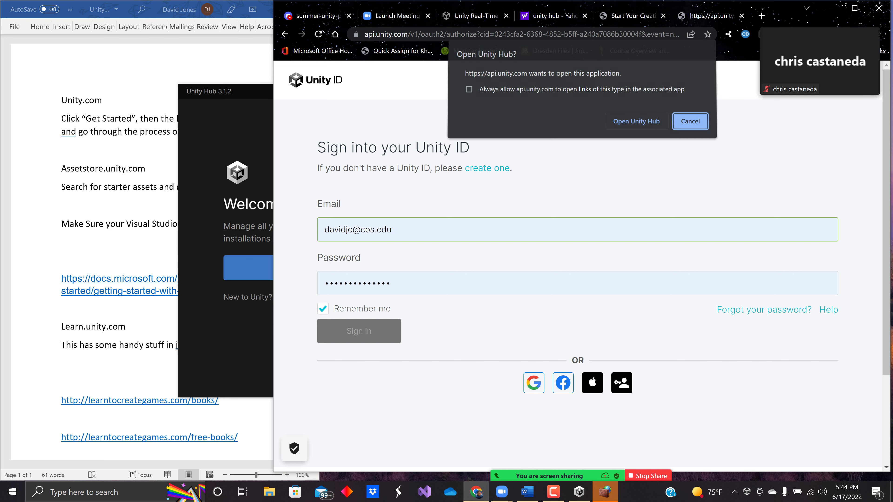
pyautogui.click(636, 123)
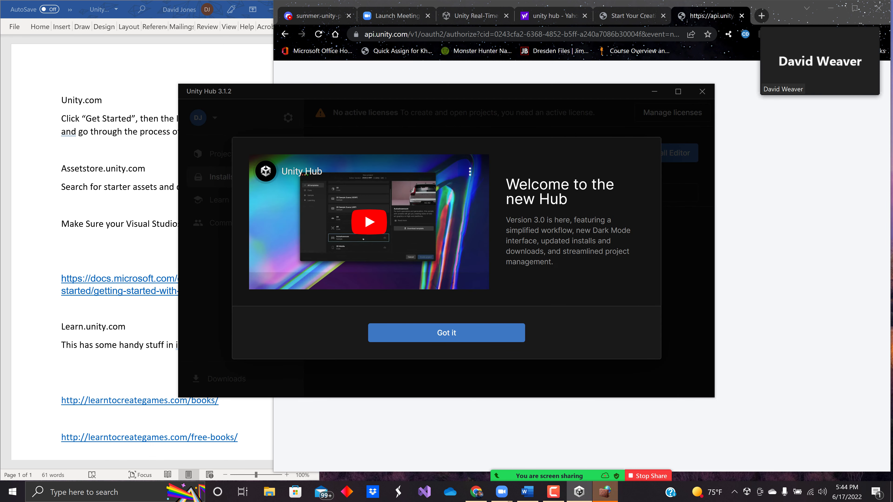
pyautogui.click(446, 332)
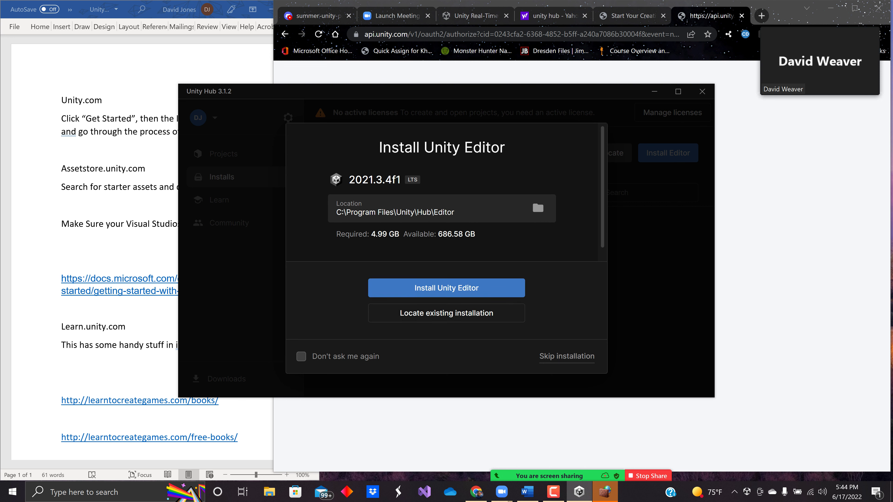
# Install Unity Editor 2021.3.4f1 after accepting the free personal edition license.
pyautogui.click(446, 288)
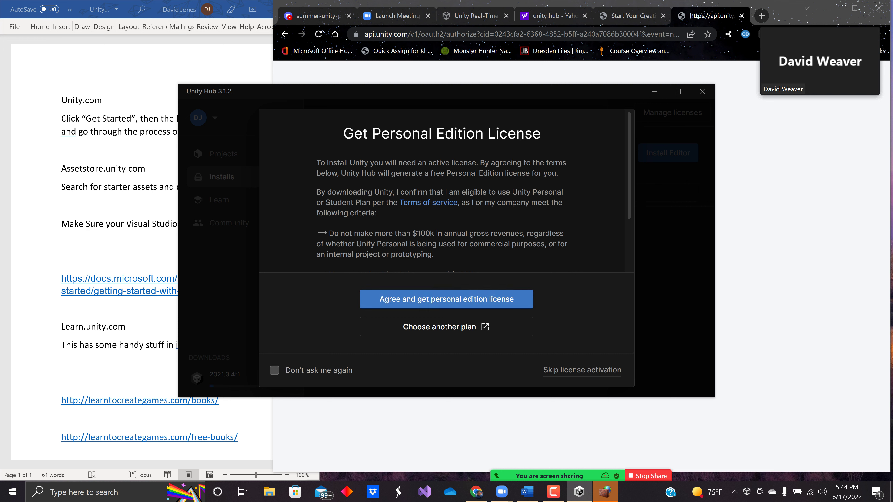
pyautogui.scroll(-2, 442, 190)
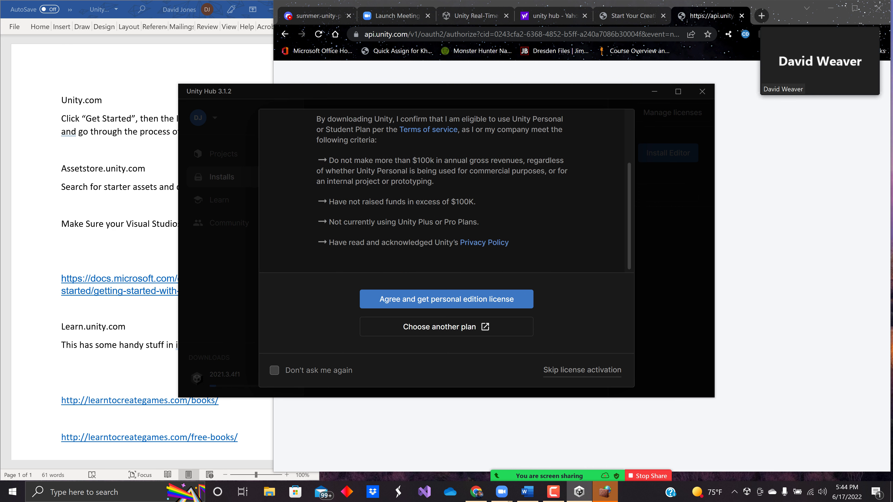
pyautogui.scroll(2, 442, 190)
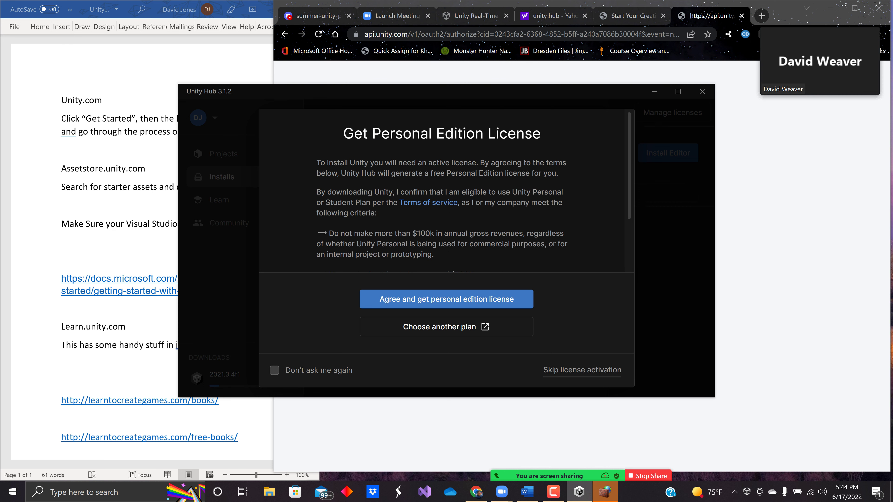
pyautogui.scroll(-2, 442, 190)
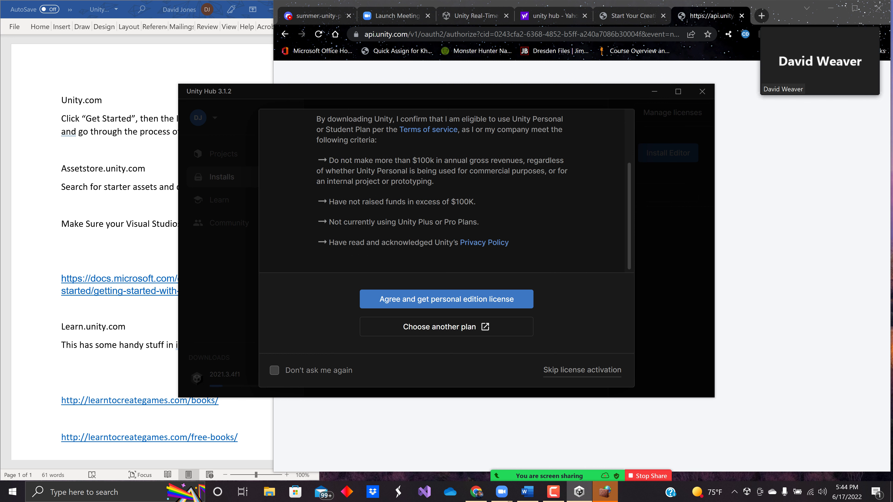
pyautogui.scroll(2, 442, 190)
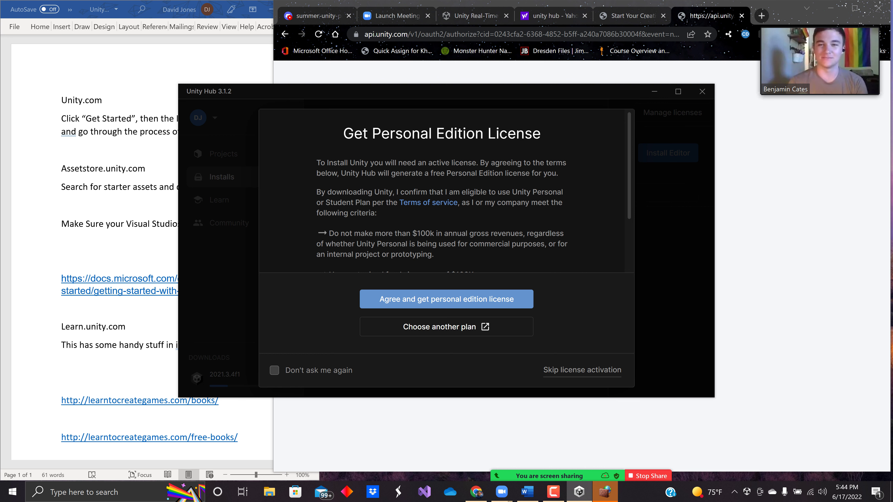
pyautogui.click(446, 299)
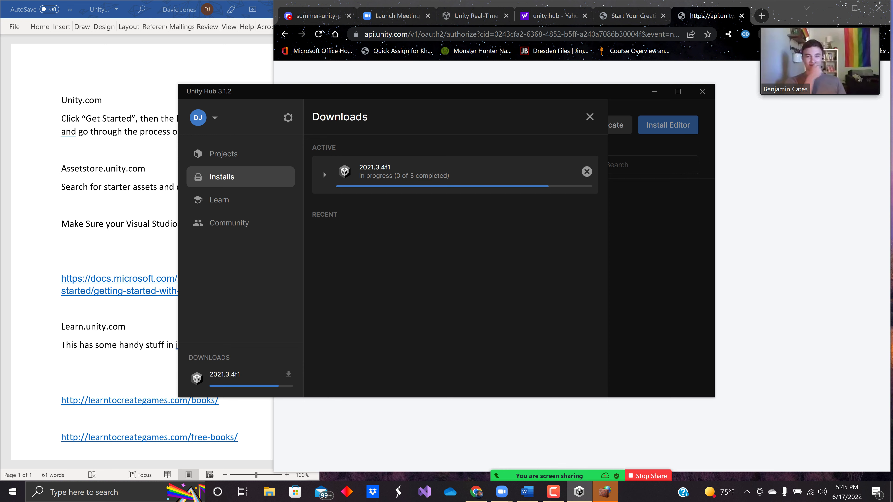
# Allow Unity Hub through Windows Defender Firewall on private networks.
pyautogui.moveTo(549, 475)
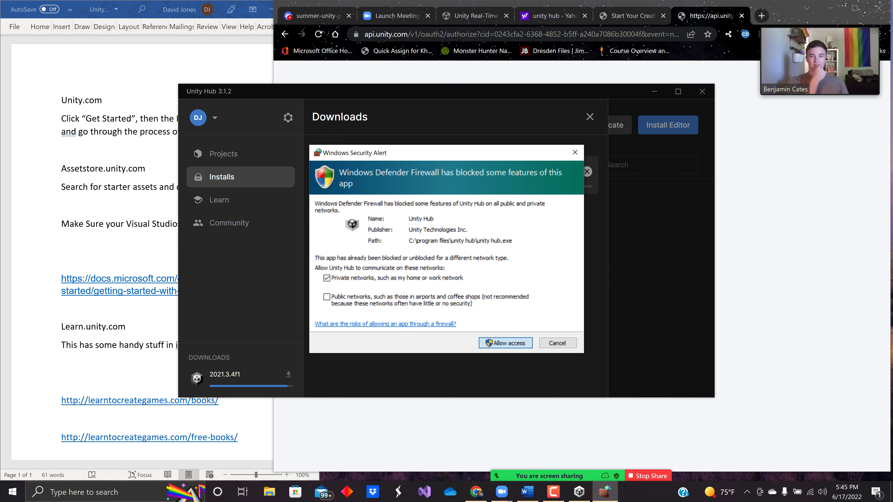
pyautogui.press('Return')
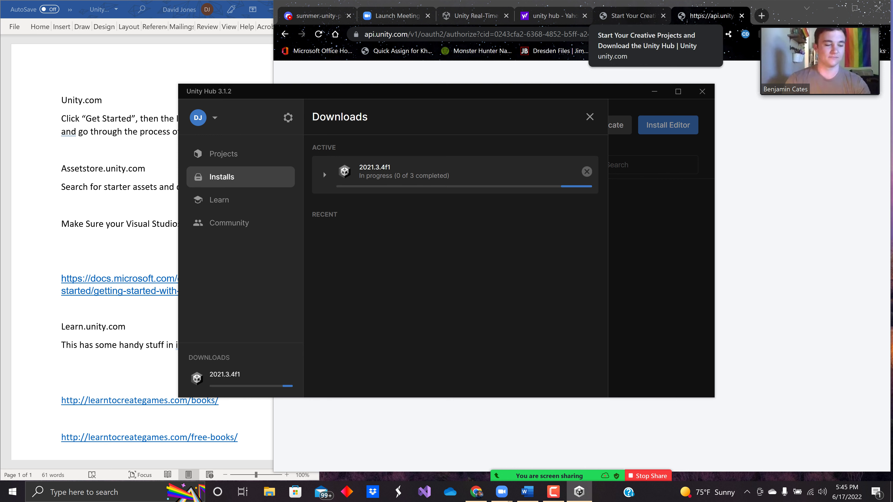
# Go to assetstore.unity.com and search for 'starter assets'.
pyautogui.click(629, 16)
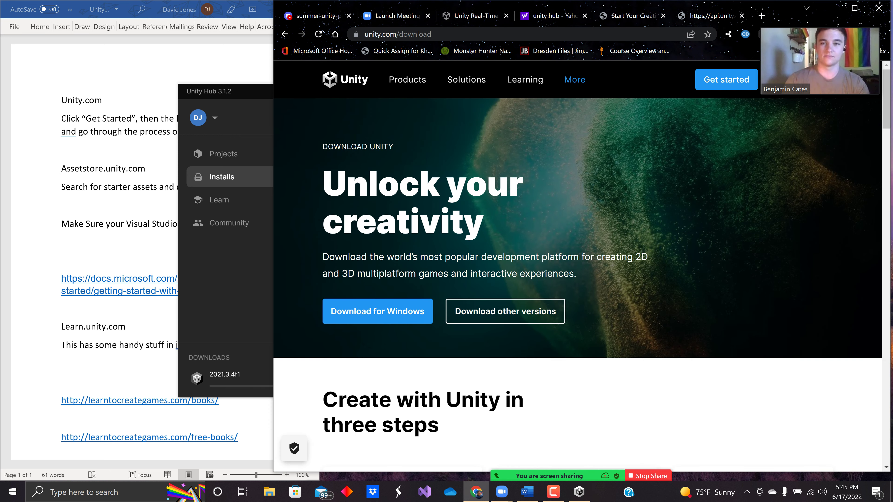
pyautogui.click(398, 34)
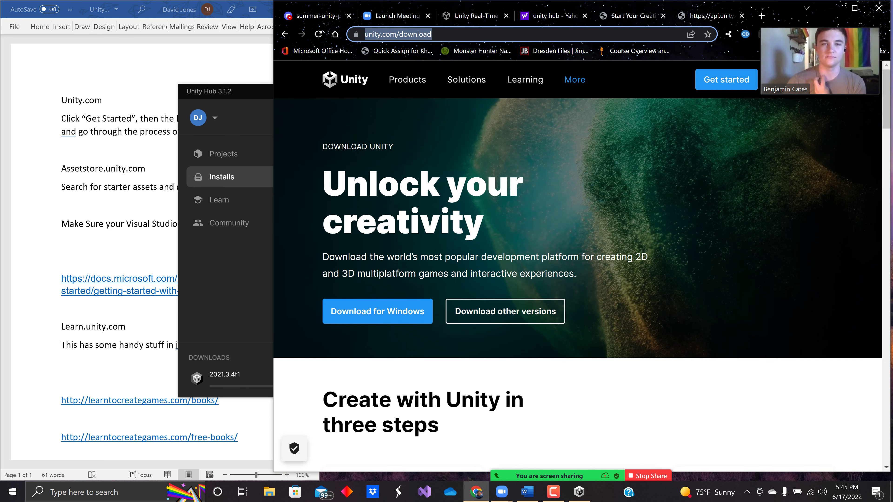
pyautogui.write('assetst')
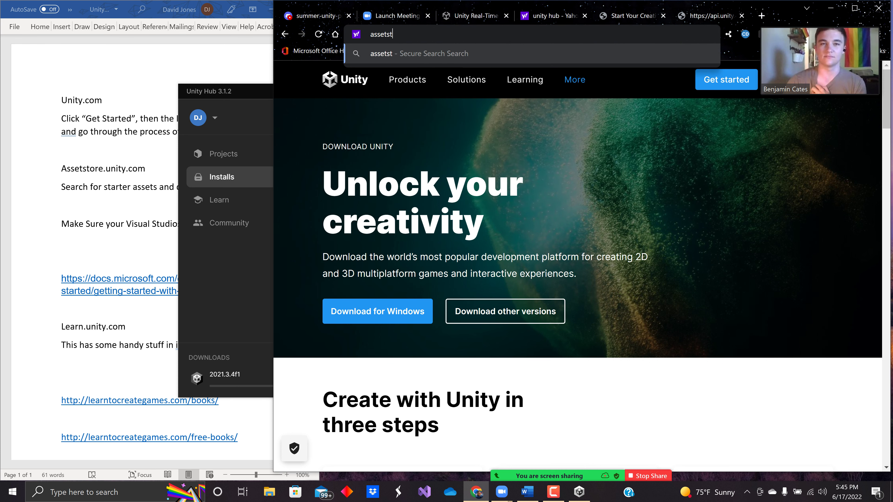
pyautogui.write('ore.unity.c')
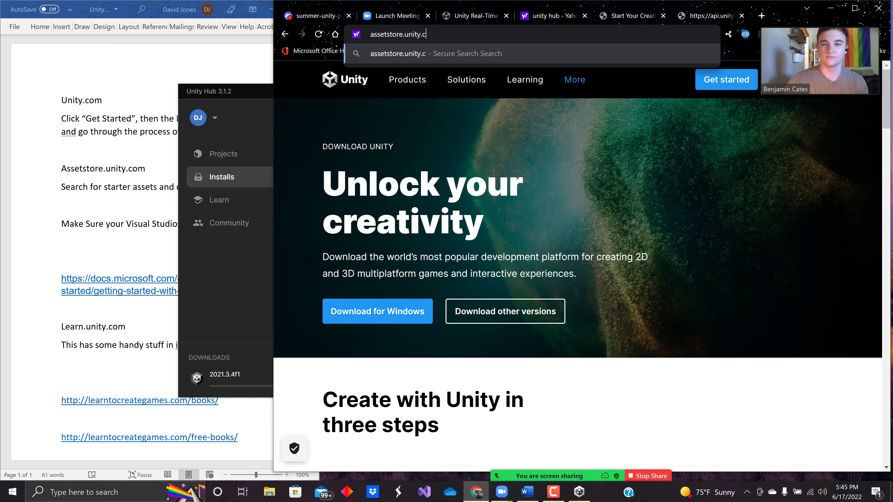
pyautogui.write('om')
pyautogui.press('Return')
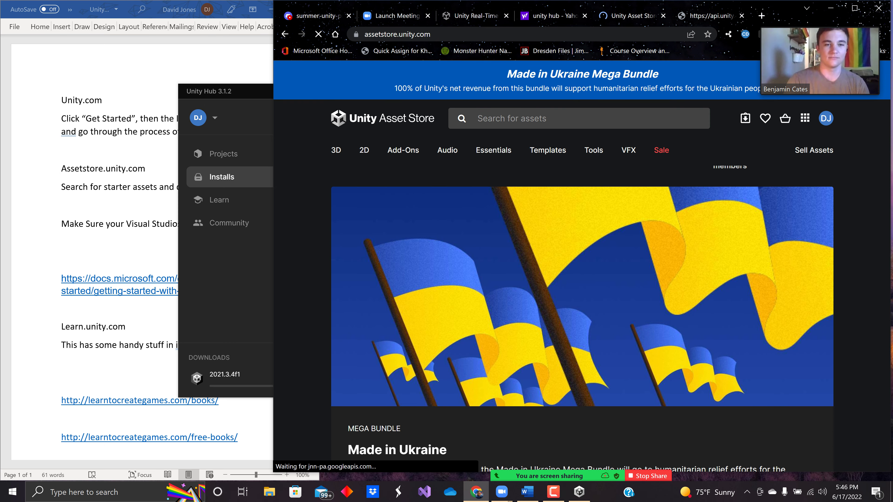
pyautogui.write('sta')
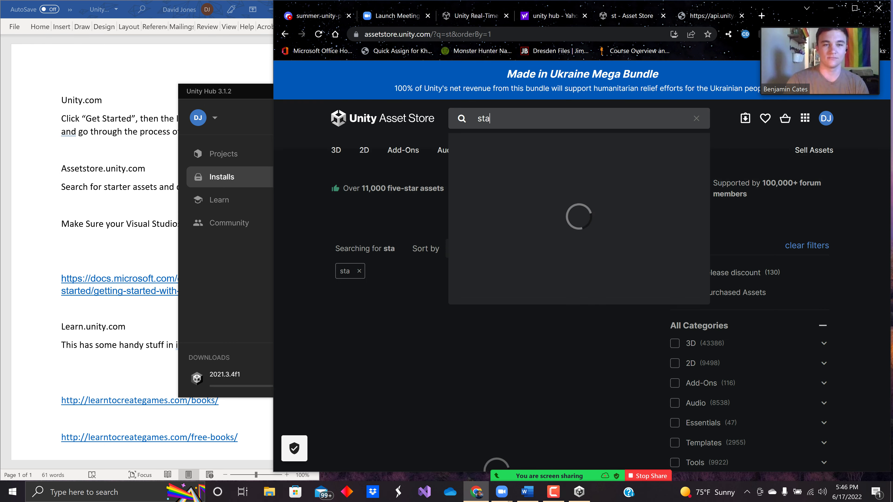
pyautogui.write('rter assets')
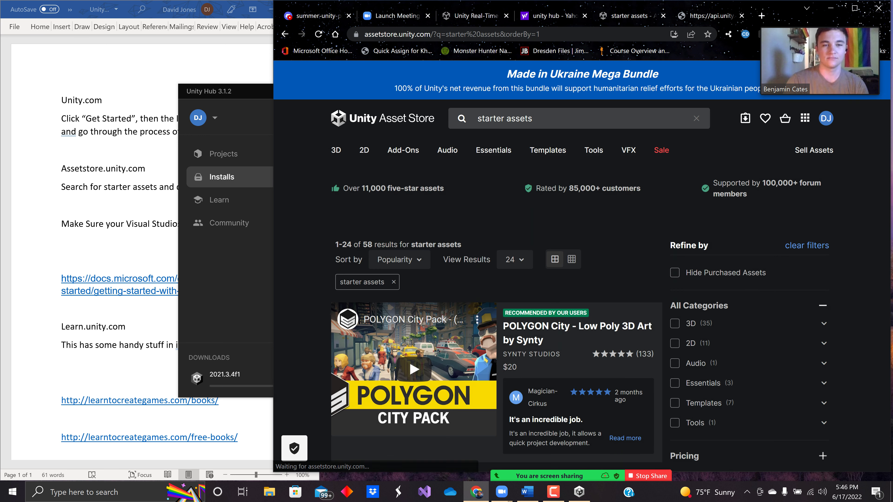
pyautogui.scroll(-7, 497, 162)
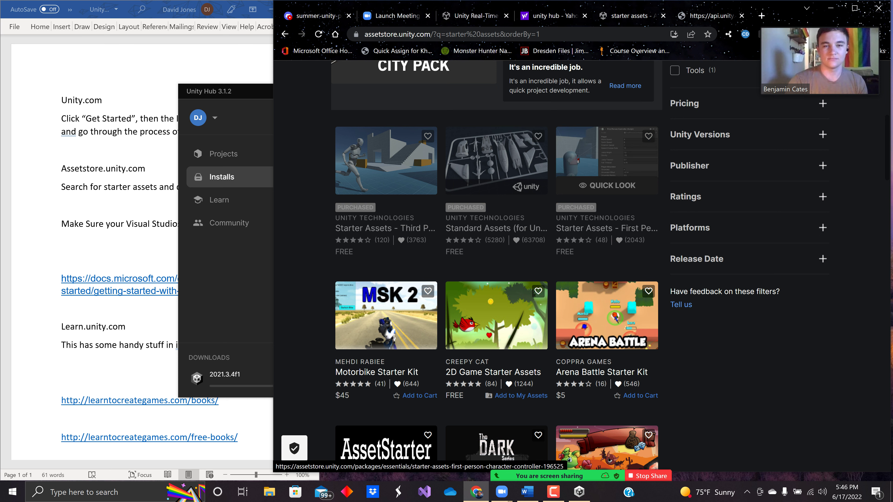
# Maximize Chrome, then bring Unity Hub's Downloads list to the front to check progress.
pyautogui.press('super+Up')
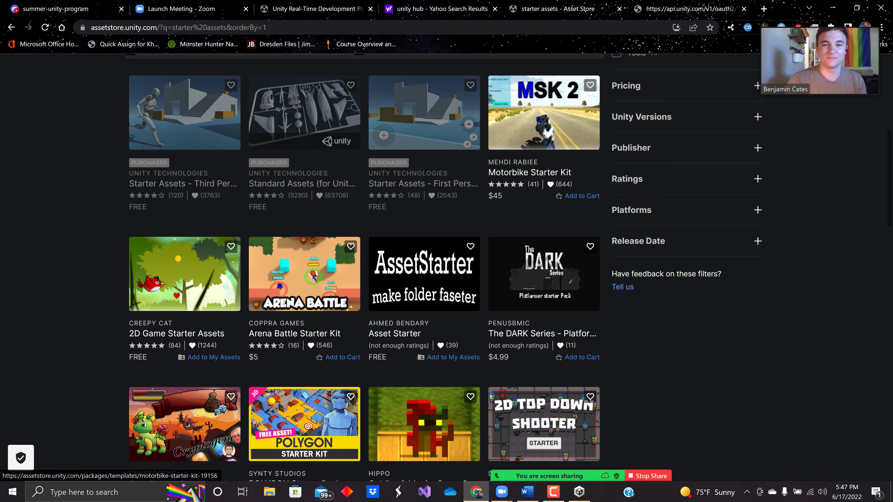
pyautogui.moveTo(548, 476)
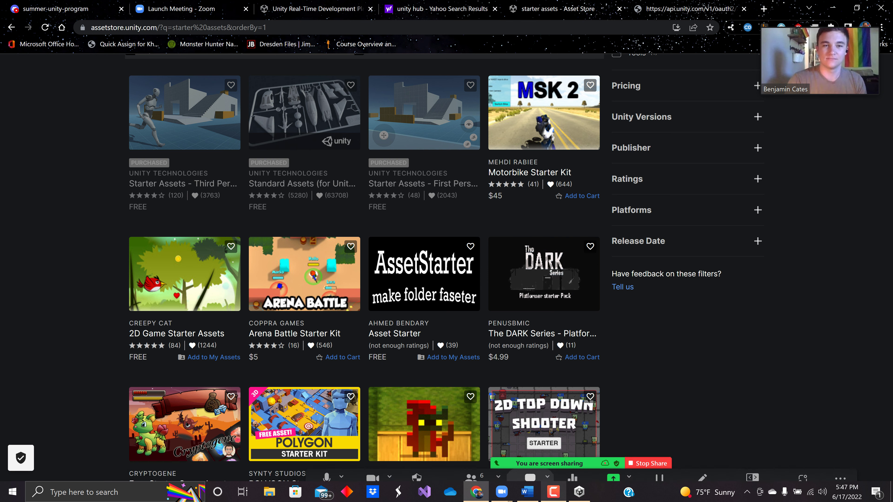
pyautogui.hotkey('alt', 'Tab')
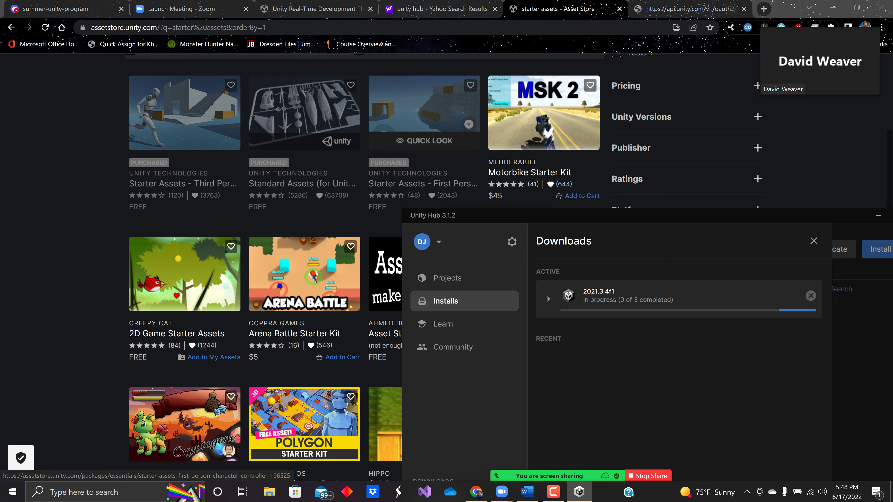
pyautogui.scroll(-1, 185, 246)
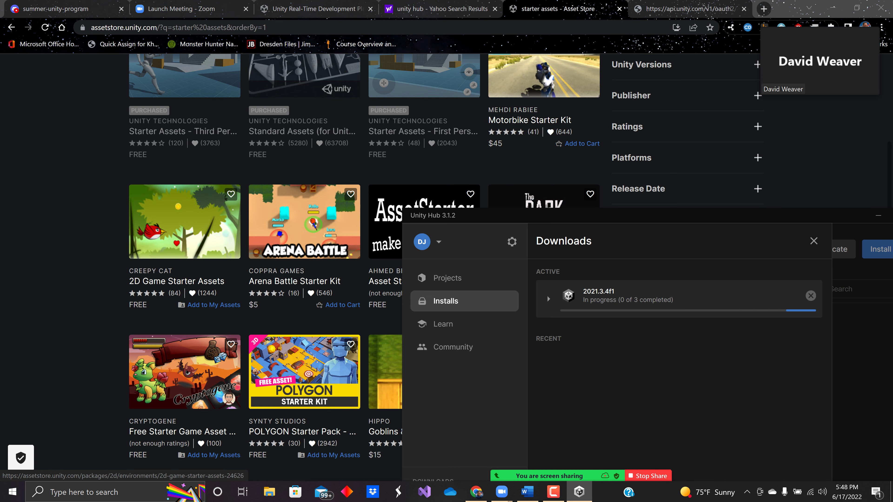
pyautogui.scroll(-3, 362, 246)
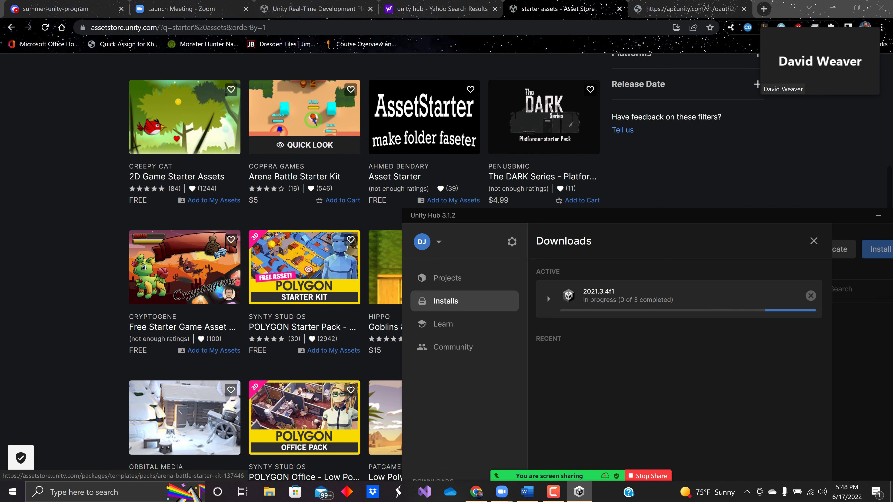
pyautogui.scroll(-2, 246, 229)
pyautogui.scroll(-1, 305, 196)
pyautogui.scroll(-2, 304, 197)
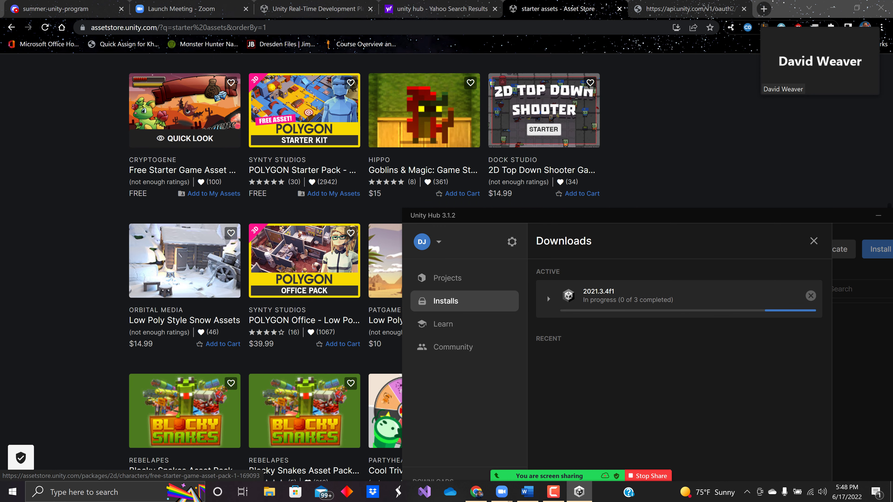
# Move the Unity Hub window toward the screen centre while Editor 2021.3.4f1 finishes installing.
pyautogui.moveTo(493, 215); pyautogui.dragTo(355, 105)
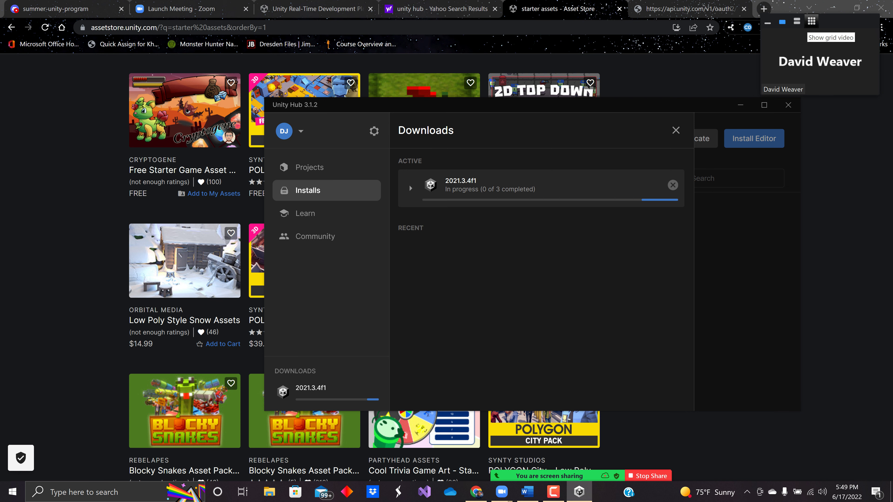
pyautogui.click(797, 21)
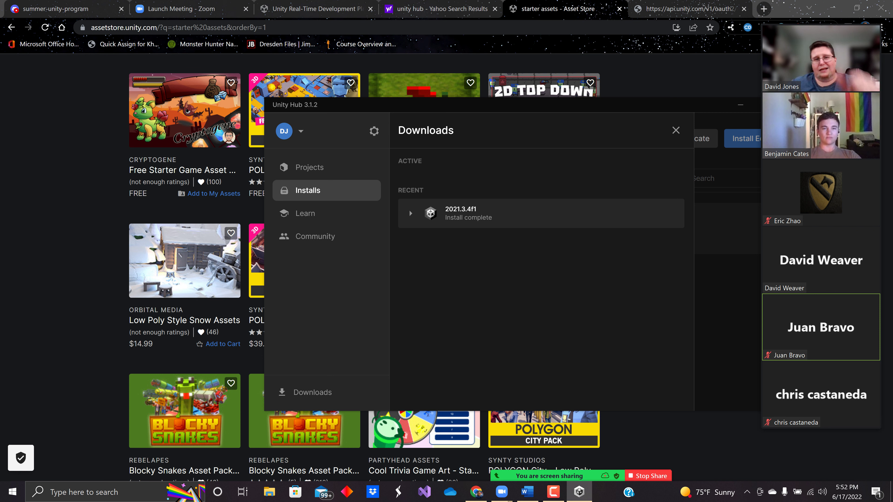
# Check the installed 2021.3.4f1 modules, then go to the empty Projects page.
pyautogui.click(410, 213)
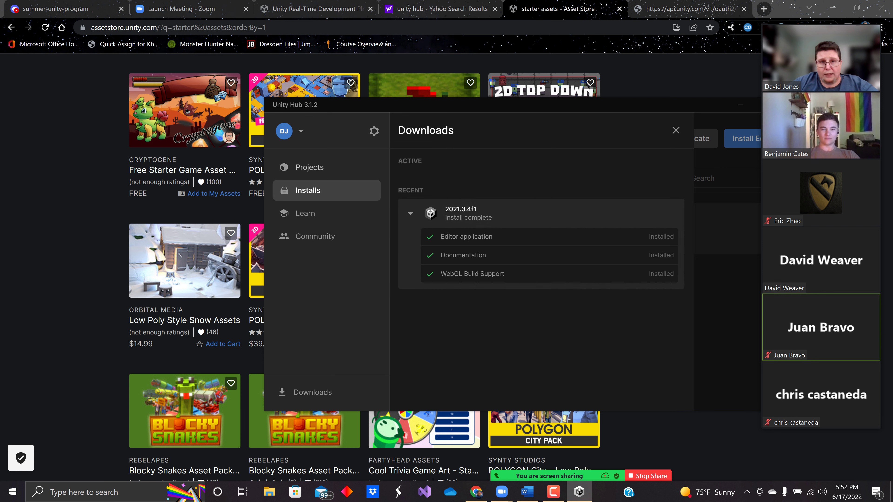
pyautogui.click(309, 167)
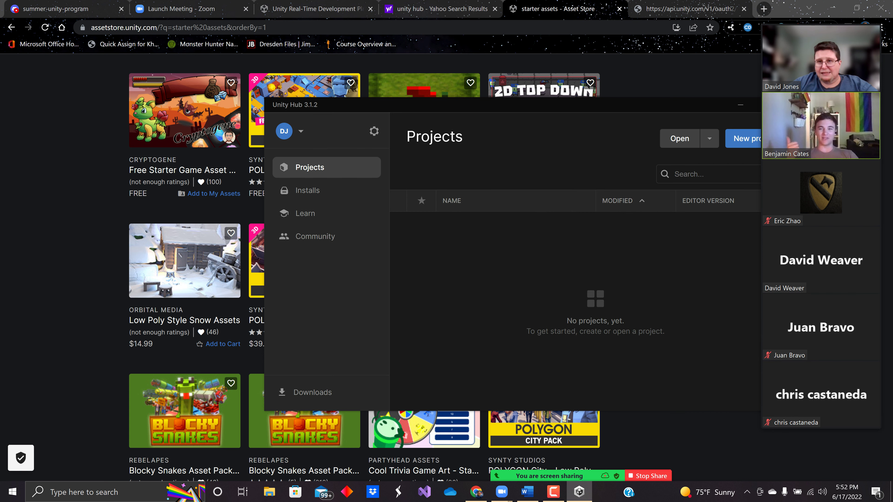
pyautogui.moveTo(493, 104); pyautogui.dragTo(403, 120)
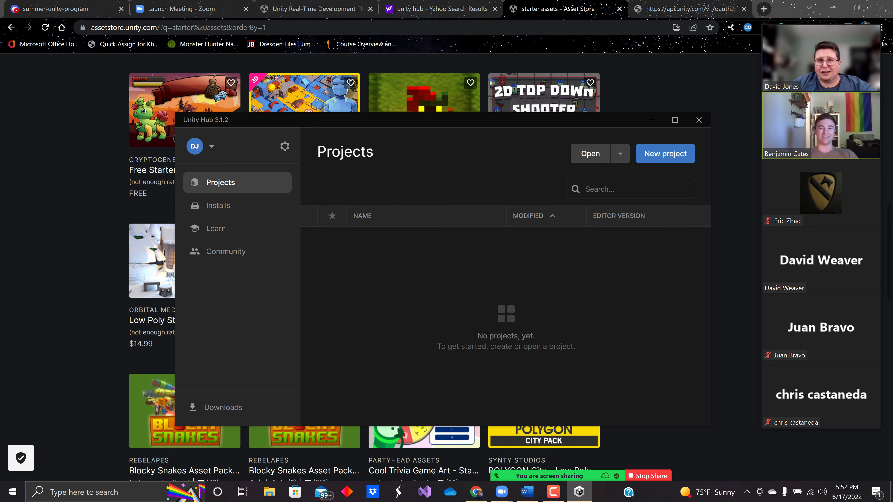
# Return to the Asset Store results and preview the Starter Assets - Third Person pack.
pyautogui.hotkey('alt', 'Tab')
pyautogui.scroll(10, 424, 219)
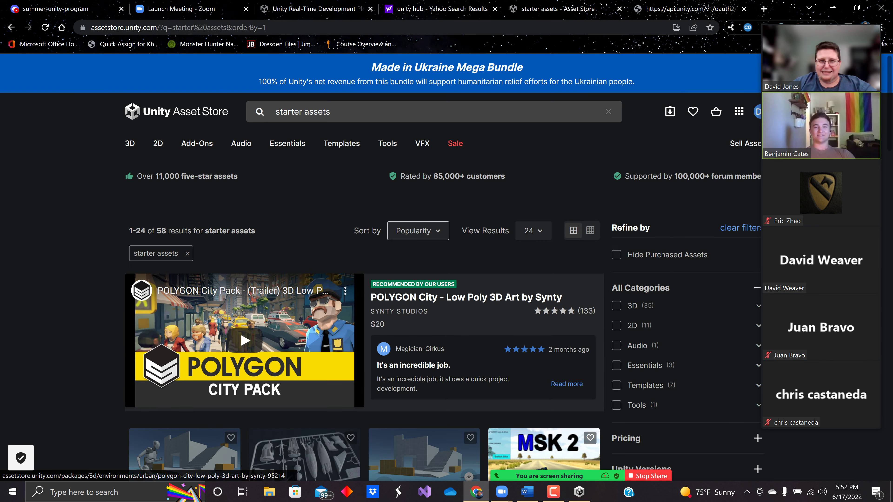
pyautogui.scroll(-6, 424, 218)
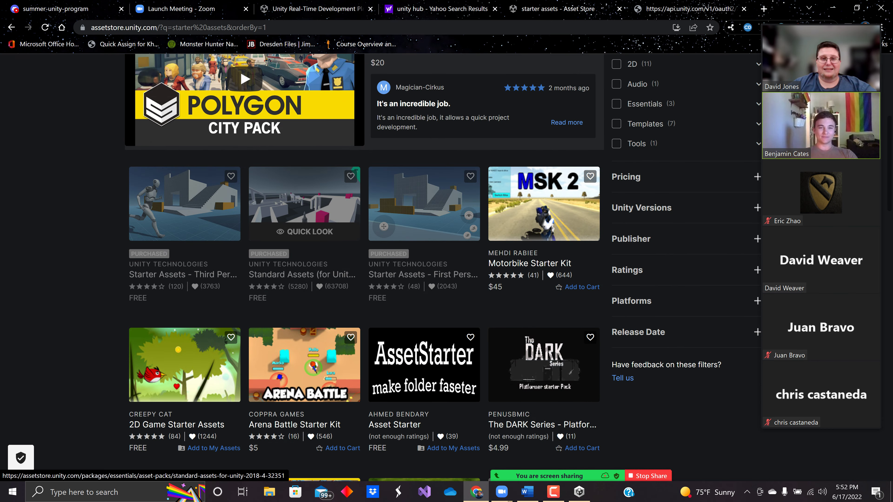
pyautogui.click(184, 231)
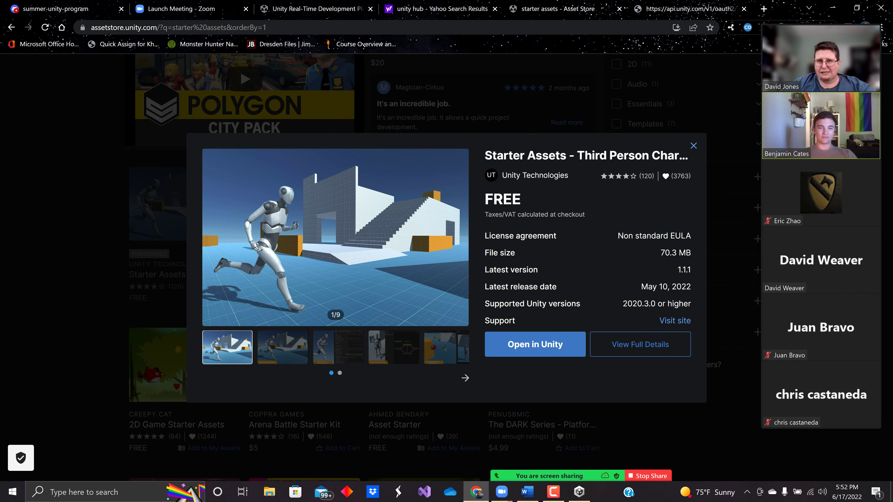
pyautogui.press('Escape')
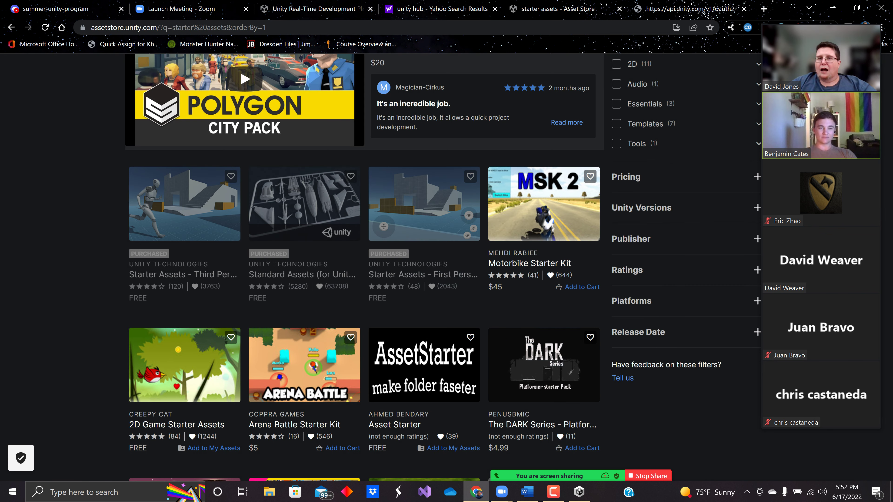
# Search for 'visual studio 2022' in a new browser tab.
pyautogui.click(764, 9)
pyautogui.write('vis')
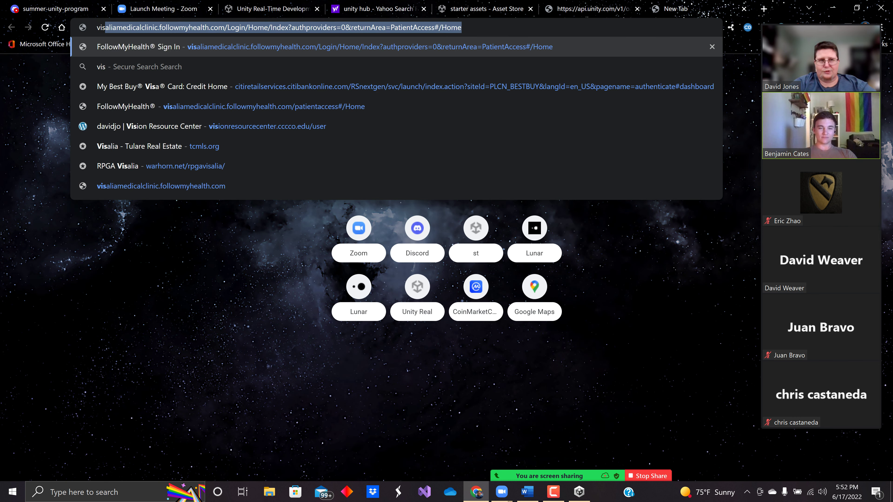
pyautogui.write('ualstudio')
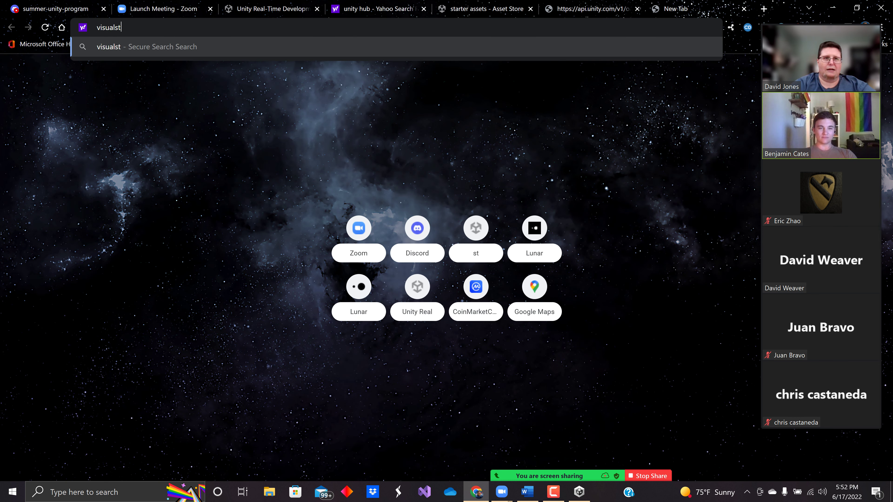
pyautogui.press('BackSpace')
pyautogui.press('BackSpace')
pyautogui.press('BackSpace')
pyautogui.press('BackSpace')
pyautogui.press('BackSpace')
pyautogui.press('BackSpace')
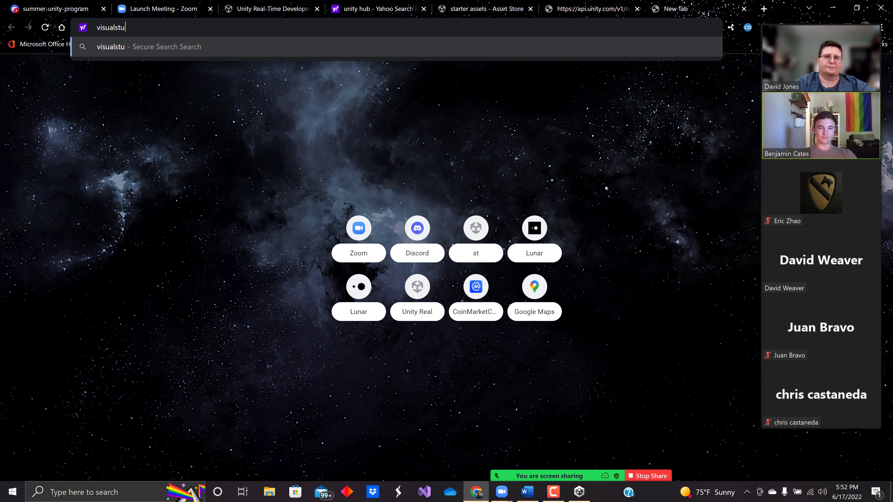
pyautogui.write('studio ')
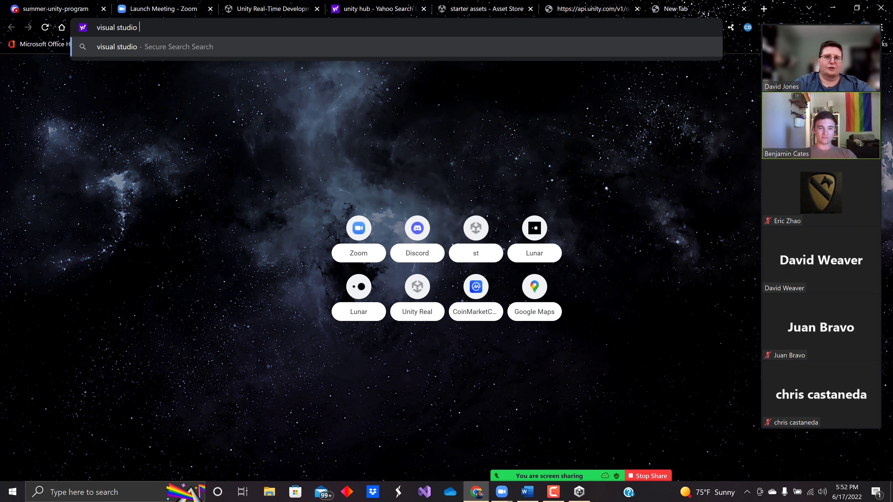
pyautogui.write('2022')
pyautogui.press('Return')
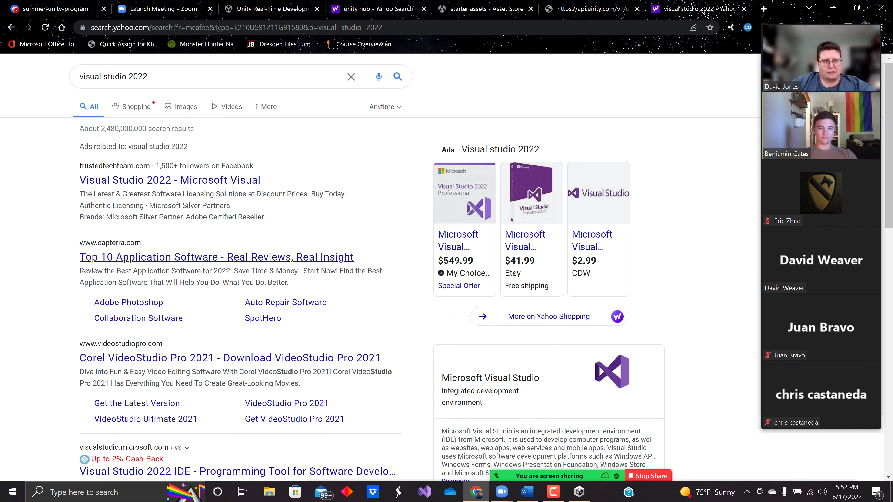
pyautogui.scroll(-5, 380, 267)
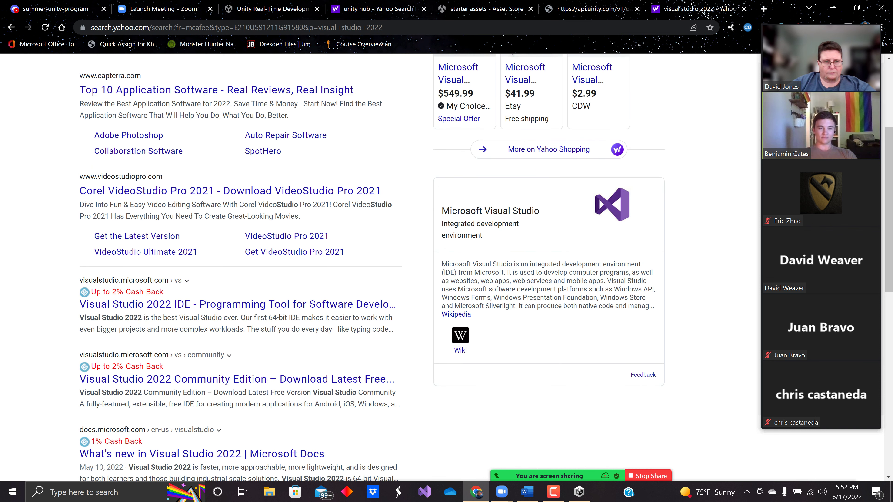
pyautogui.scroll(-1, 238, 262)
# Download Visual Studio Community 2022, retrying once, and run VisualStudioSetup.exe.
pyautogui.click(237, 262)
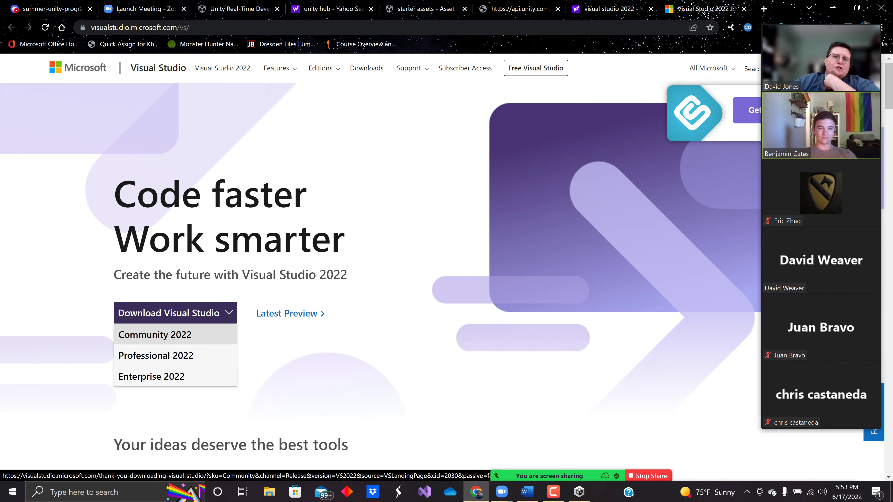
pyautogui.click(155, 334)
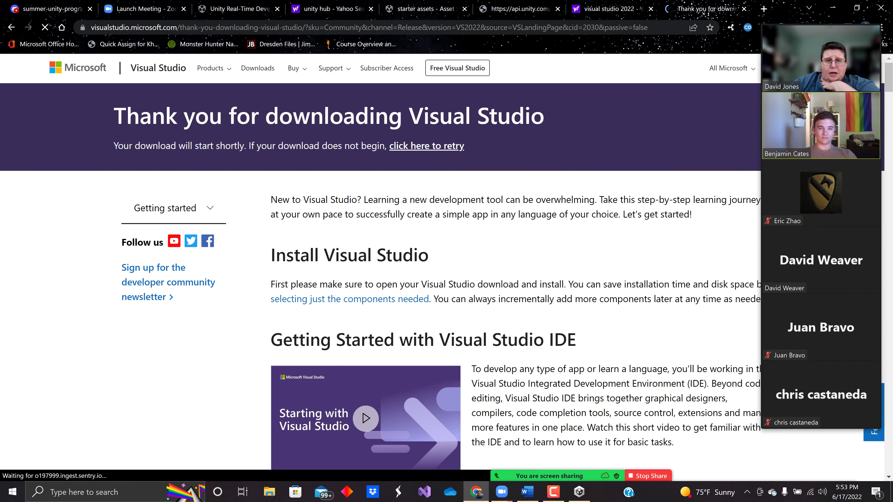
pyautogui.scroll(-6, 380, 267)
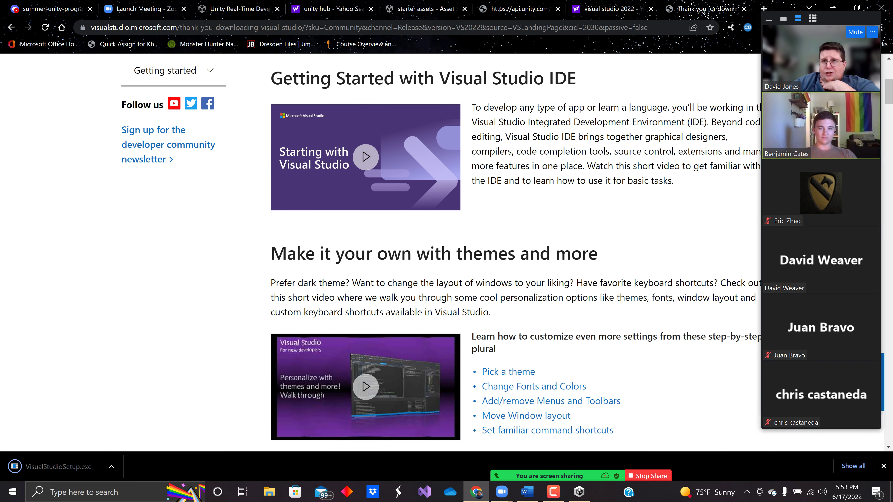
pyautogui.scroll(-6, 381, 252)
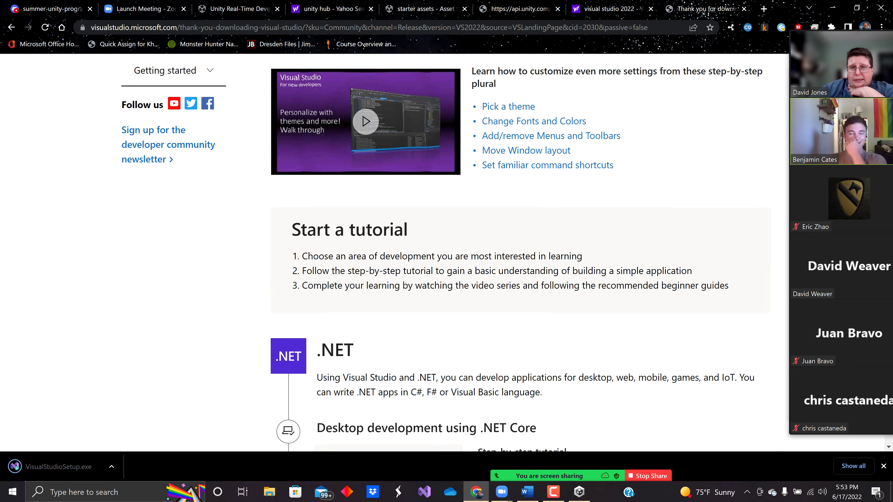
pyautogui.scroll(-3, 381, 252)
pyautogui.scroll(-9, 380, 251)
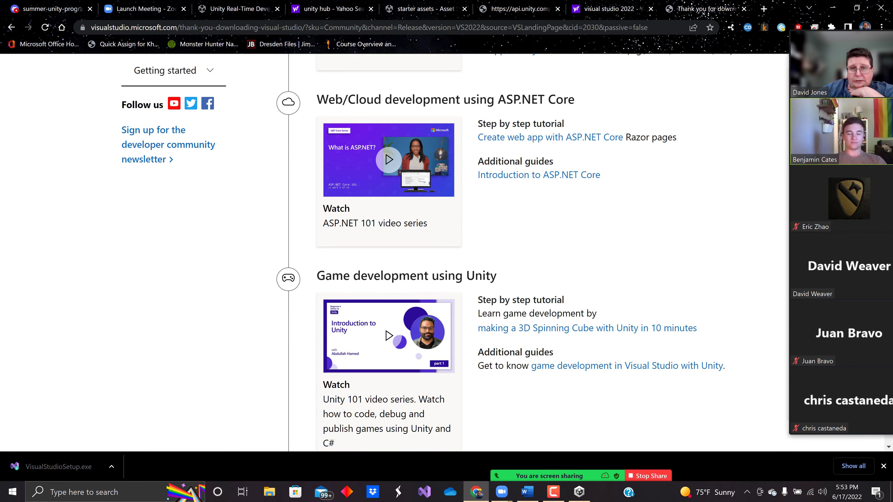
pyautogui.scroll(20, 381, 252)
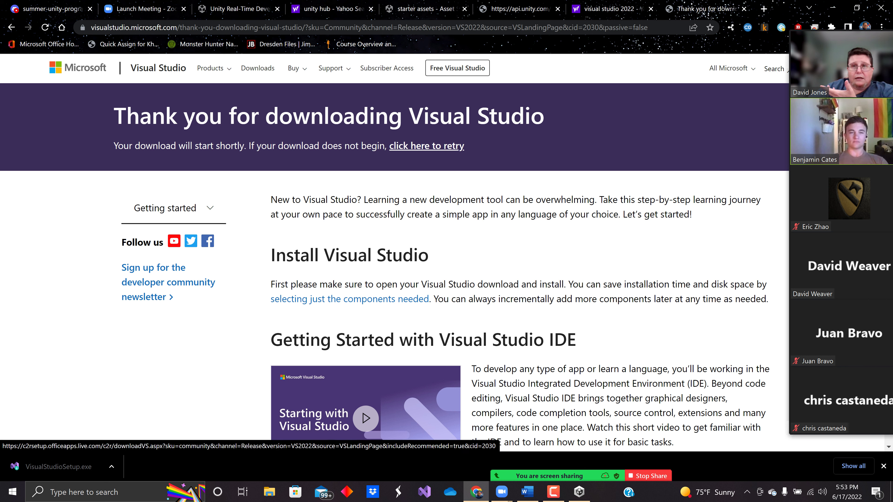
pyautogui.click(426, 146)
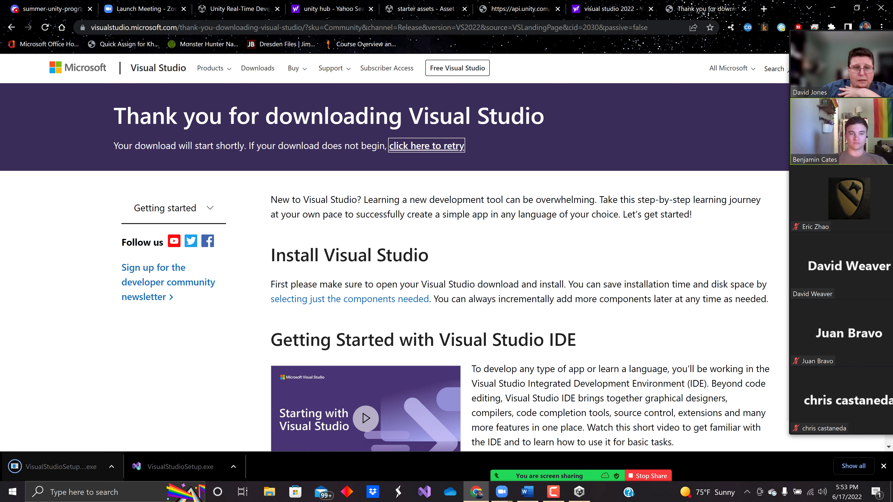
pyautogui.click(189, 467)
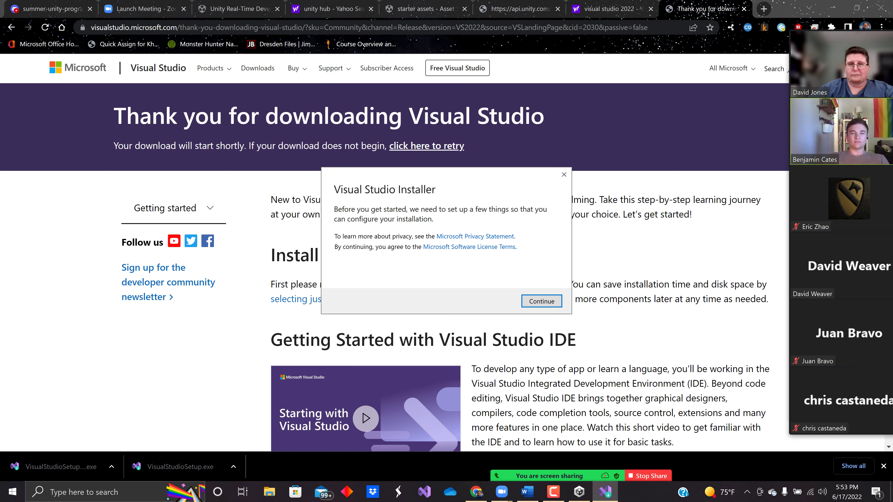
# Accept the installer prompt and start updating Visual Studio Community 2022 to version 17.2.4.
pyautogui.press('Return')
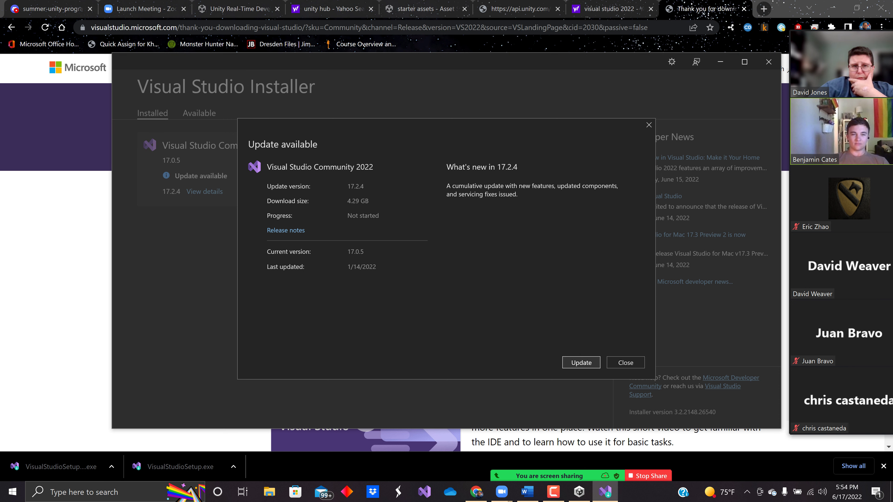
pyautogui.click(581, 363)
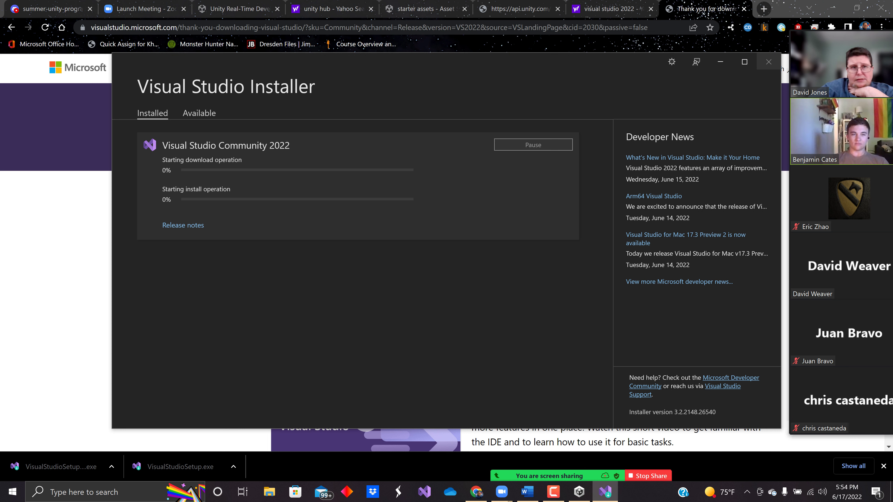
# Begin the Visual Studio Community 2022 install, then switch away from the installer while it runs.
pyautogui.click(199, 113)
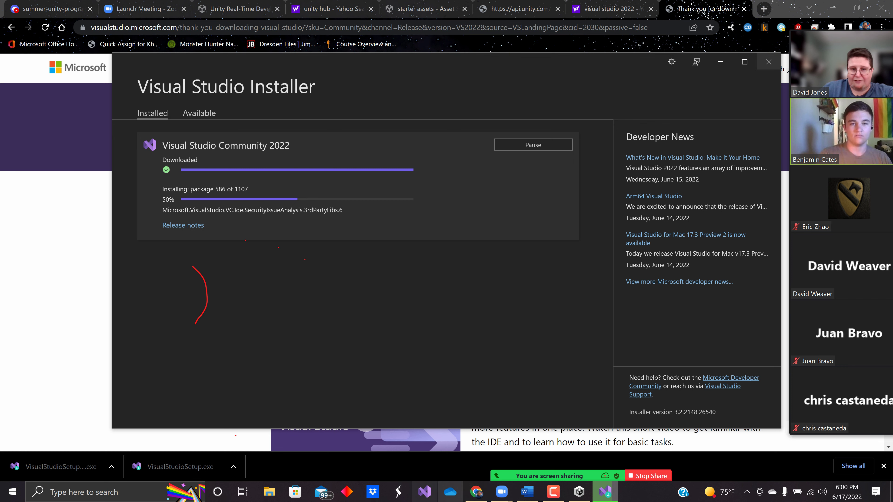
pyautogui.hotkey('alt', 'Tab')
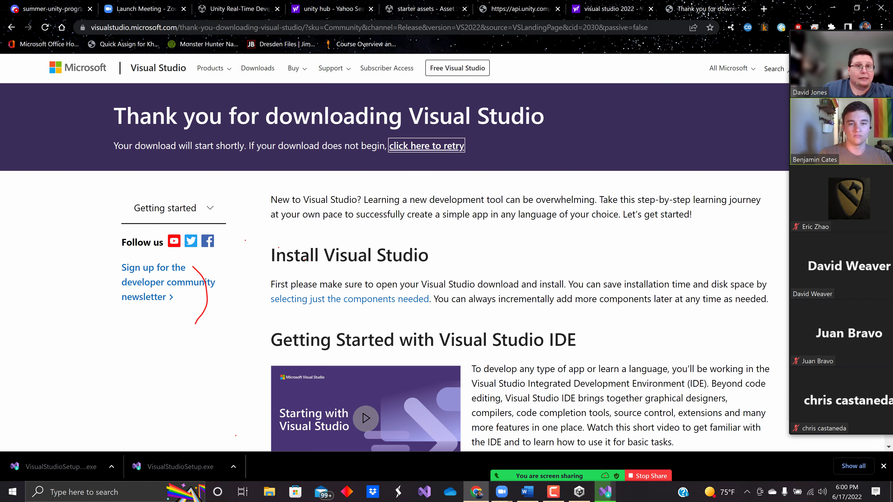
# Place the Word setup notes beside a restored-down Chrome window showing the Visual Studio thank-you page.
pyautogui.click(527, 492)
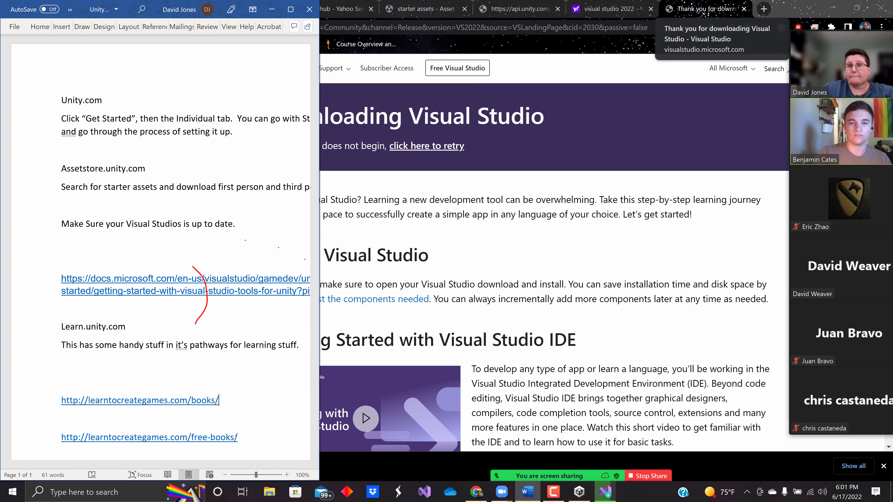
pyautogui.click(658, 27)
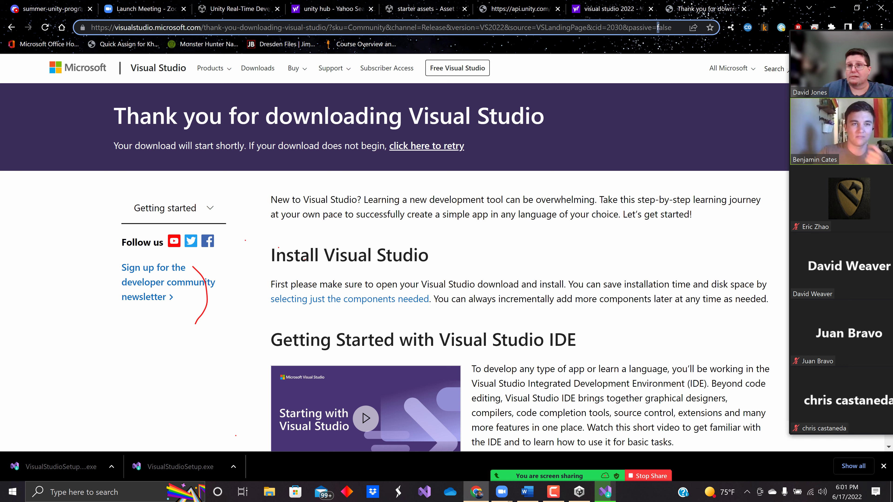
pyautogui.click(857, 7)
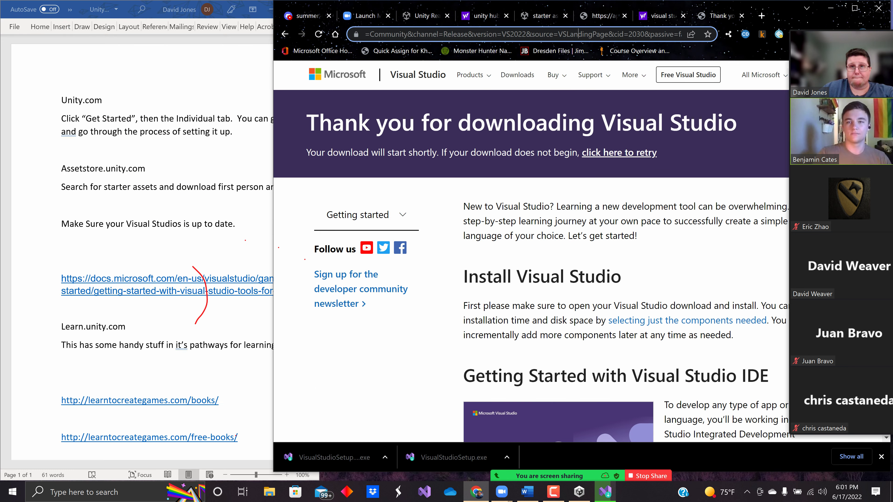
# Replace Chrome's address with learntocreategames.com and load the site's Welcome page.
pyautogui.moveTo(367, 34); pyautogui.dragTo(680, 34)
pyautogui.press('BackSpace')
pyautogui.press('BackSpace')
pyautogui.press('BackSpace')
pyautogui.press('BackSpace')
pyautogui.press('BackSpace')
pyautogui.press('BackSpace')
pyautogui.press('BackSpace')
pyautogui.press('BackSpace')
pyautogui.press('BackSpace')
pyautogui.press('BackSpace')
pyautogui.press('BackSpace')
pyautogui.press('BackSpace')
pyautogui.press('BackSpace')
pyautogui.press('BackSpace')
pyautogui.press('BackSpace')
pyautogui.press('BackSpace')
pyautogui.press('BackSpace')
pyautogui.press('BackSpace')
pyautogui.press('BackSpace')
pyautogui.press('BackSpace')
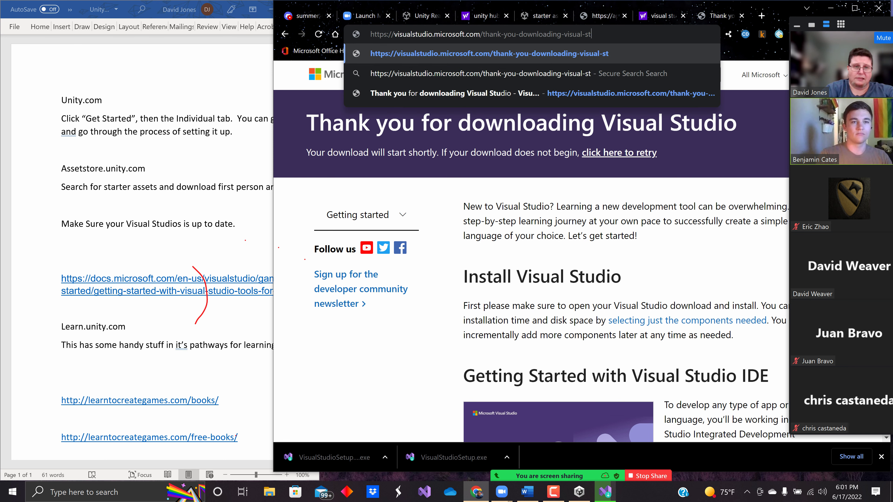
pyautogui.press('BackSpace')
pyautogui.press('BackSpace')
pyautogui.press('BackSpace')
pyautogui.press('BackSpace')
pyautogui.press('BackSpace')
pyautogui.press('BackSpace')
pyautogui.press('BackSpace')
pyautogui.press('BackSpace')
pyautogui.press('BackSpace')
pyautogui.press('BackSpace')
pyautogui.press('BackSpace')
pyautogui.press('BackSpace')
pyautogui.press('BackSpace')
pyautogui.press('BackSpace')
pyautogui.press('BackSpace')
pyautogui.press('BackSpace')
pyautogui.press('BackSpace')
pyautogui.press('BackSpace')
pyautogui.press('BackSpace')
pyautogui.press('BackSpace')
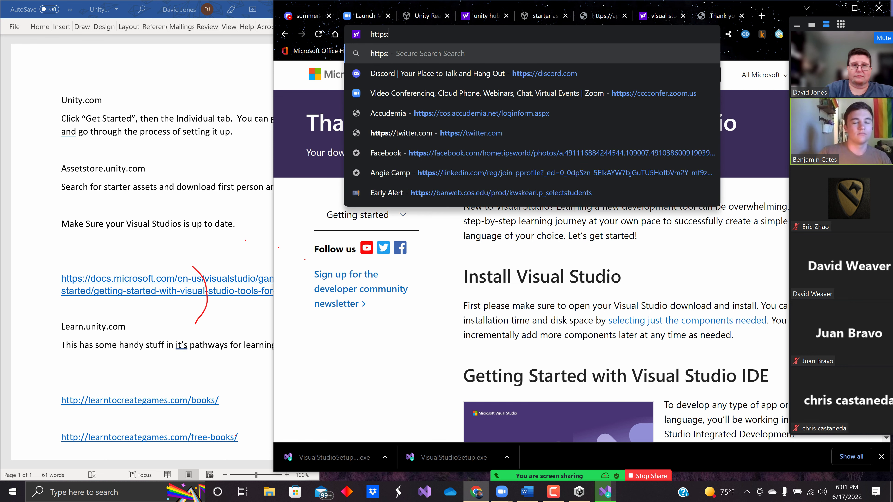
pyautogui.write('lear')
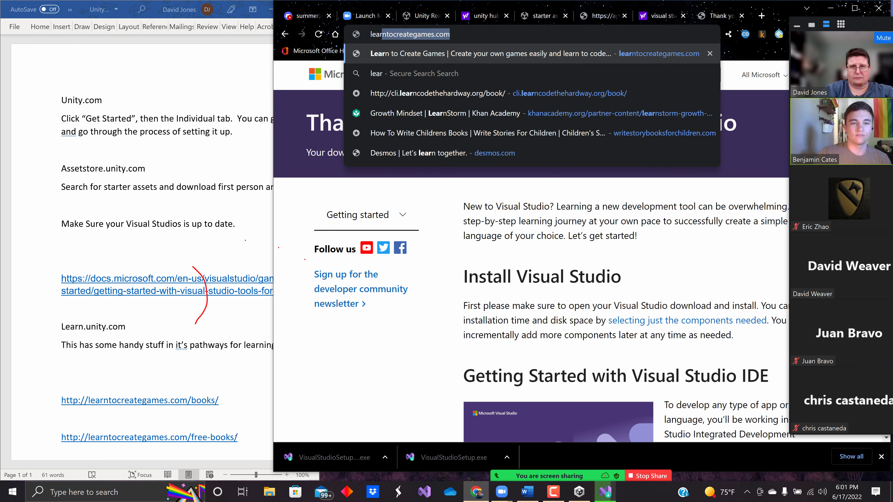
pyautogui.write('ntocr')
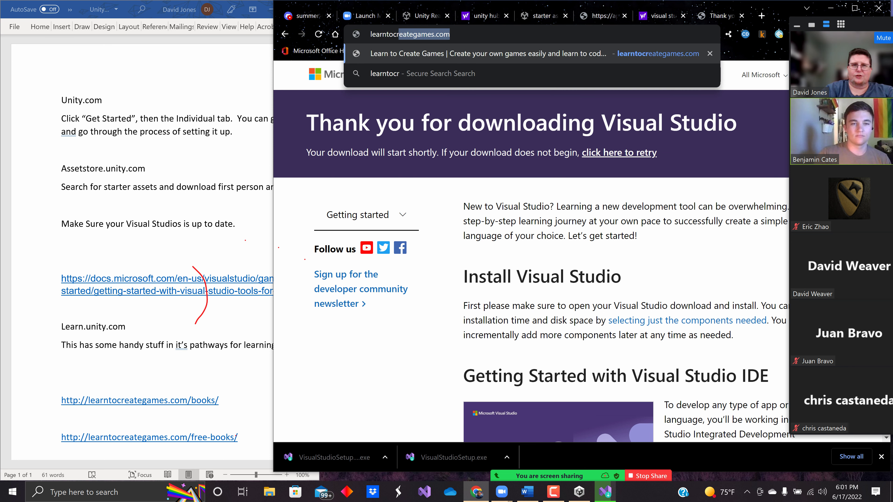
pyautogui.write('eategames.com')
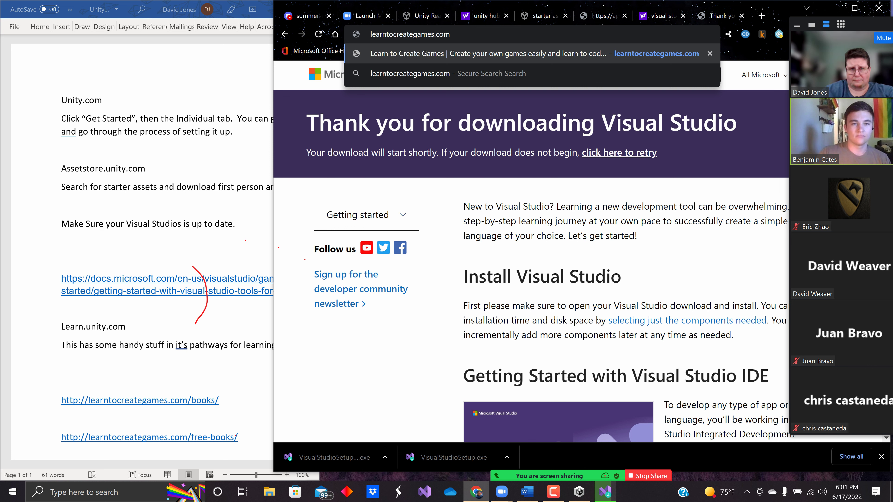
pyautogui.press('Return')
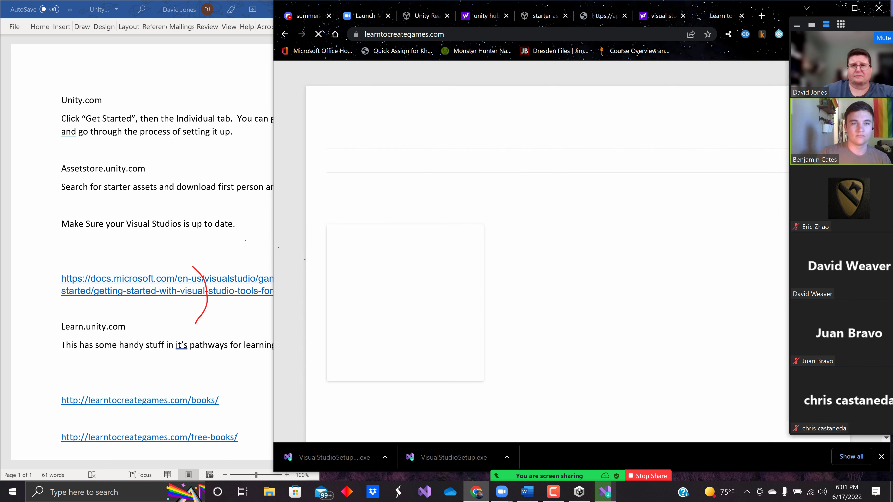
pyautogui.scroll(-5, 532, 233)
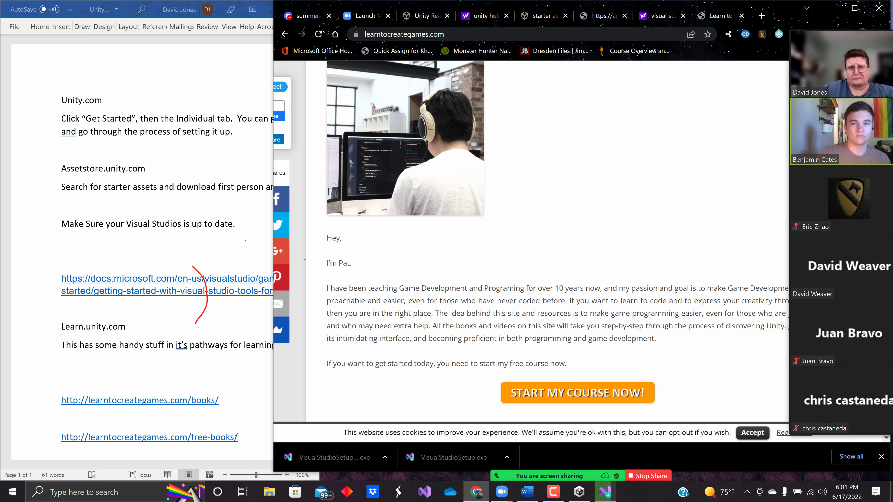
pyautogui.scroll(5, 421, 176)
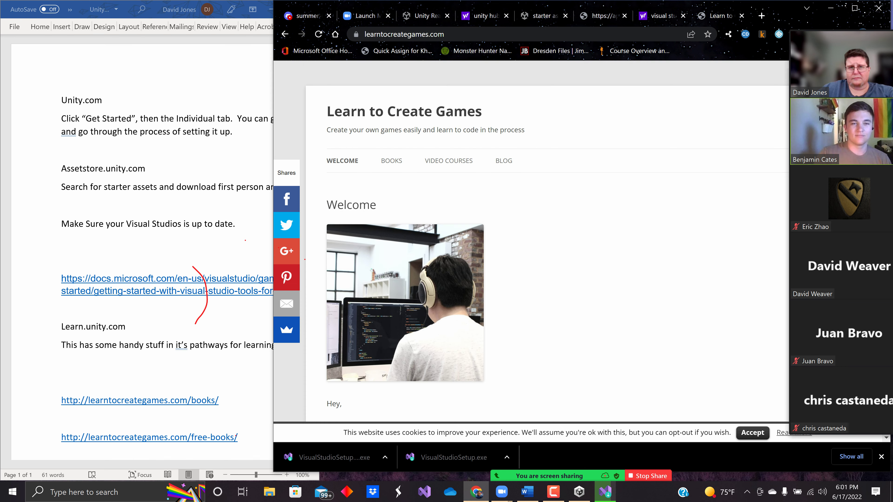
# Open the site's Books section and browse the list of books.
pyautogui.click(392, 160)
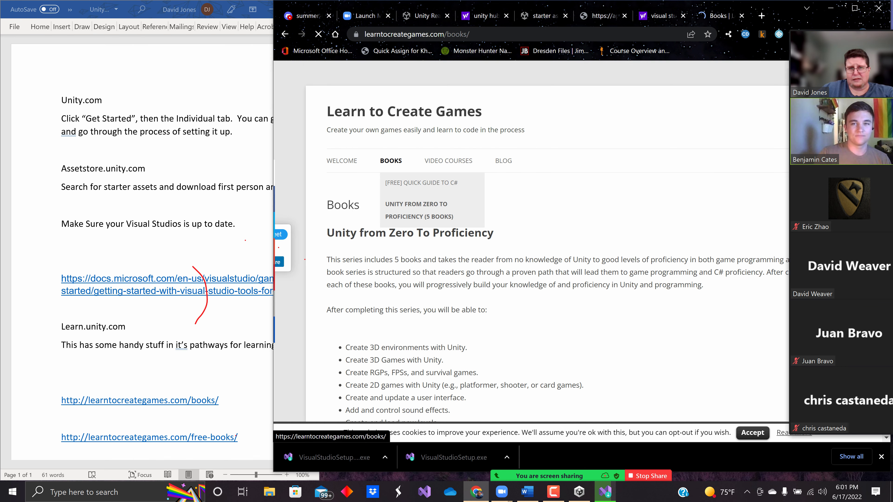
pyautogui.scroll(-6, 530, 242)
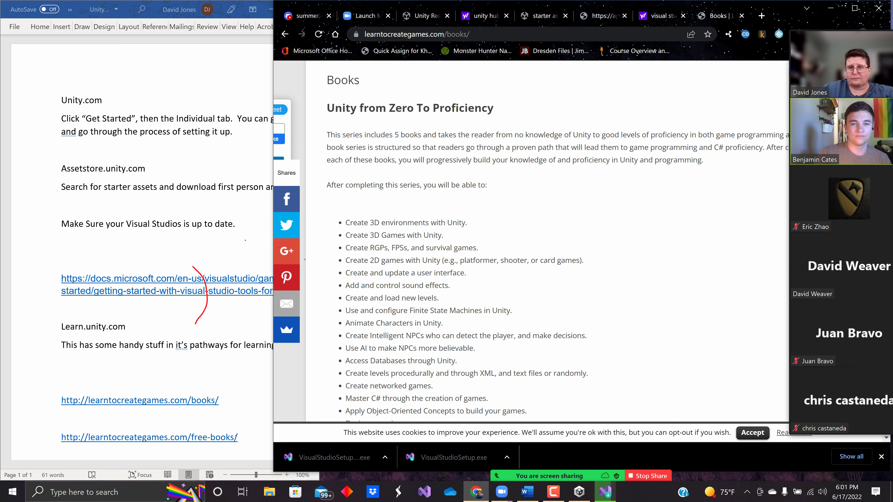
pyautogui.scroll(-4, 530, 243)
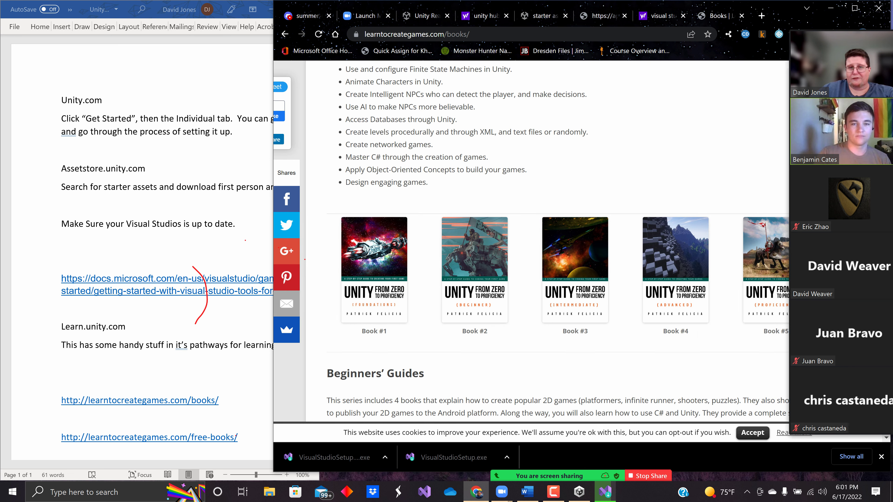
pyautogui.scroll(-15, 559, 243)
pyautogui.scroll(13, 559, 243)
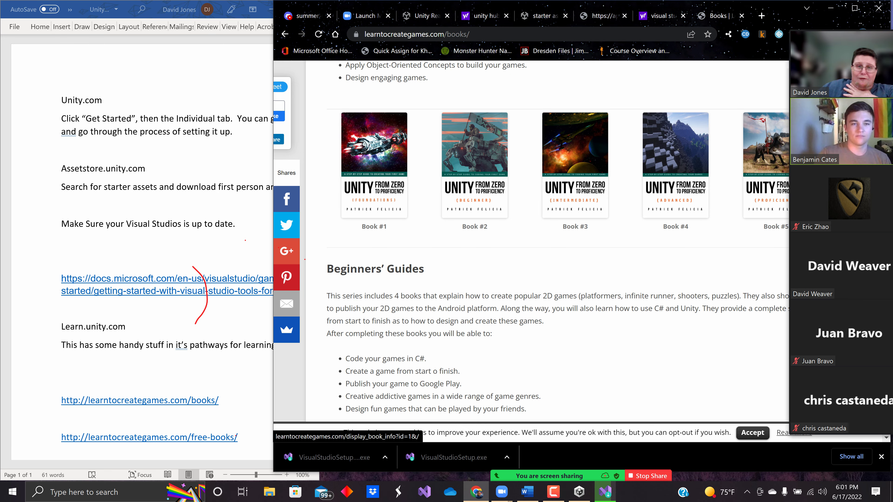
# Open the Book #1 Foundations info page and scroll to the free Resource Pack form.
pyautogui.click(374, 165)
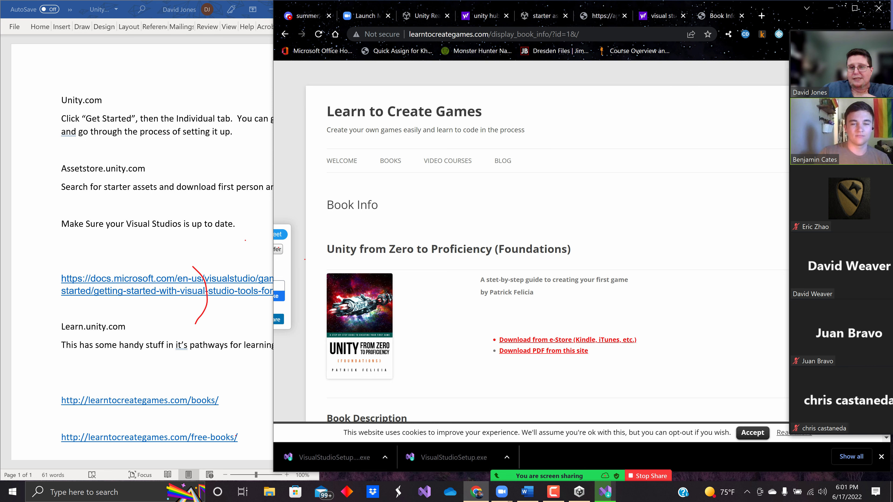
pyautogui.scroll(-4, 531, 242)
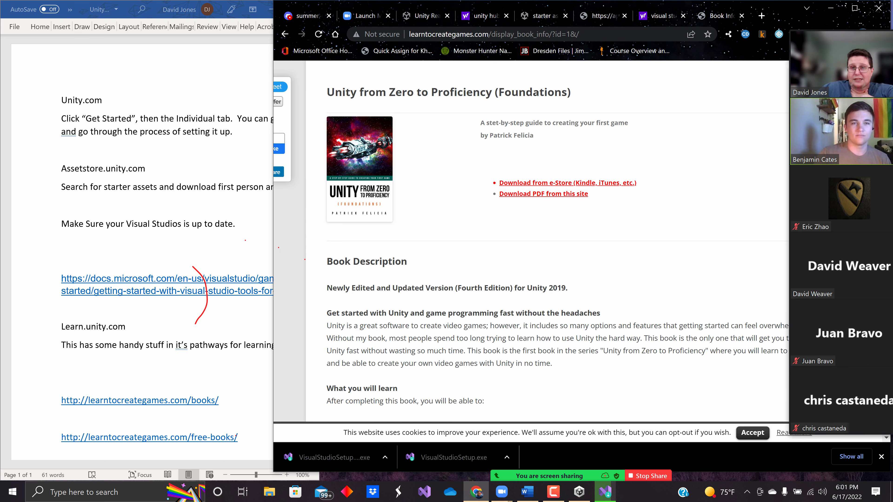
pyautogui.scroll(-1, 531, 242)
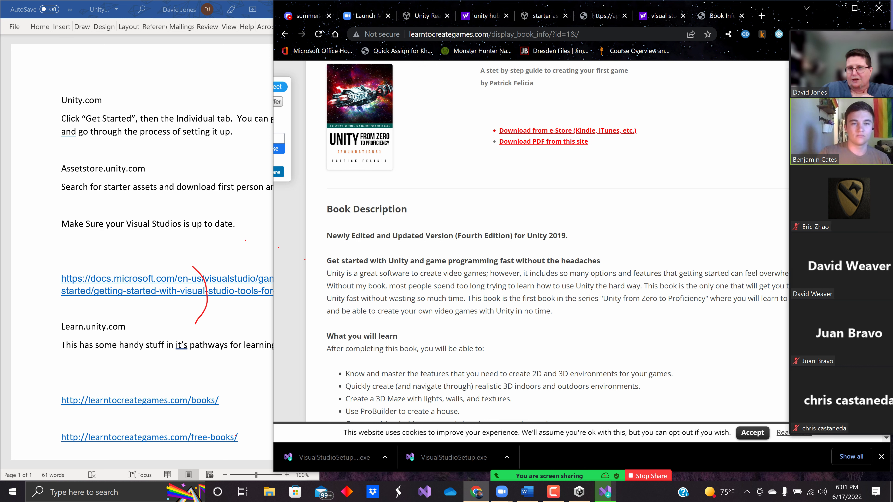
pyautogui.scroll(-5, 531, 242)
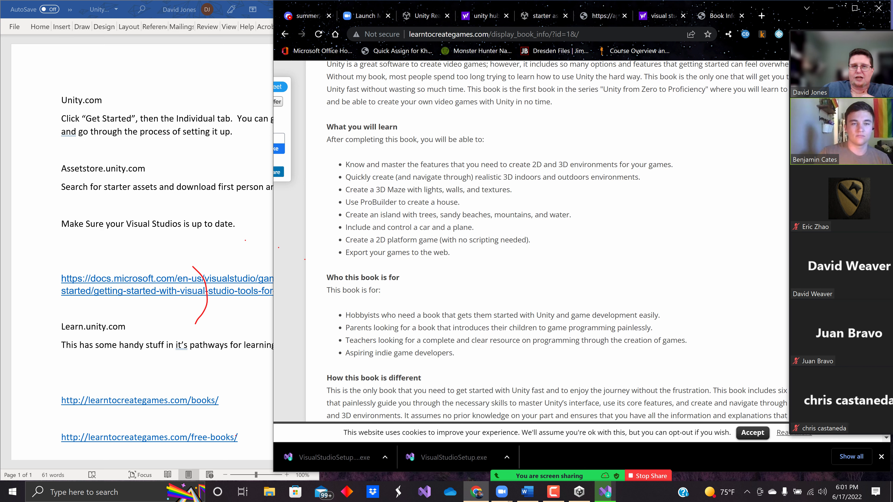
pyautogui.scroll(-20, 531, 243)
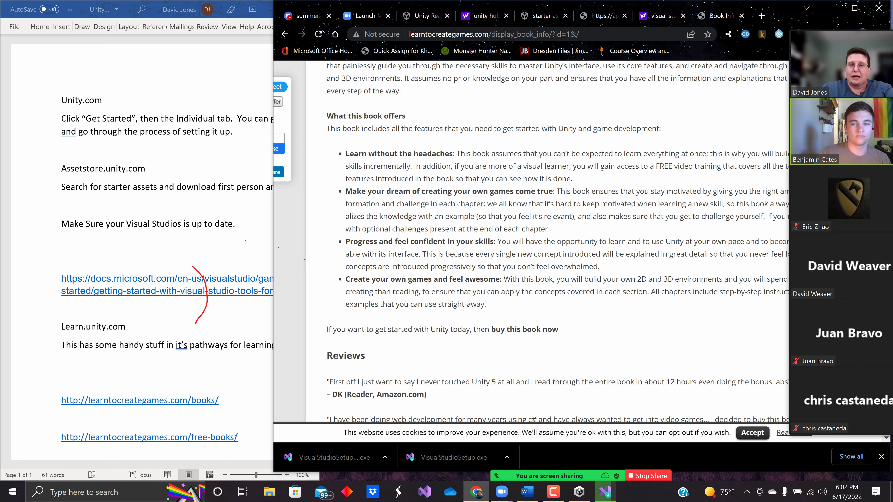
pyautogui.scroll(-7, 531, 243)
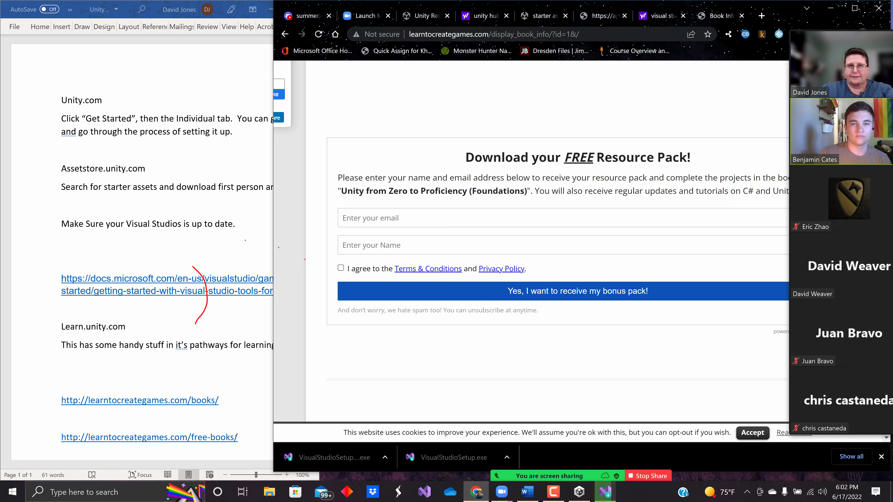
# Load cos.edu in a new maximized tab and submit the college login form.
pyautogui.click(762, 16)
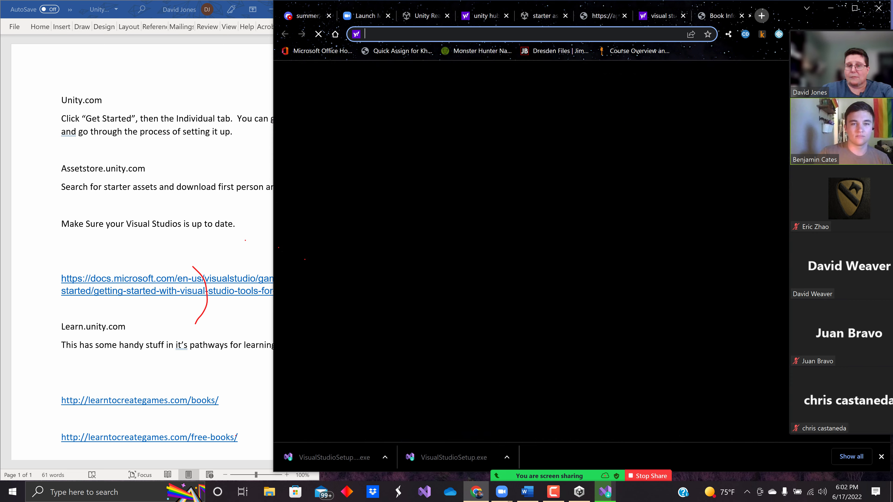
pyautogui.write('cos.')
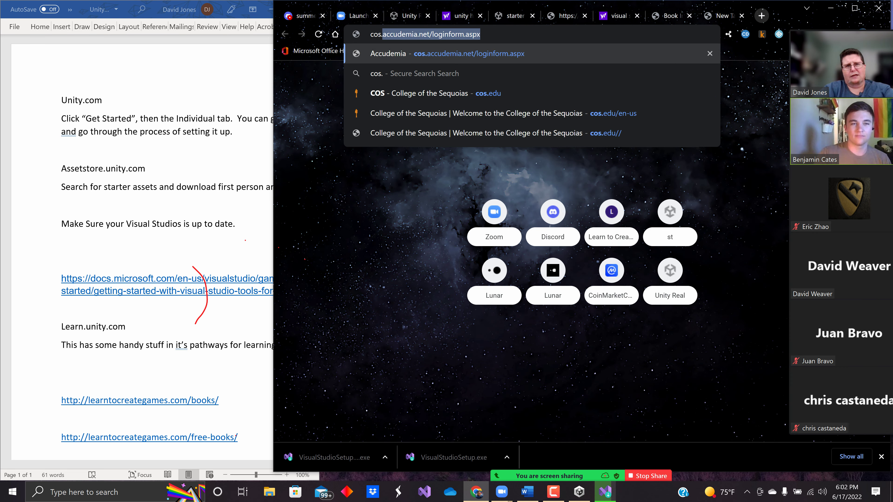
pyautogui.write('edu')
pyautogui.press('Return')
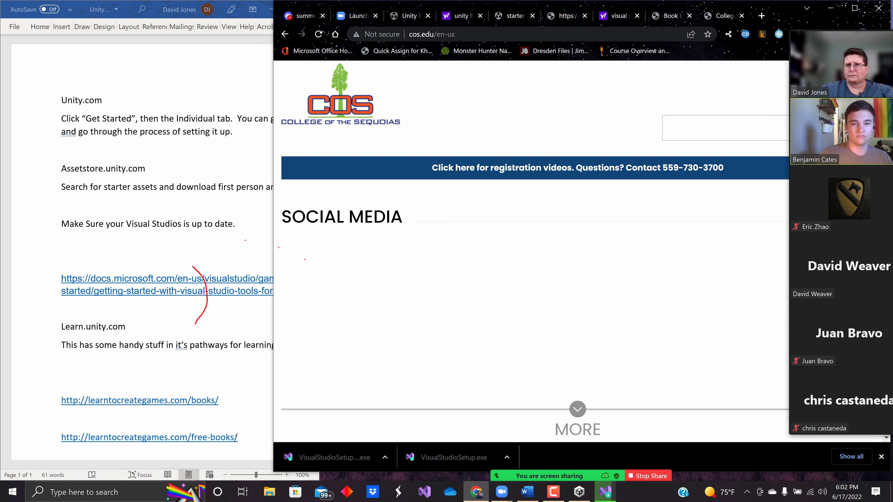
pyautogui.click(855, 8)
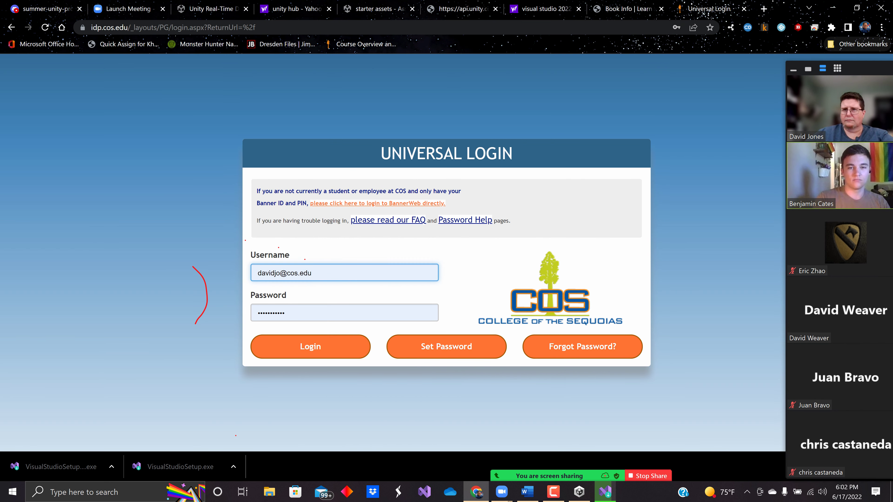
pyautogui.click(310, 346)
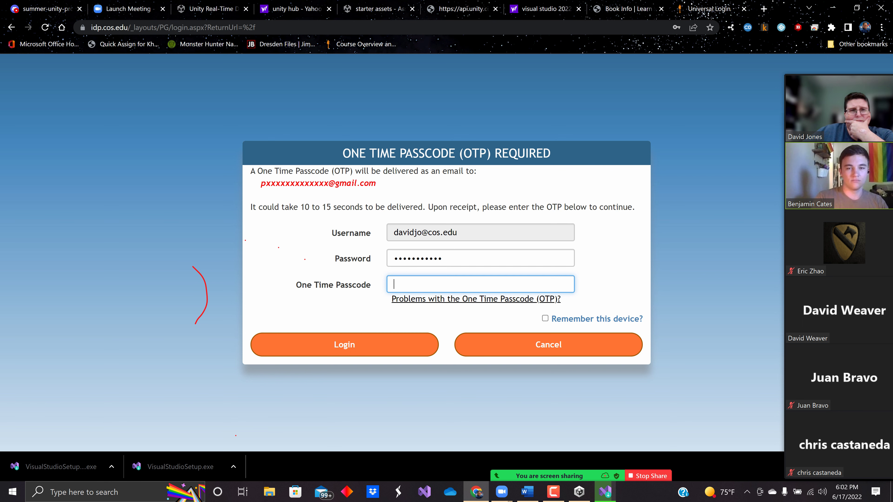
pyautogui.click(311, 346)
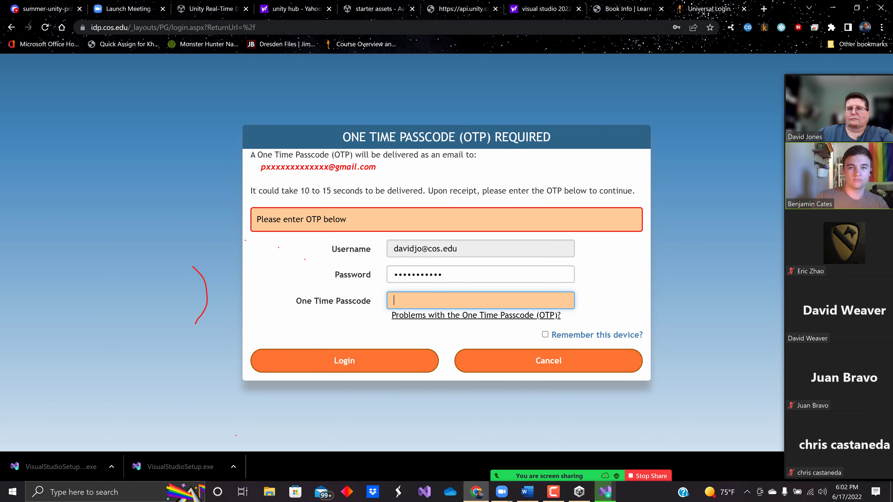
# Open the other Google account's Gmail inbox and find the COS one-time passcode email.
pyautogui.click(763, 8)
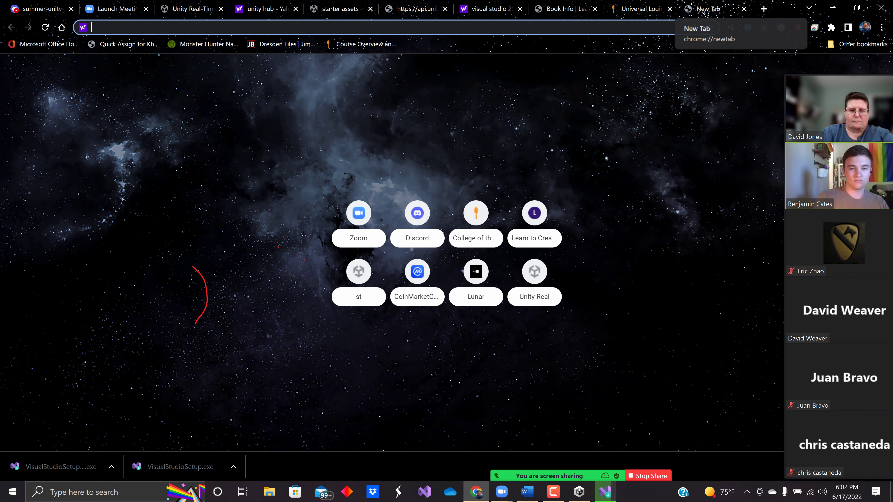
pyautogui.write('gmail.com')
pyautogui.press('Return')
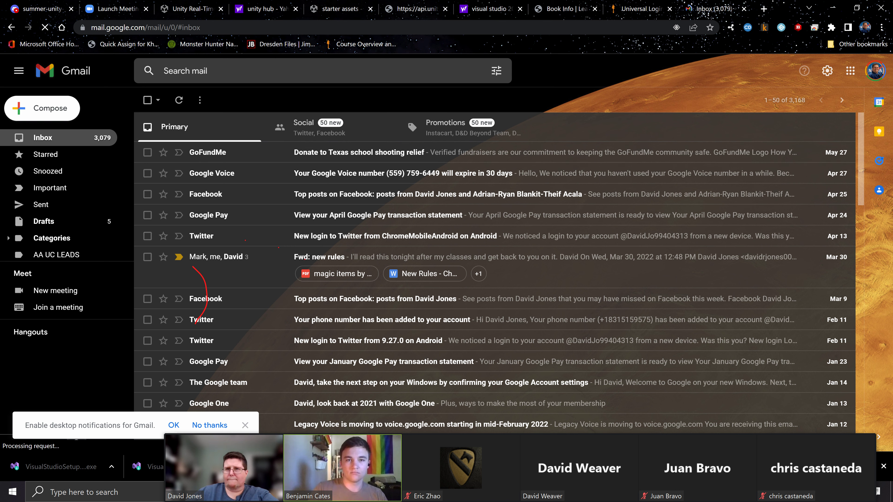
pyautogui.click(875, 70)
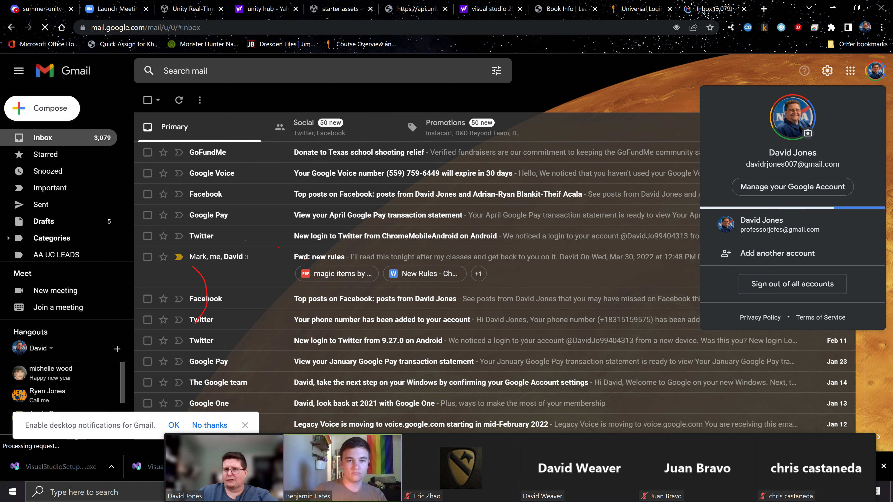
pyautogui.click(777, 253)
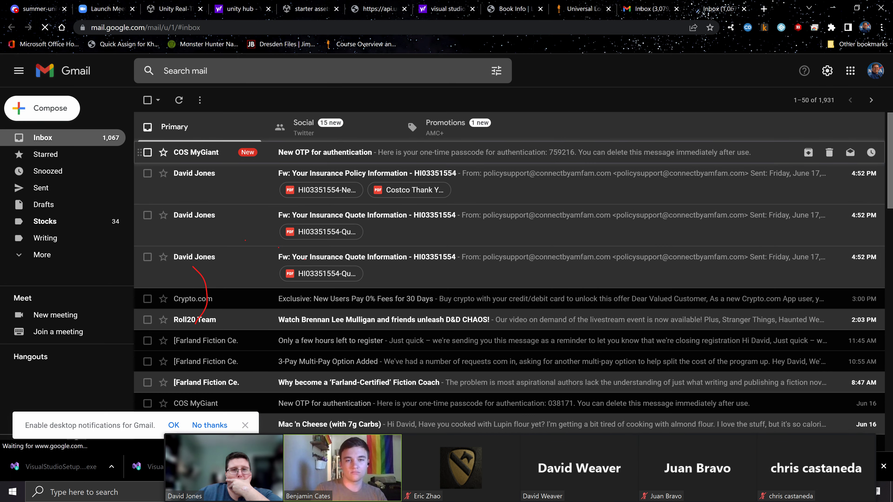
pyautogui.click(422, 152)
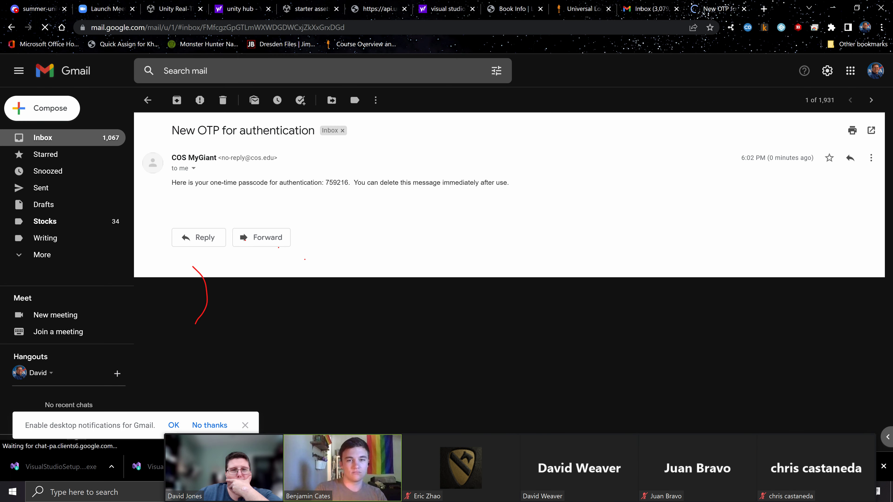
pyautogui.moveTo(172, 182); pyautogui.dragTo(341, 182)
pyautogui.click(340, 182)
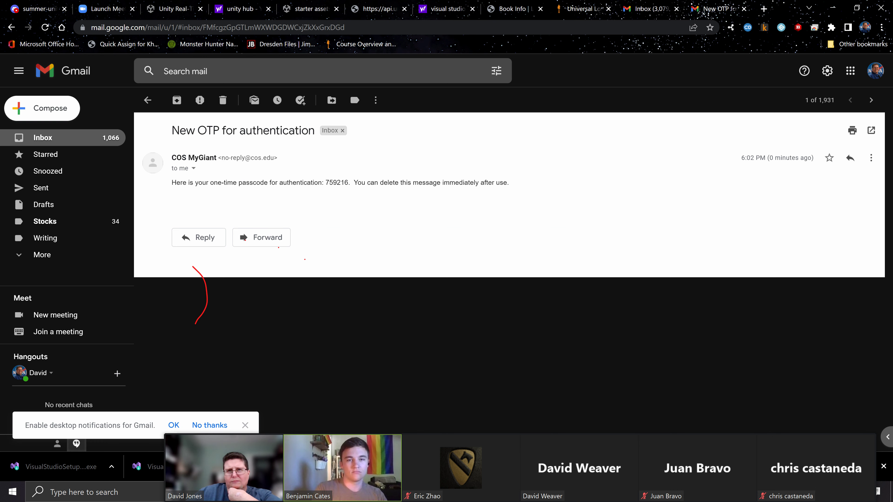
# Enter the emailed one-time passcode, tick Remember this device, and finish signing in.
pyautogui.hotkey('ctrl', 'shift', 'Tab')
pyautogui.hotkey('ctrl', 'shift', 'Tab')
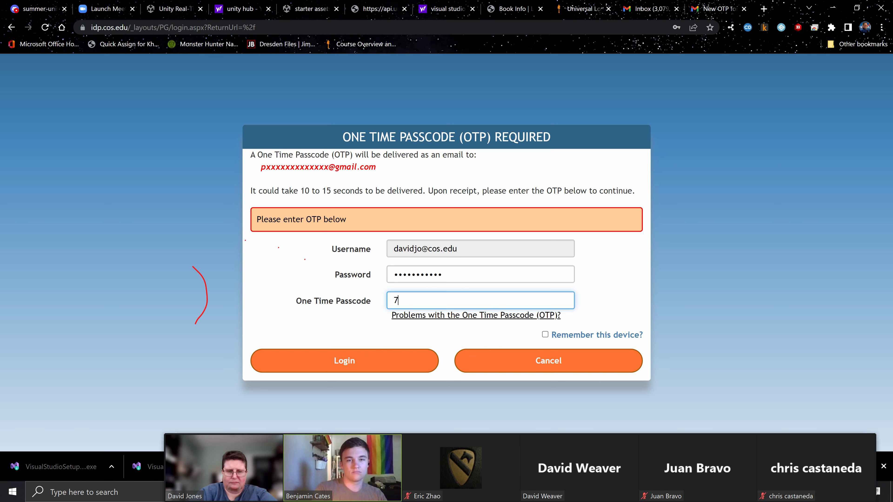
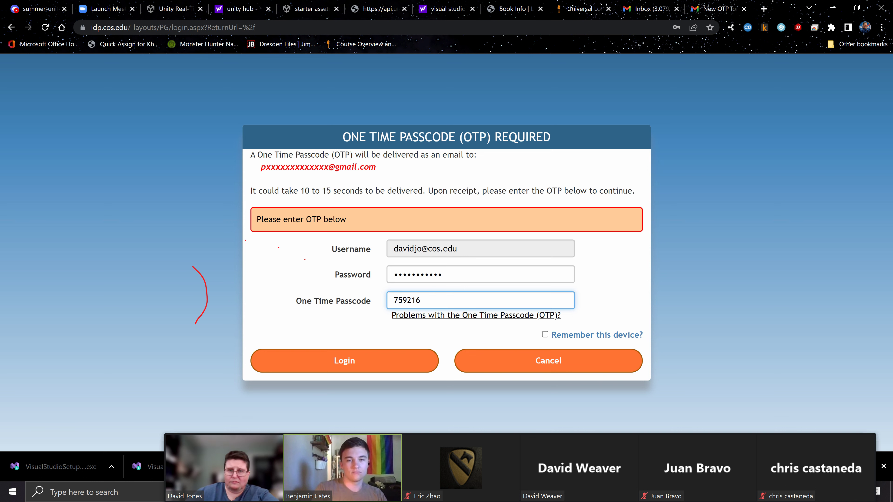
pyautogui.click(544, 335)
pyautogui.press('Return')
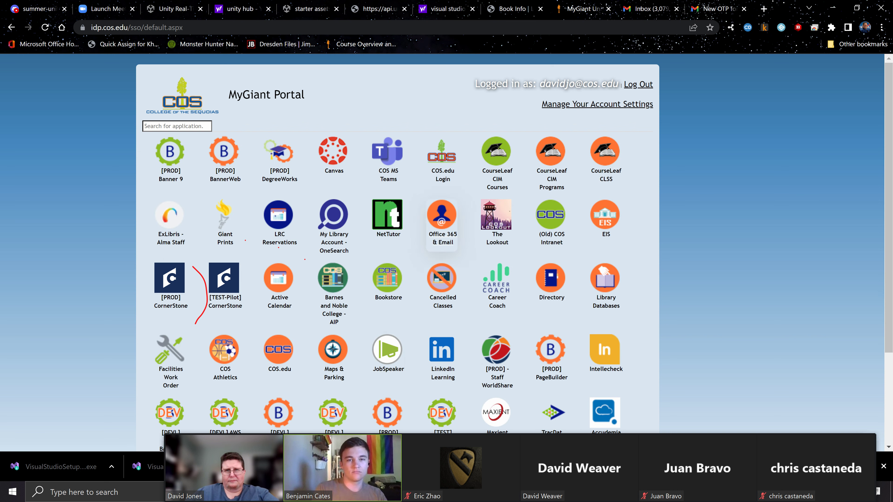
# Open Office 365 & Email from the portal, close the extra Gmail tab, and return to the passcode email.
pyautogui.click(442, 215)
pyautogui.click(668, 8)
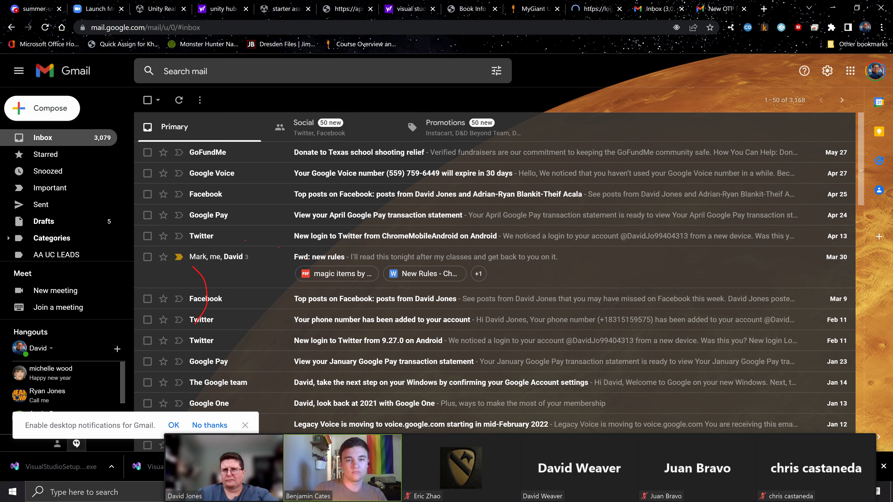
pyautogui.click(681, 9)
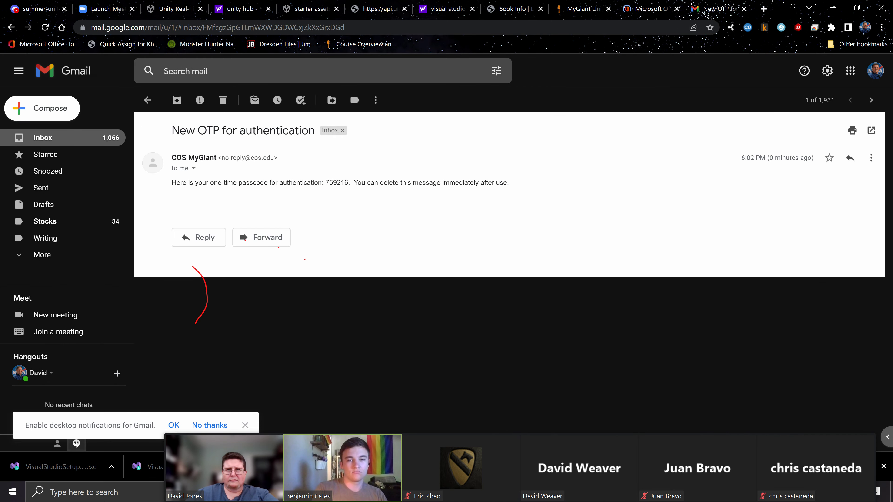
pyautogui.hotkey('ctrl', 'shift', 'Tab')
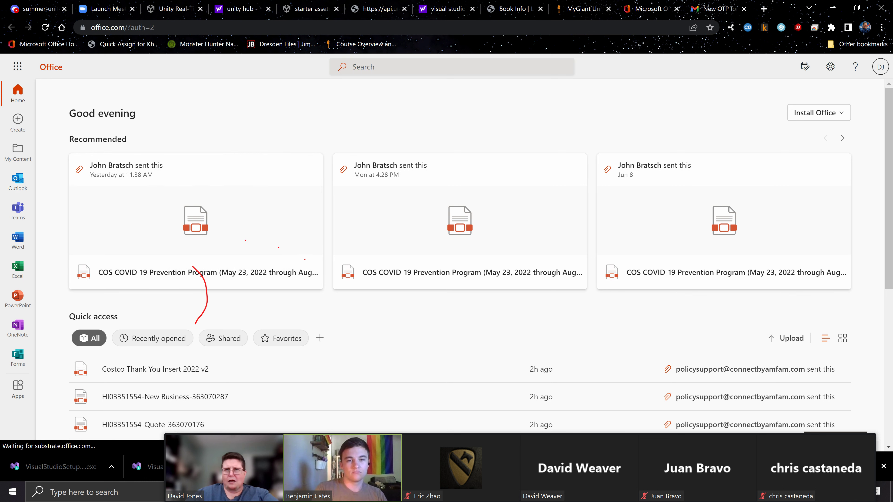
pyautogui.hotkey('ctrl', 'Tab')
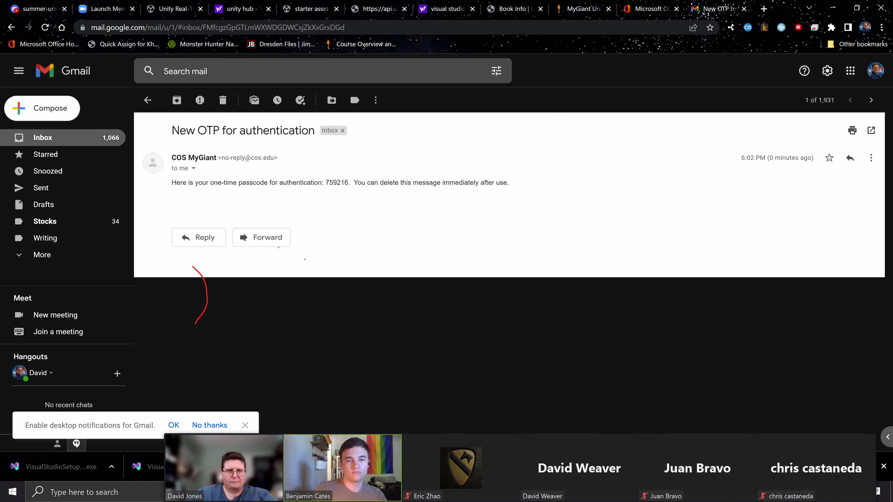
# Open the 'Learn to Create Games: Your Resource Pack (Inside)!' email from Promotions and expand it.
pyautogui.click(148, 100)
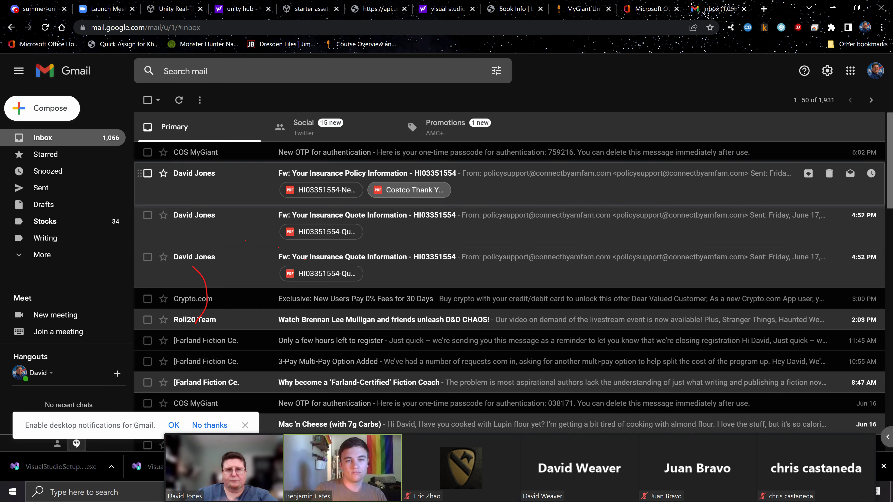
pyautogui.scroll(-5, 510, 275)
pyautogui.scroll(5, 509, 274)
pyautogui.click(439, 126)
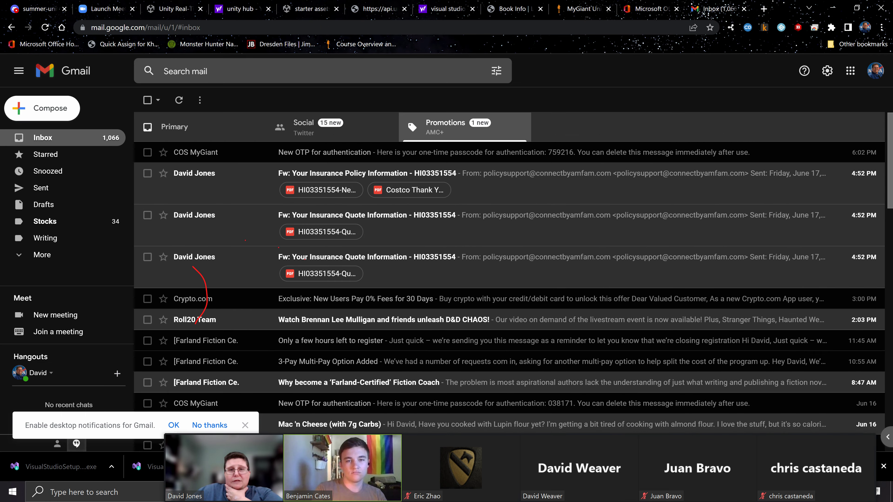
pyautogui.scroll(-6, 509, 160)
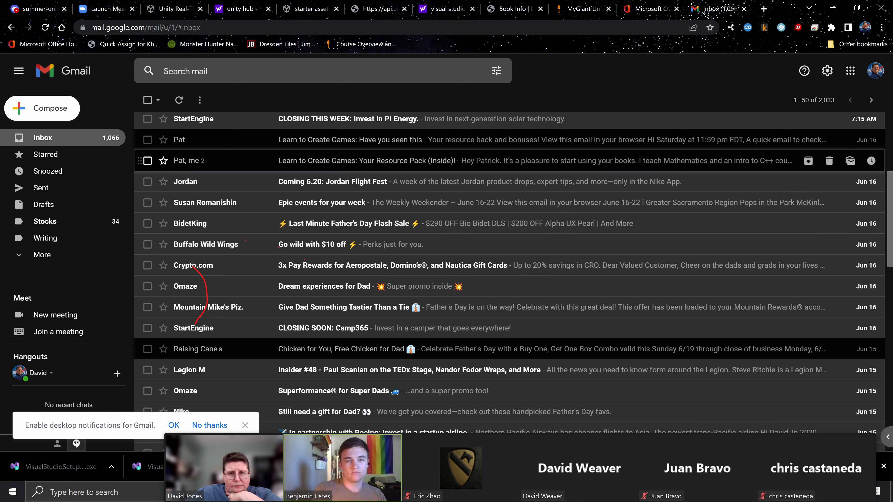
pyautogui.click(510, 160)
pyautogui.click(510, 160)
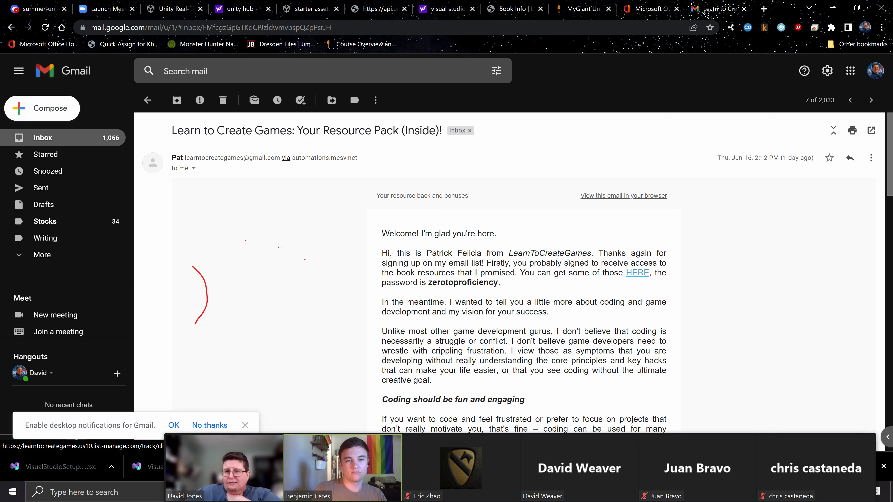
# Follow the email's resources link and unlock the member area with the emailed password.
pyautogui.click(637, 272)
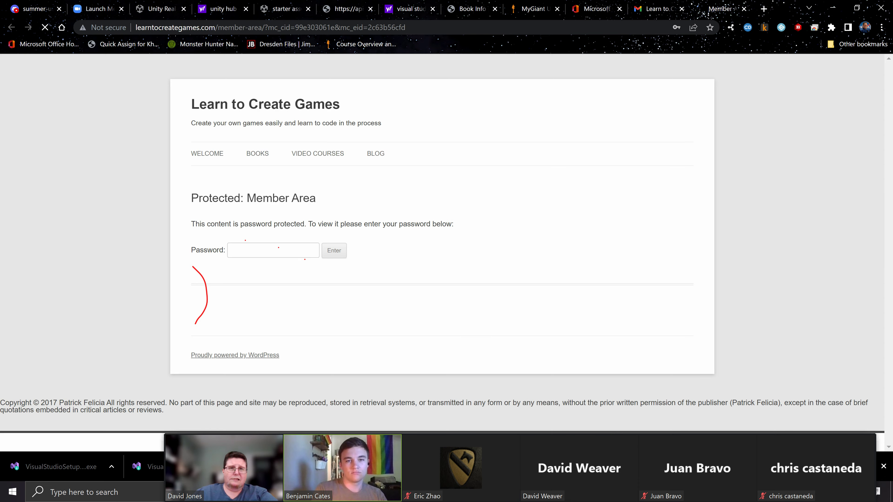
pyautogui.click(273, 250)
pyautogui.write('••')
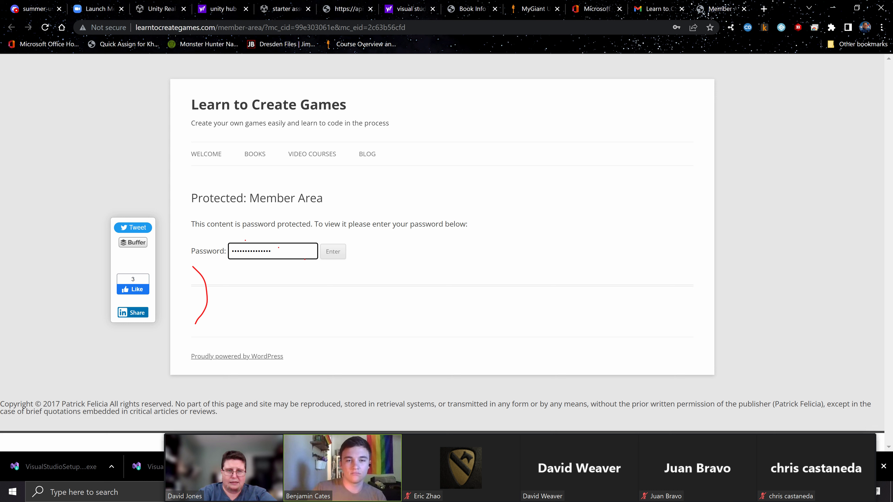
pyautogui.press('BackSpace')
pyautogui.press('BackSpace')
pyautogui.press('BackSpace')
pyautogui.press('BackSpace')
pyautogui.press('BackSpace')
pyautogui.press('BackSpace')
pyautogui.press('BackSpace')
pyautogui.press('BackSpace')
pyautogui.press('BackSpace')
pyautogui.press('BackSpace')
pyautogui.press('BackSpace')
pyautogui.write('•')
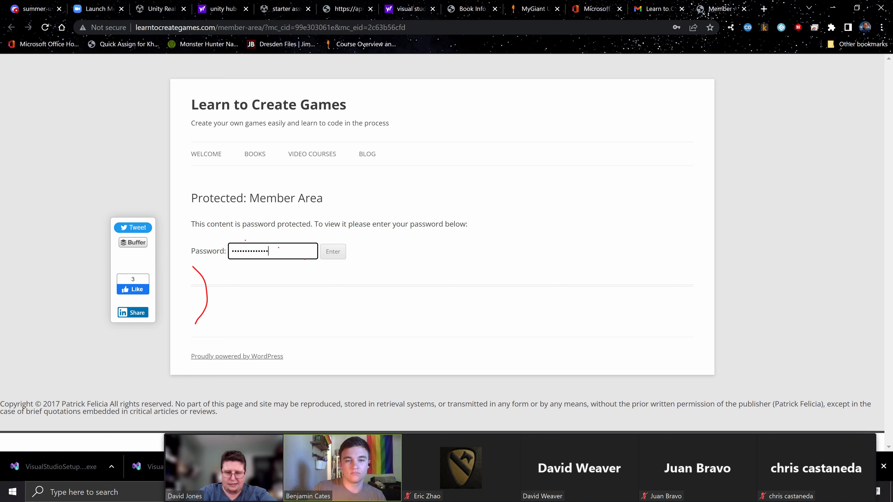
pyautogui.write('•')
pyautogui.press('Return')
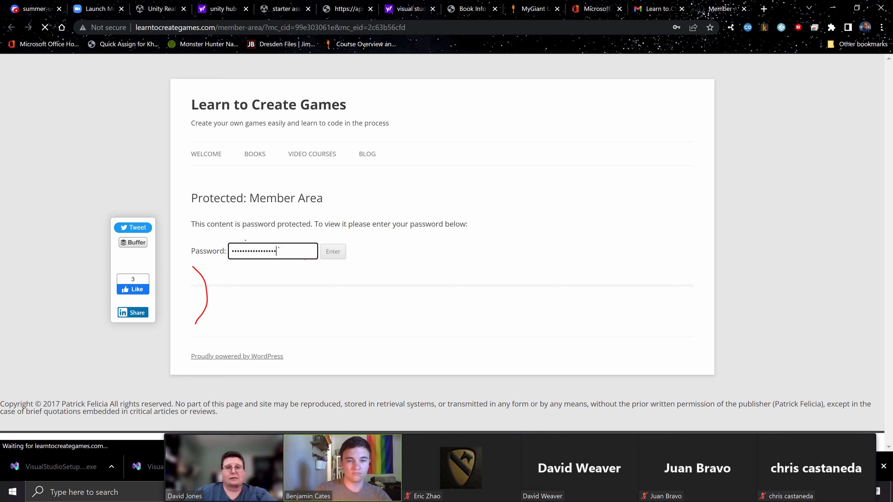
# Open the Resources for Book 1 page and move the Zoom video strip up.
pyautogui.scroll(-5, 327, 182)
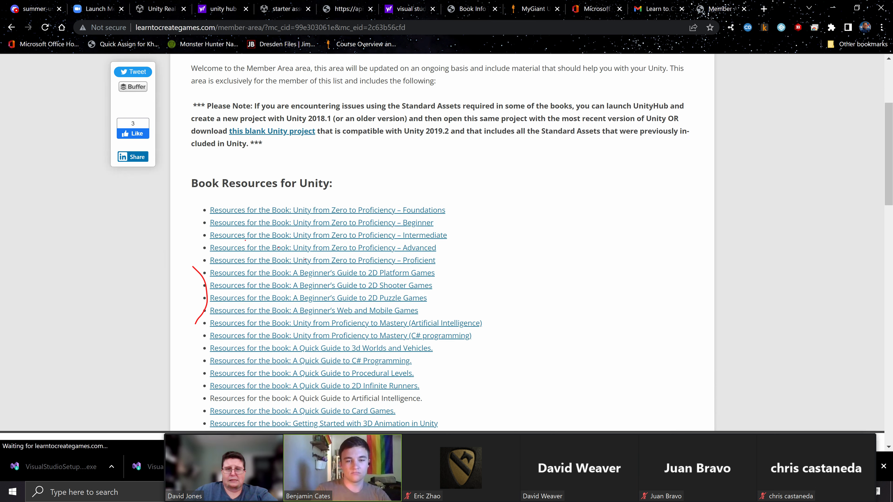
pyautogui.click(327, 156)
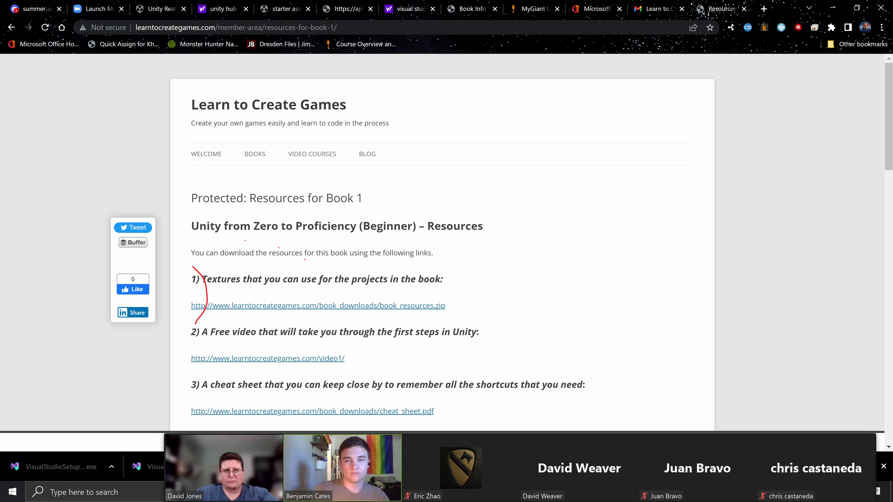
pyautogui.scroll(-1, 447, 243)
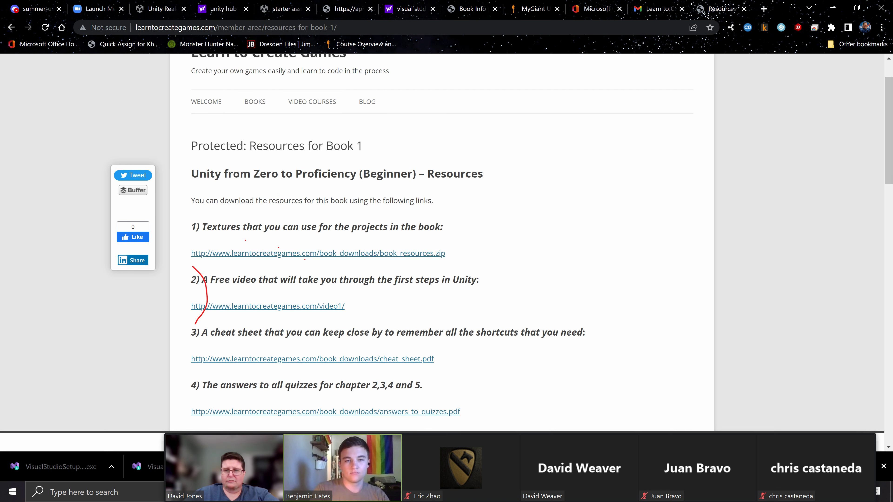
pyautogui.moveTo(580, 468); pyautogui.dragTo(569, 313)
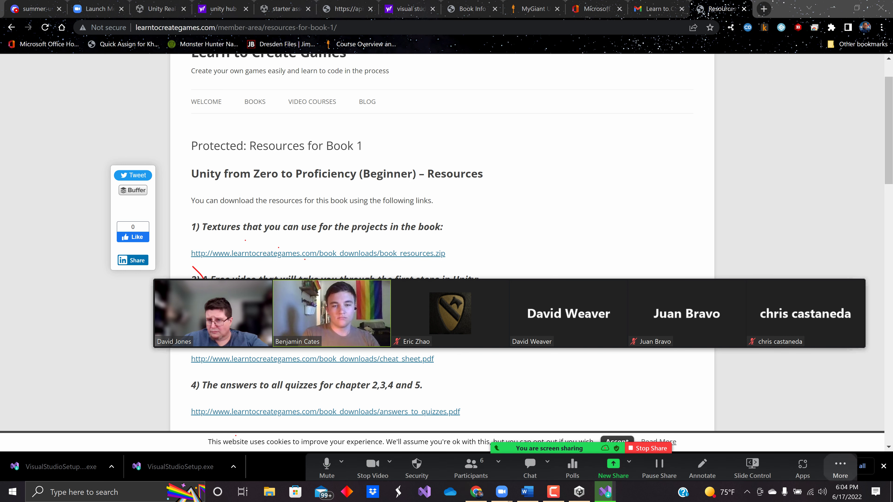
# Use Zoom's Annotate toolbar to Clear All Drawings from the shared screen.
pyautogui.click(840, 468)
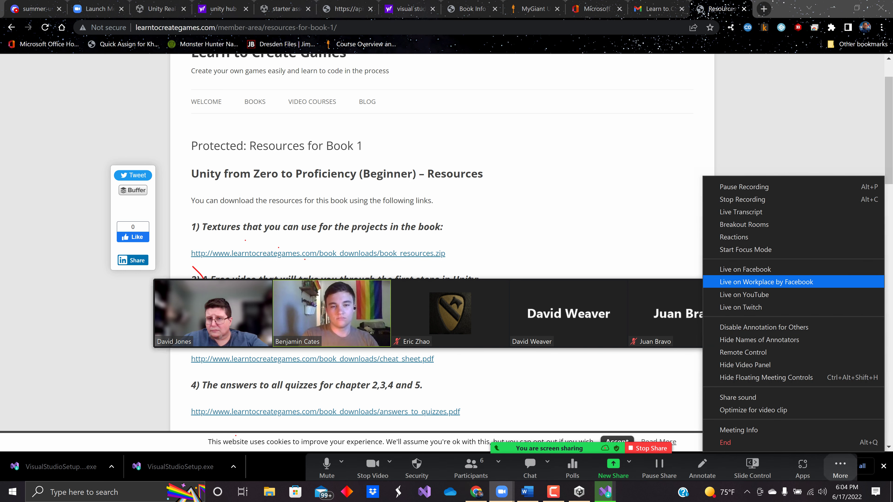
pyautogui.click(702, 468)
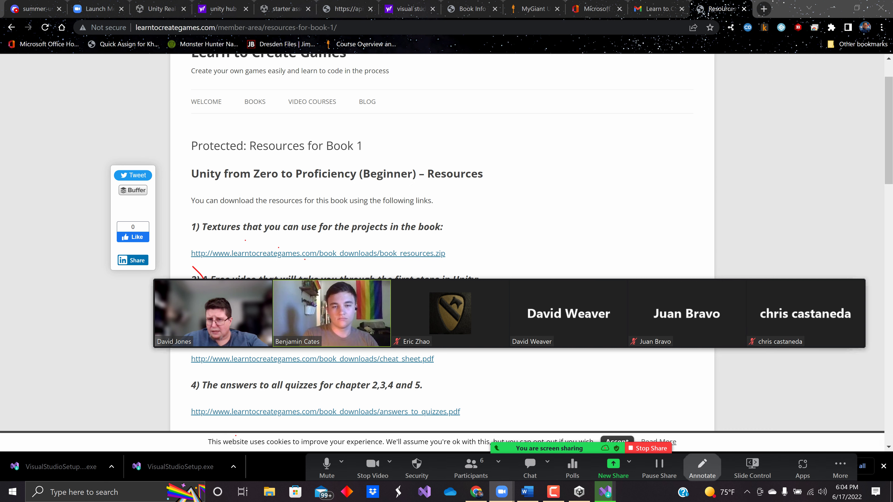
pyautogui.click(571, 58)
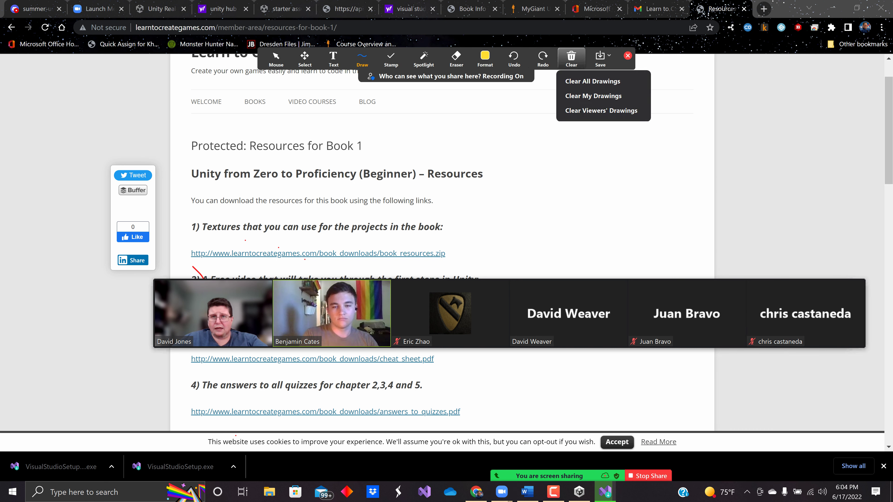
pyautogui.click(598, 81)
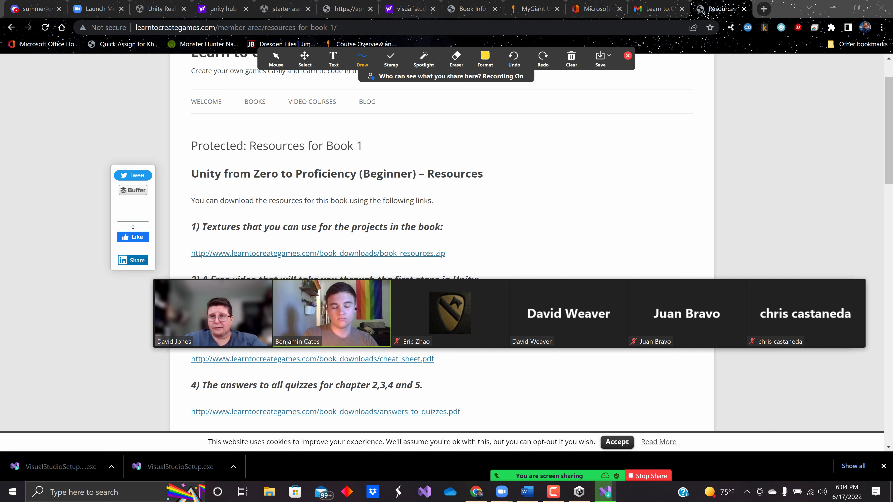
# Close the annotation tools, move the Zoom strip down, and download book_resources.zip.
pyautogui.click(627, 56)
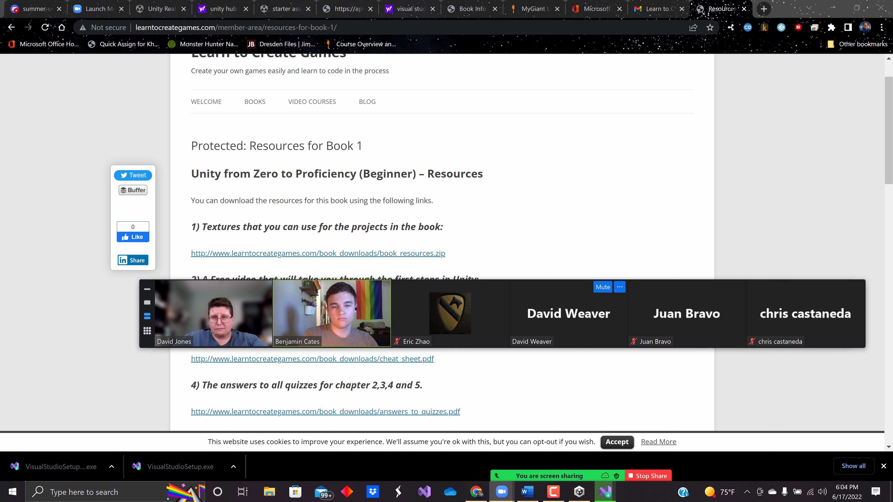
pyautogui.moveTo(492, 313)
pyautogui.mouseDown()
pyautogui.moveTo(482, 424)
pyautogui.moveTo(531, 445)
pyautogui.mouseUp()
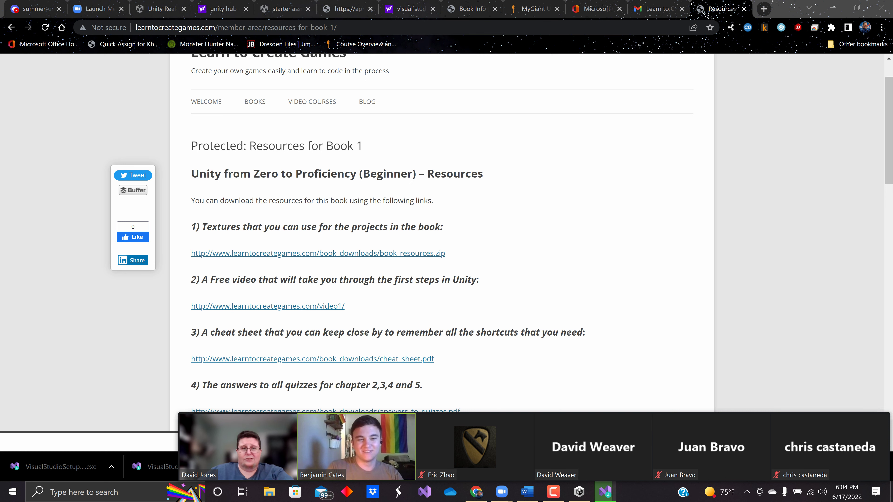
pyautogui.scroll(-3, 446, 246)
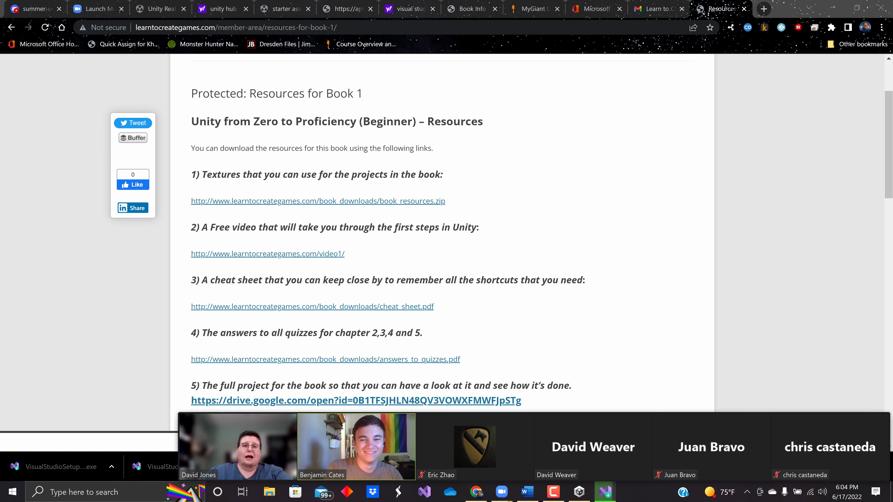
pyautogui.click(318, 201)
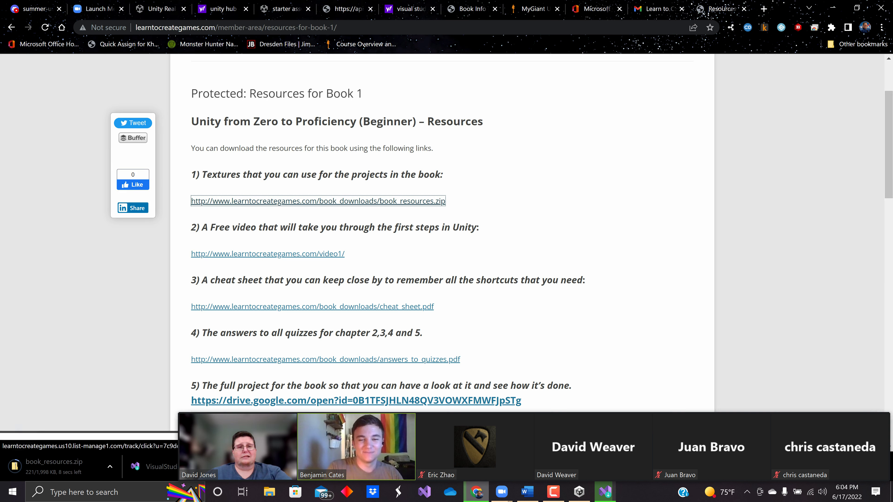
pyautogui.scroll(-3, 446, 232)
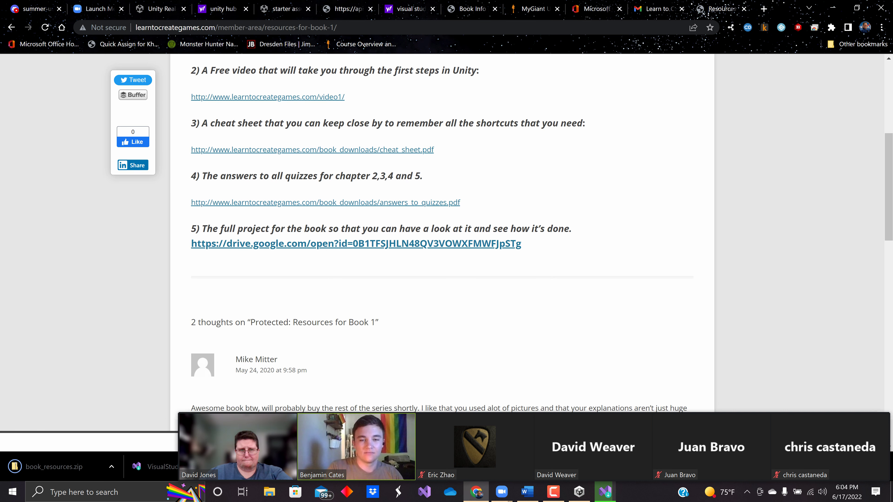
pyautogui.scroll(1, 447, 232)
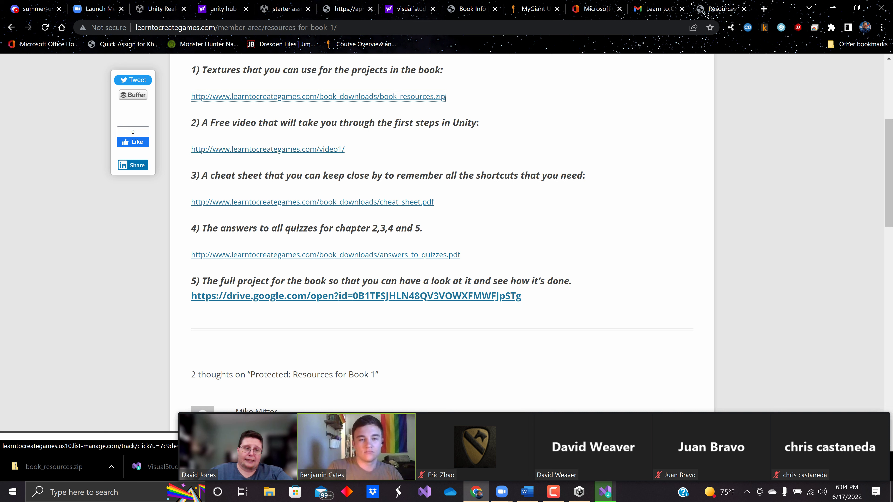
# Open the downloaded book_resources.zip and browse into its book_resources folder.
pyautogui.click(53, 467)
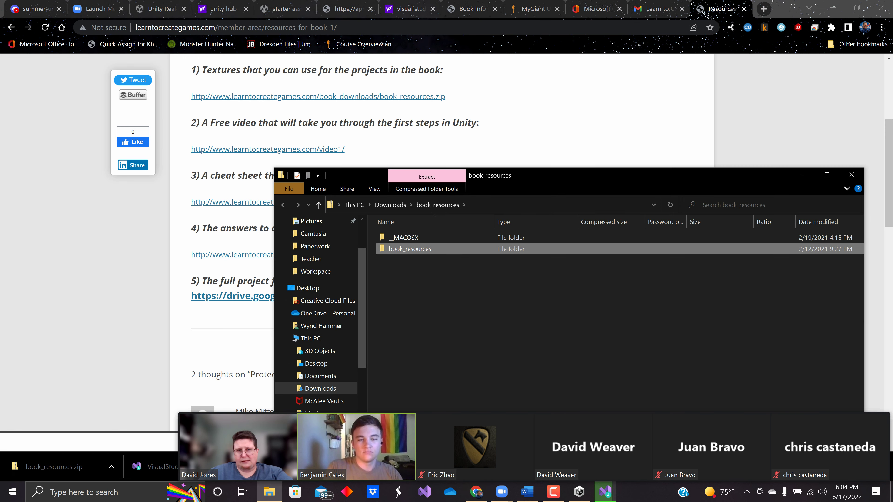
pyautogui.moveTo(633, 175); pyautogui.dragTo(610, 86)
pyautogui.press('Return')
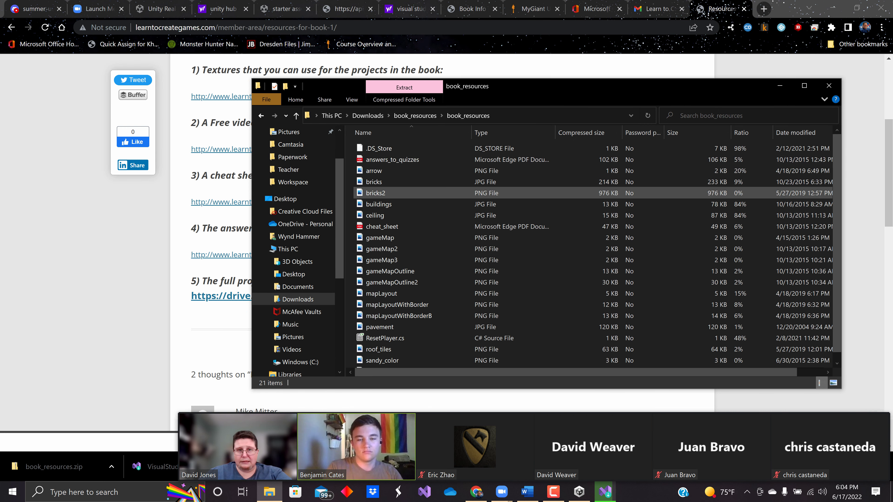
pyautogui.scroll(-1, 597, 250)
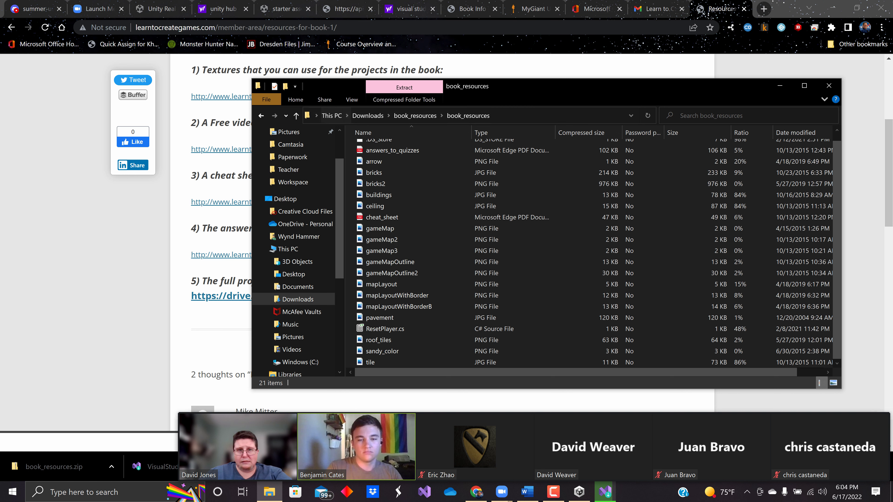
# Maximize the archive window and open Extract All, then cancel without extracting.
pyautogui.click(404, 100)
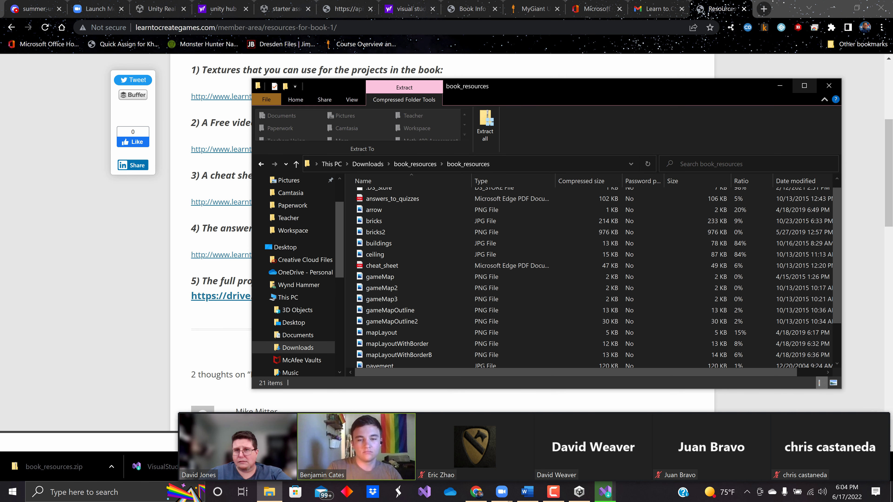
pyautogui.click(804, 86)
pyautogui.click(233, 44)
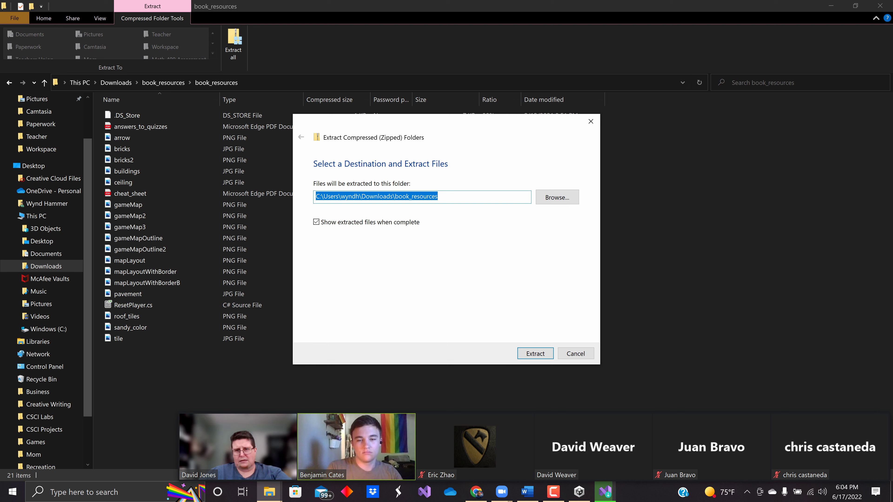
pyautogui.click(576, 354)
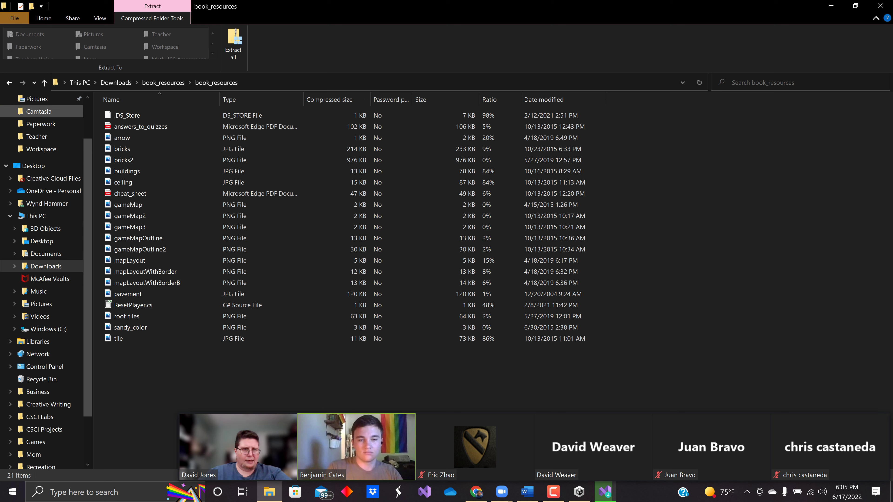
pyautogui.scroll(2, 52, 190)
# Open Desktop > Unity in a restored window on the left, with Visual Studio Installer beside it.
pyautogui.click(38, 115)
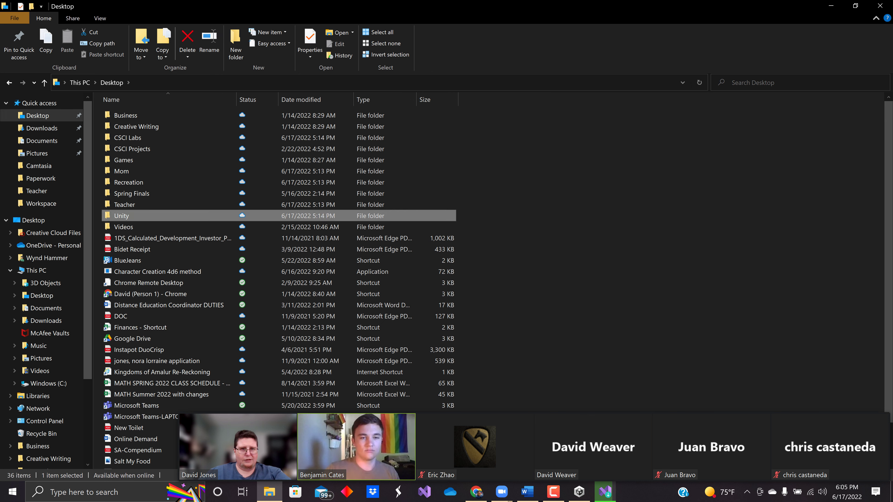
pyautogui.doubleClick(121, 216)
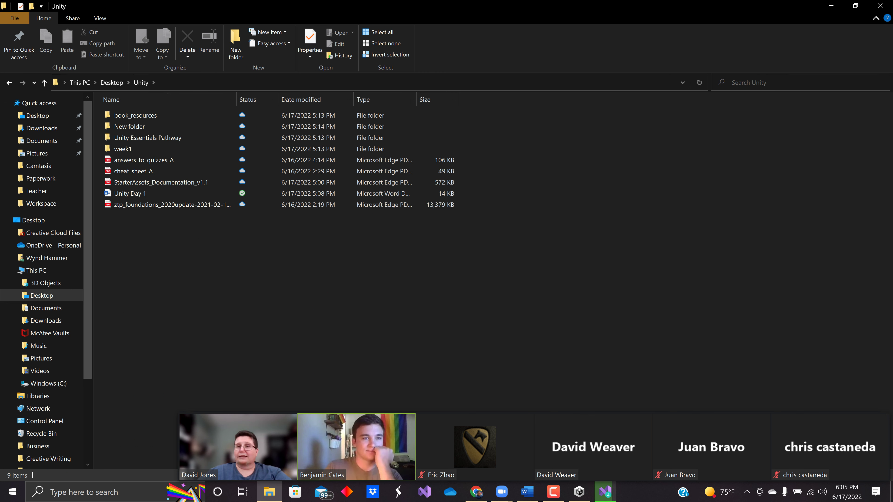
pyautogui.click(855, 6)
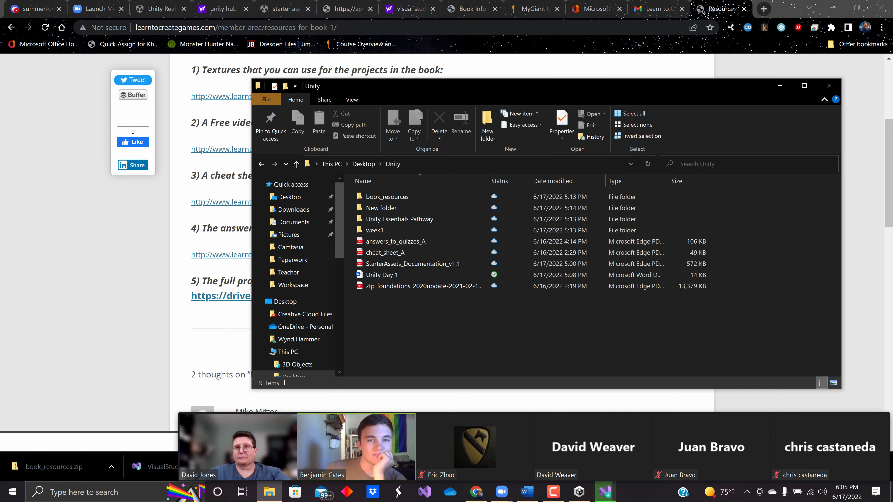
pyautogui.moveTo(528, 87); pyautogui.dragTo(247, 115)
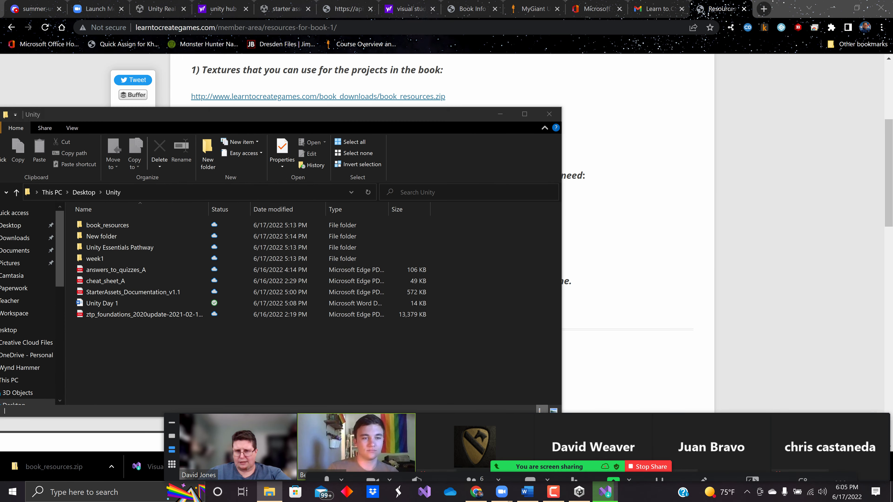
pyautogui.click(604, 492)
pyautogui.moveTo(421, 64); pyautogui.dragTo(506, 61)
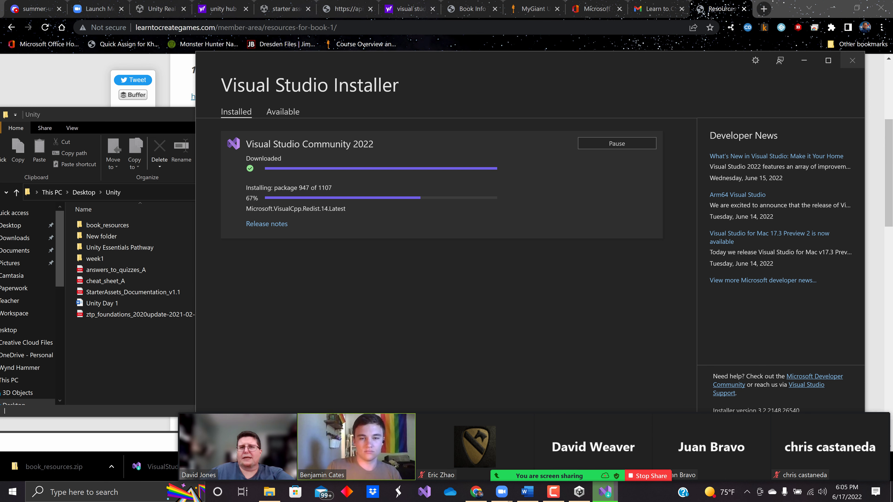
# Return to the book resources web page in Chrome.
pyautogui.hotkey('alt', 'Tab')
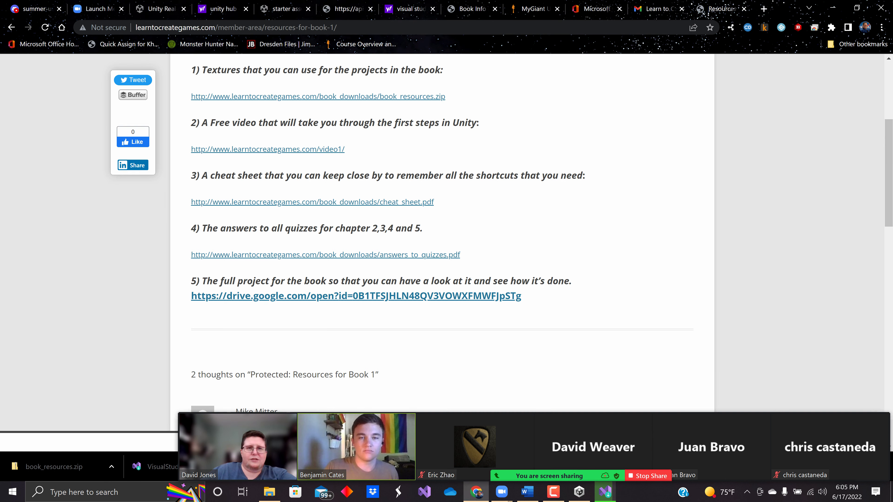
pyautogui.scroll(-4, 442, 232)
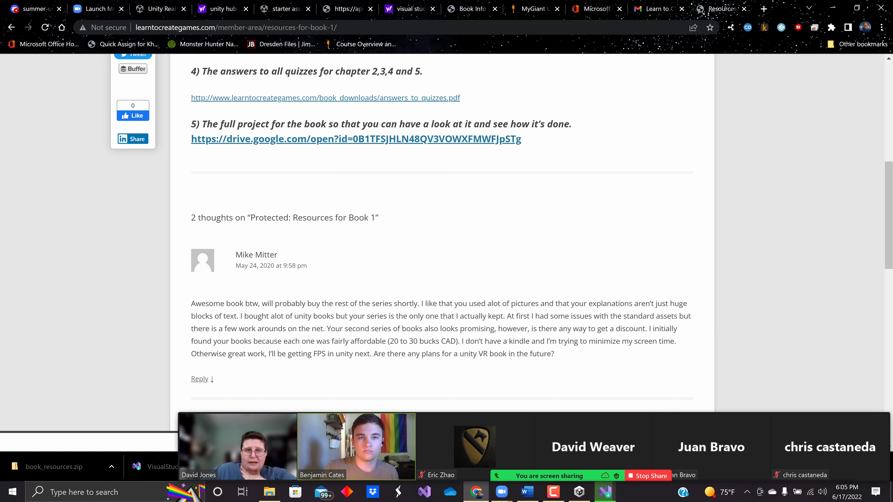
pyautogui.scroll(10, 442, 232)
# Browse the site's blog and open the 'Importing and Using Standard Assets With Unity 2020+' article.
pyautogui.click(367, 154)
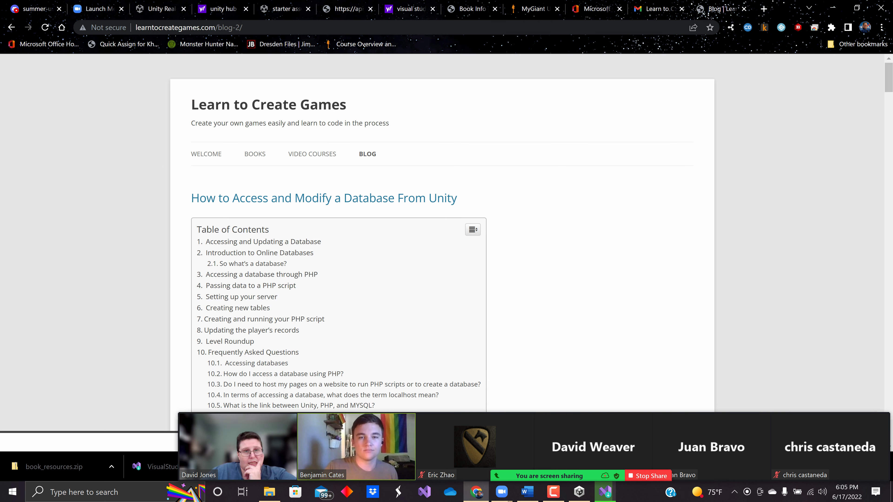
pyautogui.scroll(-5, 443, 232)
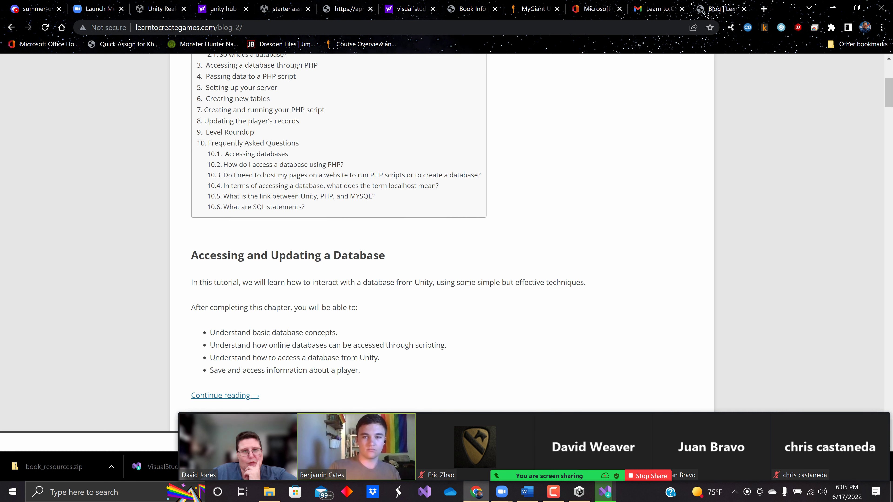
pyautogui.scroll(-10, 442, 232)
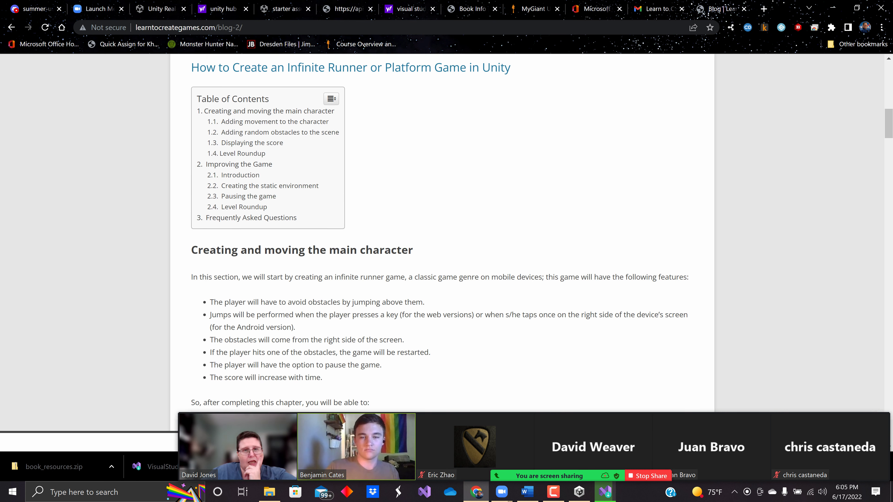
pyautogui.scroll(-13, 442, 232)
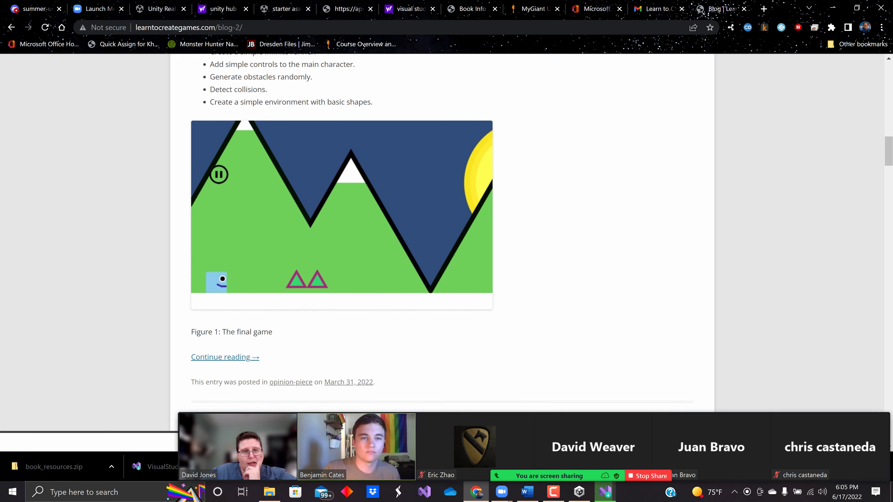
pyautogui.scroll(-4, 442, 232)
pyautogui.scroll(-10, 442, 232)
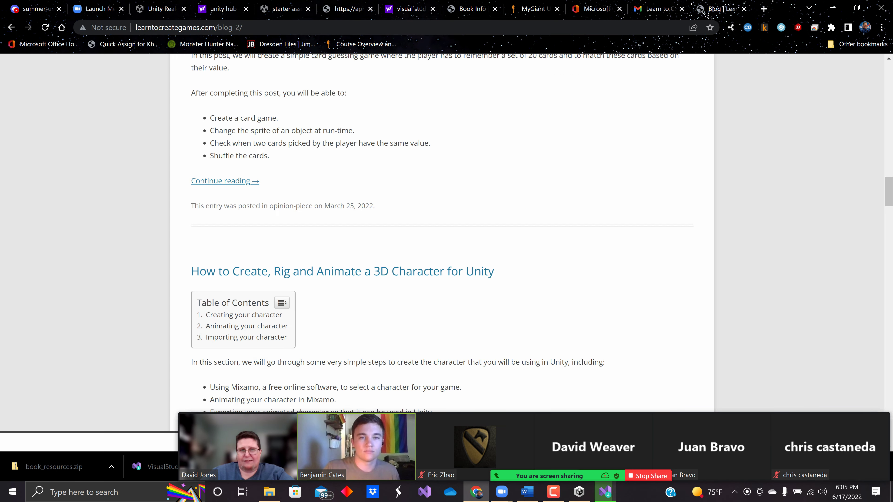
pyautogui.scroll(-20, 442, 232)
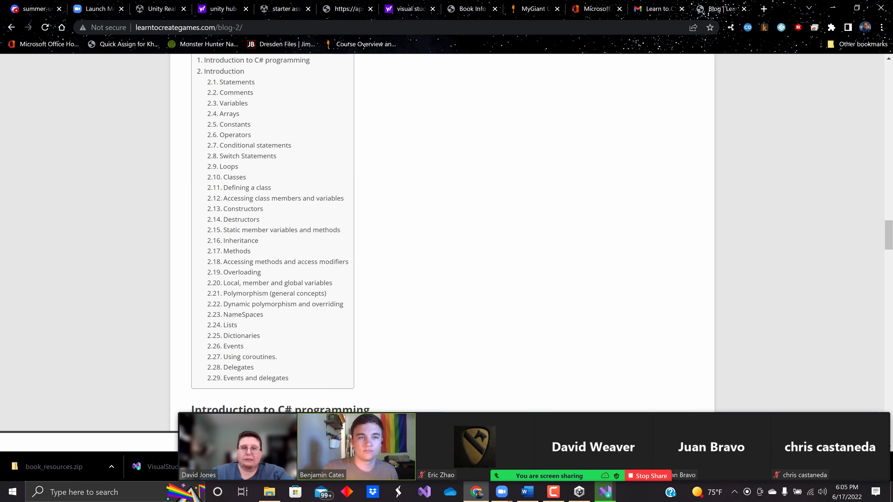
pyautogui.scroll(-3, 442, 232)
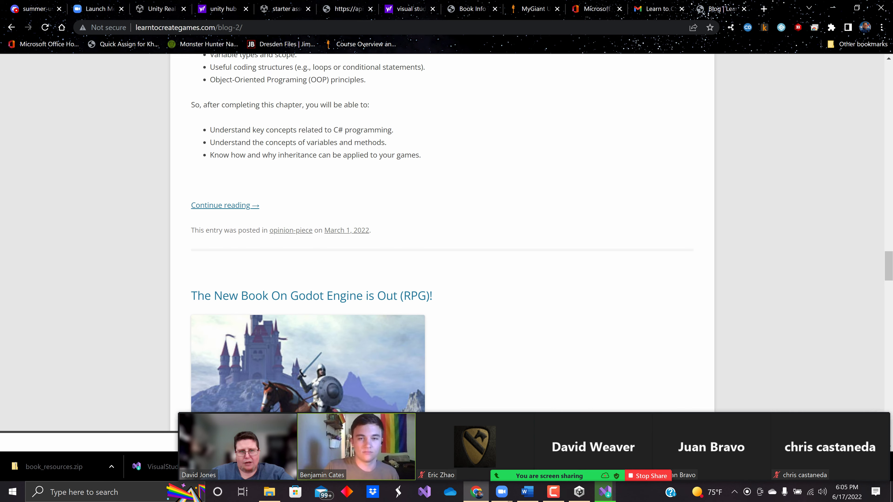
pyautogui.scroll(4, 443, 232)
pyautogui.scroll(-7, 443, 232)
pyautogui.scroll(-6, 442, 232)
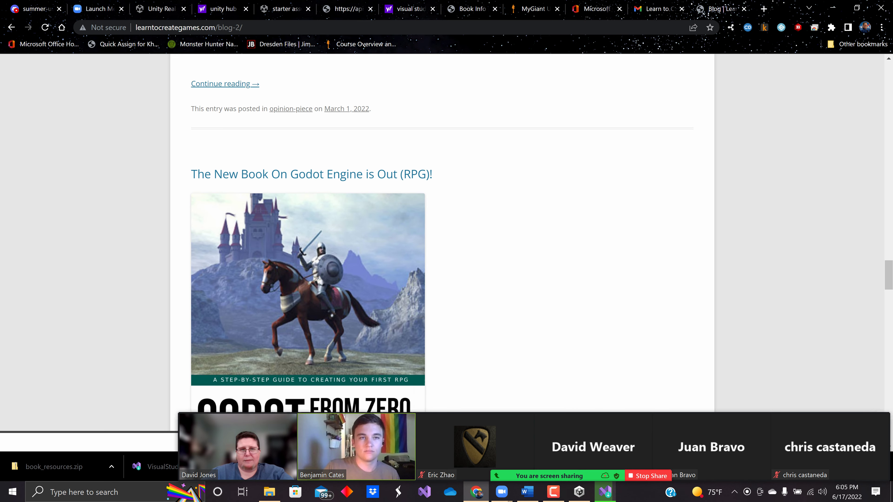
pyautogui.scroll(-20, 442, 232)
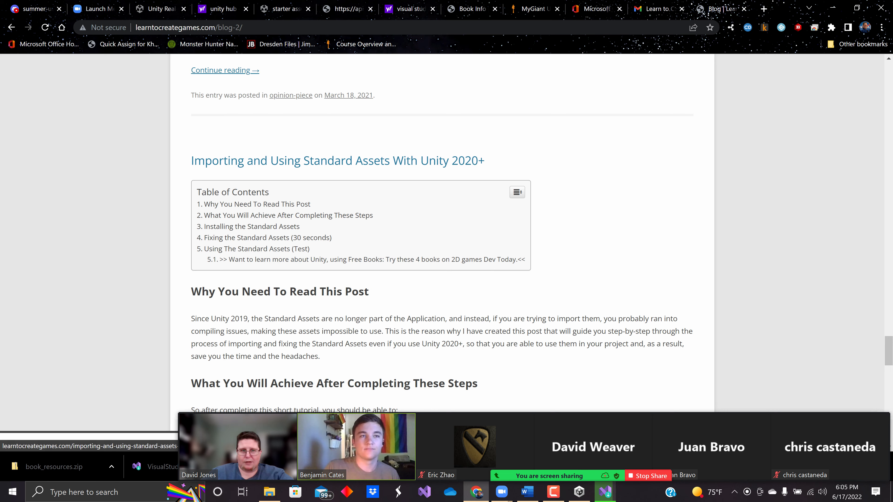
pyautogui.scroll(-5, 442, 232)
pyautogui.scroll(1, 442, 233)
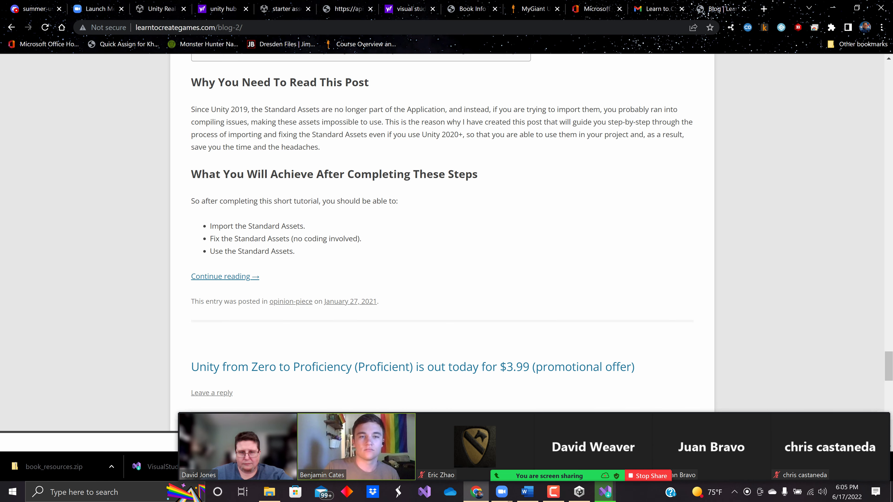
pyautogui.scroll(-4, 442, 232)
pyautogui.scroll(-4, 442, 232)
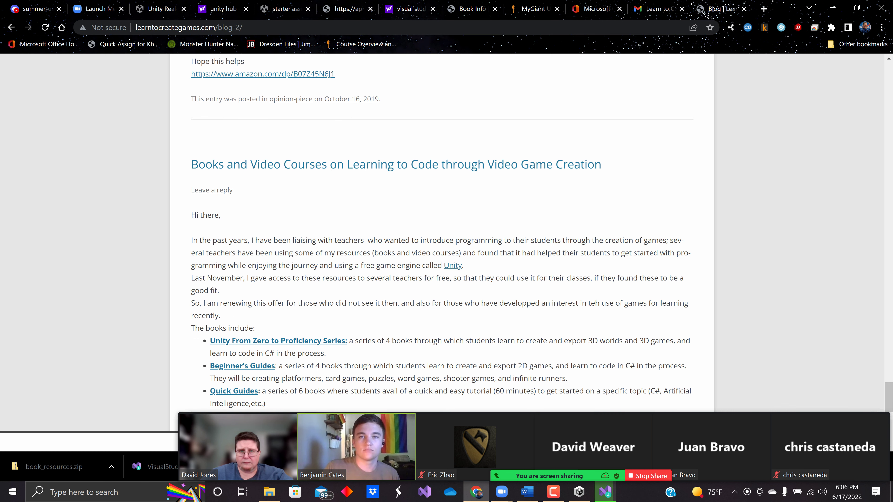
pyautogui.scroll(-3, 443, 232)
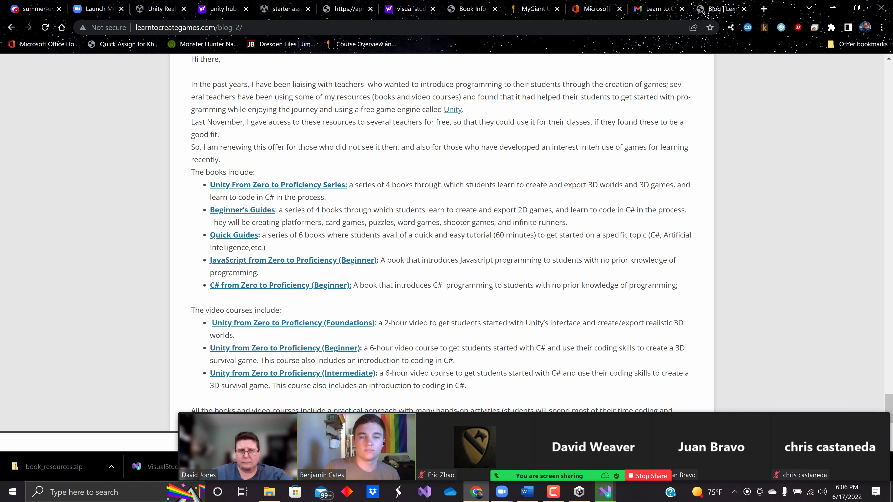
pyautogui.scroll(12, 442, 232)
pyautogui.scroll(7, 442, 232)
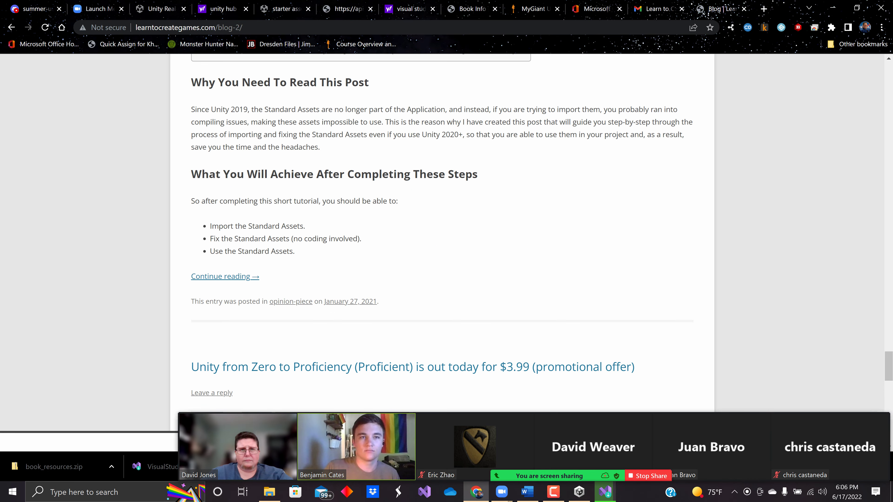
pyautogui.scroll(-4, 442, 232)
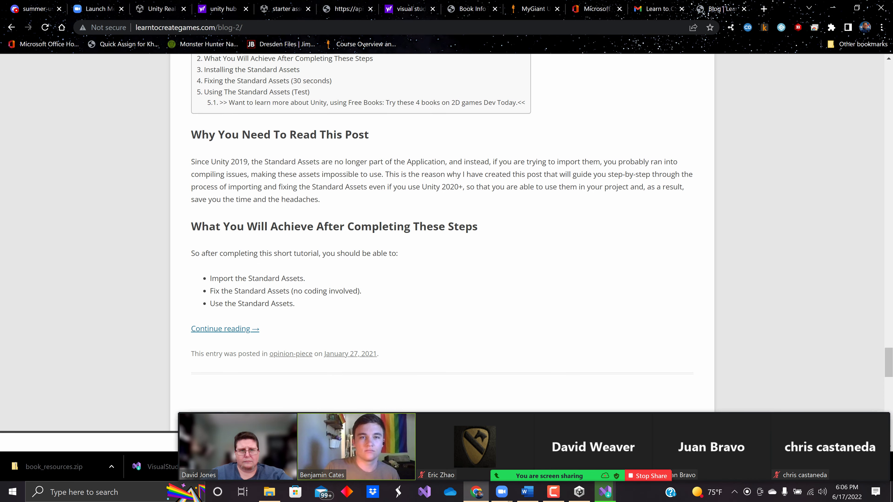
pyautogui.click(225, 328)
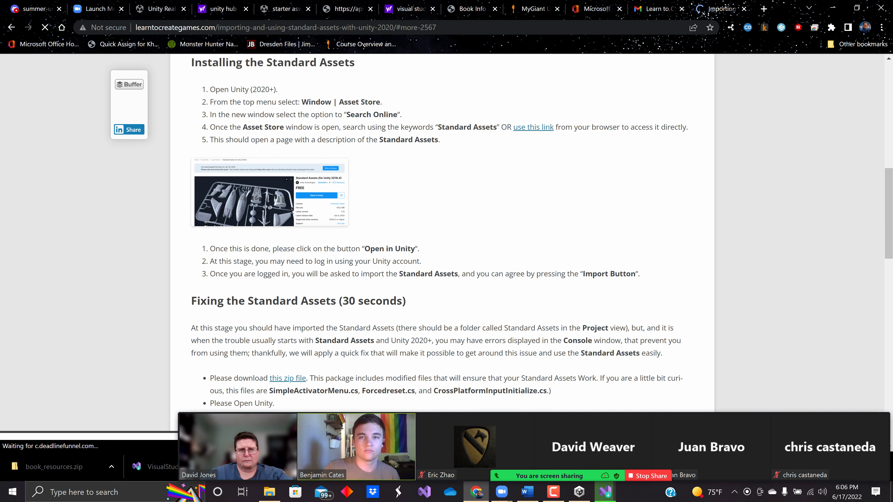
# Open the FREE BOOKS page in a new tab, then check Visual Studio Installer's progress.
pyautogui.scroll(-13, 443, 232)
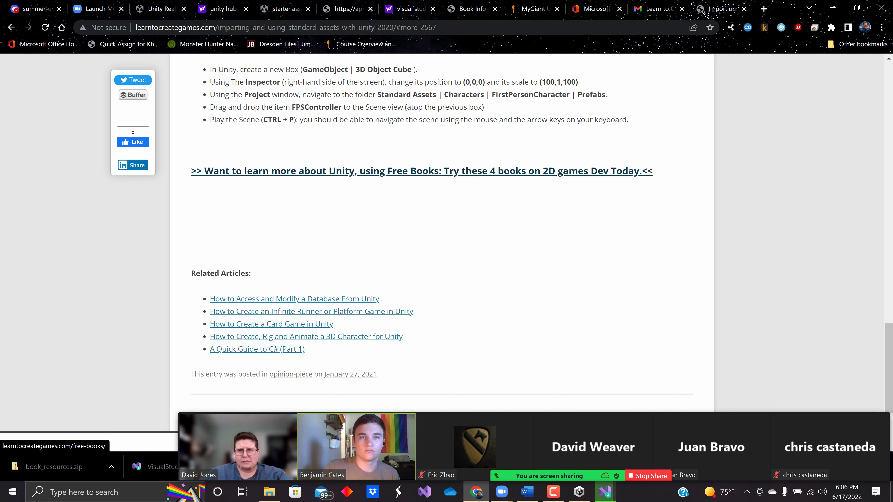
pyautogui.click(422, 171)
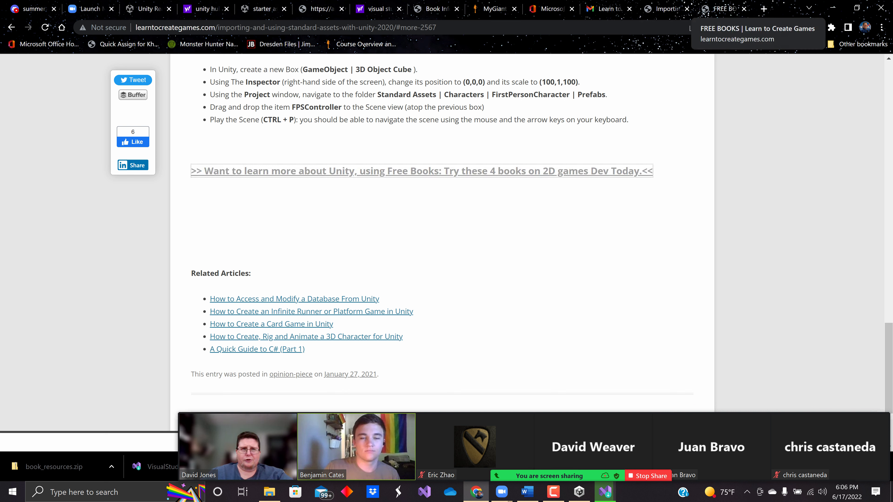
pyautogui.click(723, 8)
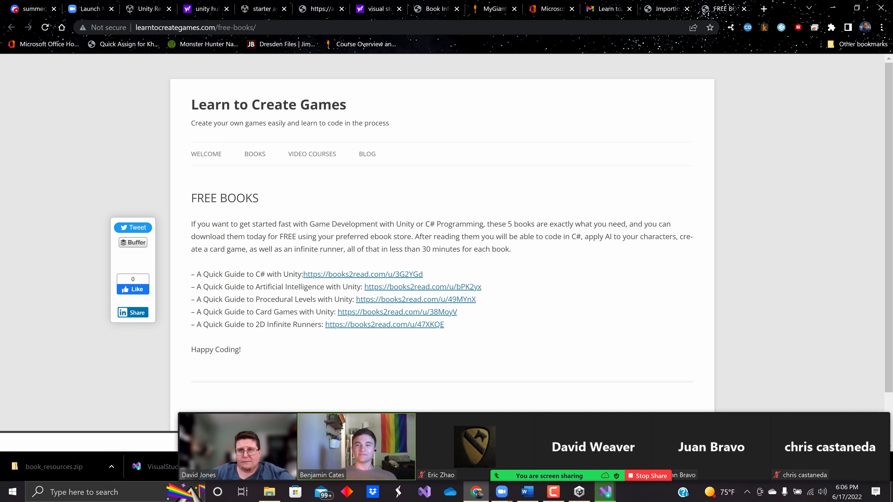
pyautogui.hotkey('alt', 'Tab')
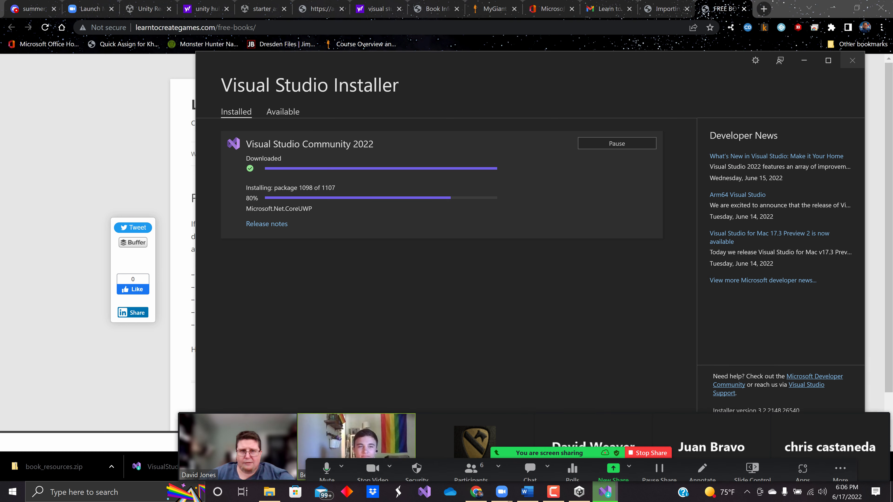
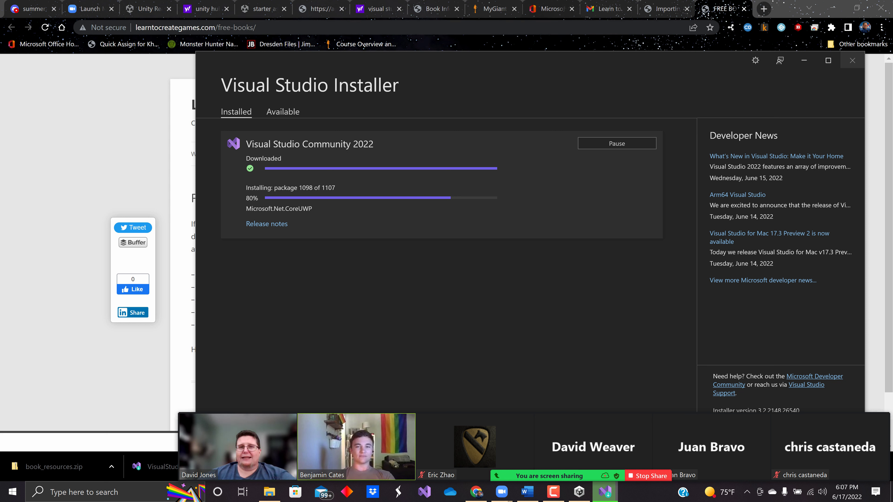
# Return to Chrome's Book Info tab and load learn.unity.com in it.
pyautogui.hotkey('alt', 'Tab')
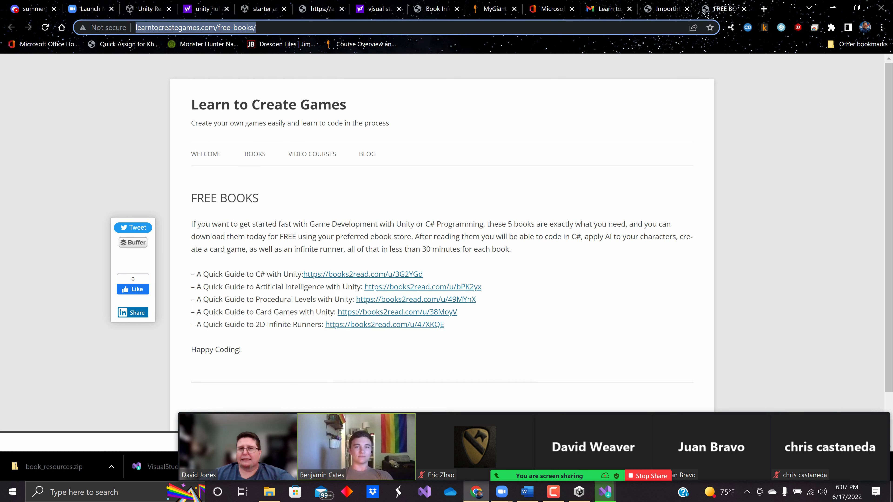
pyautogui.hotkey('ctrl', 'shift', 'Tab')
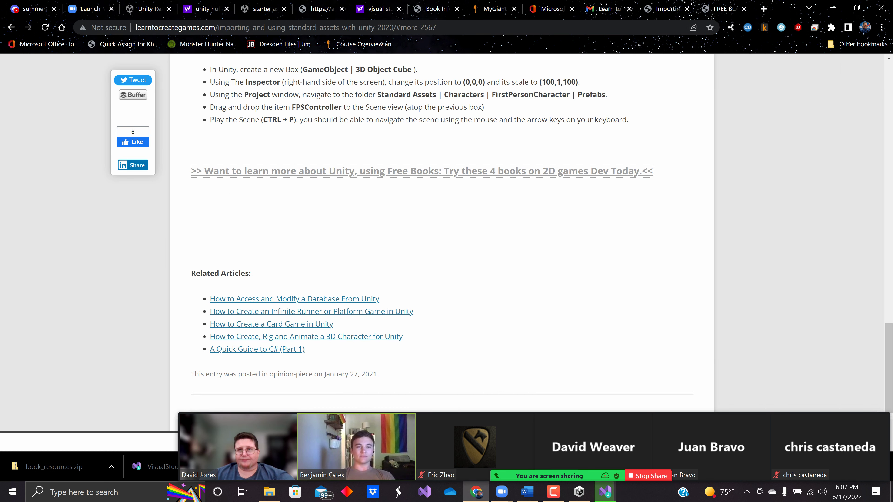
pyautogui.hotkey('ctrl', 'shift', 'Tab')
pyautogui.hotkey('ctrl', 'shift', 'Tab')
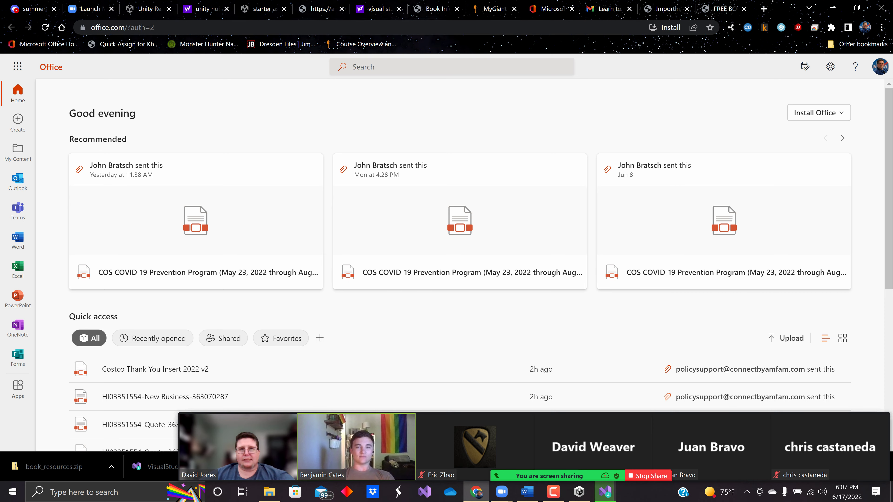
pyautogui.hotkey('ctrl', 'shift', 'Tab')
pyautogui.hotkey('ctrl', 'shift', 'Tab')
pyautogui.hotkey('ctrl', 'l')
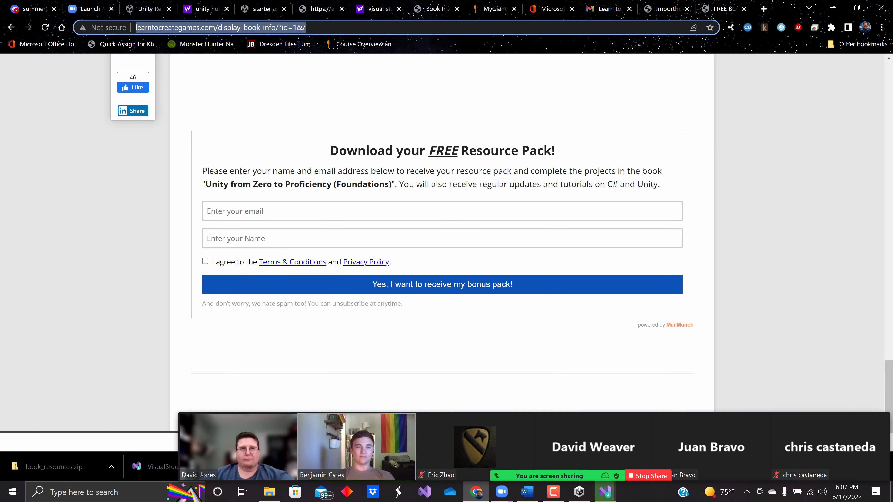
pyautogui.write('le')
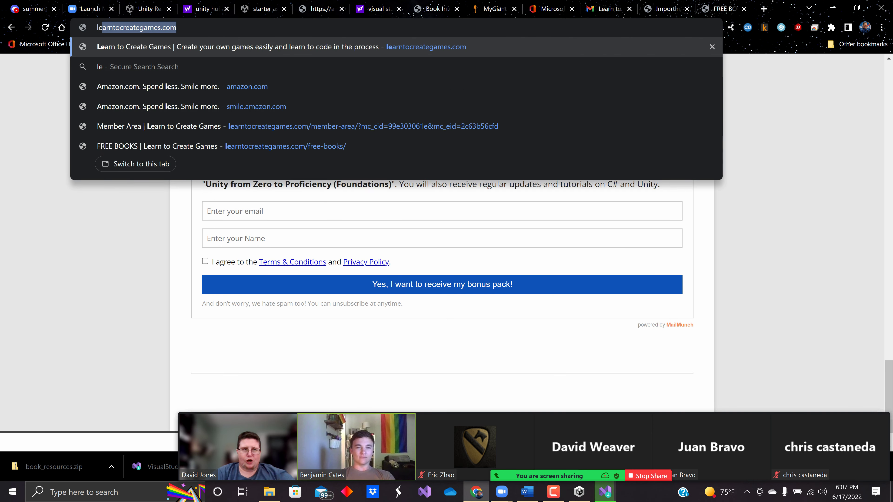
pyautogui.write('arn.unity.com')
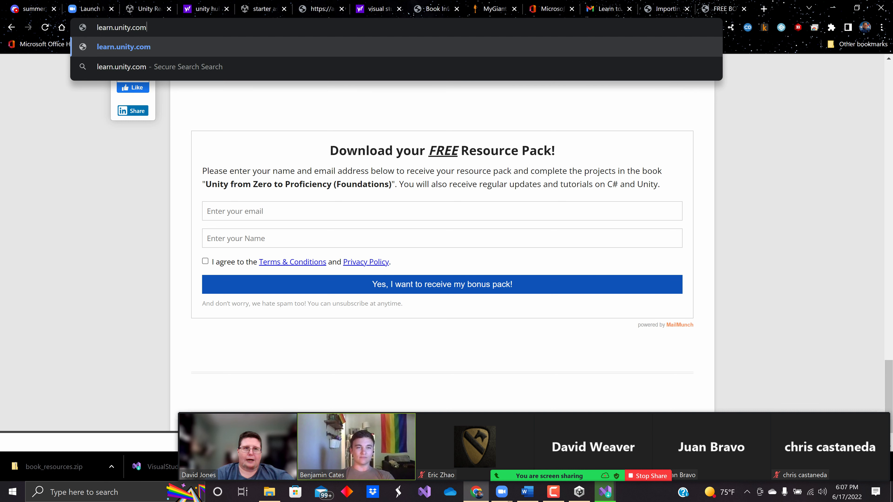
pyautogui.press('Return')
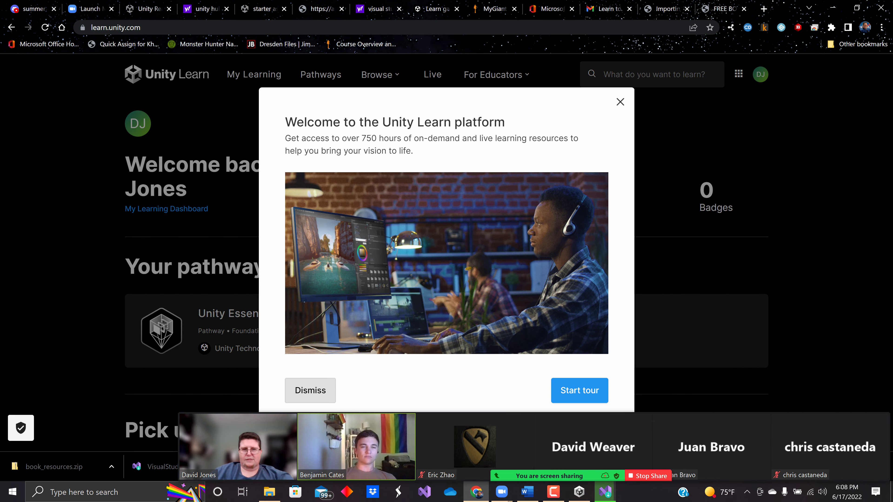
# Dismiss the welcome pop-up, open Pathways, then go back to the learn.unity.com home page.
pyautogui.click(310, 390)
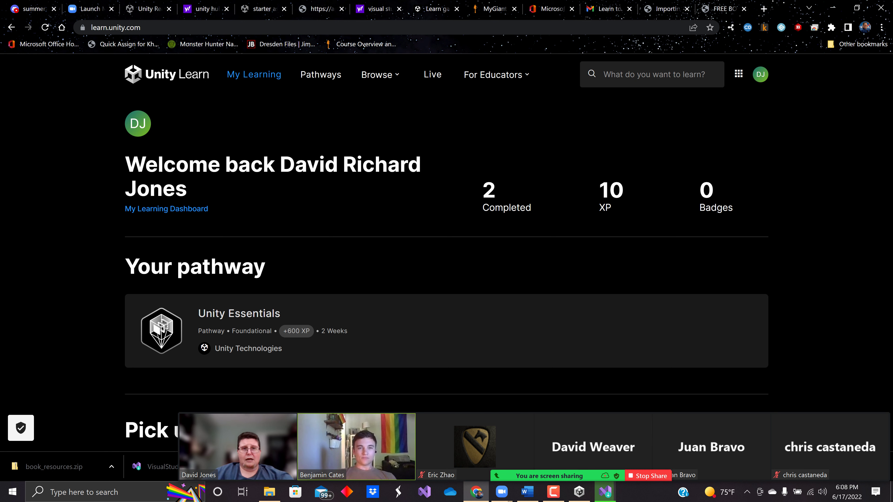
pyautogui.click(320, 75)
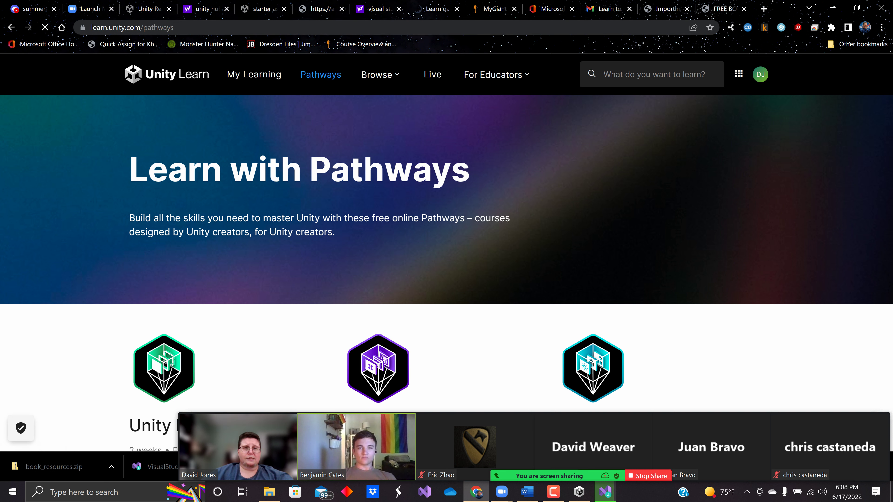
pyautogui.click(165, 28)
pyautogui.click(166, 28)
pyautogui.press('Delete')
pyautogui.press('Delete')
pyautogui.press('Delete')
pyautogui.press('Delete')
pyautogui.press('Delete')
pyautogui.press('Delete')
pyautogui.press('Delete')
pyautogui.press('Delete')
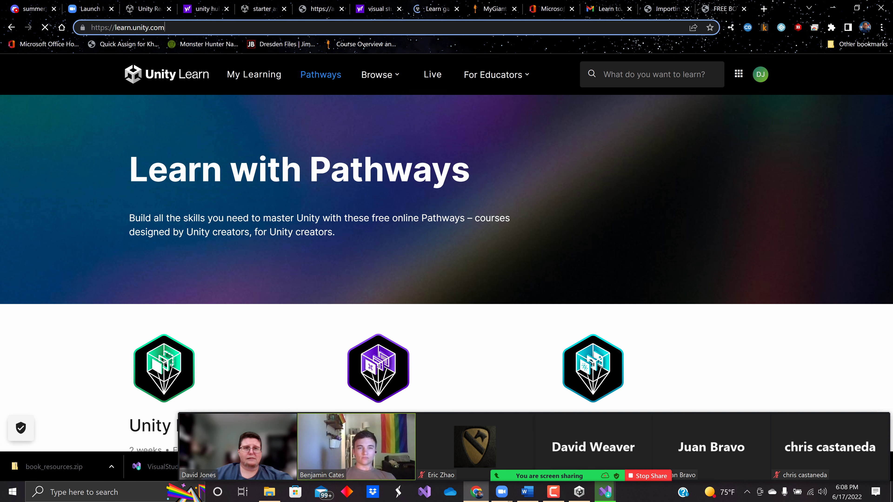
pyautogui.press('Return')
pyautogui.scroll(-6, 446, 246)
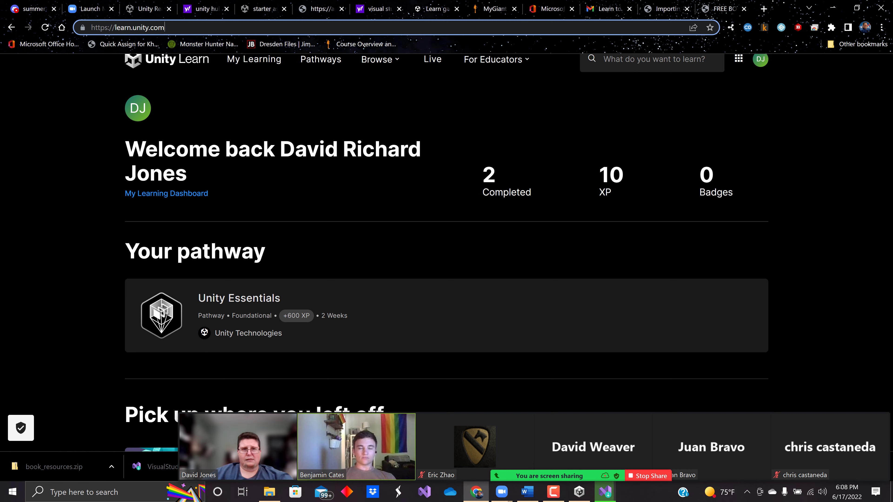
pyautogui.scroll(6, 316, 91)
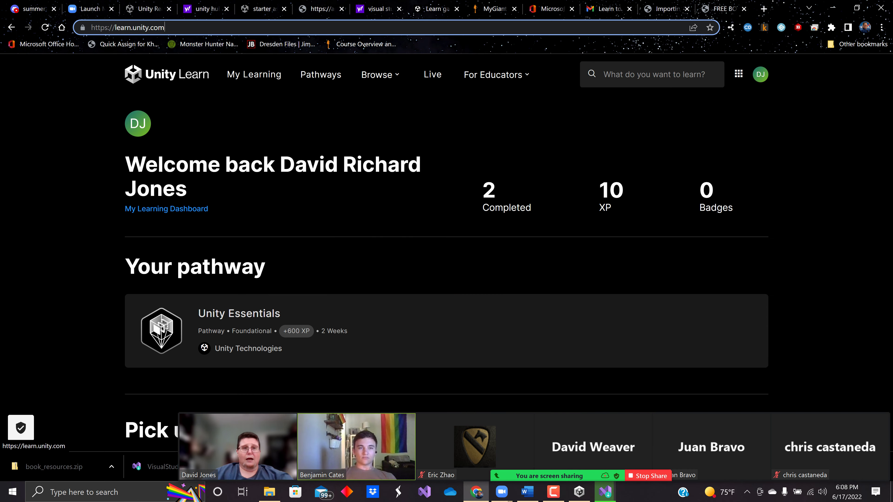
# Open the Pathways page again and scroll down through its pathway sections.
pyautogui.click(321, 75)
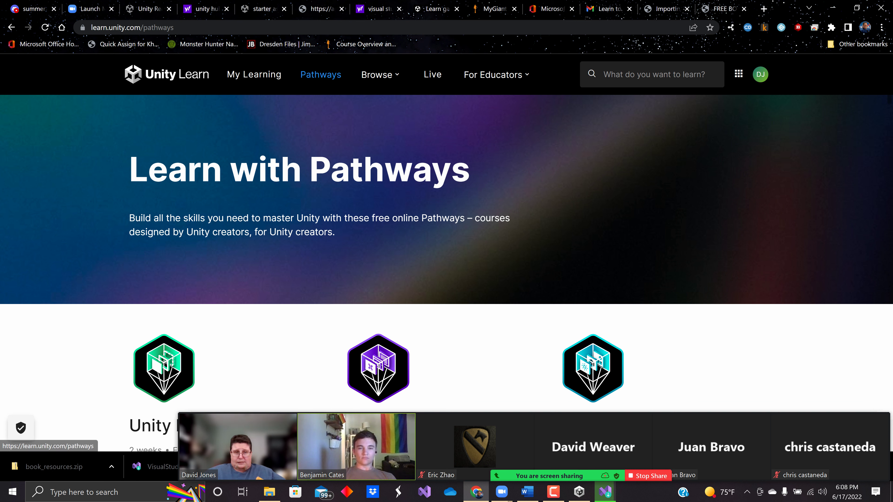
pyautogui.scroll(-5, 446, 246)
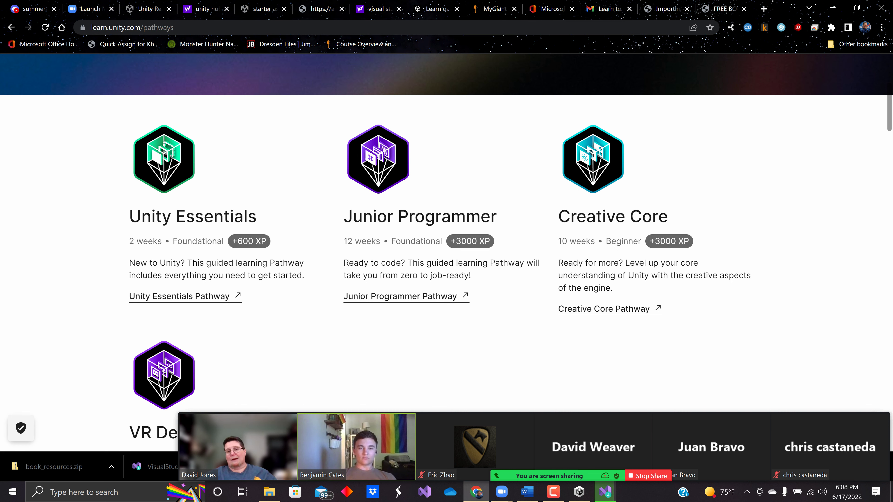
pyautogui.scroll(-7, 447, 246)
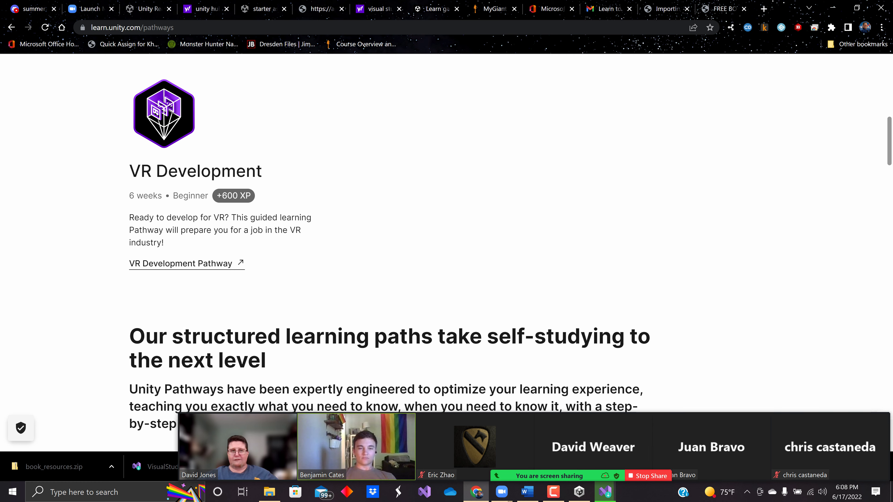
pyautogui.scroll(-7, 446, 246)
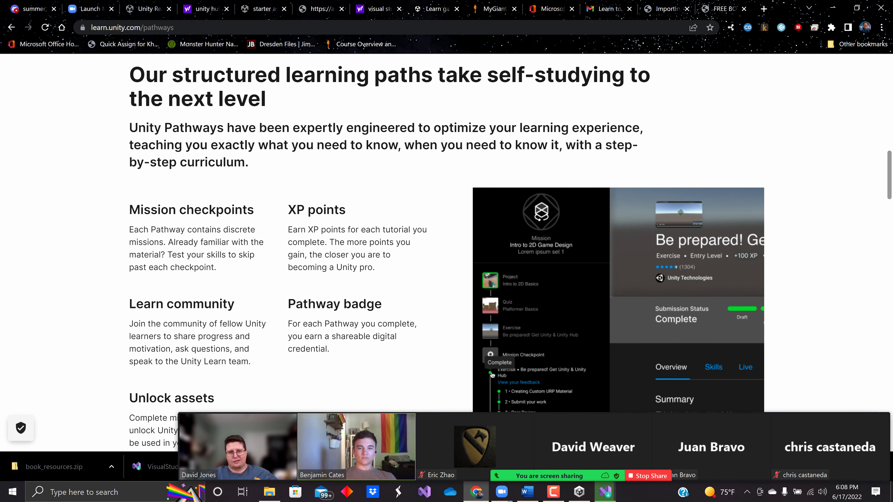
pyautogui.scroll(-6, 447, 246)
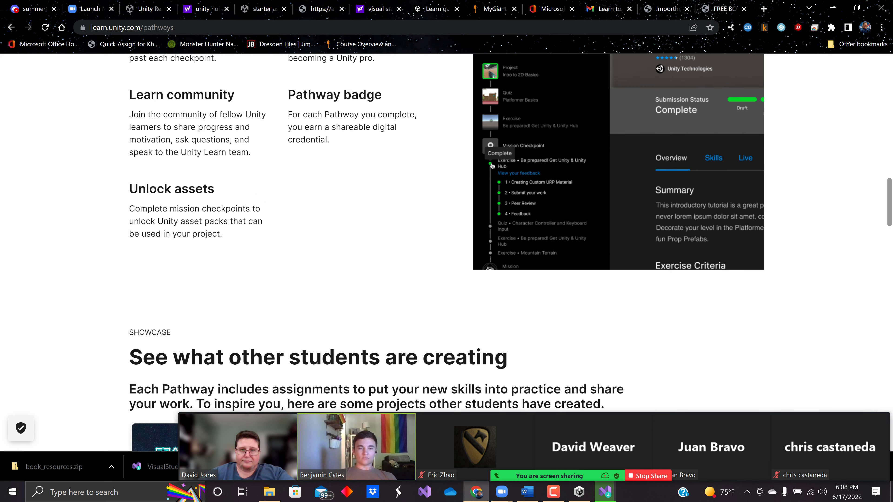
pyautogui.scroll(-10, 446, 246)
pyautogui.scroll(-5, 447, 246)
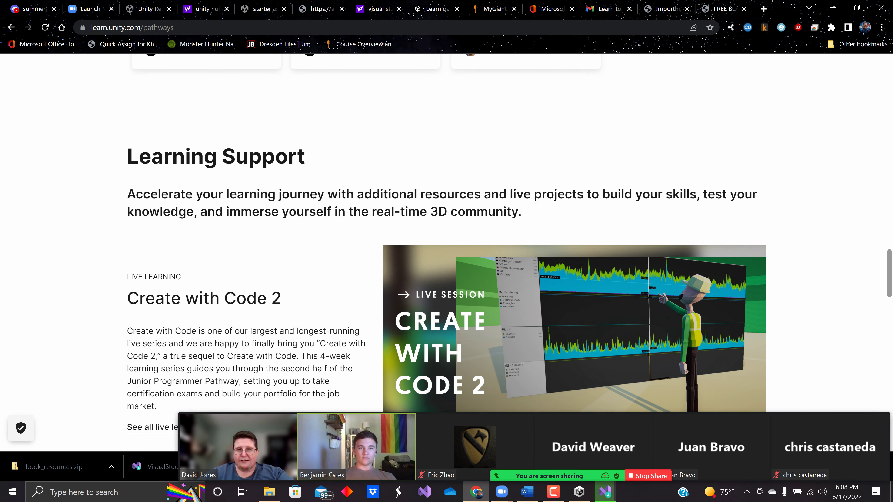
pyautogui.scroll(-2, 447, 246)
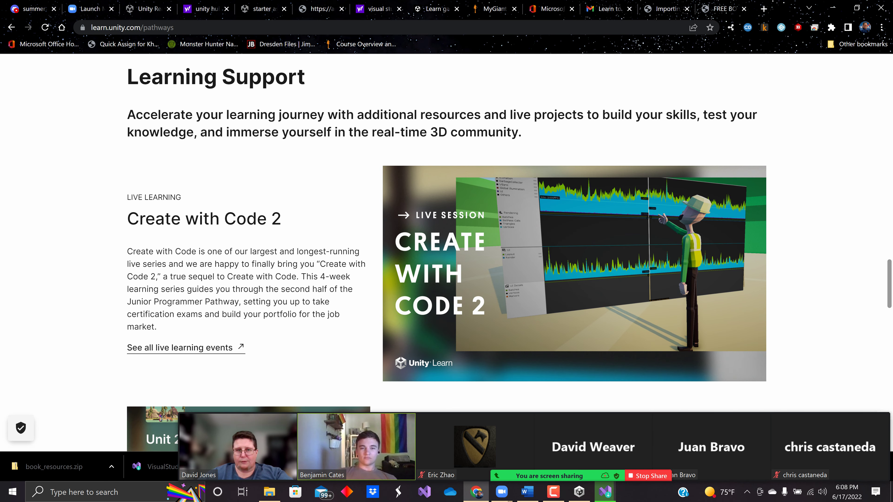
pyautogui.scroll(-3, 446, 246)
pyautogui.scroll(-6, 446, 247)
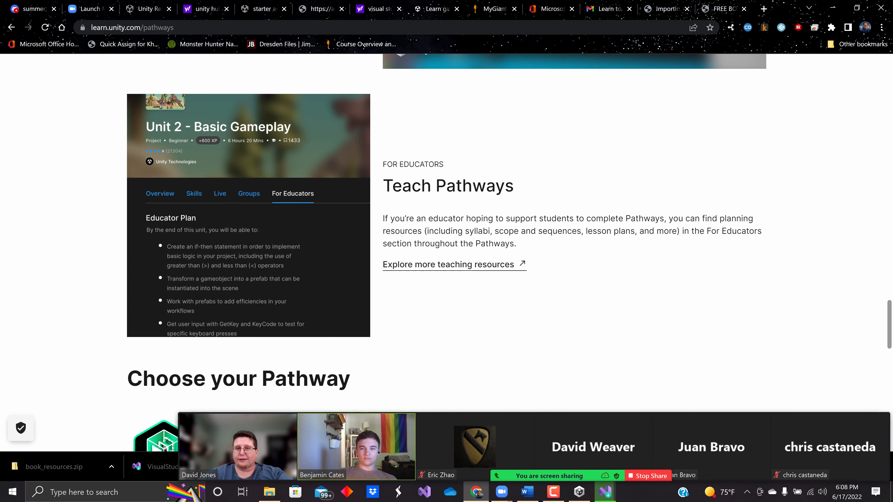
pyautogui.scroll(-3, 446, 246)
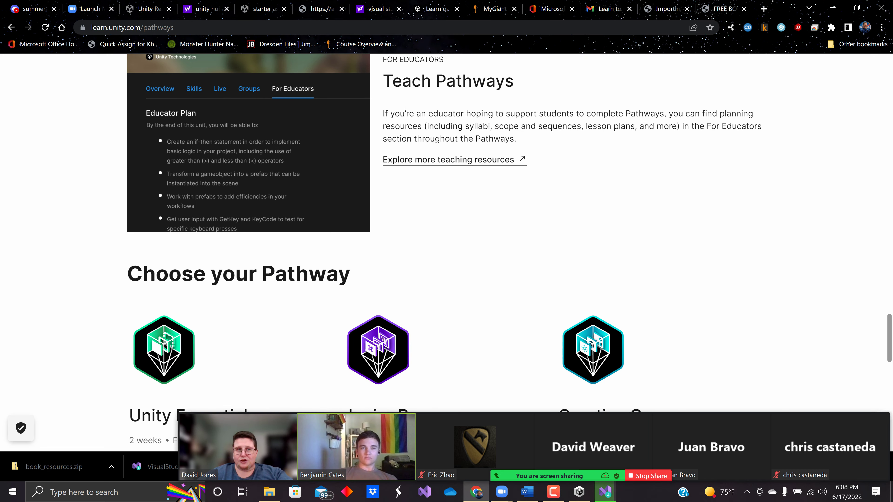
pyautogui.scroll(-6, 446, 246)
pyautogui.scroll(15, 446, 246)
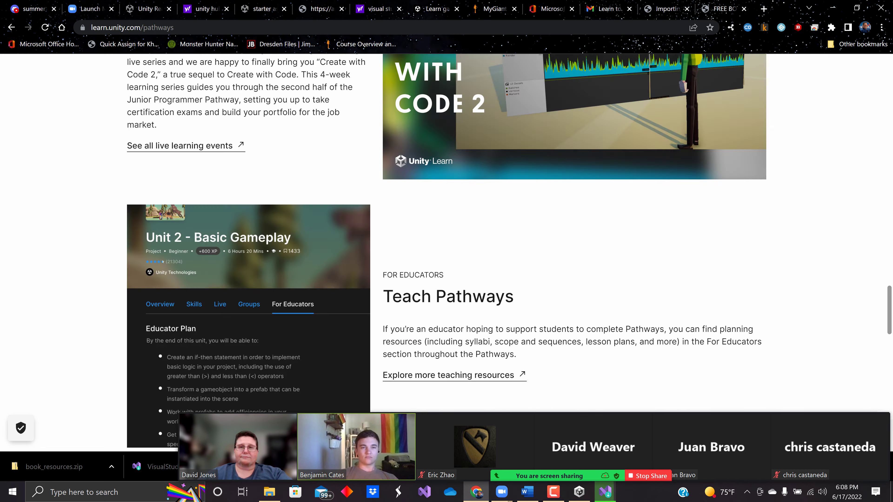
# Bring the Visual Studio Installer to the front from the taskbar.
pyautogui.click(605, 491)
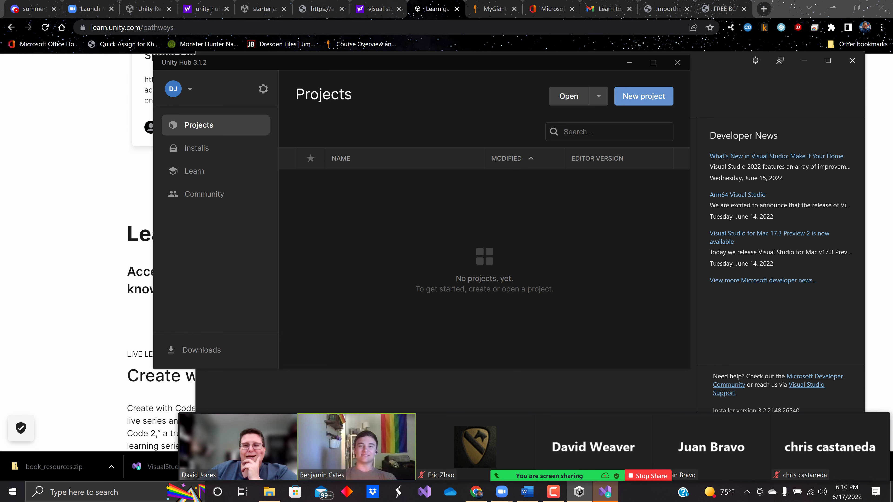
# Move Unity Hub aside, acknowledge the finished install, and start modifying Visual Studio.
pyautogui.moveTo(457, 62); pyautogui.dragTo(604, 199)
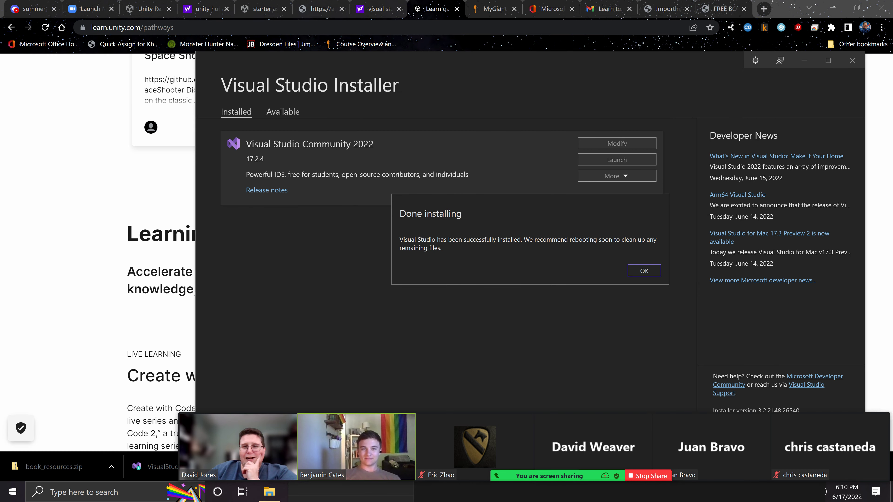
pyautogui.press('Return')
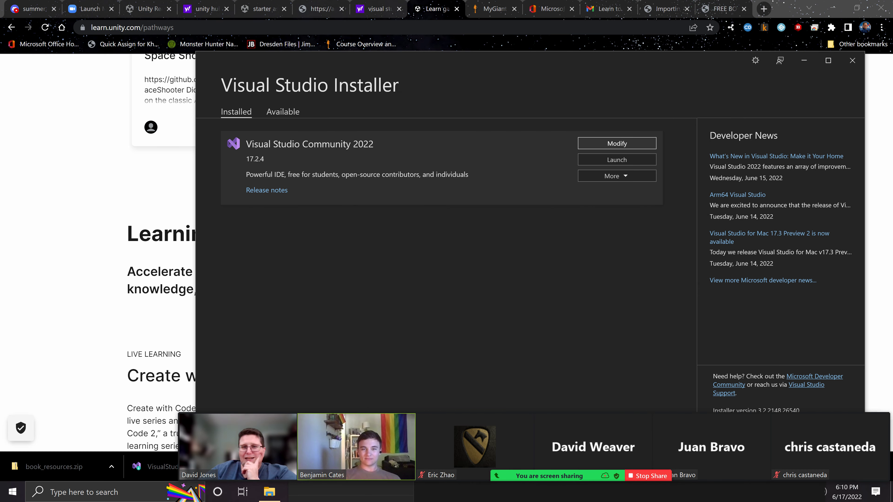
pyautogui.press('Return')
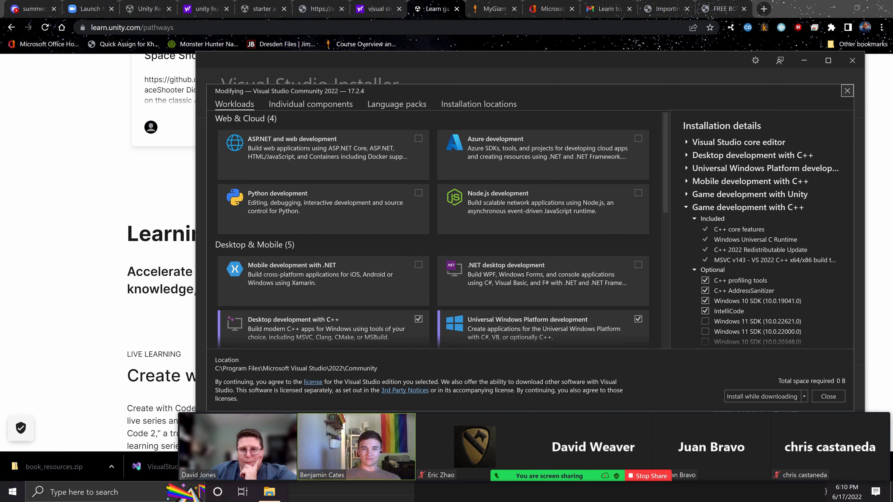
# Review the workloads, including Game development with Unity, then close the Modifying window unchanged.
pyautogui.press('Tab')
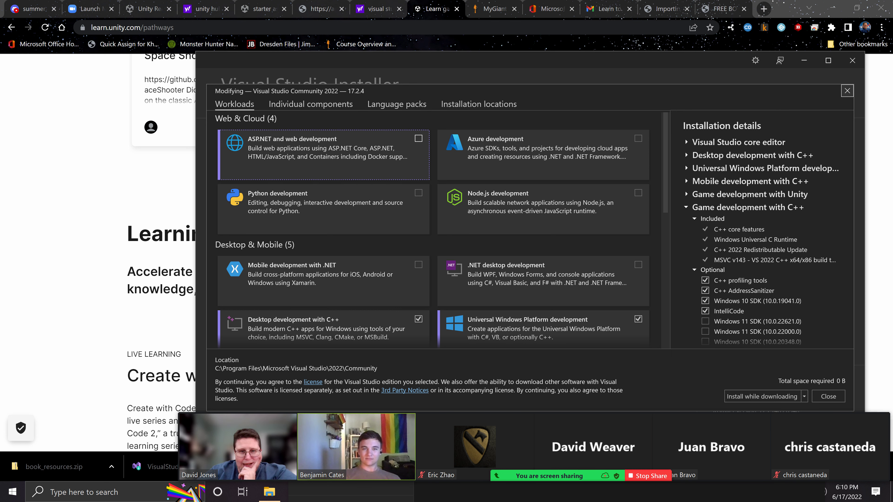
pyautogui.scroll(-2, 433, 228)
pyautogui.scroll(-3, 442, 230)
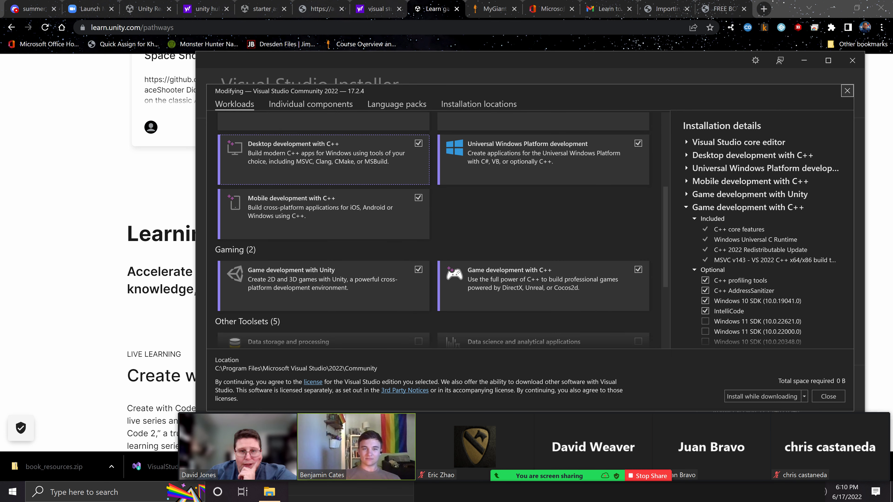
pyautogui.scroll(-2, 433, 228)
pyautogui.press('Tab')
pyautogui.press('Tab')
pyautogui.press('Tab')
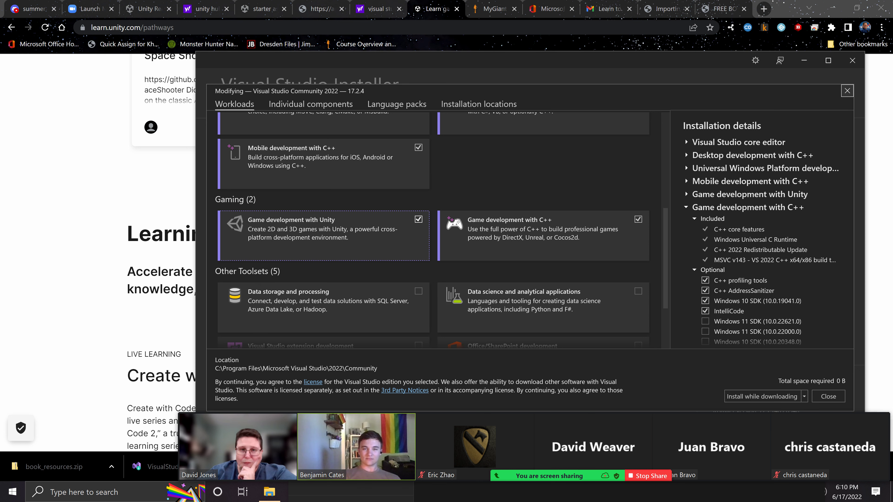
pyautogui.press('Tab')
pyautogui.press('Tab')
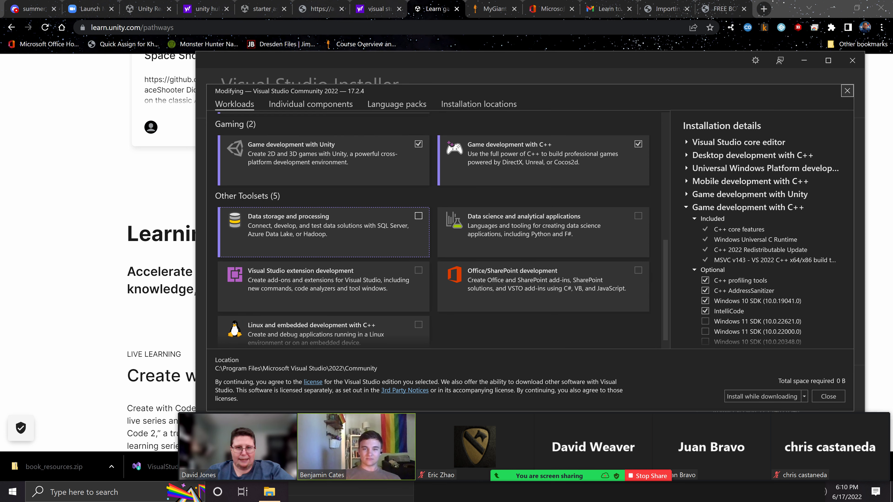
pyautogui.scroll(-1, 442, 231)
pyautogui.scroll(10, 434, 229)
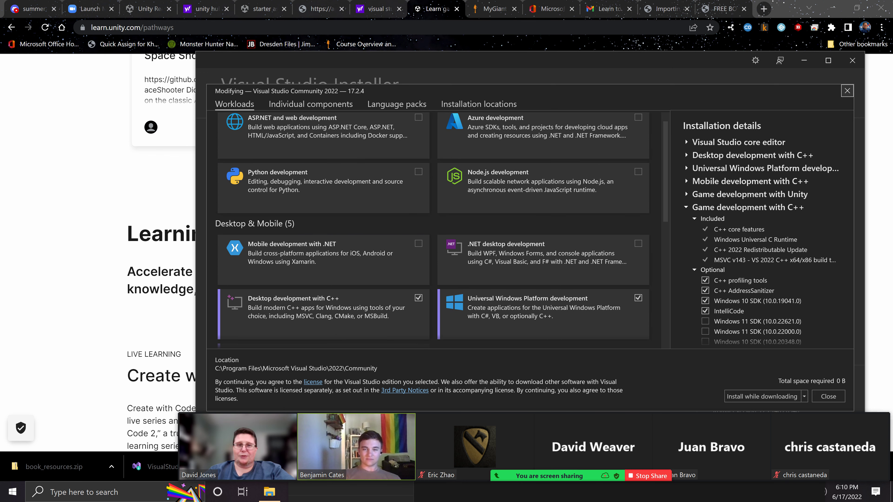
pyautogui.scroll(1, 433, 229)
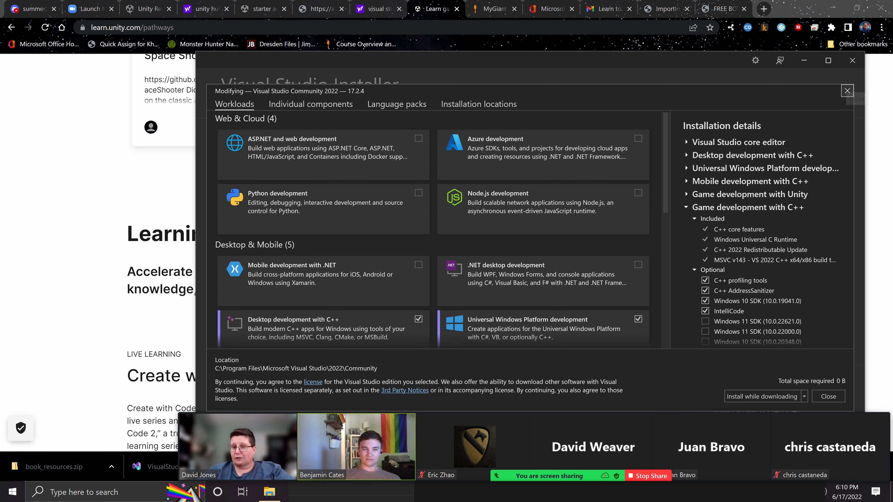
pyautogui.click(847, 90)
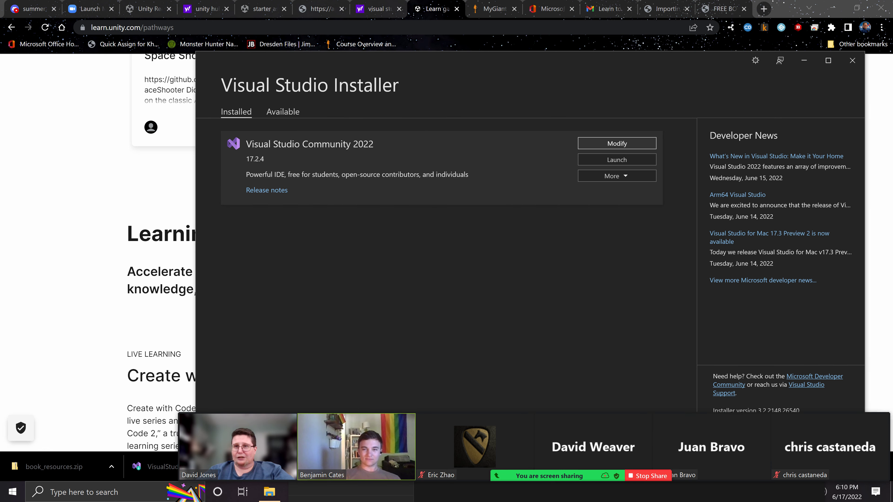
# Close the installer and start a new Unity project using the Core 3D template.
pyautogui.click(852, 61)
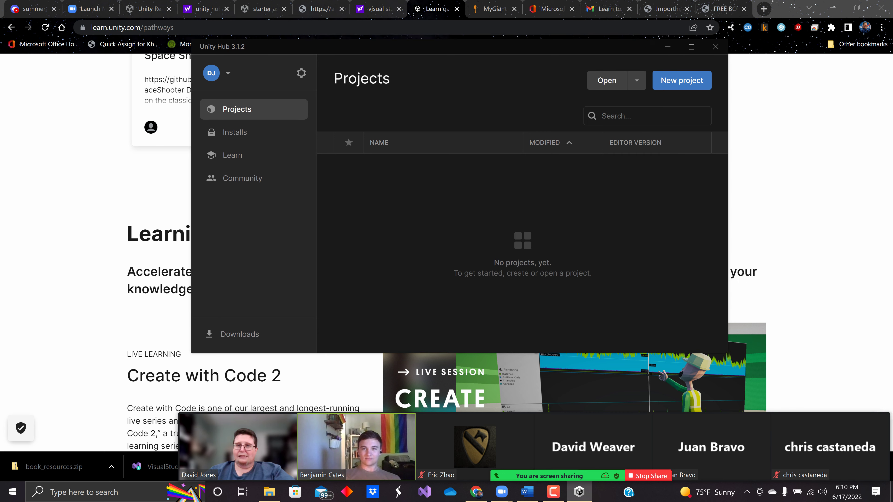
pyautogui.click(682, 81)
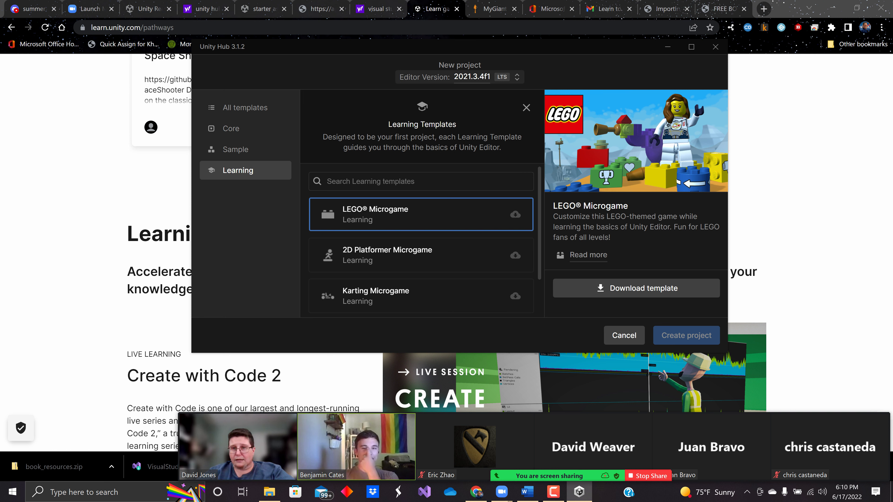
pyautogui.press('super+Up')
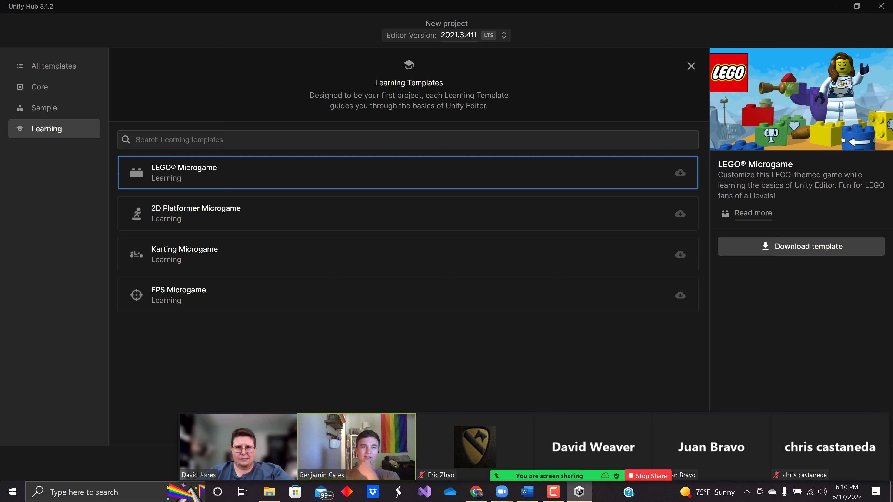
pyautogui.click(39, 86)
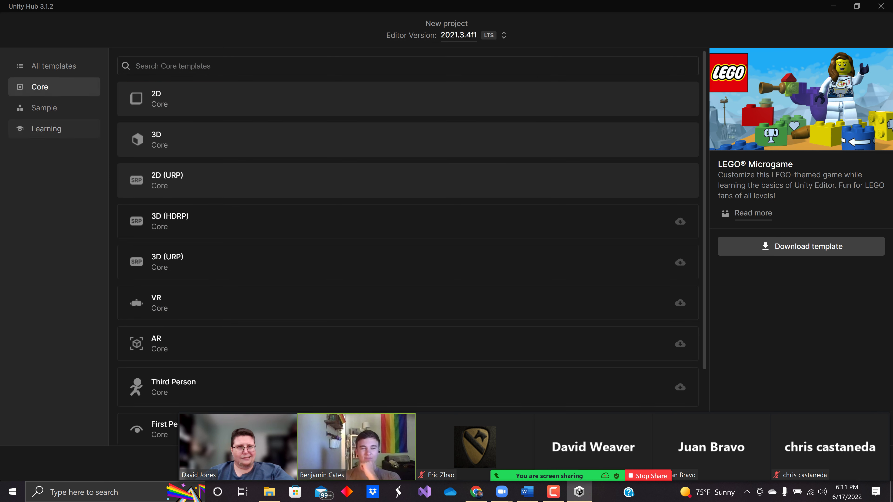
pyautogui.click(387, 139)
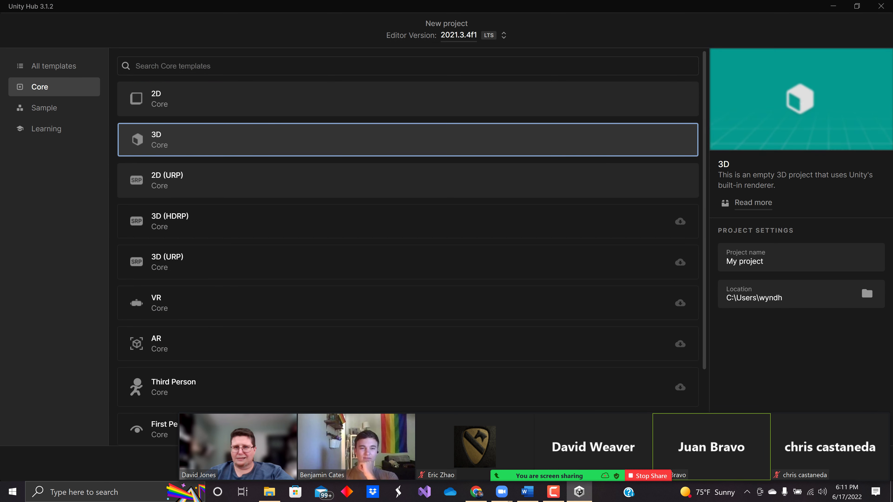
# Preview and download the 3D (URP) template.
pyautogui.click(763, 261)
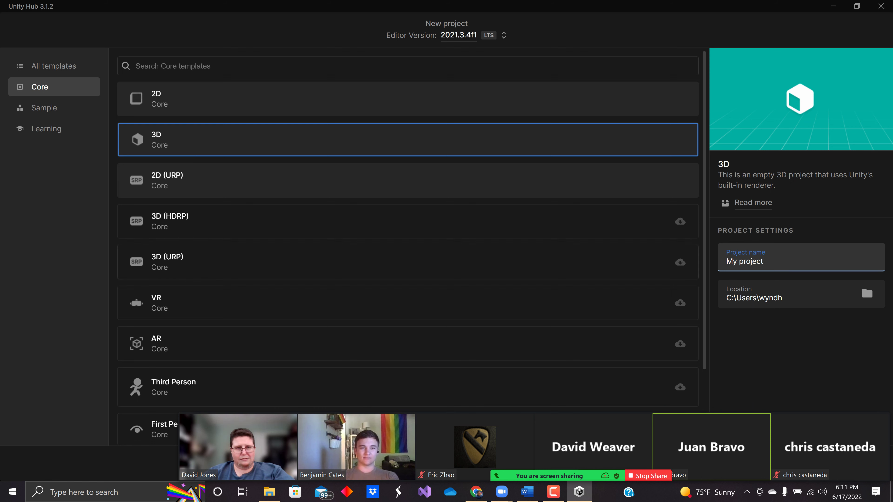
pyautogui.click(386, 262)
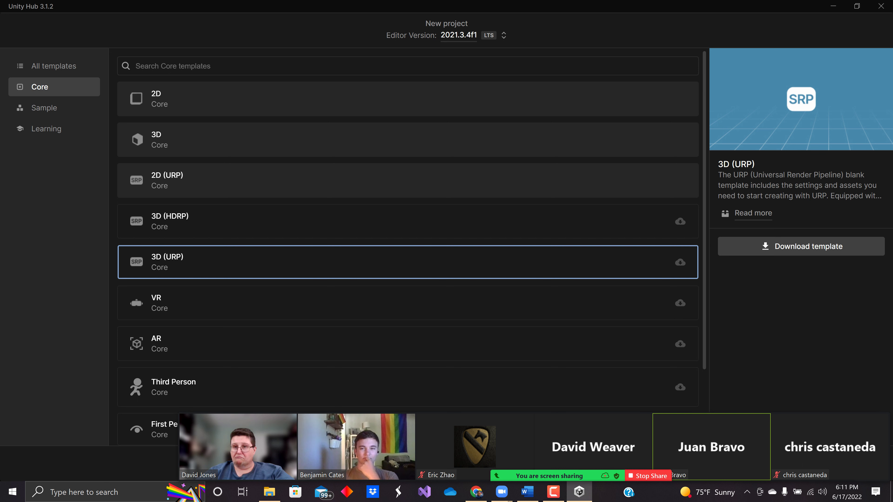
pyautogui.click(801, 246)
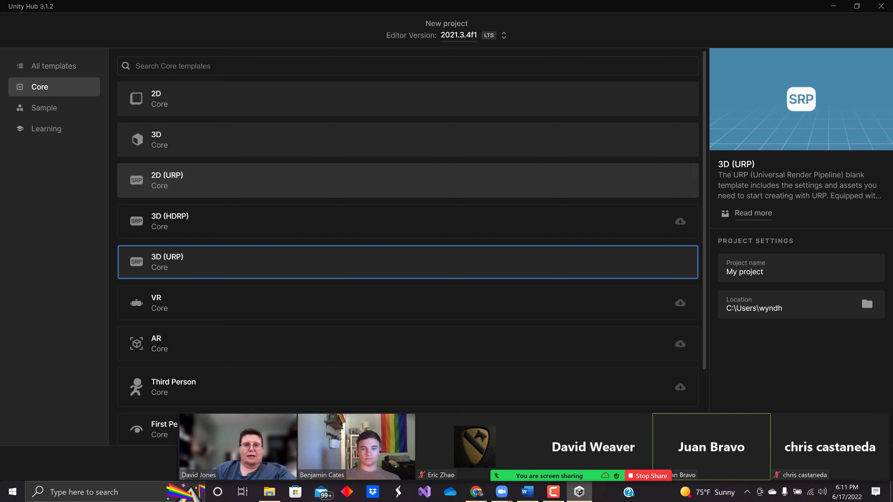
# Reselect the 3D template, name the project Week1, and create it on editor 2021.3.4f1.
pyautogui.click(408, 140)
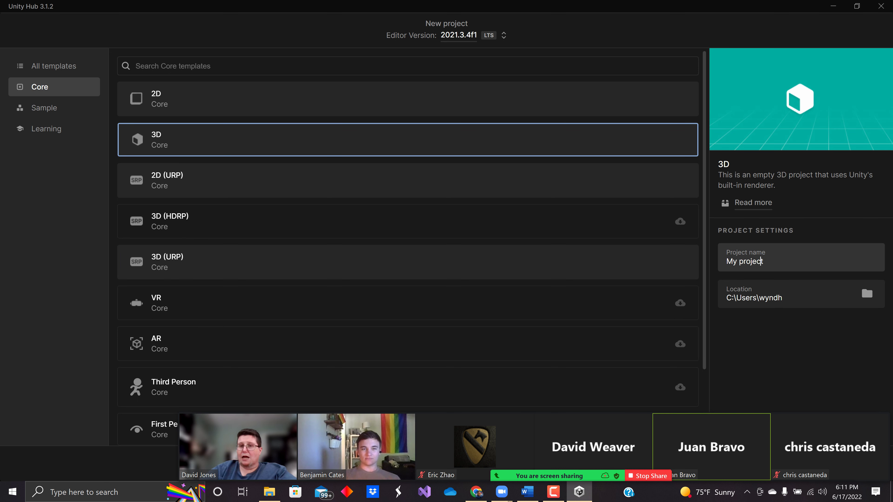
pyautogui.click(761, 261)
pyautogui.doubleClick(760, 262)
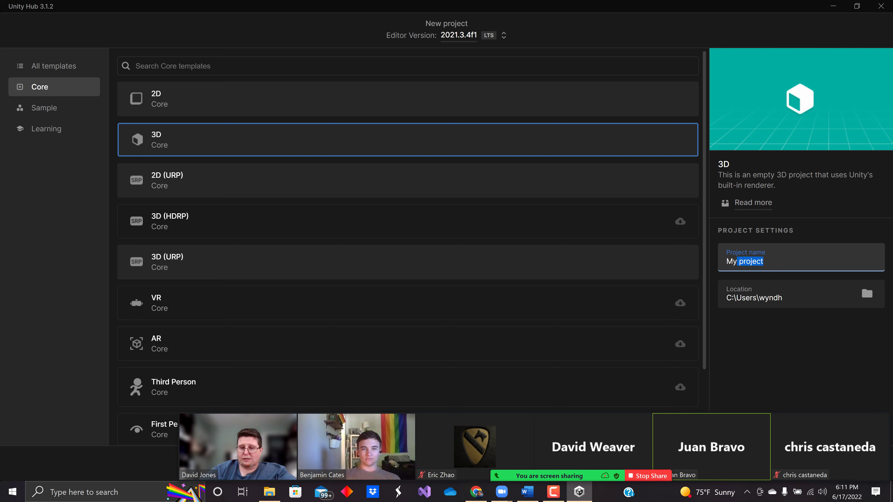
pyautogui.press('BackSpace')
pyautogui.press('BackSpace')
pyautogui.press('BackSpace')
pyautogui.write('We')
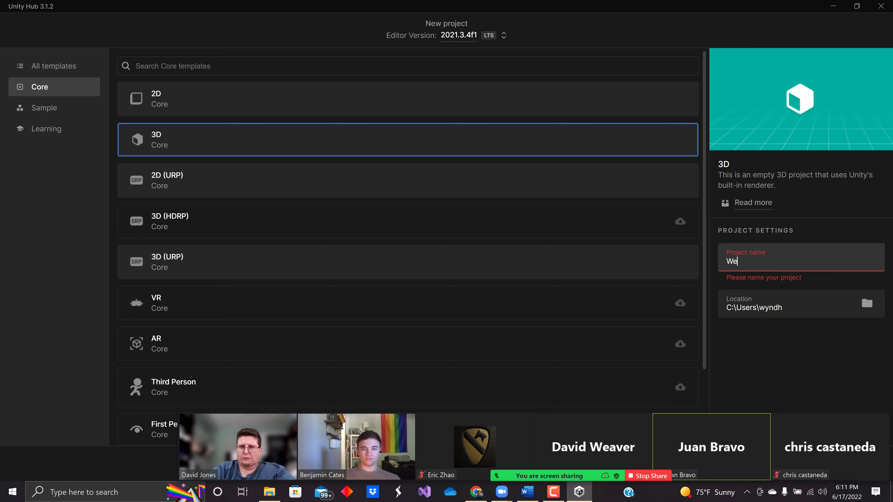
pyautogui.write('ek1')
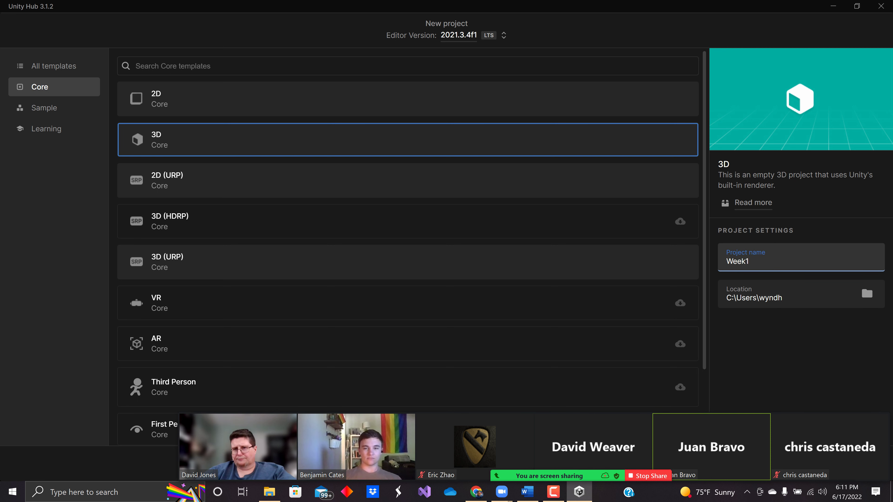
pyautogui.press('super+Down')
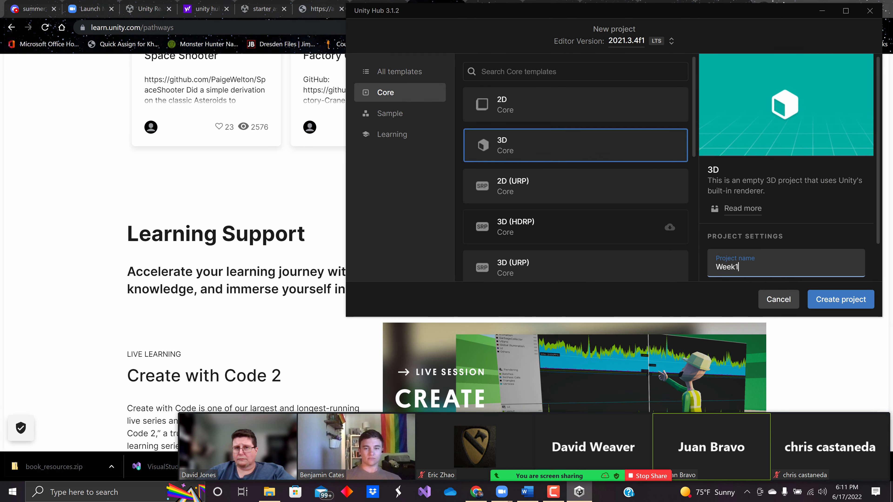
pyautogui.moveTo(597, 10); pyautogui.dragTo(453, 23)
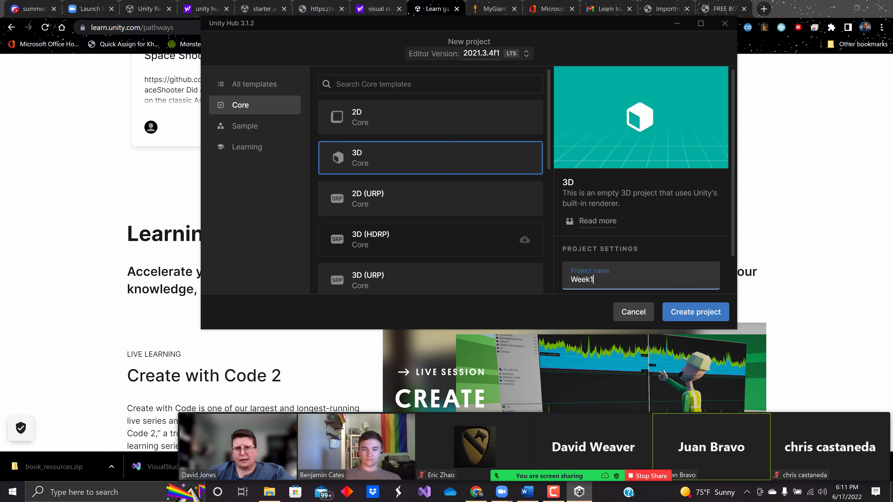
pyautogui.click(482, 53)
pyautogui.press('Escape')
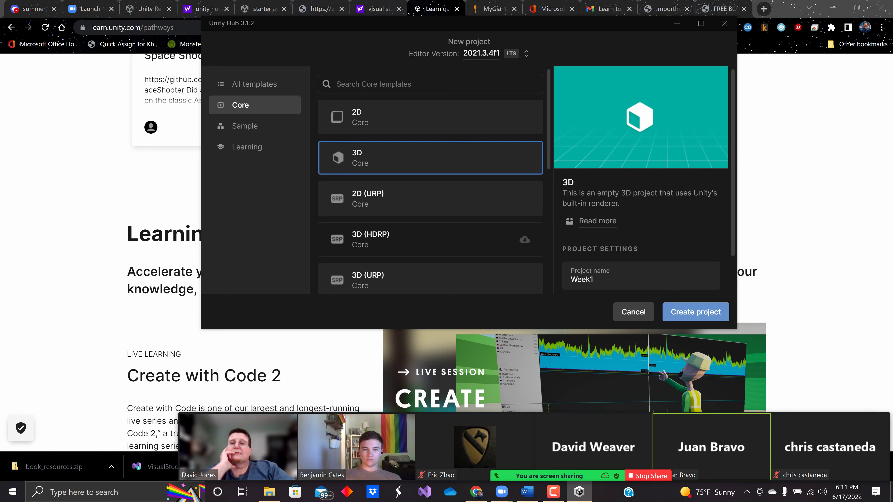
pyautogui.press('Return')
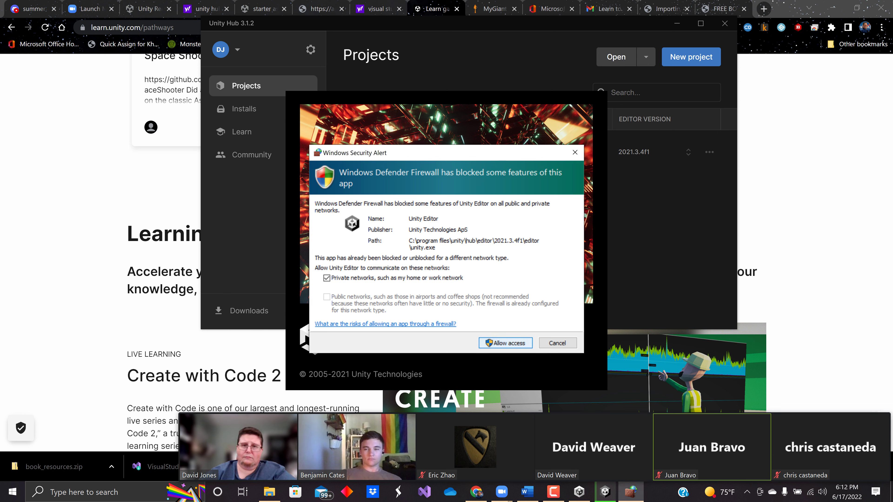
# Answer the Windows Defender Firewall alert for Unity Editor.
pyautogui.press('Return')
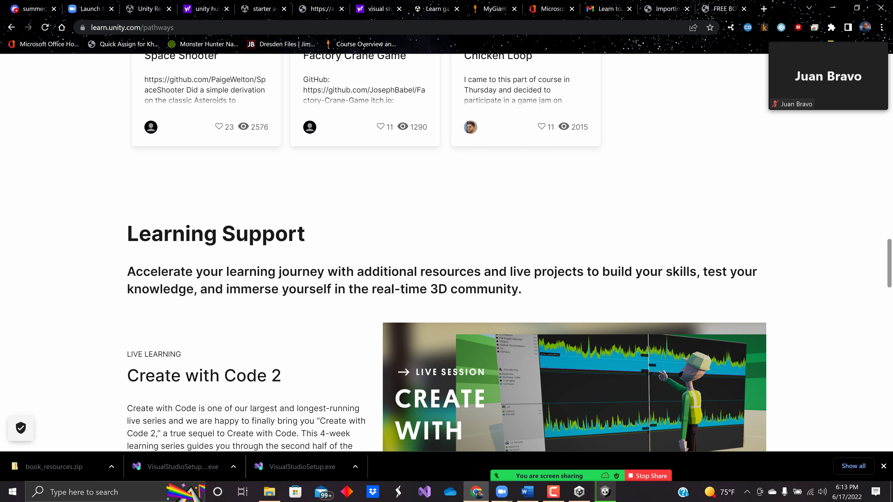
# Highlight the Create with Code 2 sentences on the 4-week series and certification exams, then scroll back up.
pyautogui.scroll(-3, 446, 253)
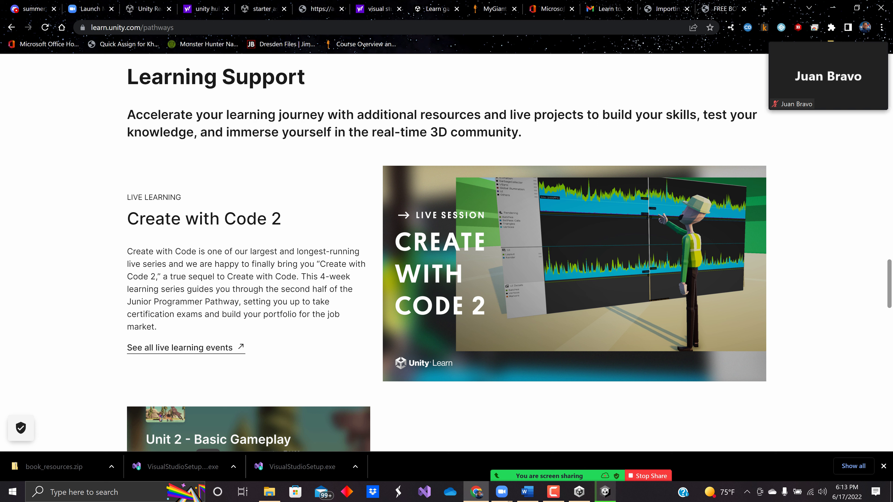
pyautogui.moveTo(302, 277); pyautogui.dragTo(241, 302)
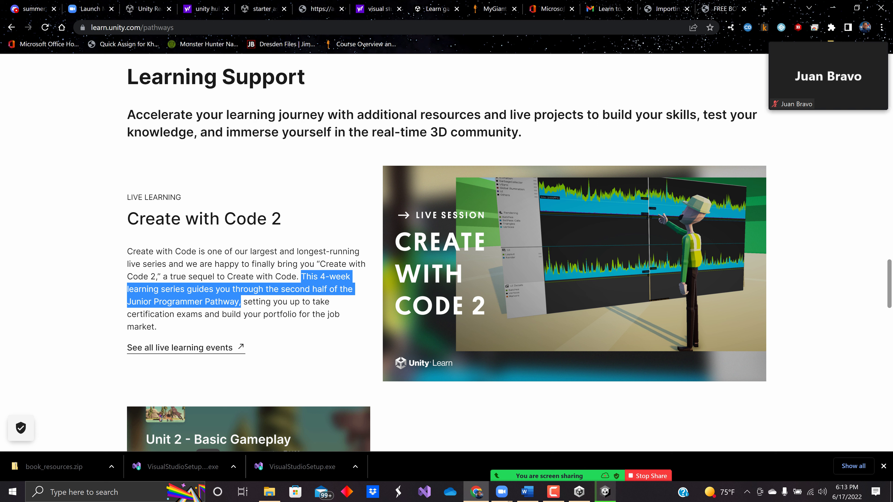
pyautogui.click(290, 314)
pyautogui.moveTo(242, 302); pyautogui.dragTo(157, 327)
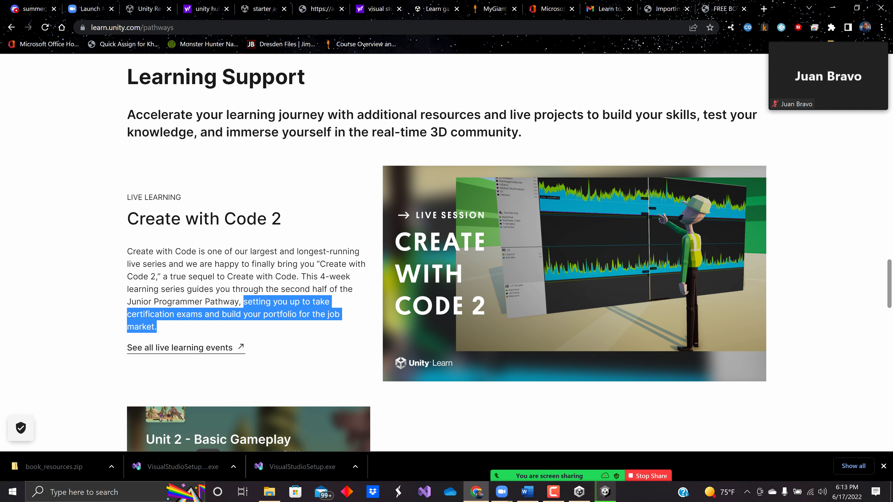
pyautogui.scroll(15, 492, 117)
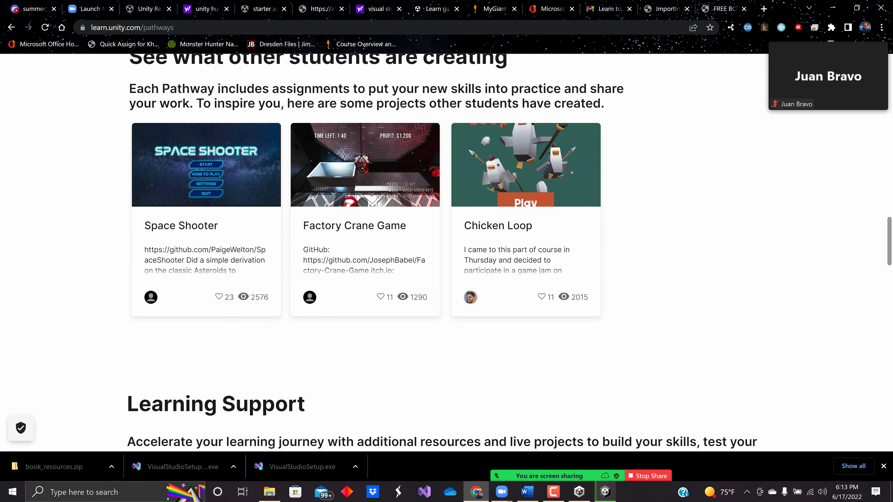
pyautogui.scroll(7, 446, 252)
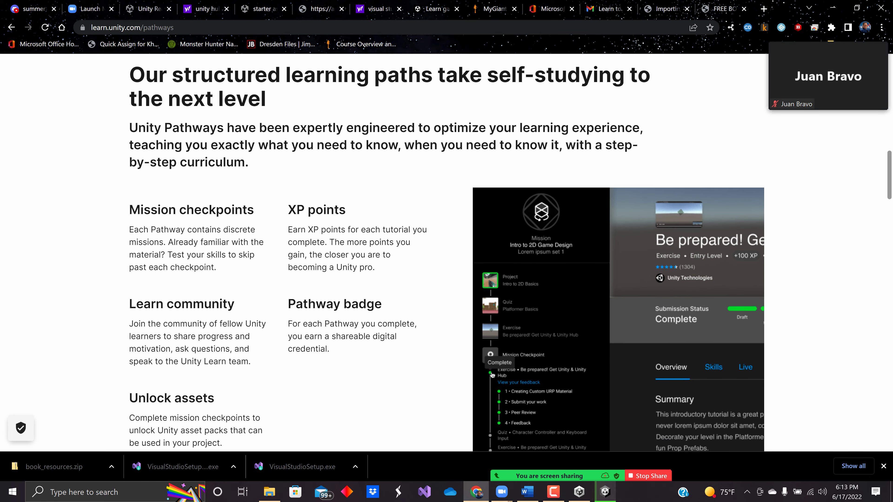
pyautogui.scroll(15, 446, 253)
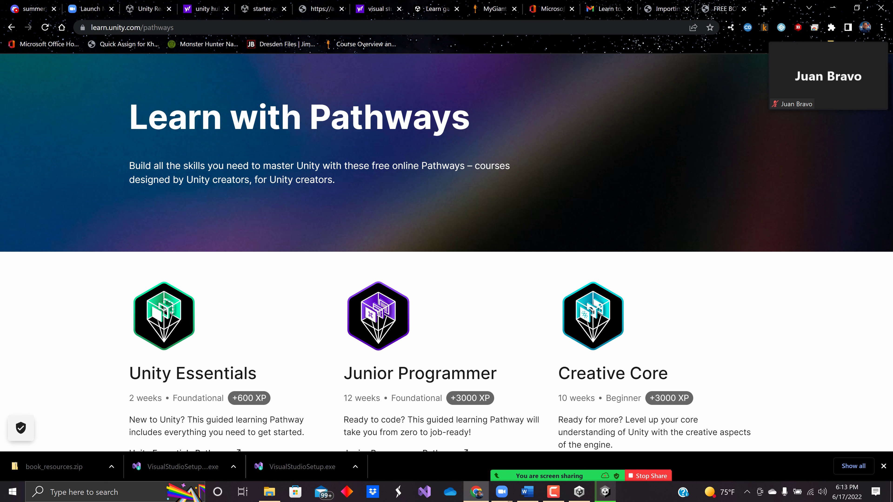
# Scroll through the Unity Essentials, Junior Programmer and Creative Core pathway cards.
pyautogui.moveTo(562, 476)
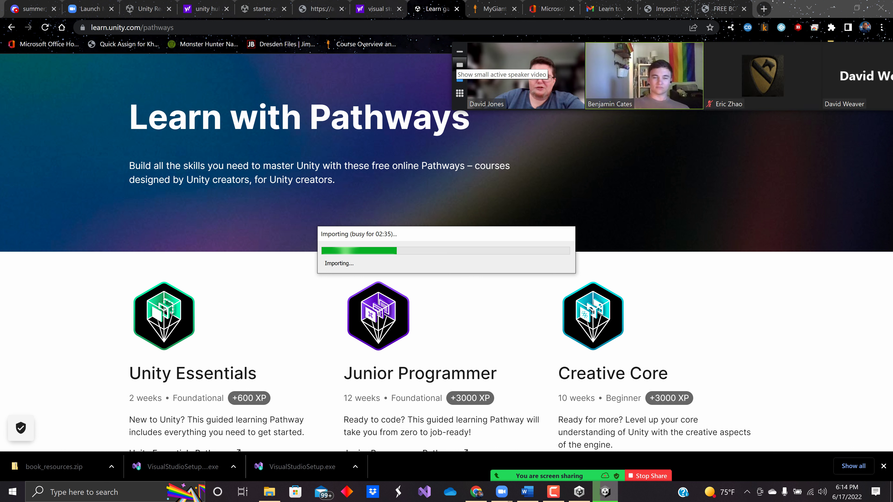
pyautogui.moveTo(459, 70); pyautogui.dragTo(780, 35)
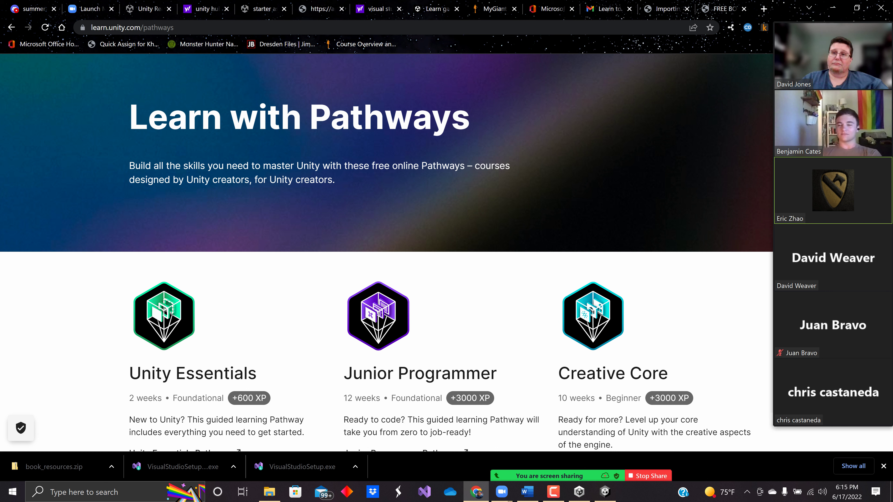
pyautogui.scroll(-1, 387, 253)
pyautogui.scroll(-5, 386, 253)
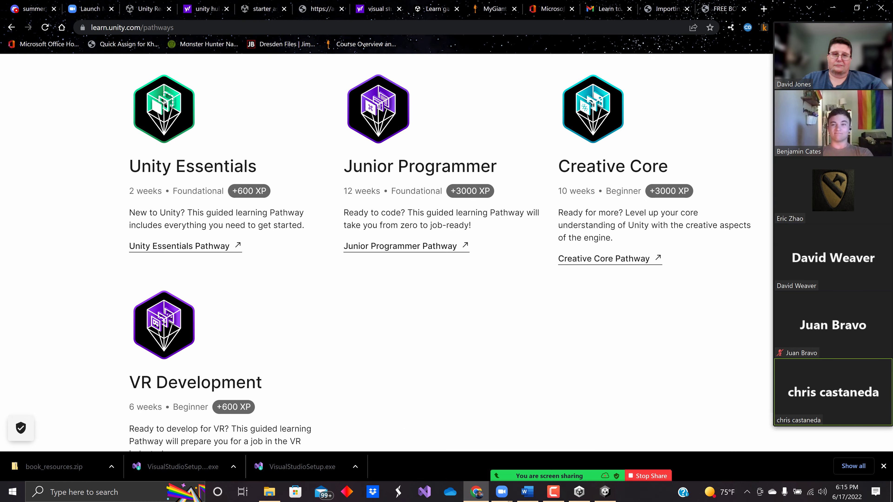
pyautogui.scroll(4, 387, 254)
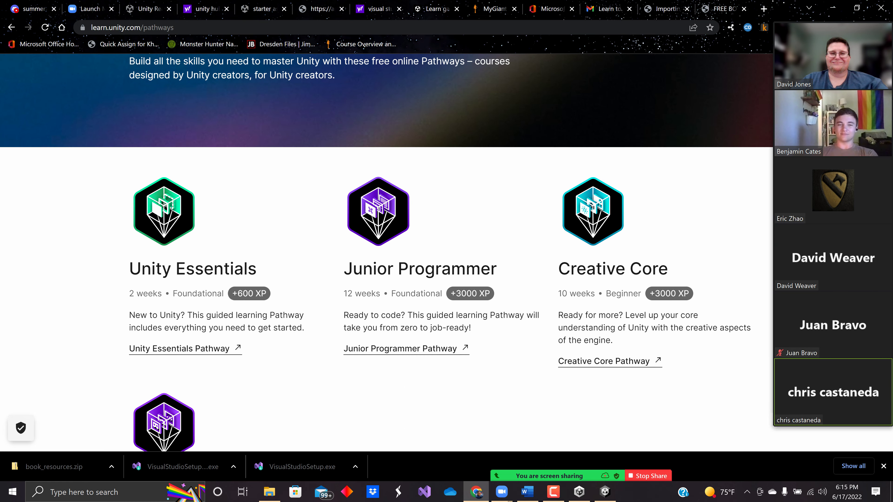
# Bring the Unity Editor to the front and maximise it to fill the screen.
pyautogui.moveTo(549, 476)
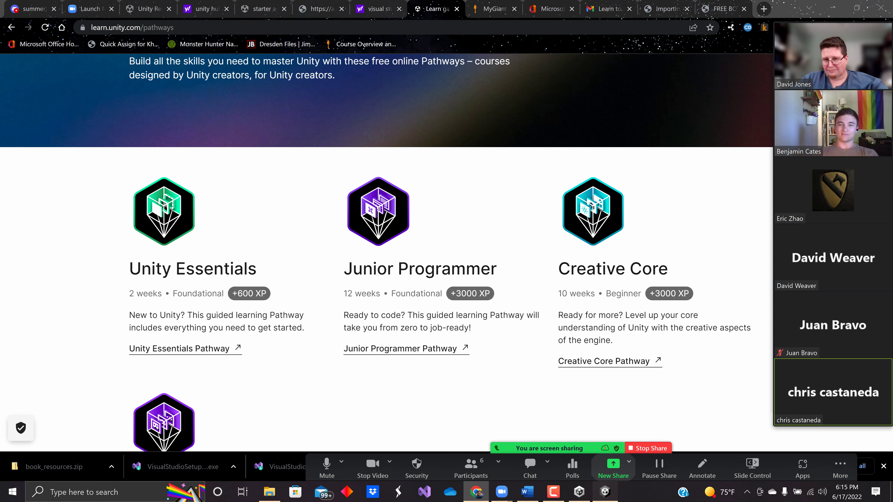
pyautogui.click(605, 491)
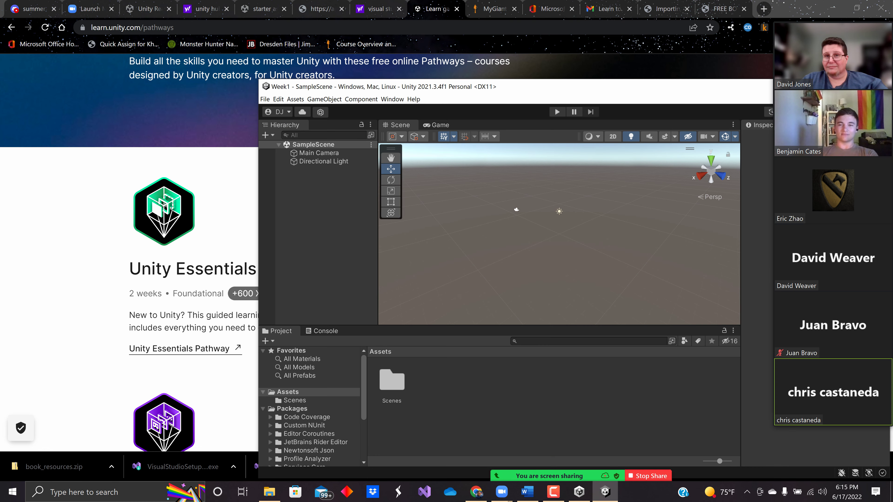
pyautogui.click(604, 491)
pyautogui.click(605, 492)
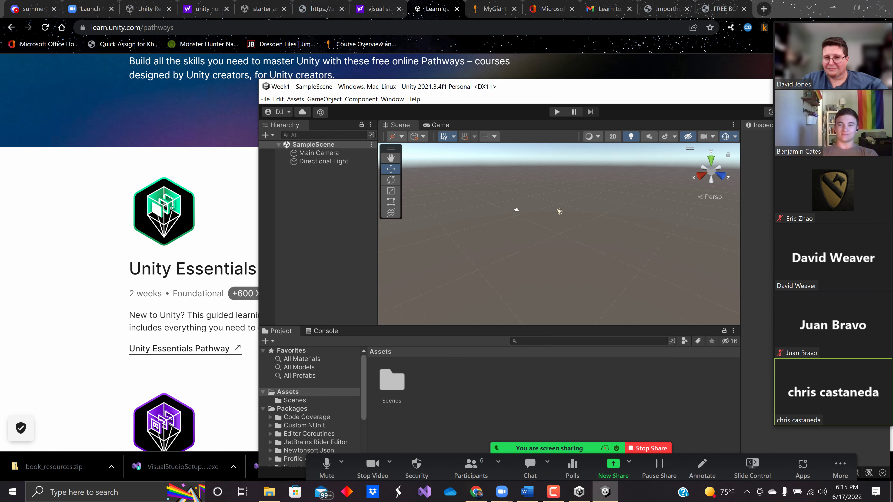
pyautogui.moveTo(562, 87); pyautogui.dragTo(355, 24)
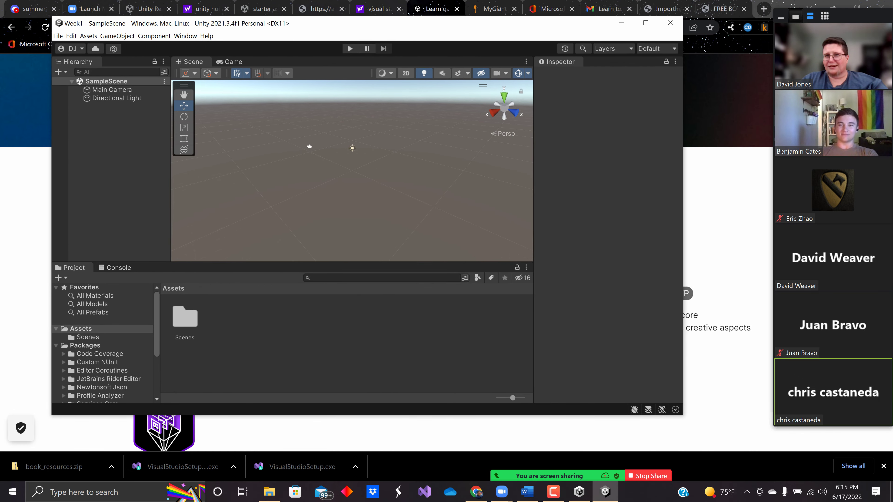
pyautogui.click(795, 17)
pyautogui.click(645, 22)
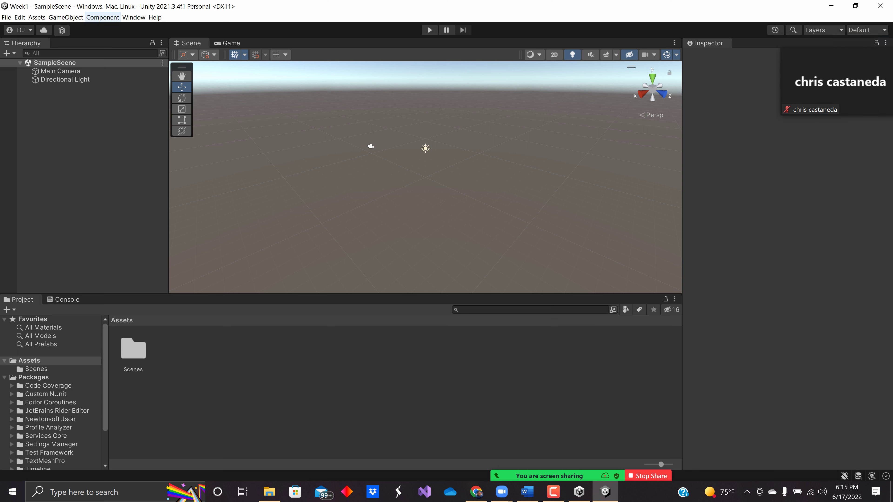
# Browse the editor's Window and Component menus.
pyautogui.click(134, 17)
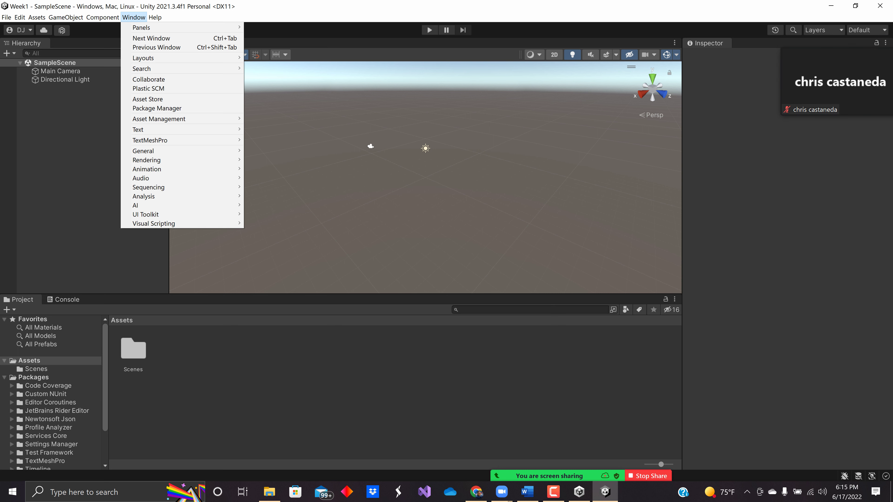
pyautogui.moveTo(102, 17)
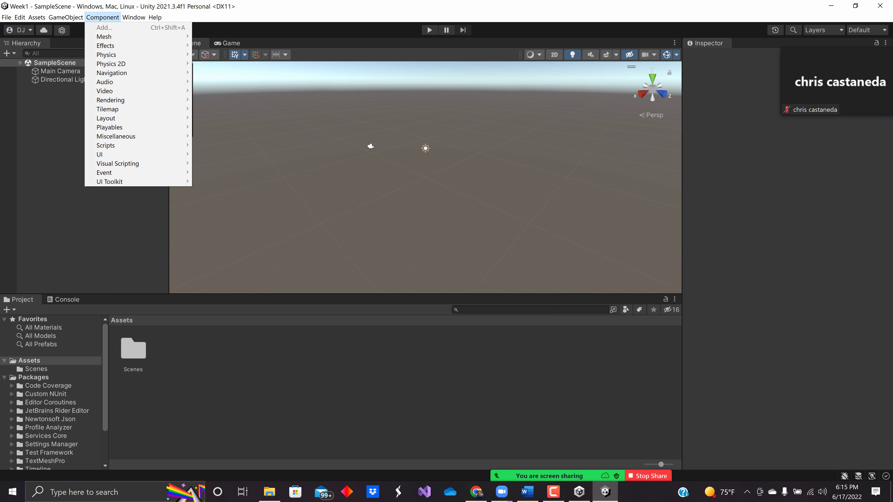
pyautogui.moveTo(66, 17)
pyautogui.moveTo(37, 18)
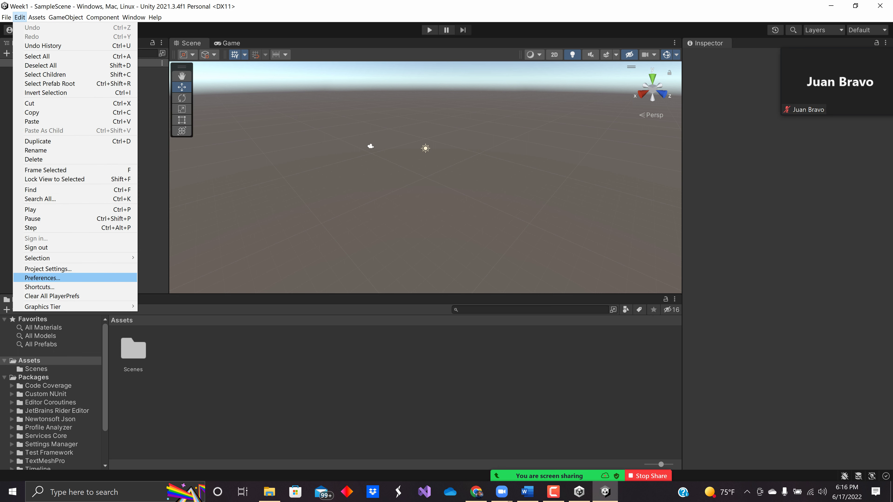
# In Preferences > External Tools, choose Visual Studio Community 2022 as script editor, then close Preferences.
pyautogui.click(42, 278)
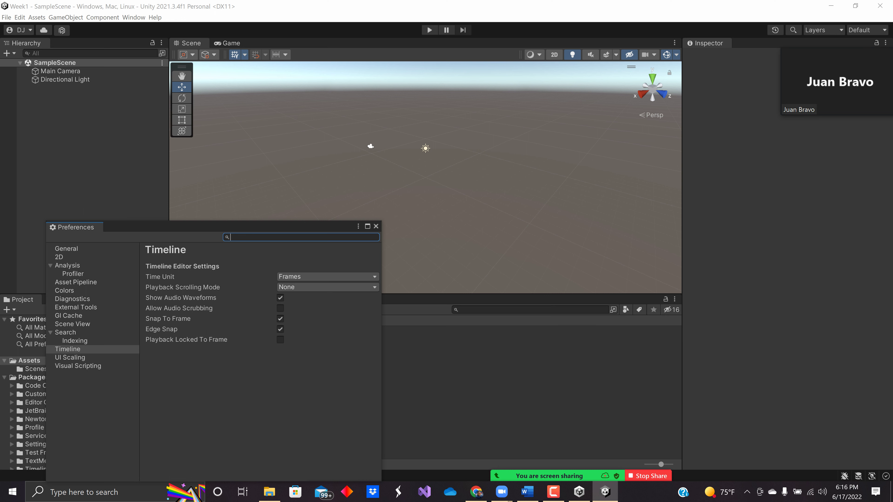
pyautogui.moveTo(210, 227); pyautogui.dragTo(321, 117)
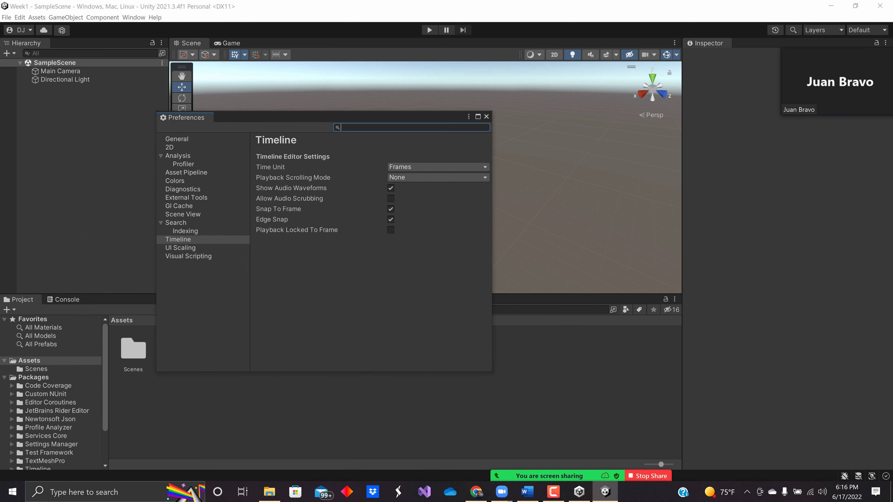
pyautogui.click(187, 198)
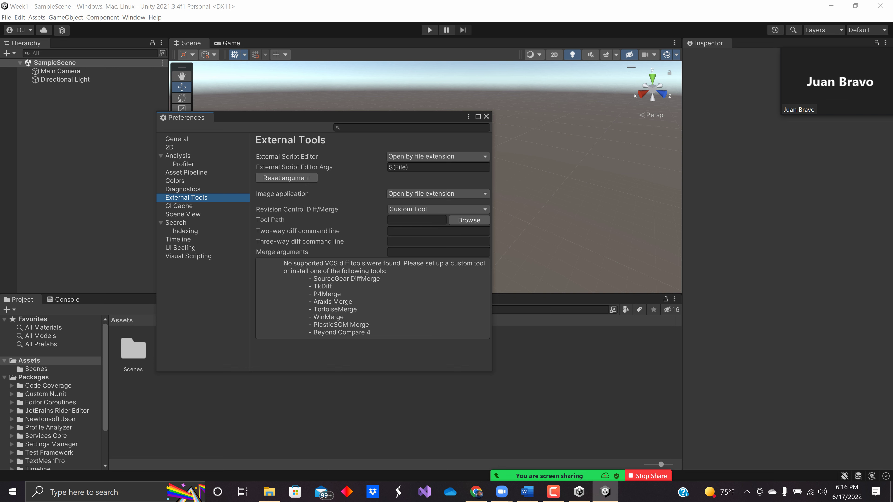
pyautogui.moveTo(492, 242); pyautogui.dragTo(653, 241)
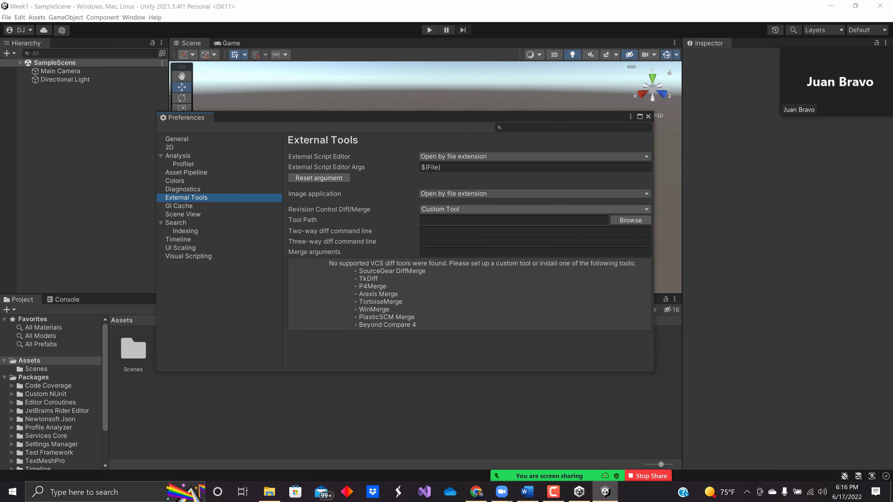
pyautogui.click(493, 156)
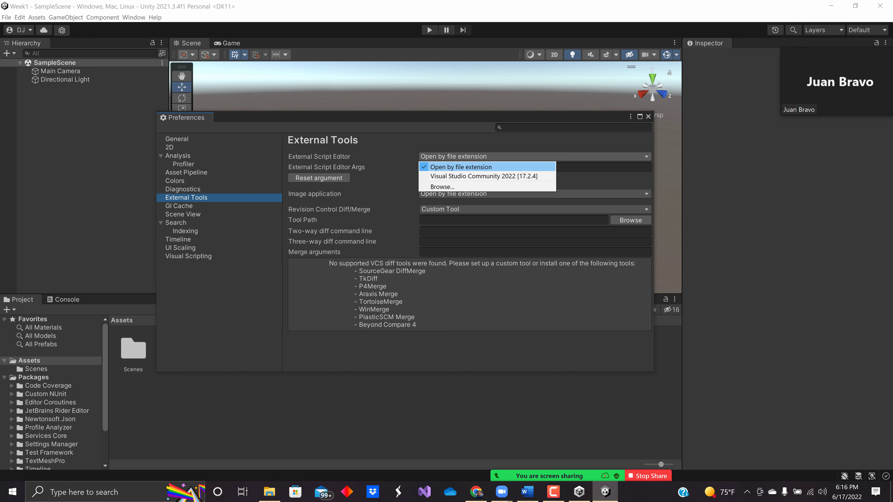
pyautogui.click(483, 176)
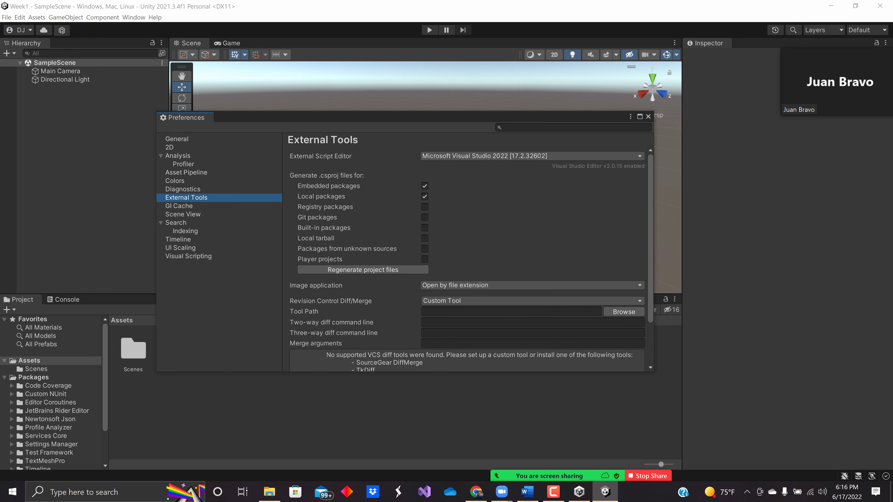
pyautogui.click(6, 17)
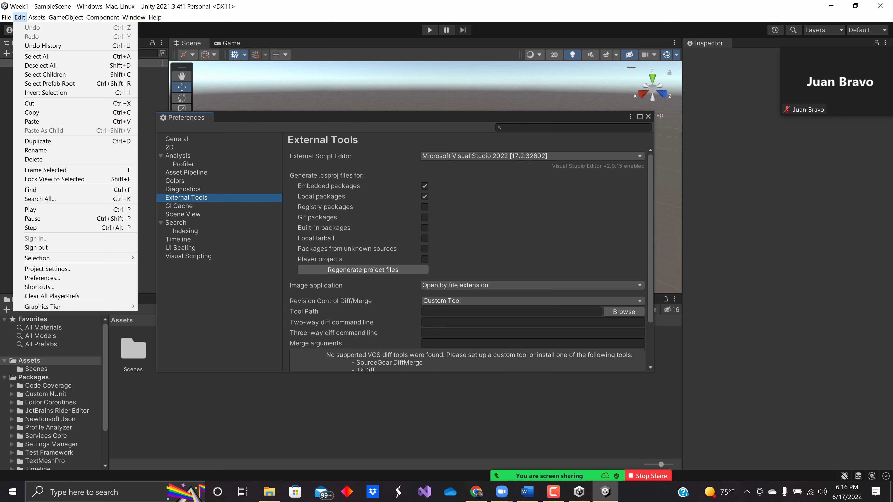
pyautogui.click(424, 144)
pyautogui.scroll(-2, 424, 143)
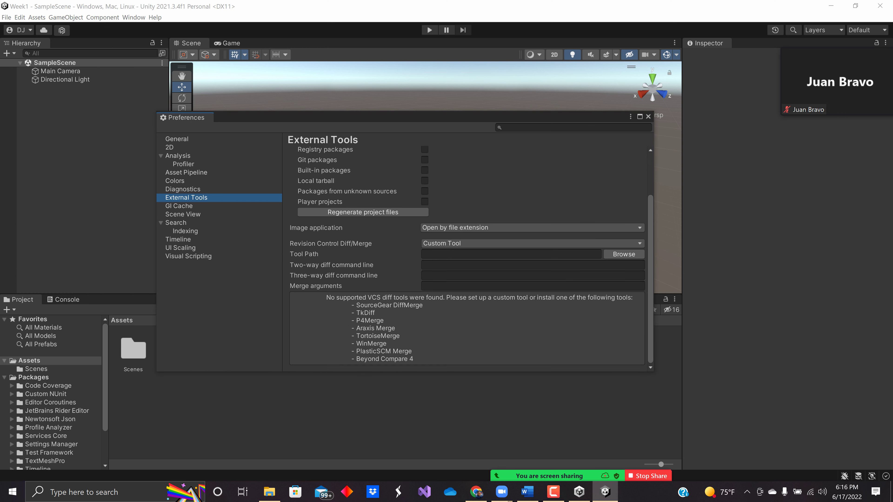
pyautogui.click(648, 116)
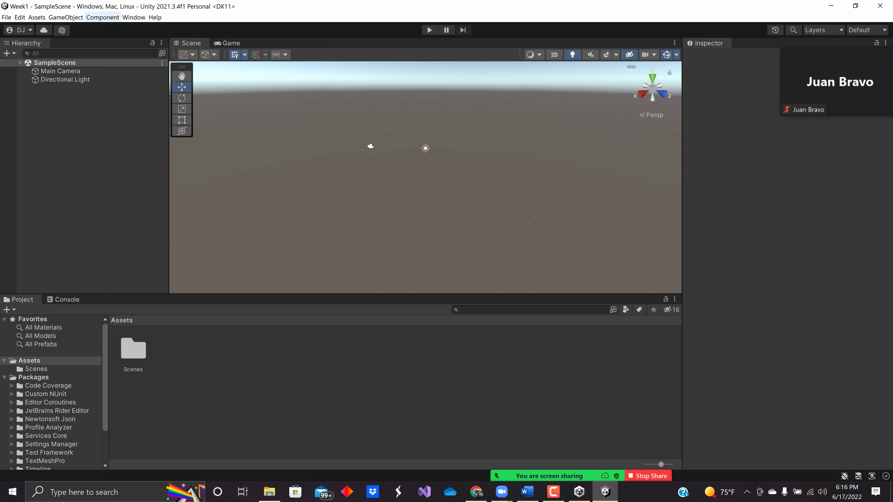
# Reopen Edit > Preferences and close it again.
pyautogui.click(103, 17)
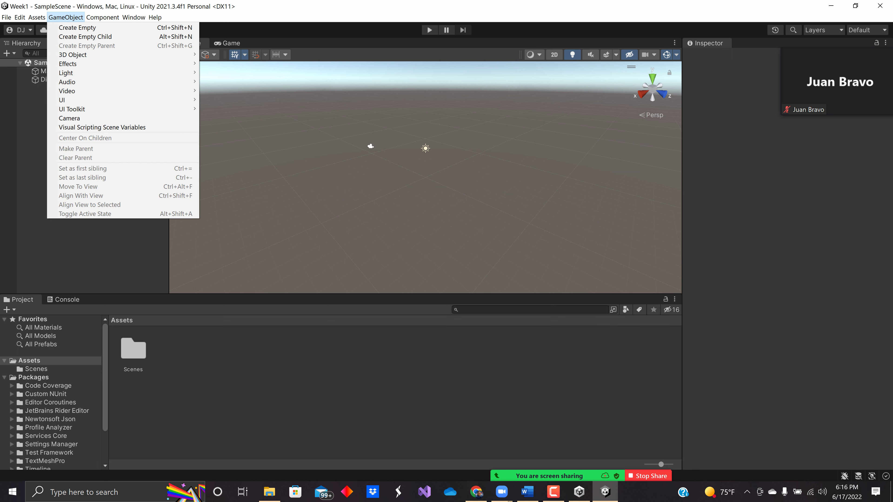
pyautogui.moveTo(133, 18)
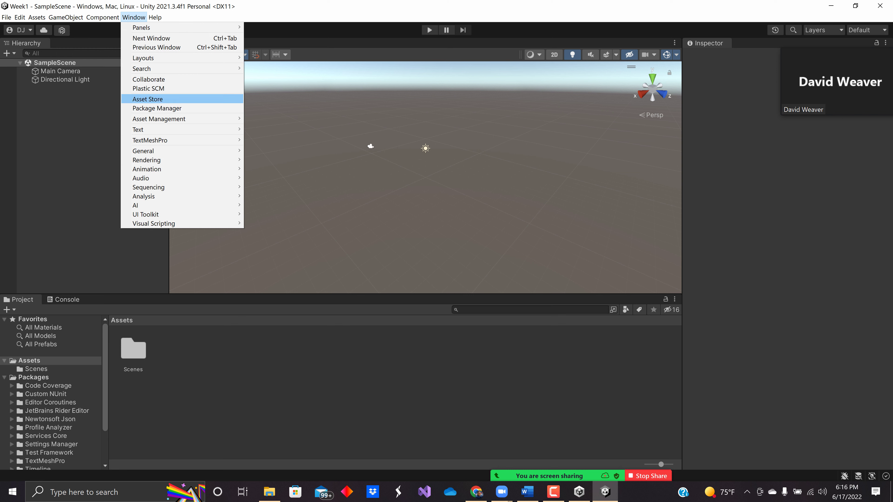
pyautogui.moveTo(7, 17)
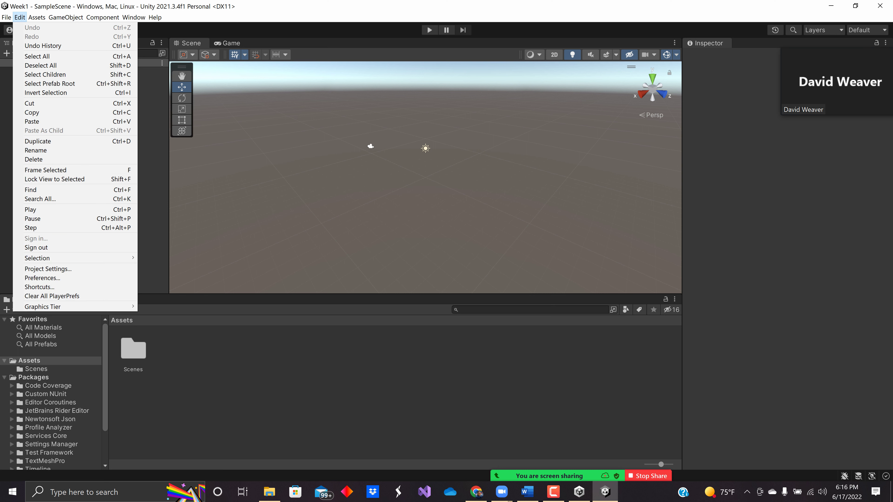
pyautogui.click(42, 278)
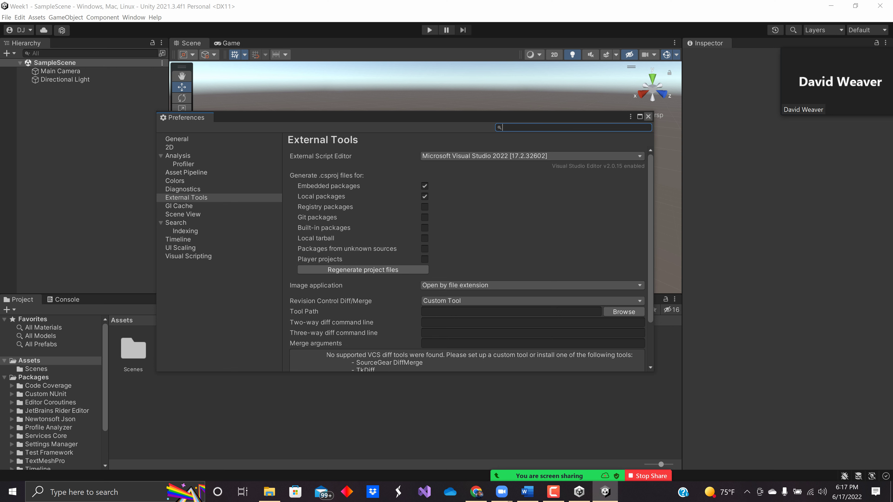
pyautogui.click(648, 116)
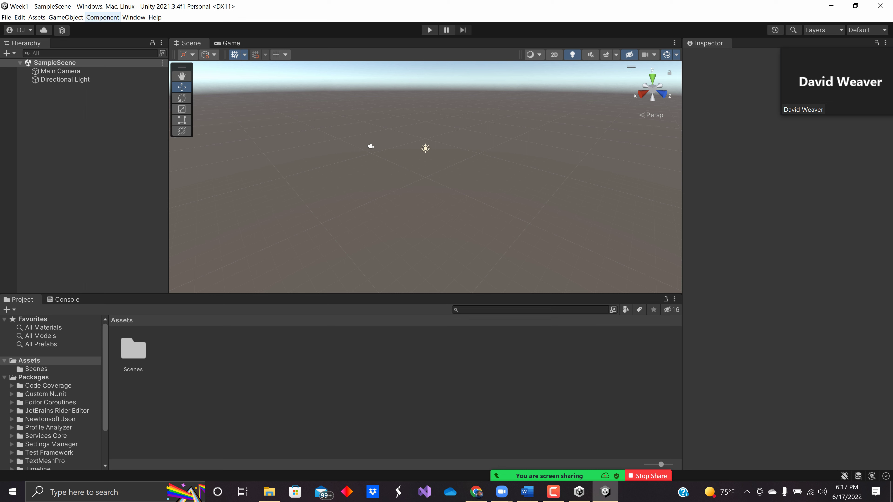
# Bring up Assets > Import Package > Custom Package.
pyautogui.click(103, 17)
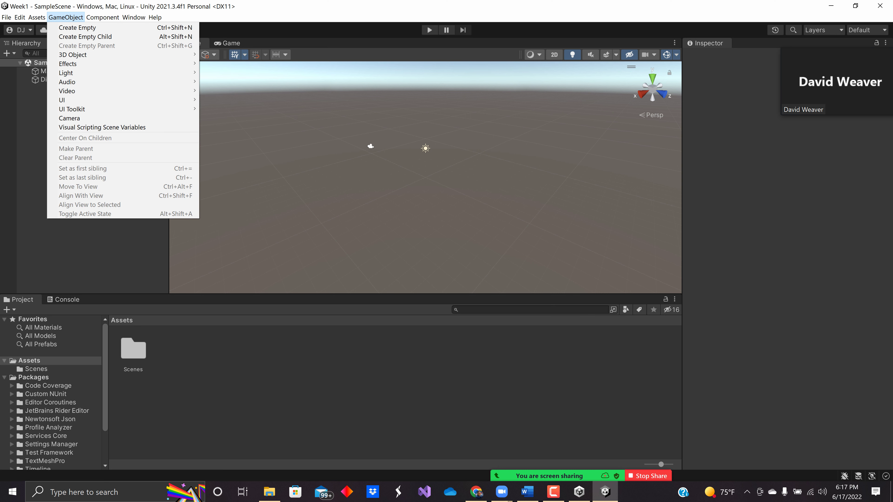
pyautogui.moveTo(103, 17)
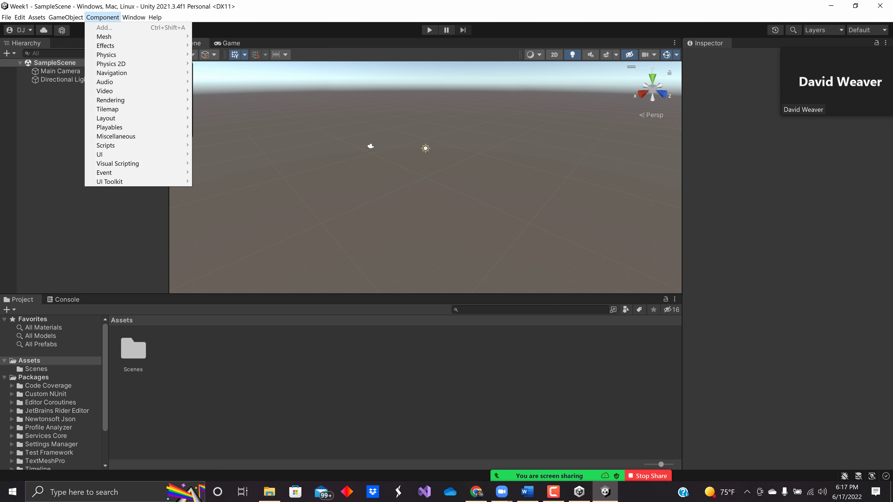
pyautogui.moveTo(36, 17)
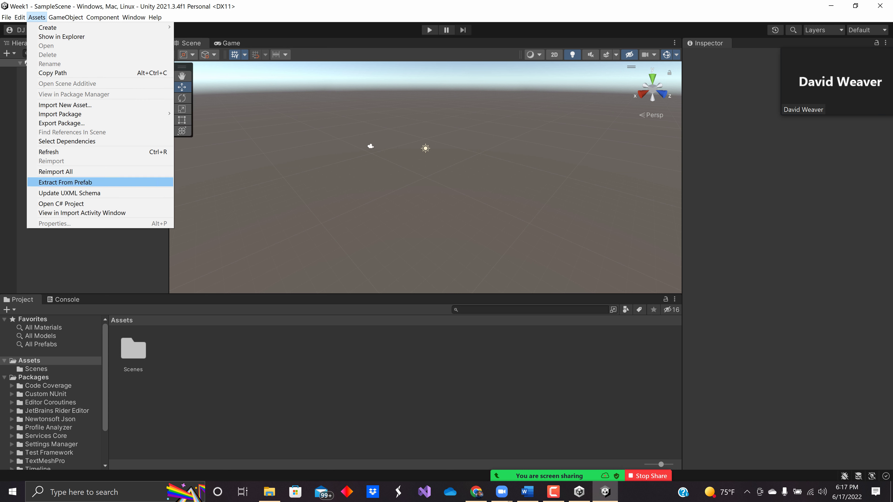
pyautogui.moveTo(60, 113)
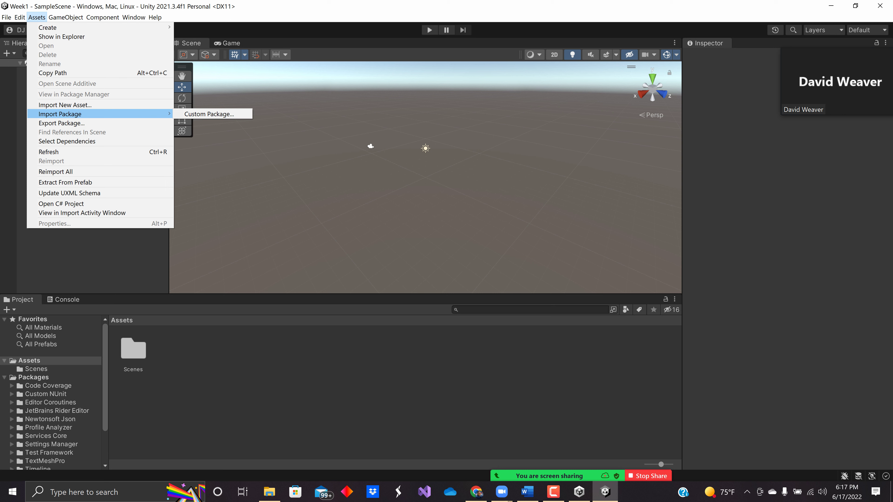
# Cancel the custom package file dialog and dismiss the Assets menu with Esc.
pyautogui.click(210, 114)
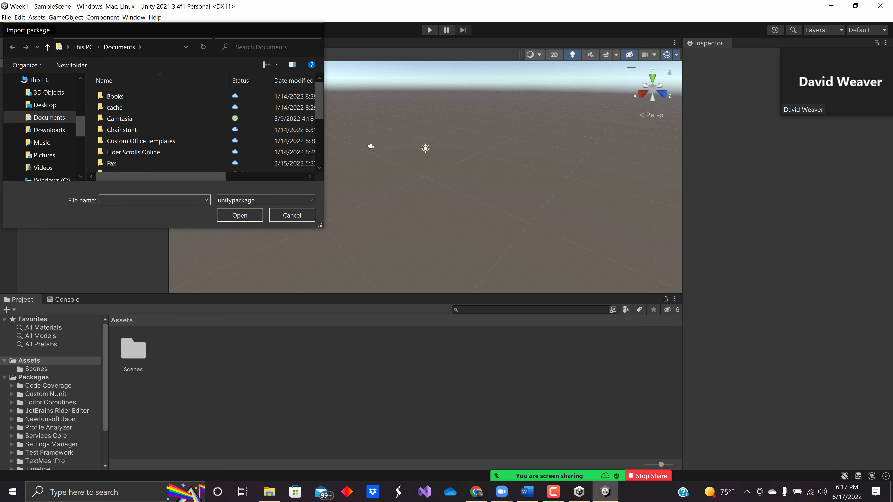
pyautogui.click(102, 18)
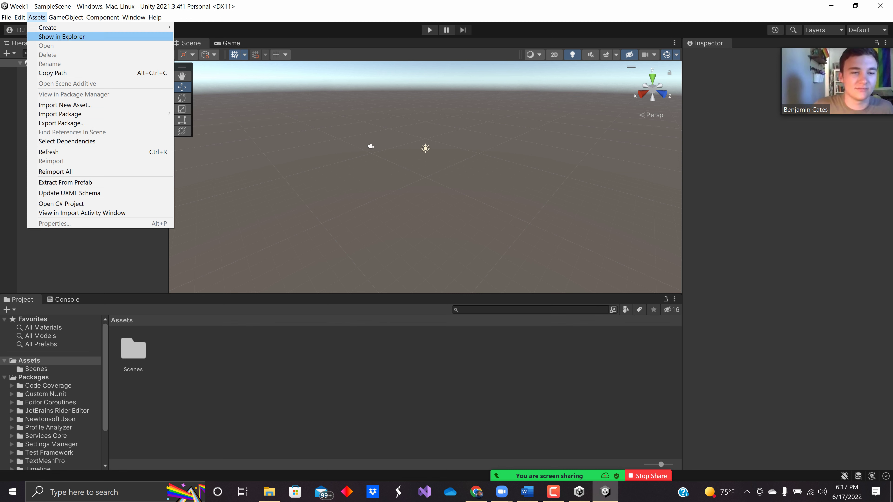
pyautogui.press('Escape')
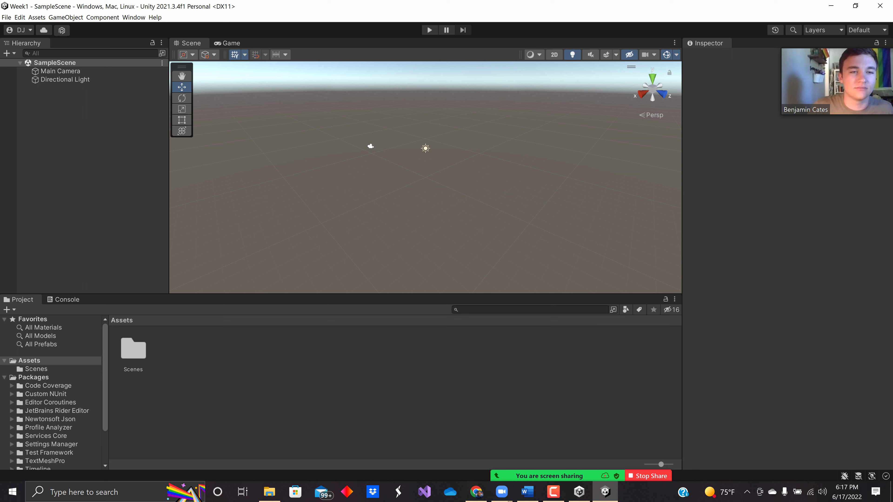
# Open the Package Manager from the Window menu.
pyautogui.scroll(-3, 54, 393)
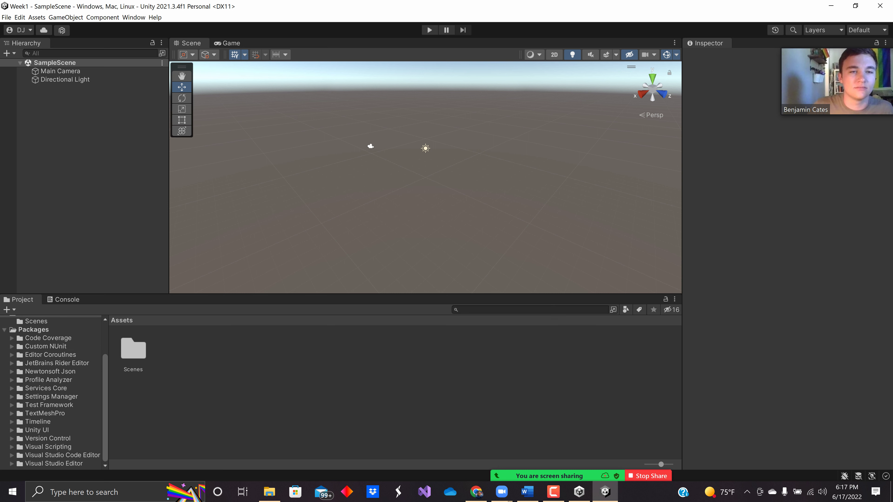
pyautogui.scroll(3, 55, 392)
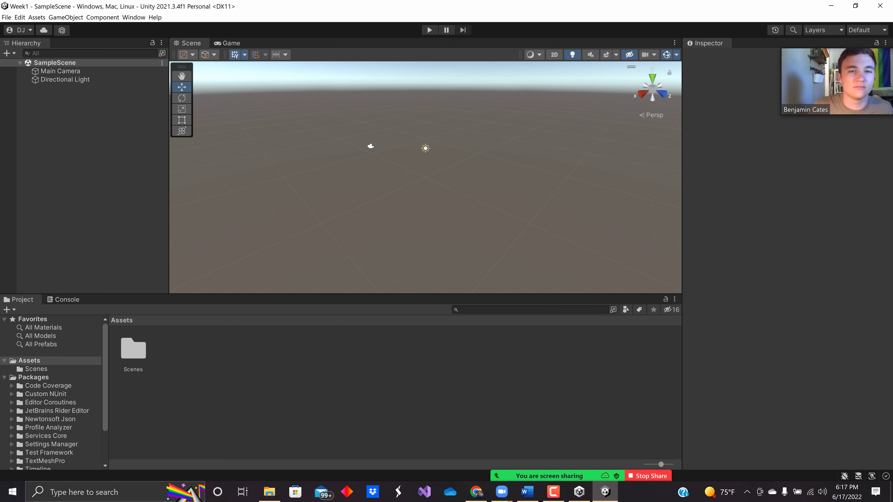
pyautogui.click(102, 17)
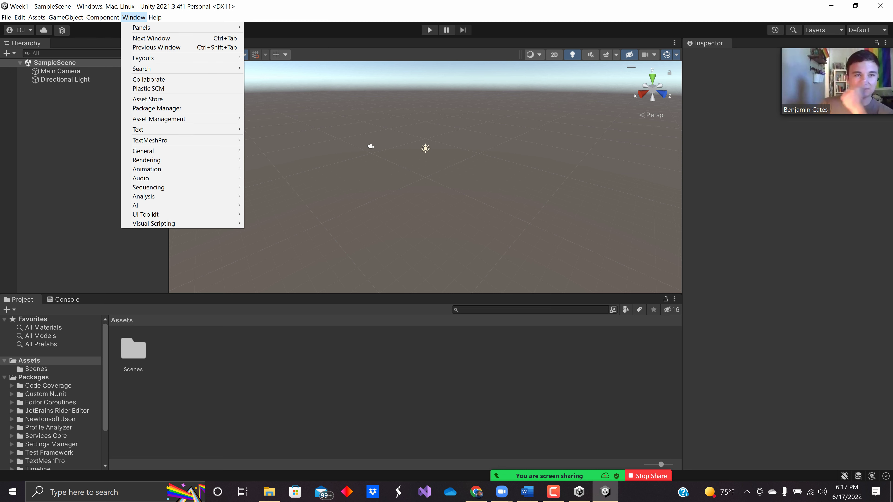
pyautogui.click(157, 108)
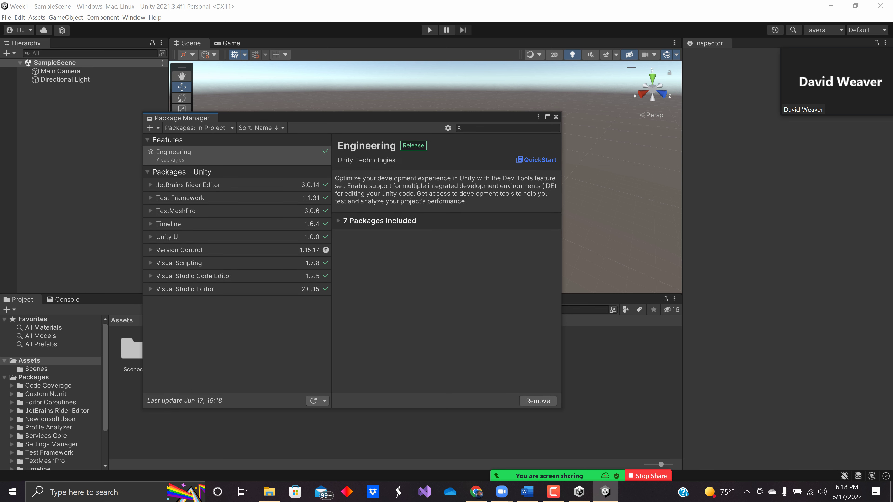
# Search packages for 'starter', clear the search, and open the package source dropdown.
pyautogui.click(506, 127)
pyautogui.write('starter')
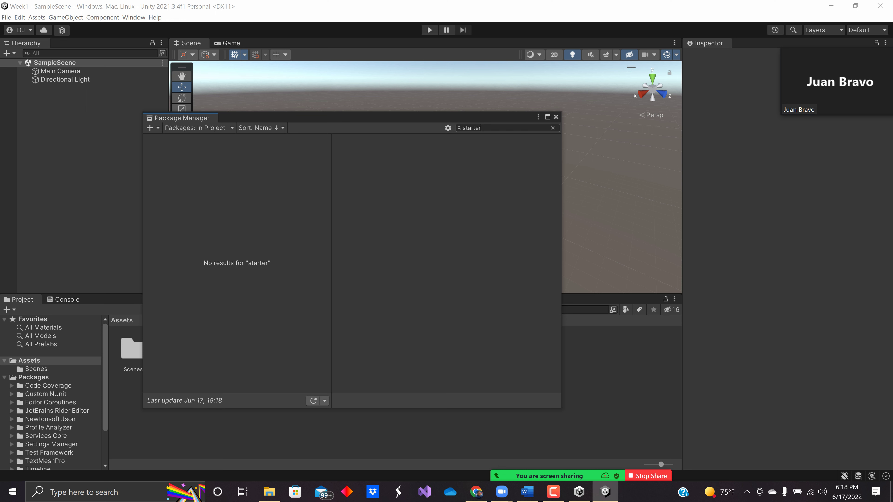
pyautogui.press('BackSpace')
pyautogui.press('BackSpace')
pyautogui.press('BackSpace')
pyautogui.press('BackSpace')
pyautogui.press('BackSpace')
pyautogui.press('BackSpace')
pyautogui.press('BackSpace')
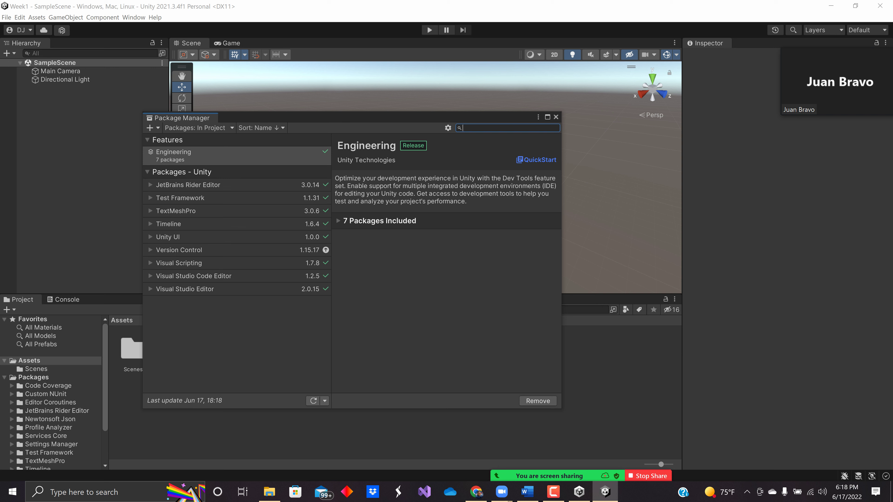
pyautogui.click(197, 128)
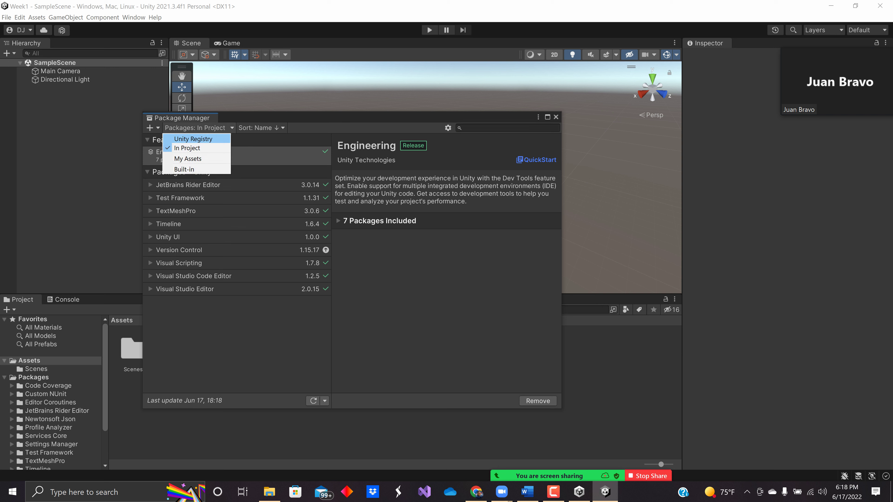
# List My Assets packages and search for 'starter'.
pyautogui.click(188, 158)
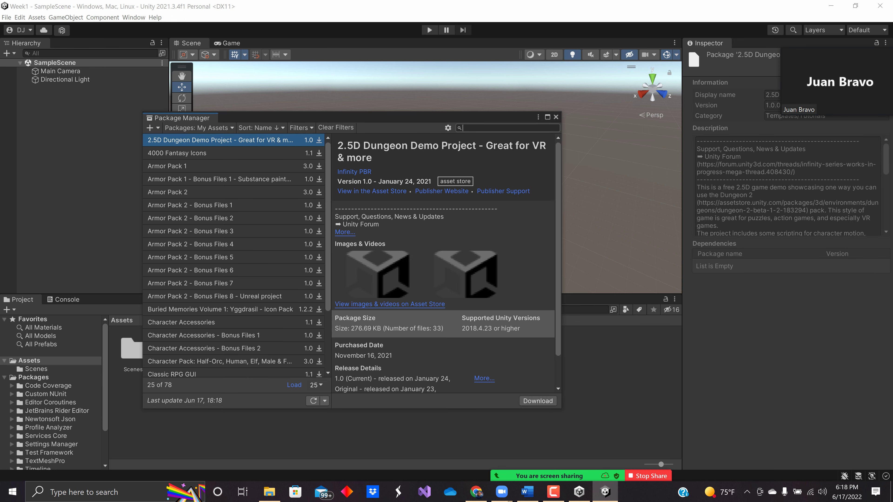
pyautogui.write('st')
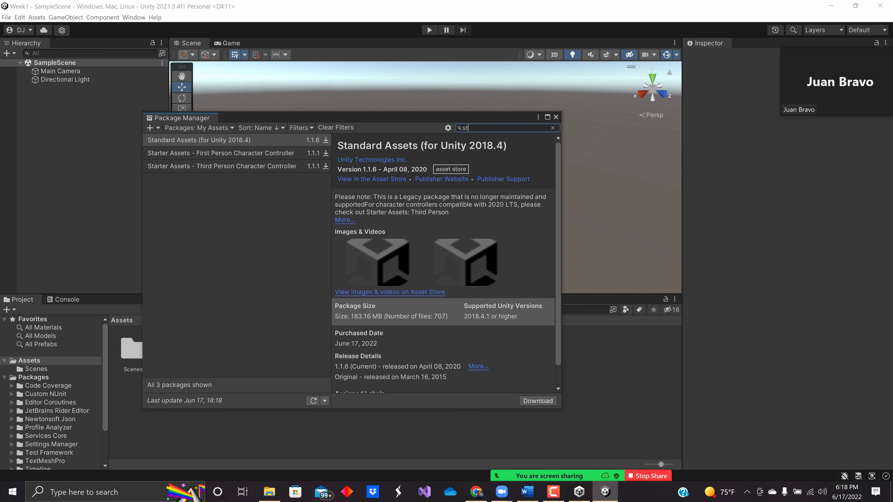
pyautogui.press('BackSpace')
pyautogui.press('BackSpace')
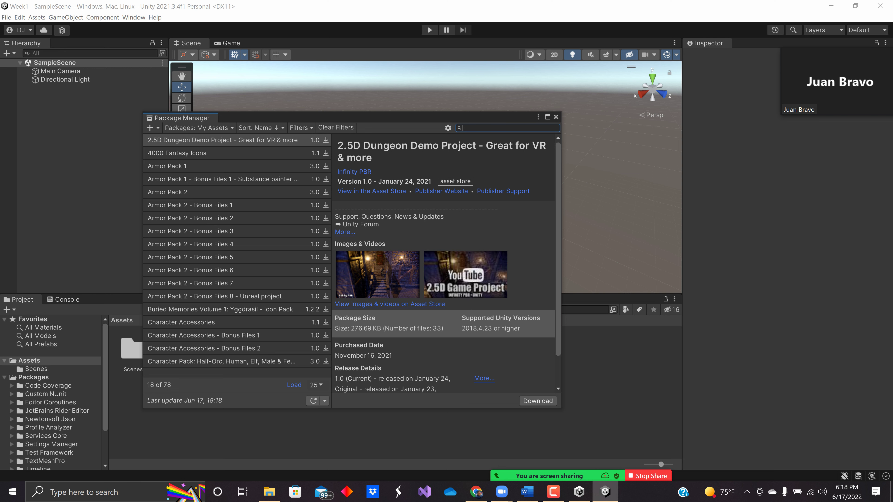
pyautogui.write('starter')
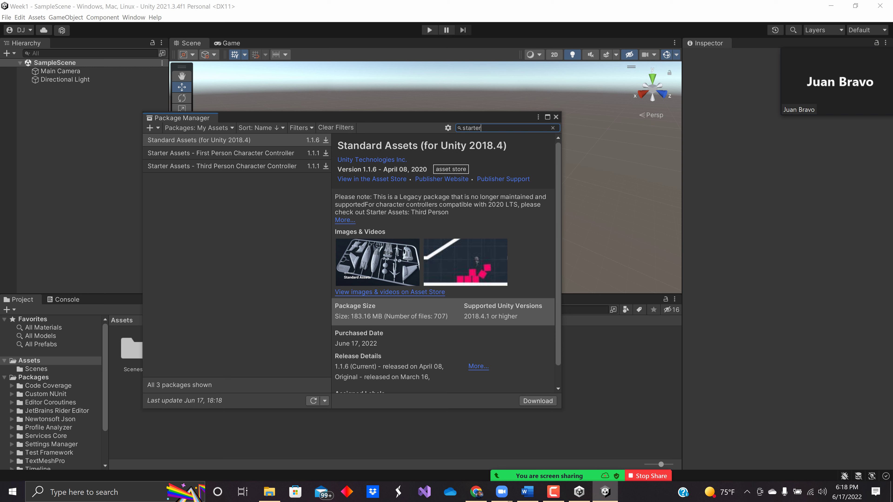
# Download and import Starter Assets – First Person Character Controller.
pyautogui.click(221, 153)
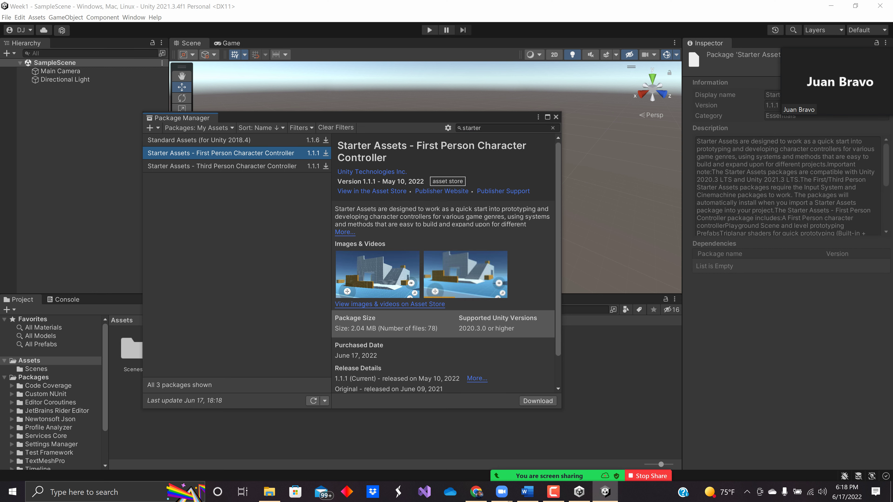
pyautogui.click(538, 401)
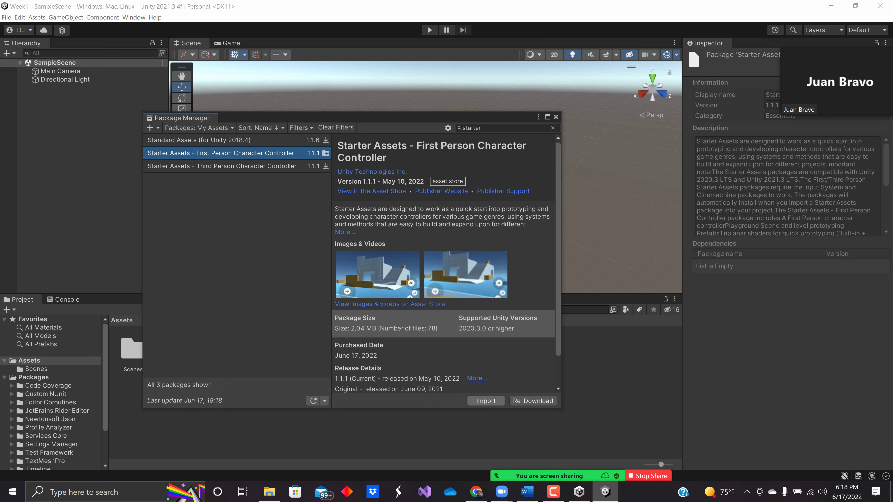
pyautogui.click(485, 401)
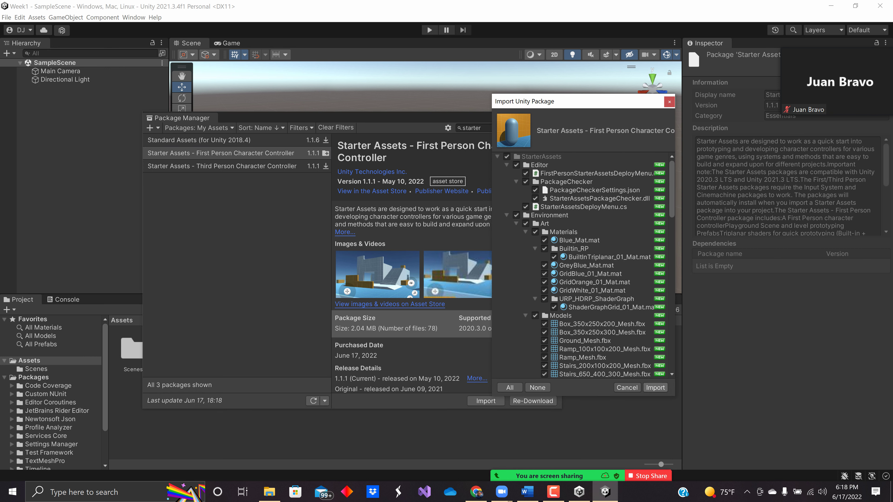
# Import all First Person Character Controller files and wait for the input system warning.
pyautogui.click(655, 387)
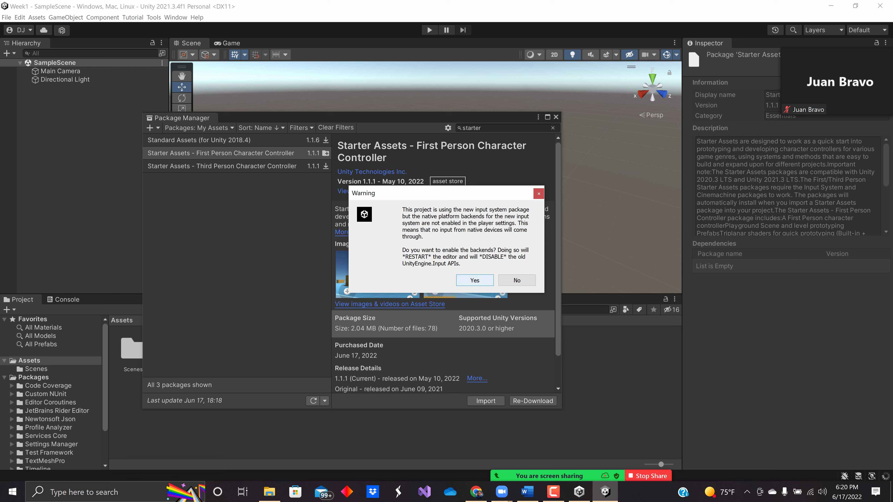
# Accept enabling the new input system backends, then switch to Chrome.
pyautogui.press('Return')
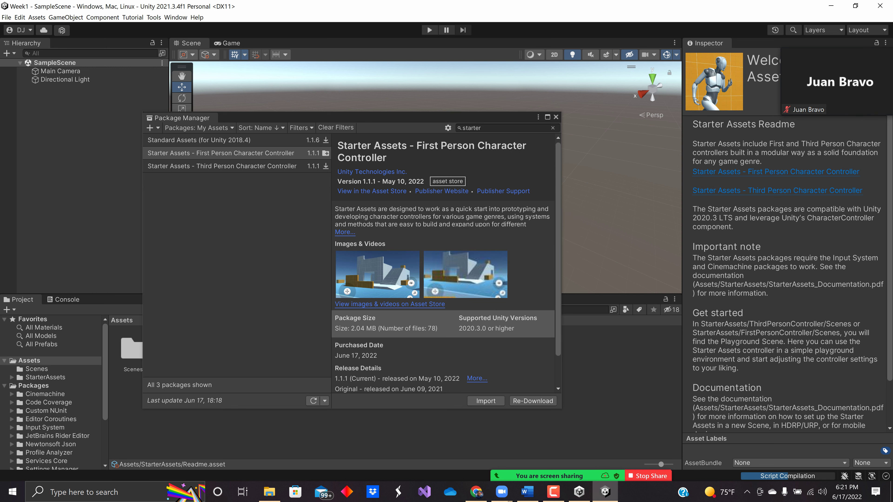
pyautogui.hotkey('alt', 'Tab')
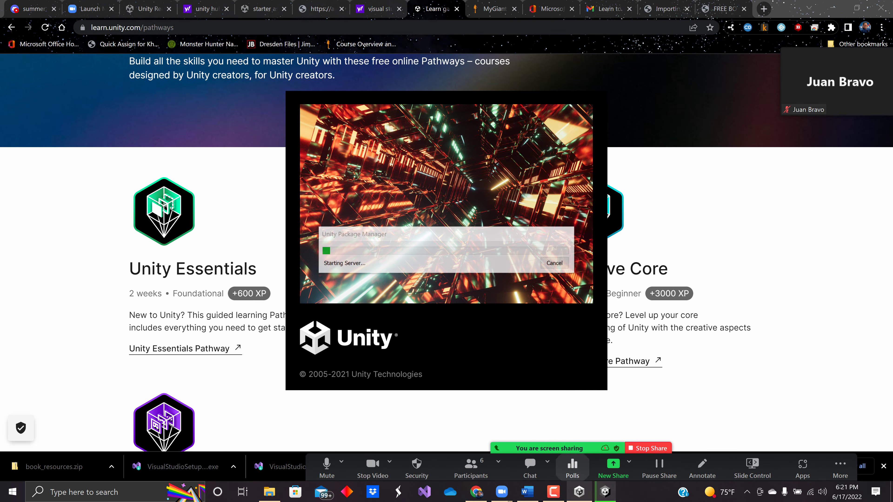
# View the tile and pavement textures in the summer-unity-program Discord channel, then return to Unity.
pyautogui.moveTo(579, 491)
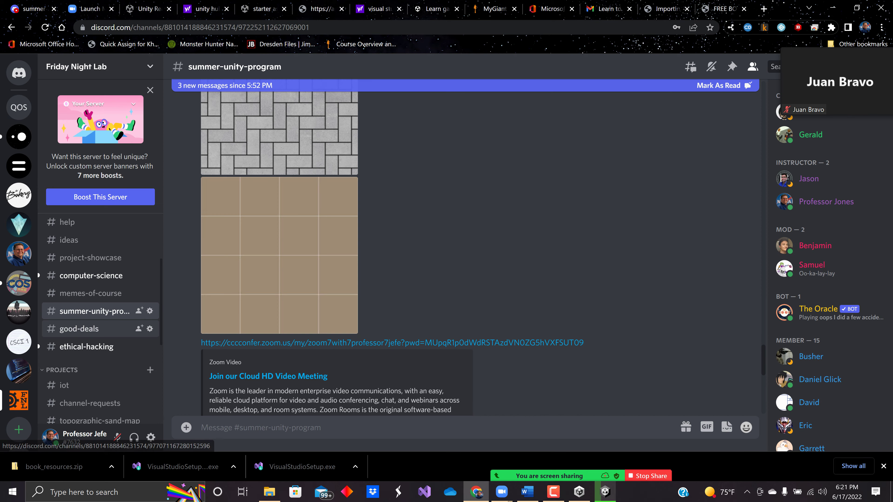
pyautogui.scroll(3, 457, 246)
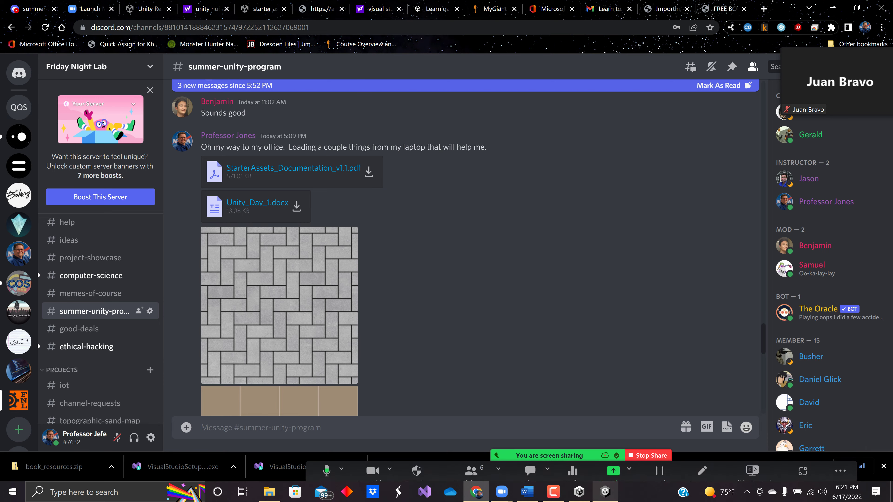
pyautogui.click(604, 492)
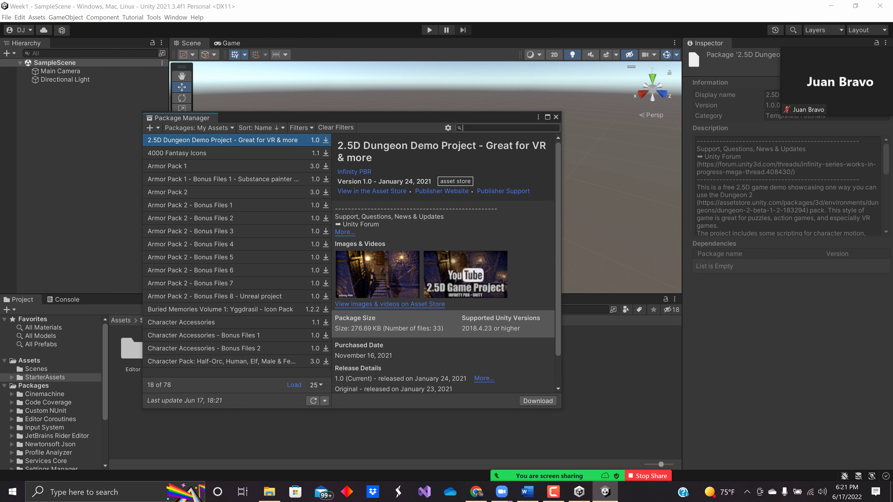
# Search 'start', then download and import Starter Assets – Third Person Character Controller.
pyautogui.write('starter')
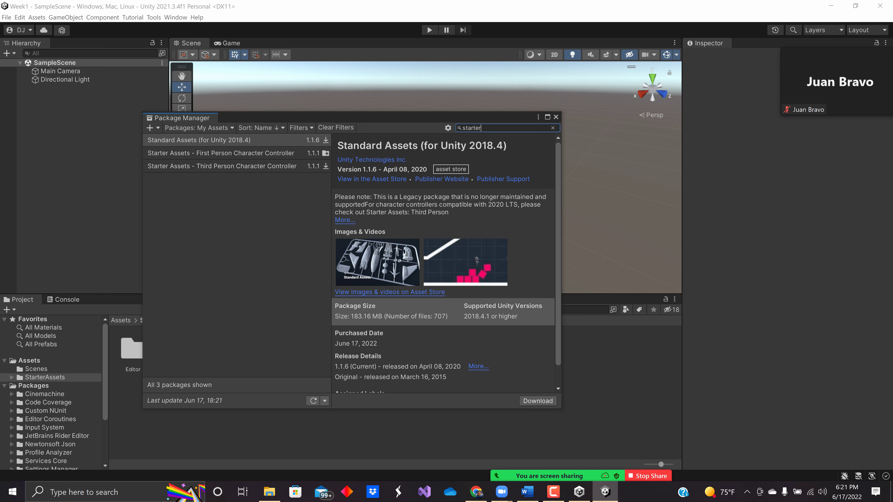
pyautogui.click(222, 166)
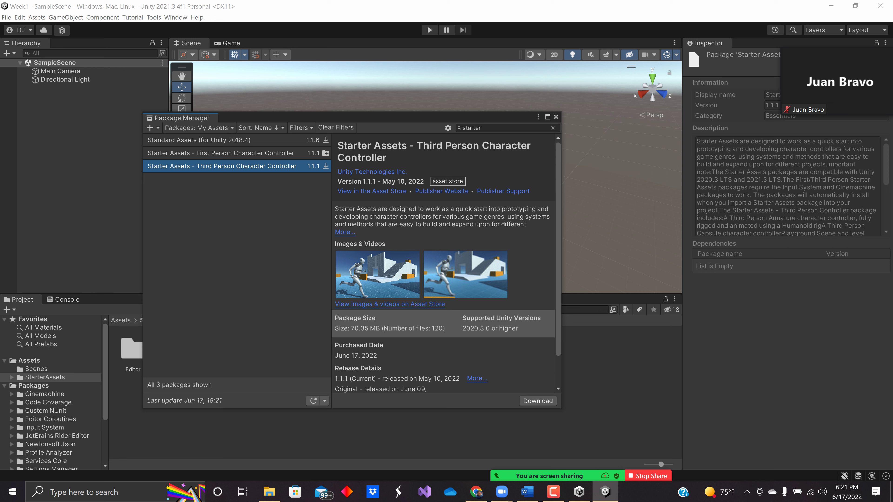
pyautogui.click(538, 401)
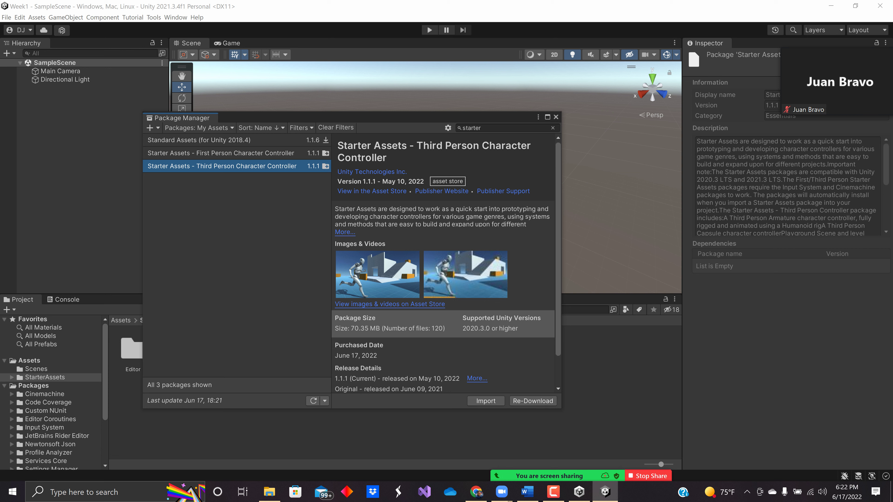
pyautogui.click(485, 401)
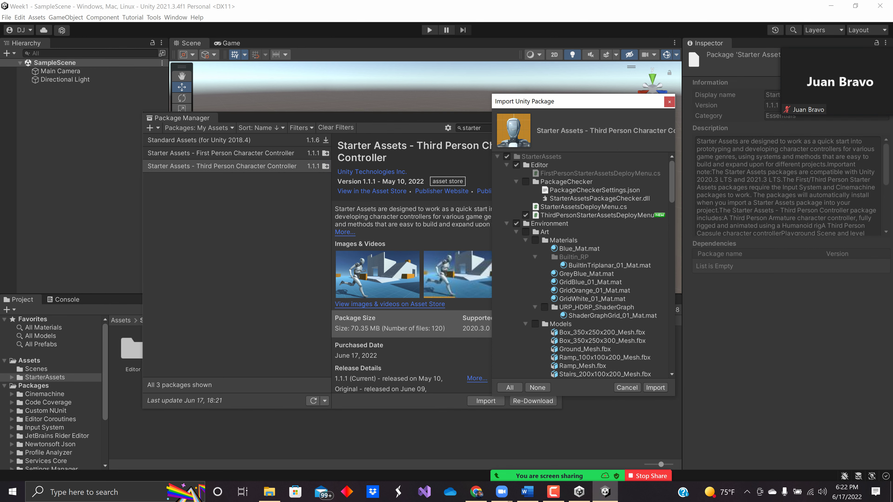
# Import all Third Person Character Controller files into the project.
pyautogui.click(655, 387)
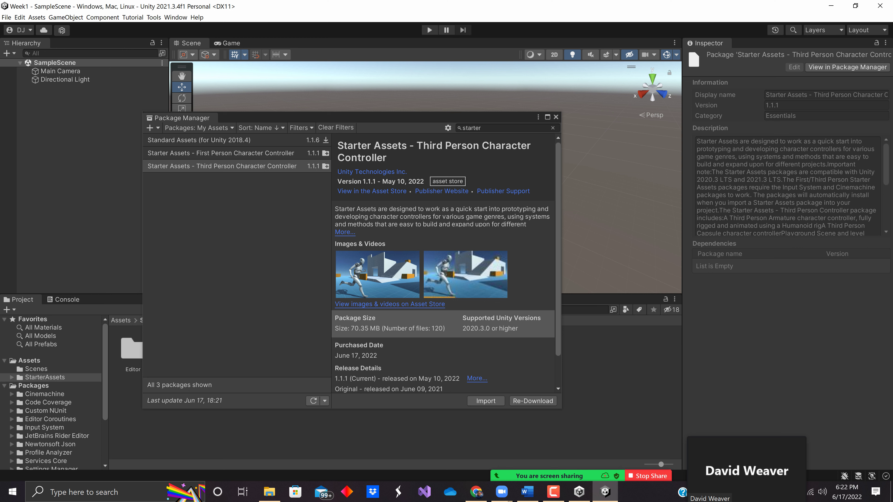
# Close Package Manager and browse Scenes, All Materials, Favorites, then the Assets folder.
pyautogui.click(556, 116)
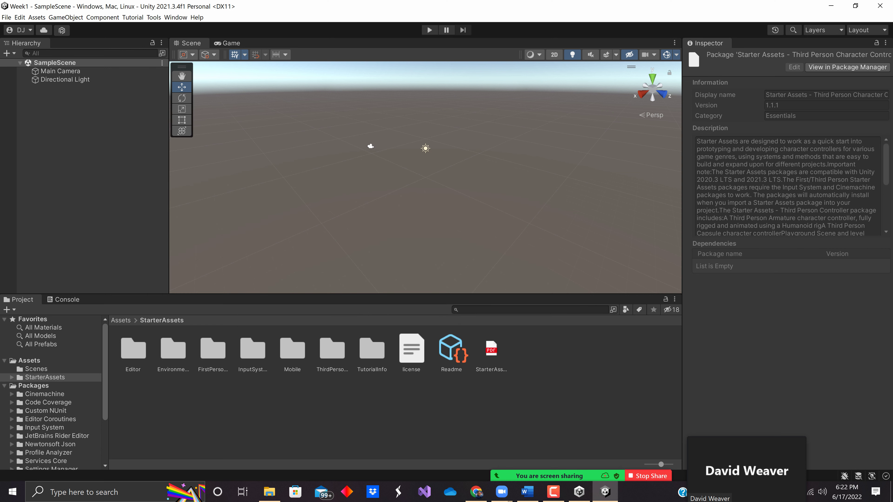
pyautogui.click(35, 368)
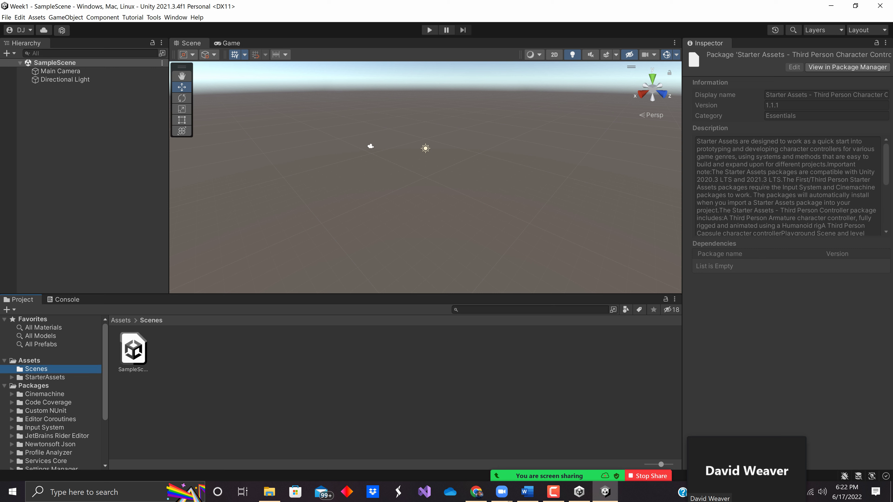
pyautogui.click(44, 328)
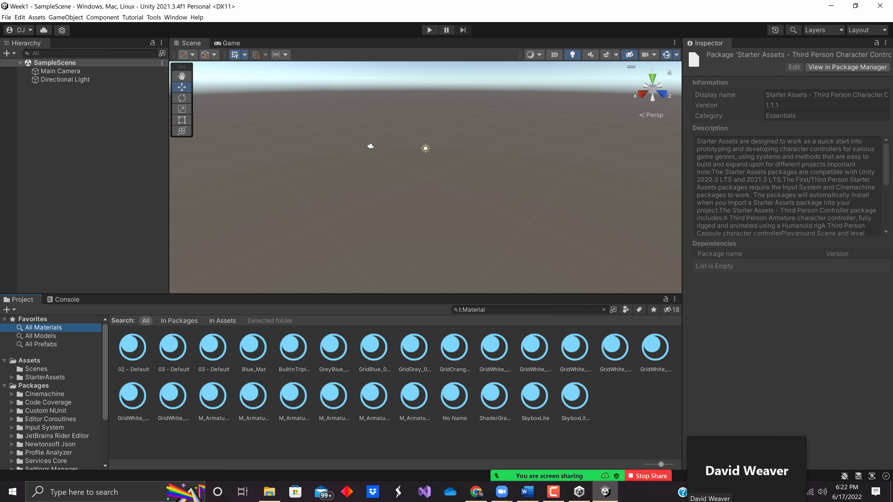
pyautogui.click(32, 319)
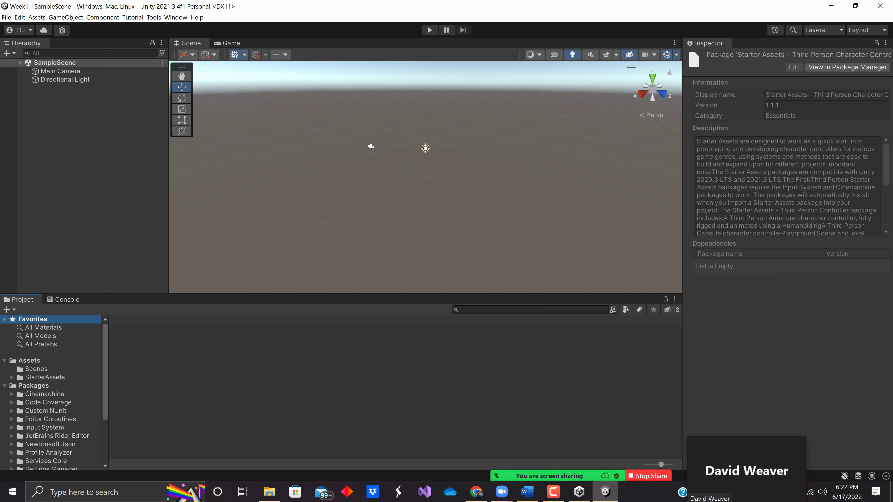
pyautogui.click(29, 361)
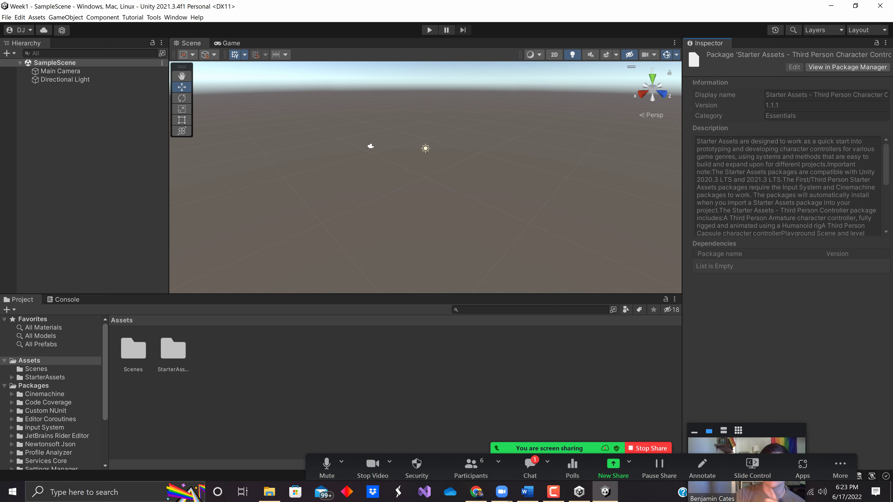
pyautogui.moveTo(756, 443); pyautogui.dragTo(611, 381)
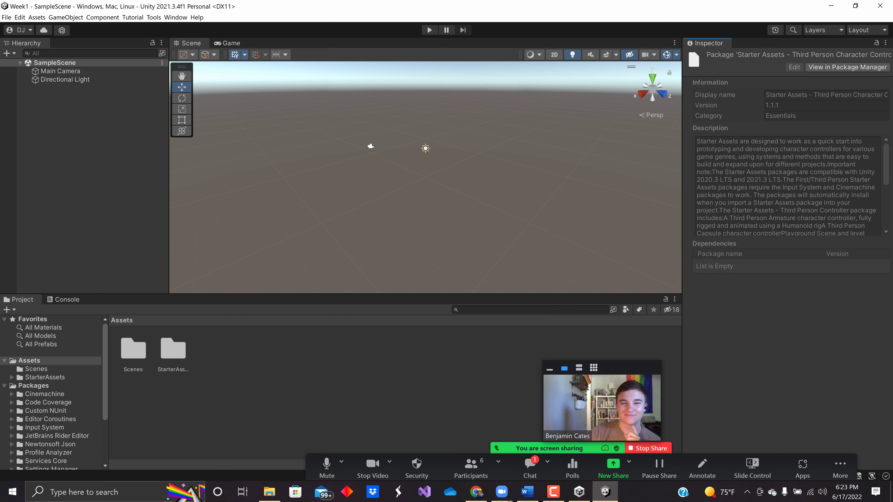
pyautogui.moveTo(610, 380); pyautogui.dragTo(620, 374)
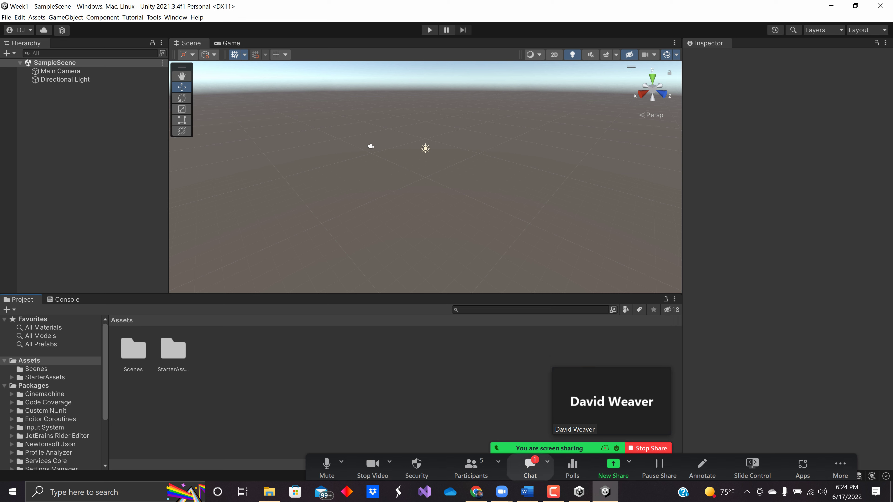
# Open the Zoom meeting chat to read the new 'still installing' message.
pyautogui.click(529, 466)
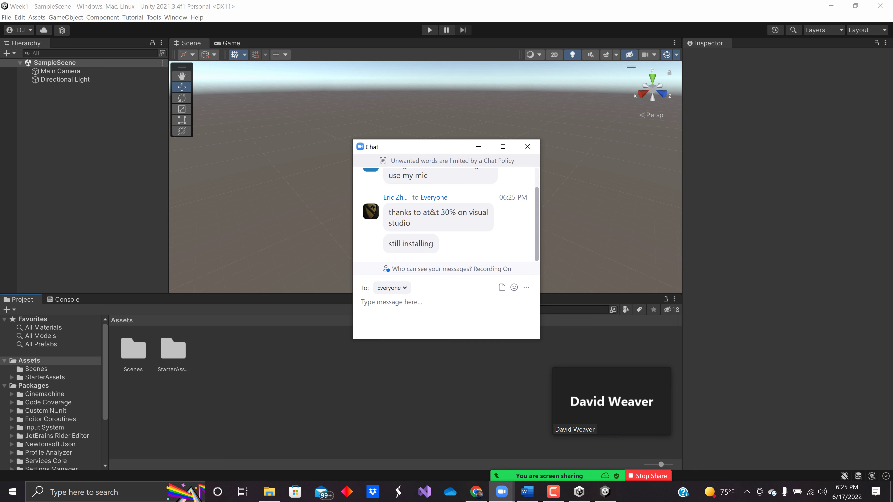
# Move the Zoom chat window off the scene to the lower right, then close it.
pyautogui.moveTo(421, 147); pyautogui.dragTo(754, 126)
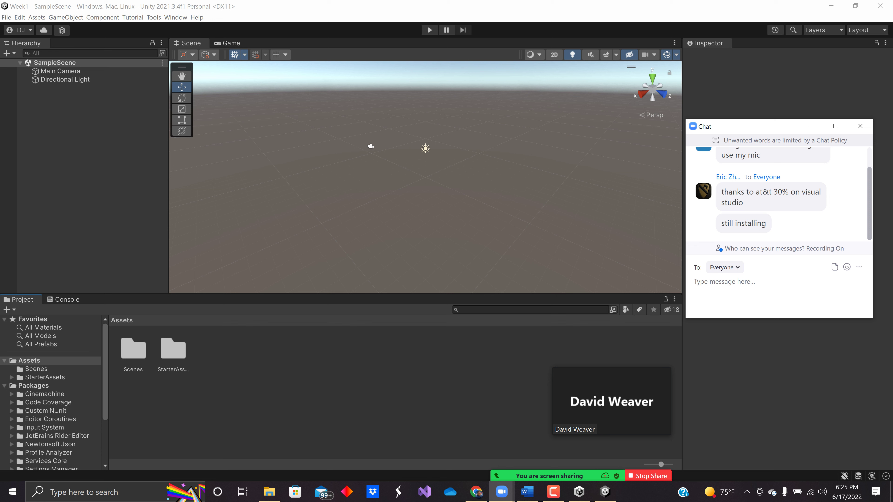
pyautogui.moveTo(612, 398)
pyautogui.moveTo(755, 126); pyautogui.dragTo(776, 159)
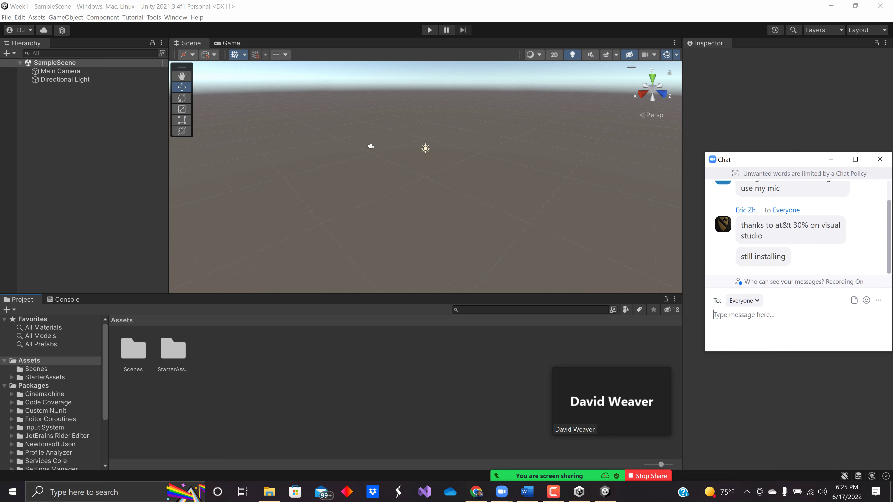
pyautogui.moveTo(773, 159); pyautogui.dragTo(772, 281)
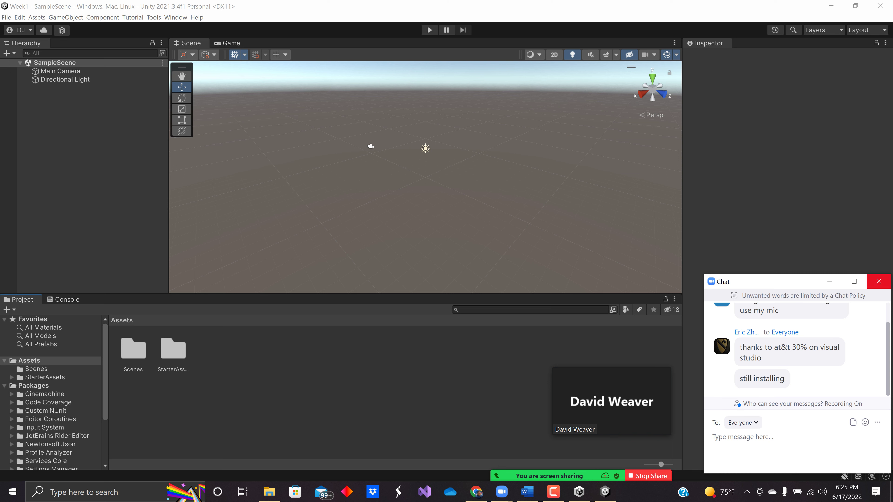
pyautogui.click(878, 282)
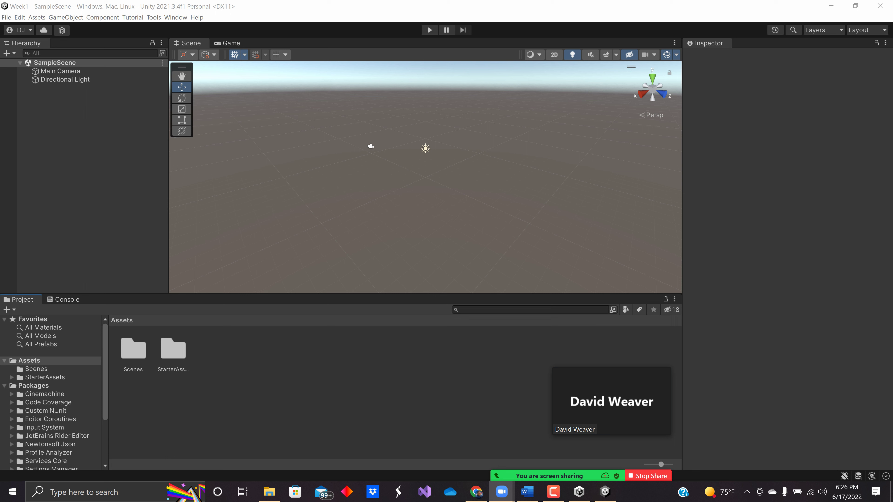
# Inspect the Main Camera and Directional Light, orbit the scene, and switch to Top view.
pyautogui.click(370, 146)
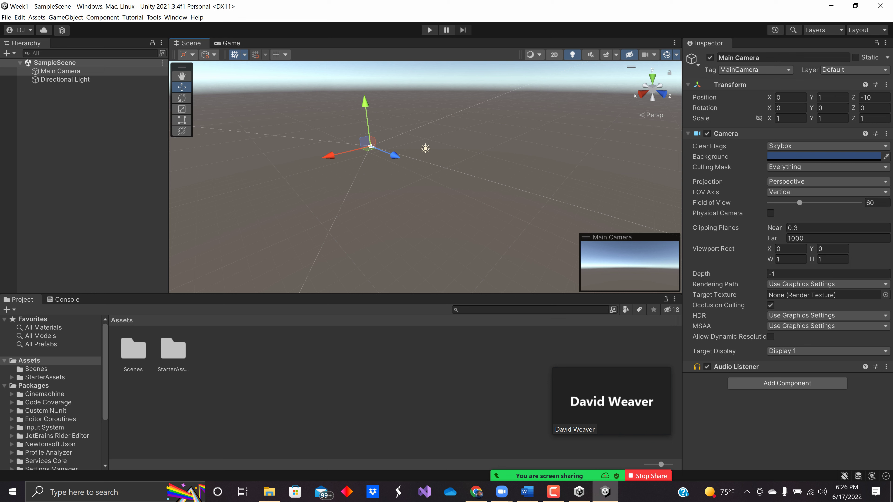
pyautogui.click(425, 148)
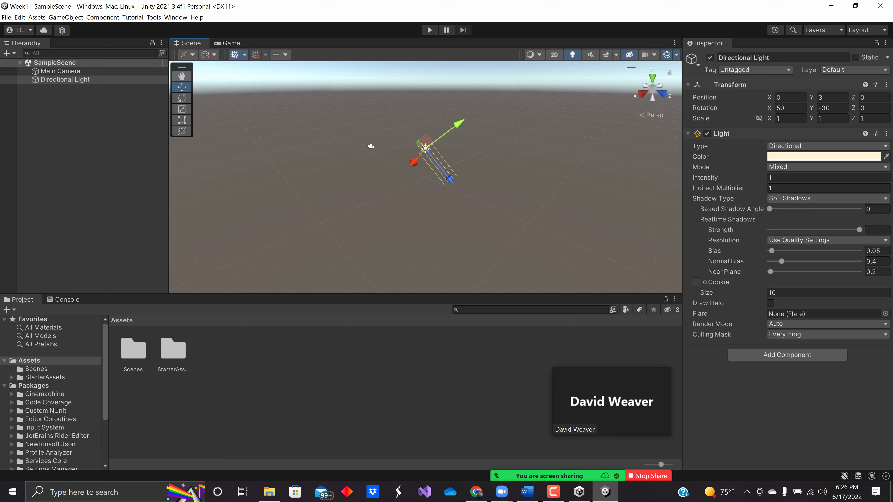
pyautogui.click(182, 76)
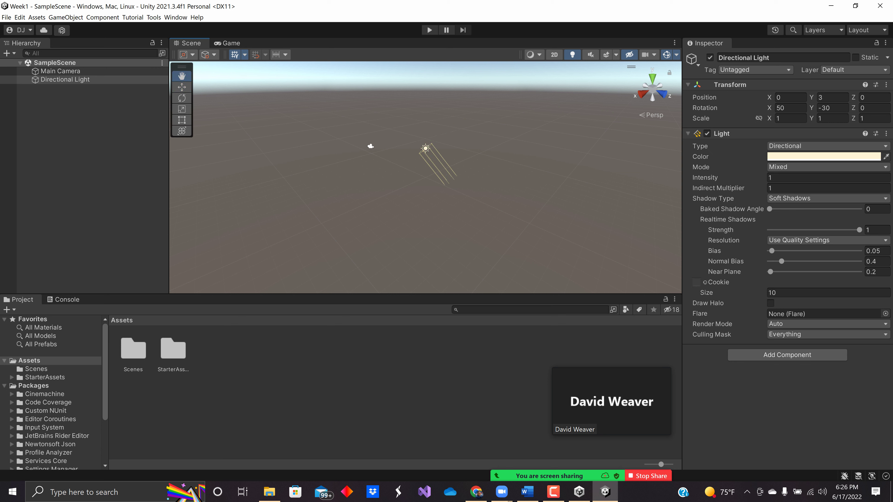
pyautogui.moveTo(425, 148); pyautogui.dragTo(450, 145)
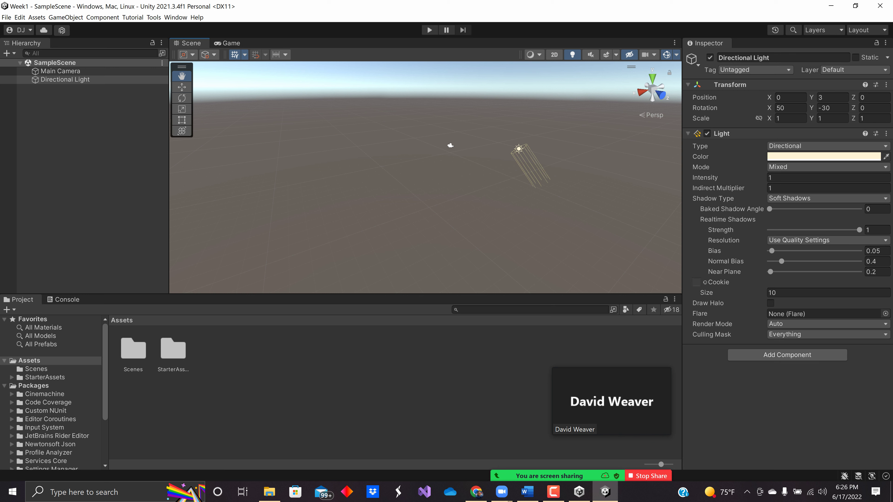
pyautogui.moveTo(425, 176); pyautogui.dragTo(487, 177, button='right')
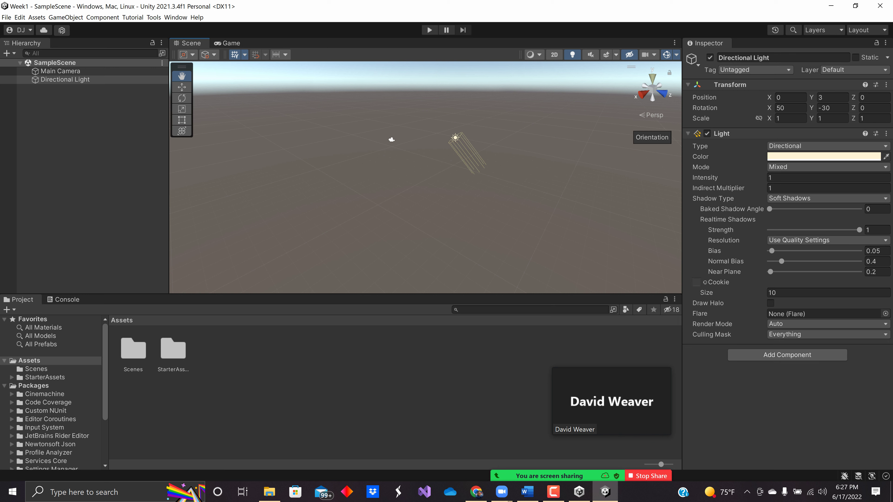
pyautogui.click(652, 79)
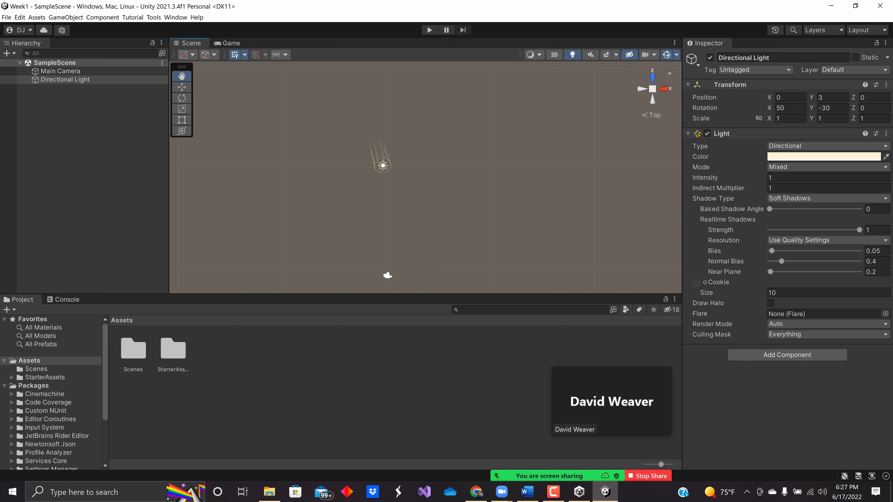
pyautogui.click(60, 71)
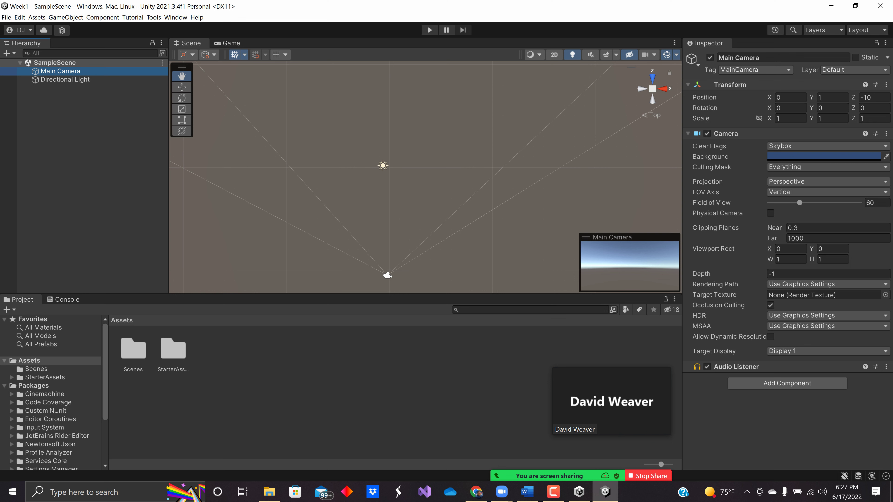
pyautogui.hotkey('ctrl', '2')
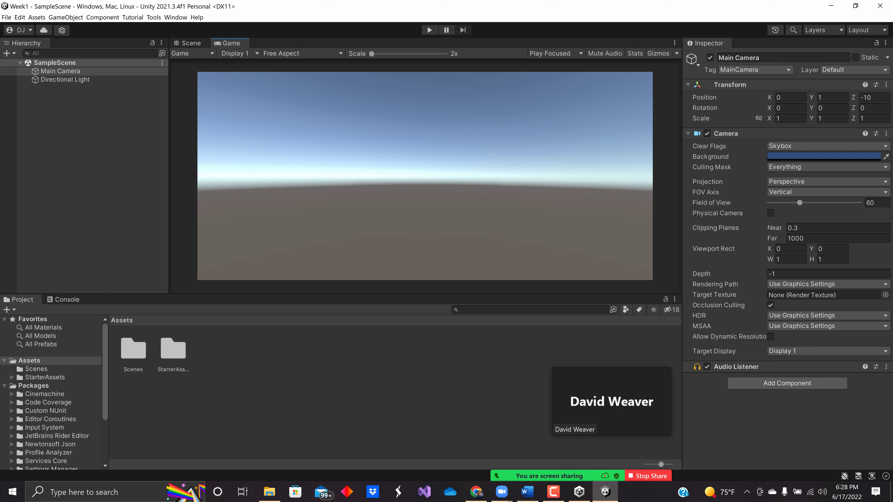
pyautogui.hotkey('ctrl', '1')
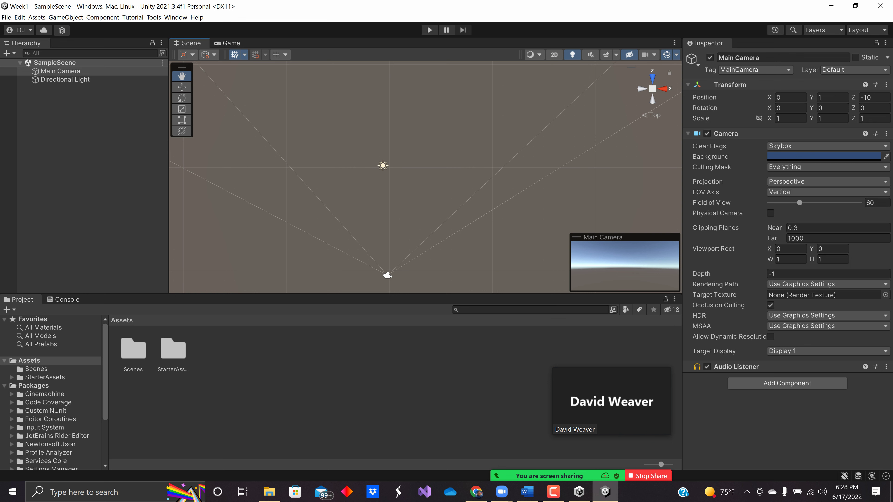
pyautogui.hotkey('ctrl', '2')
pyautogui.moveTo(227, 43); pyautogui.dragTo(125, 299)
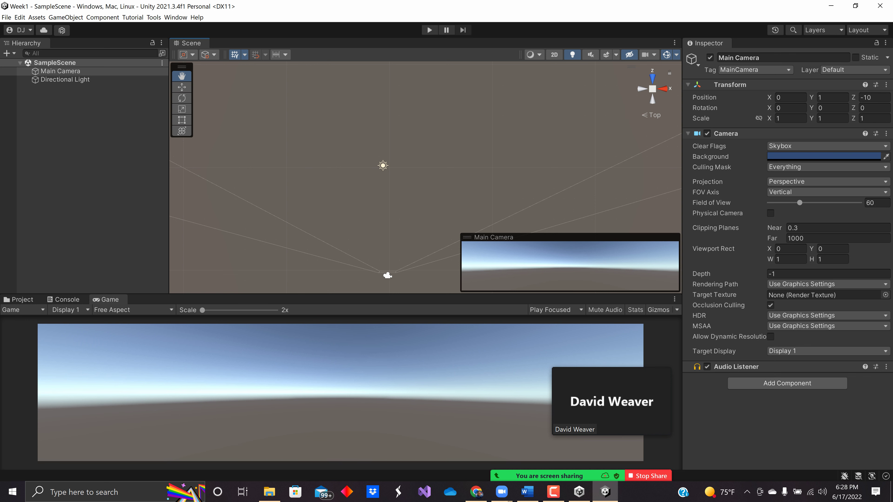
pyautogui.hotkey('shift', 'd')
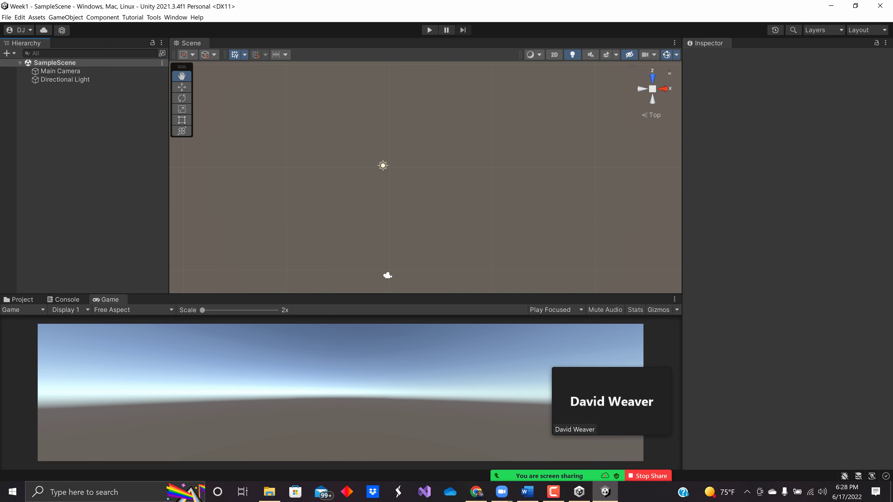
pyautogui.moveTo(110, 299); pyautogui.dragTo(231, 42)
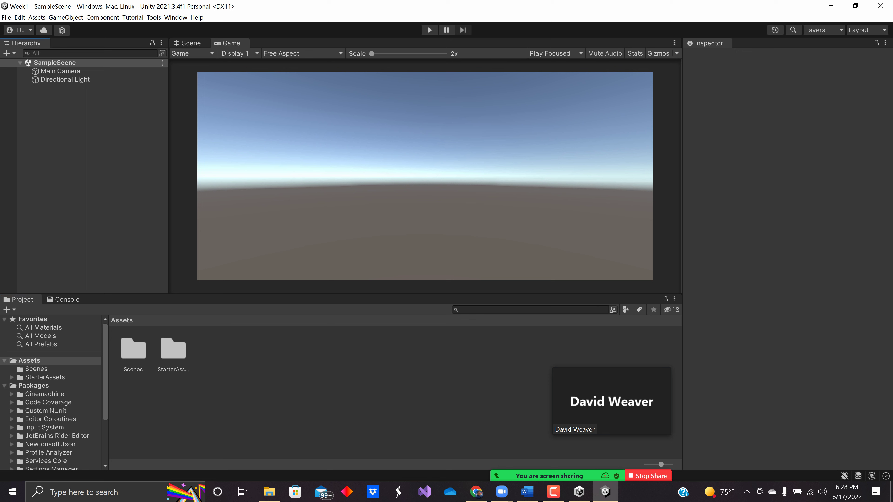
pyautogui.hotkey('ctrl', '1')
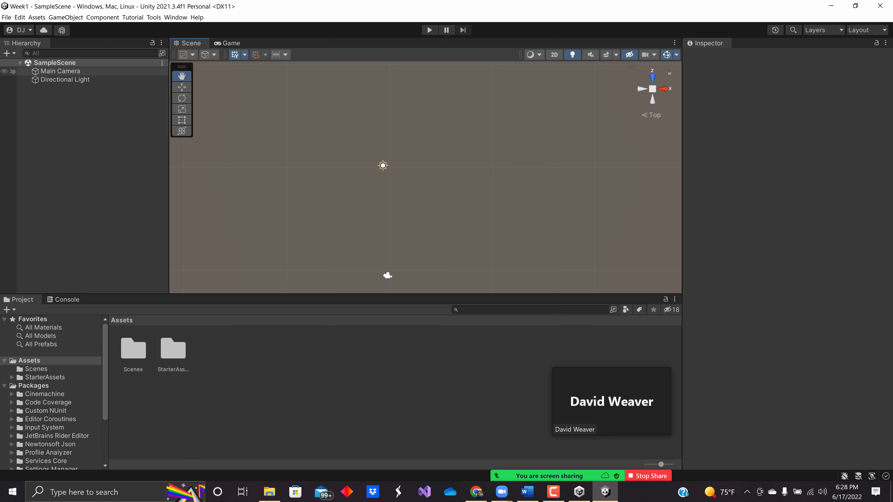
pyautogui.click(60, 70)
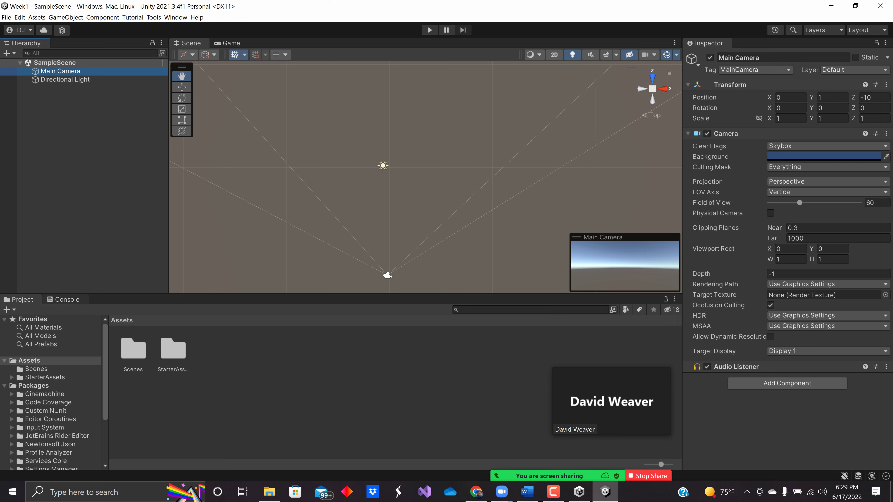
pyautogui.click(63, 300)
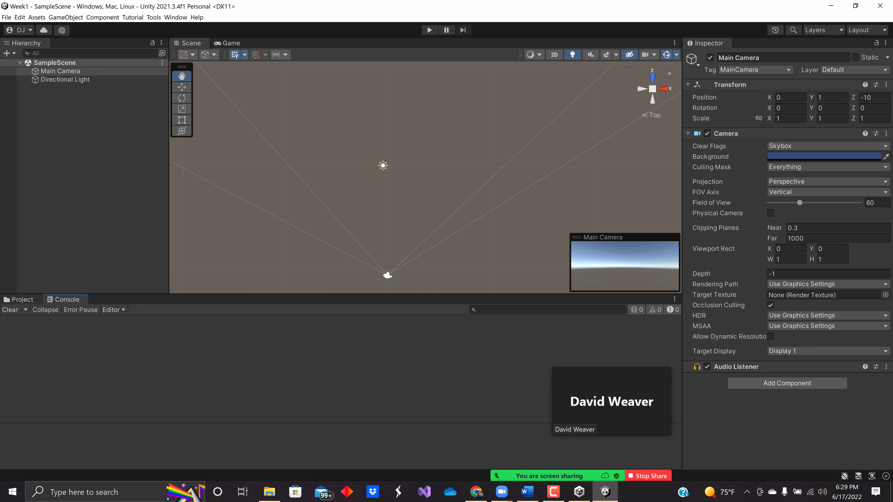
pyautogui.click(21, 299)
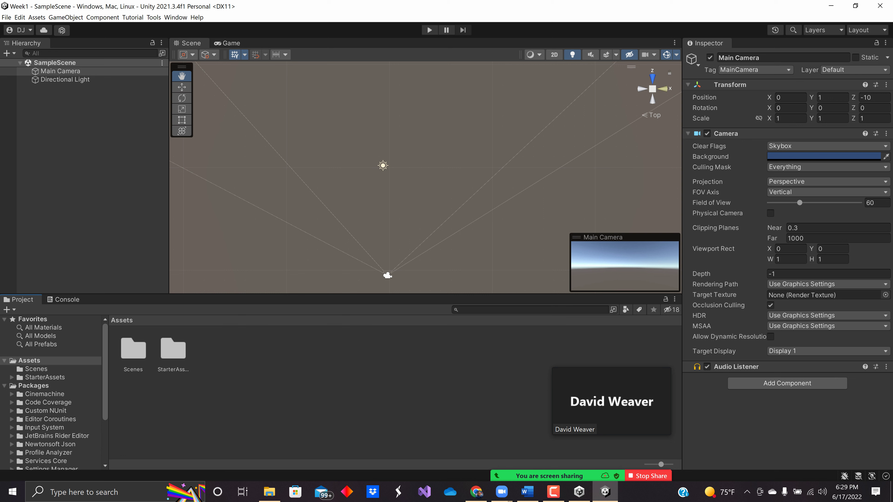
pyautogui.click(663, 89)
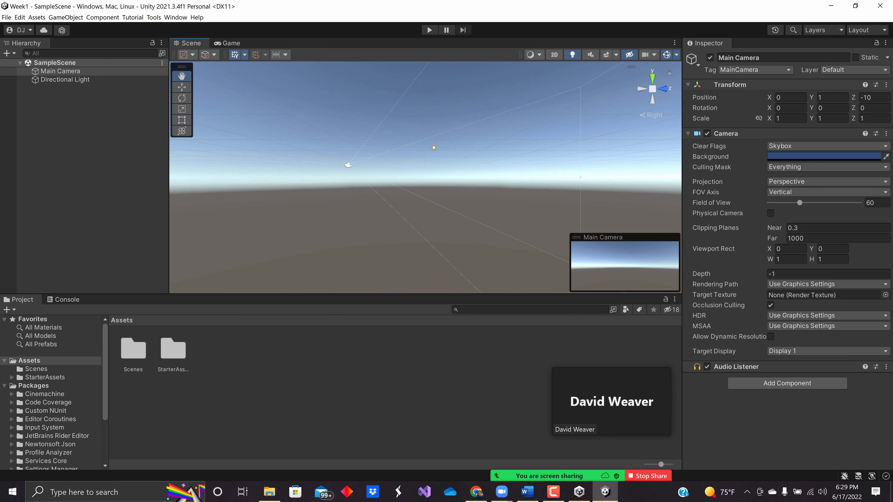
pyautogui.moveTo(421, 158); pyautogui.dragTo(457, 193, button='right')
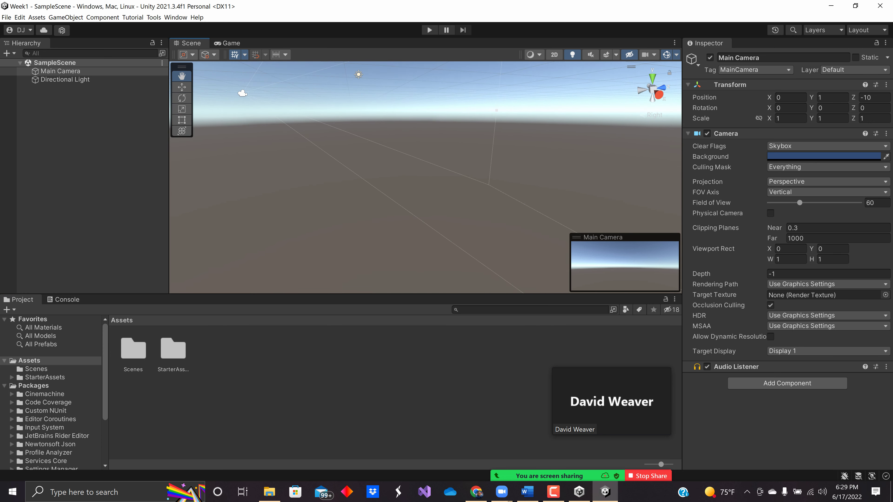
pyautogui.moveTo(242, 93); pyautogui.dragTo(225, 70, button='right')
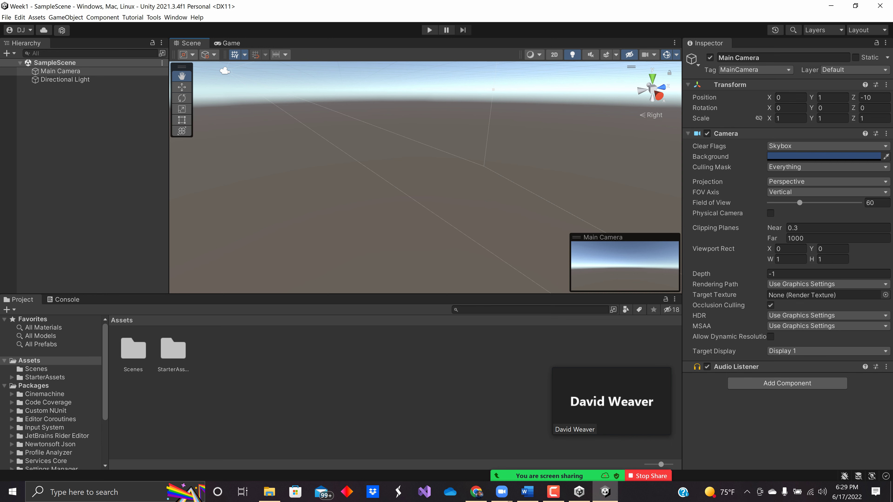
pyautogui.scroll(-5, 425, 178)
pyautogui.moveTo(440, 167)
pyautogui.mouseDown(button='right')
pyautogui.moveTo(441, 183)
pyautogui.moveTo(442, 155)
pyautogui.mouseUp(button='right')
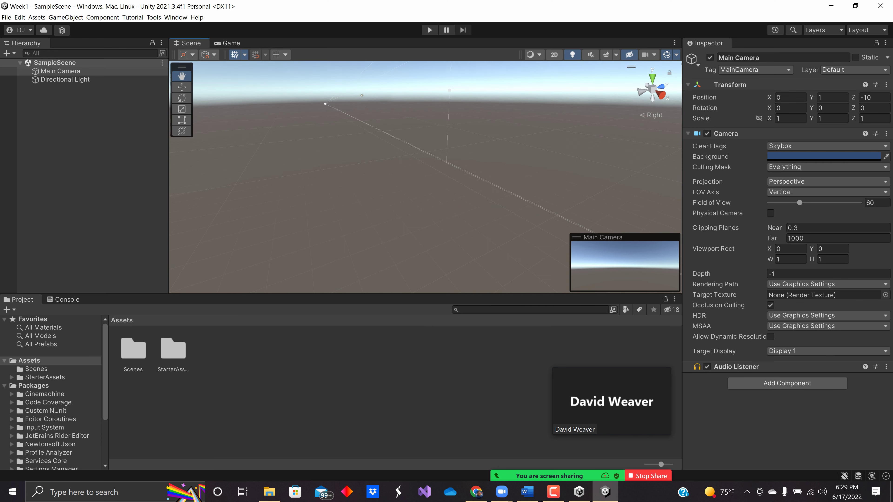
pyautogui.moveTo(442, 155); pyautogui.dragTo(393, 220, button='middle')
pyautogui.scroll(-2, 393, 219)
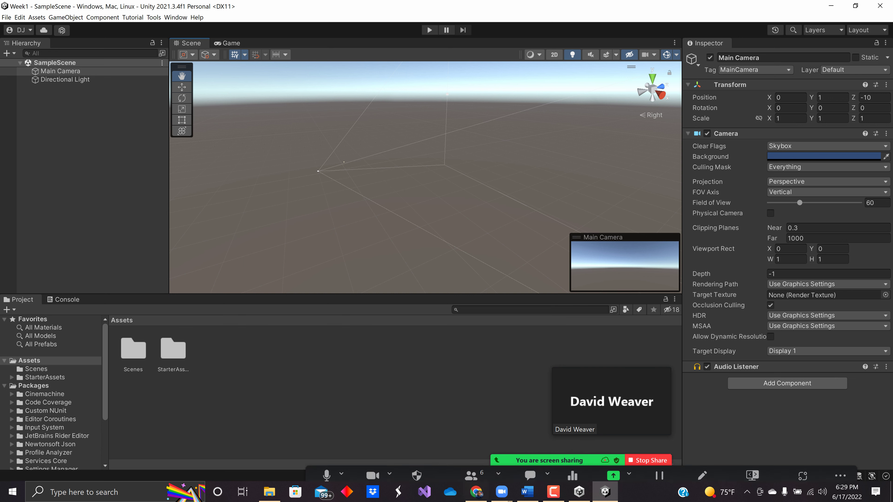
# Check the meeting chat, then add a 3D Object > Cube from the Hierarchy.
pyautogui.click(530, 466)
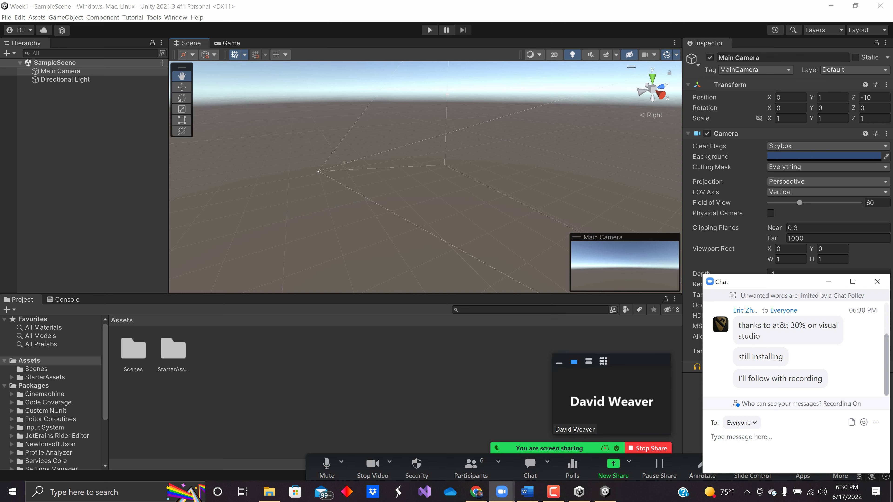
pyautogui.click(877, 281)
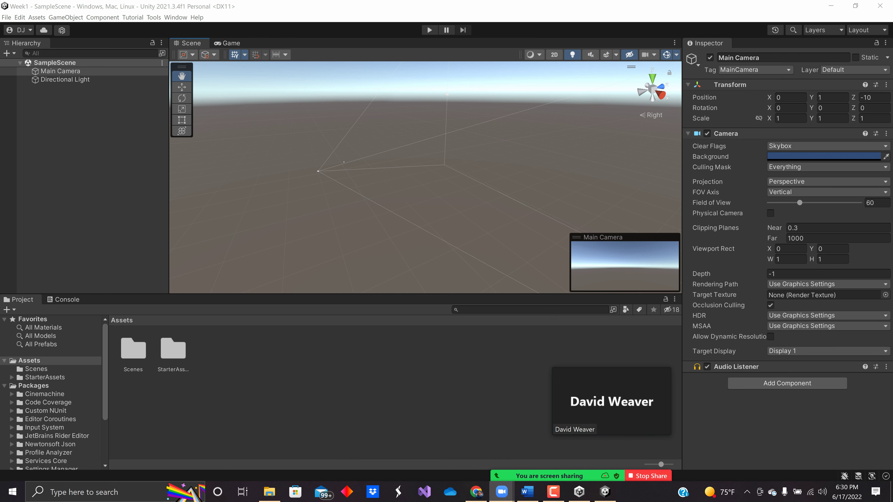
pyautogui.click(66, 17)
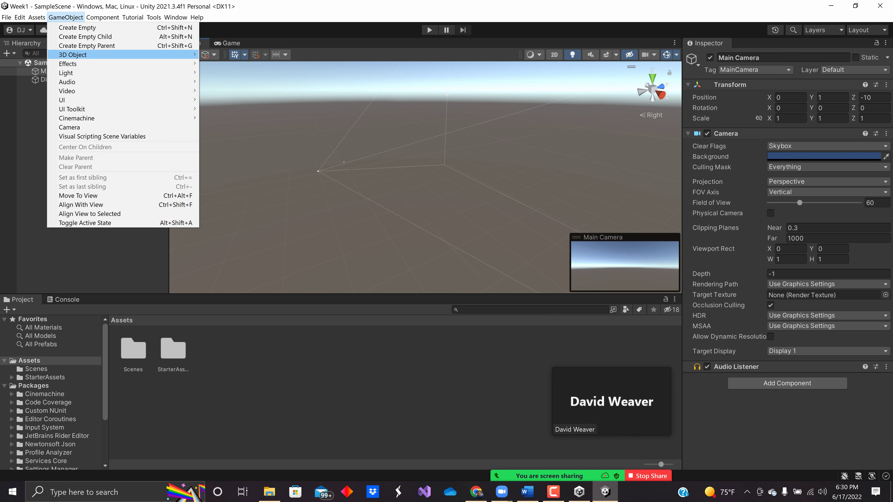
pyautogui.moveTo(73, 55)
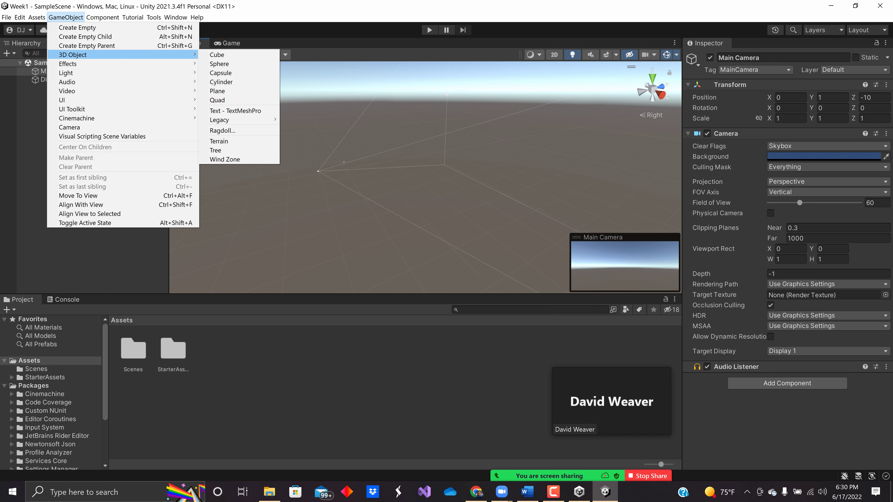
pyautogui.moveTo(133, 17)
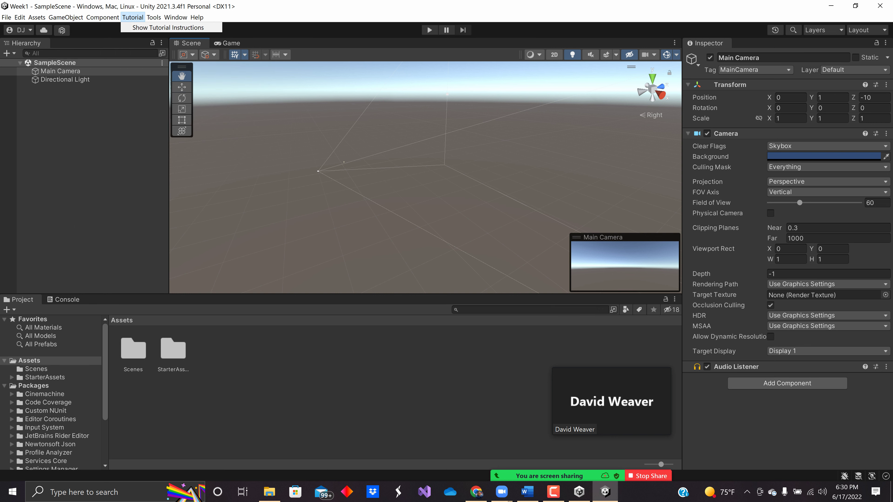
pyautogui.rightClick(63, 156)
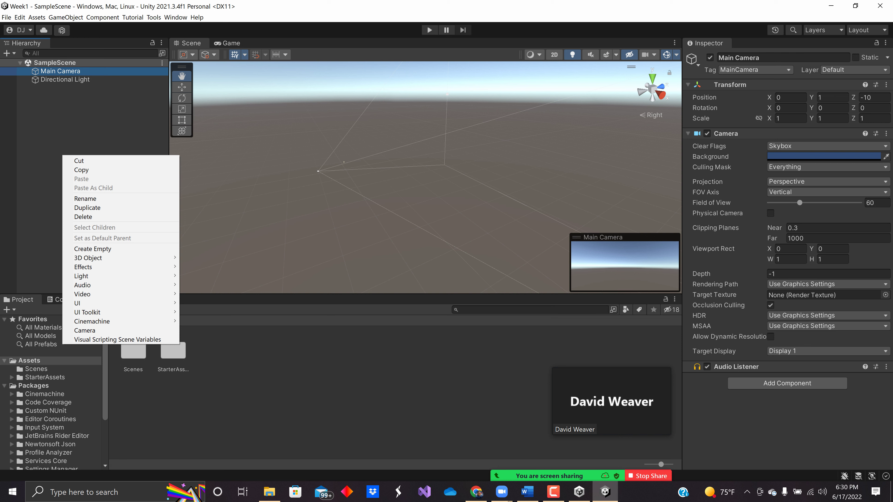
pyautogui.moveTo(106, 258)
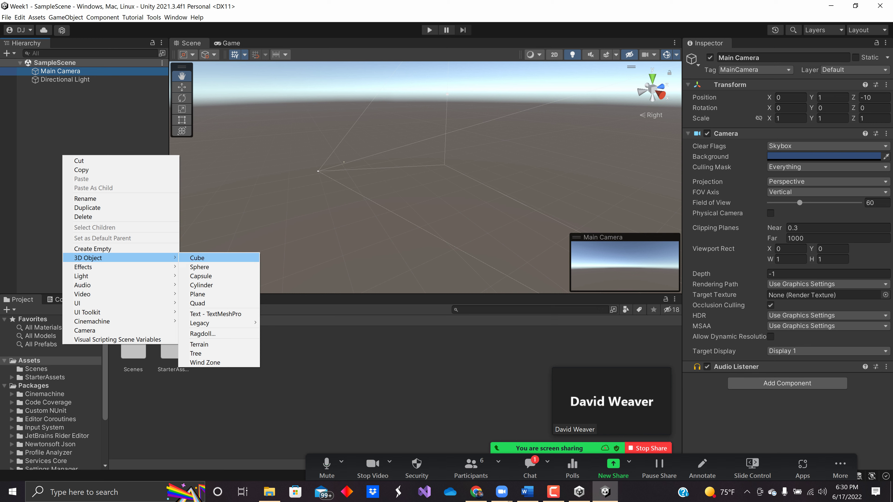
pyautogui.click(197, 258)
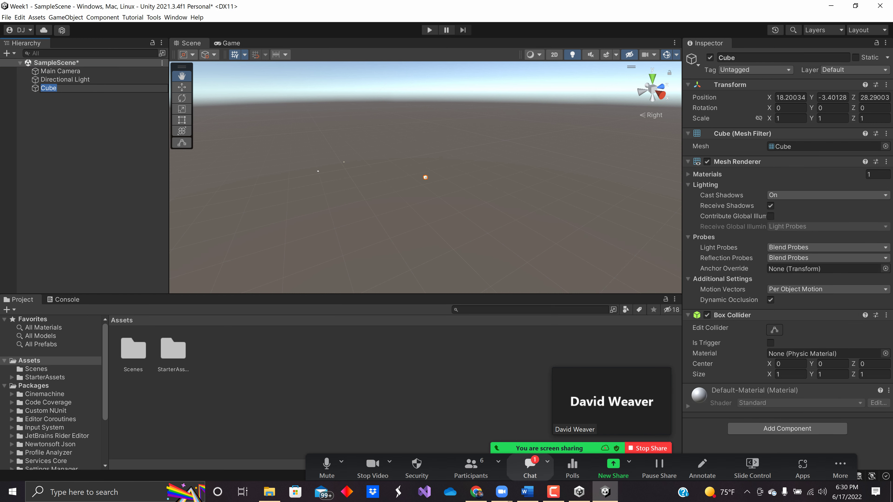
# Frame the new Cube with F and set its X and Z scale to 50.
pyautogui.click(529, 466)
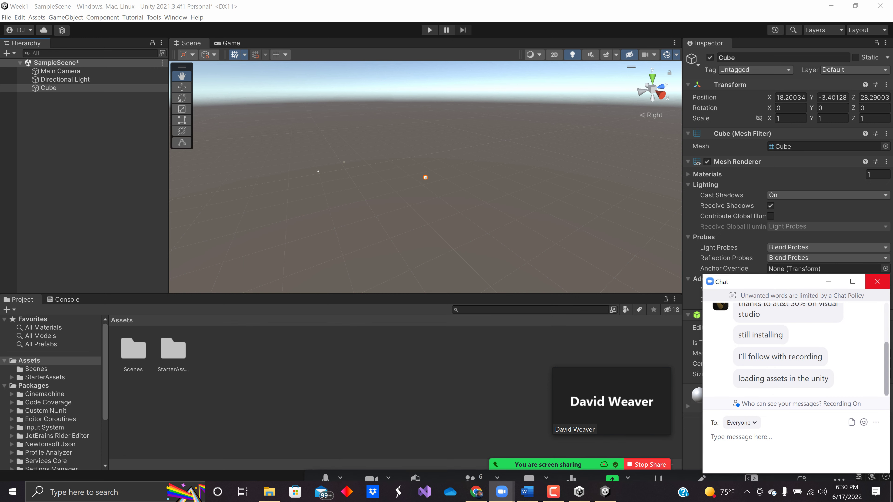
pyautogui.click(877, 281)
pyautogui.press('f')
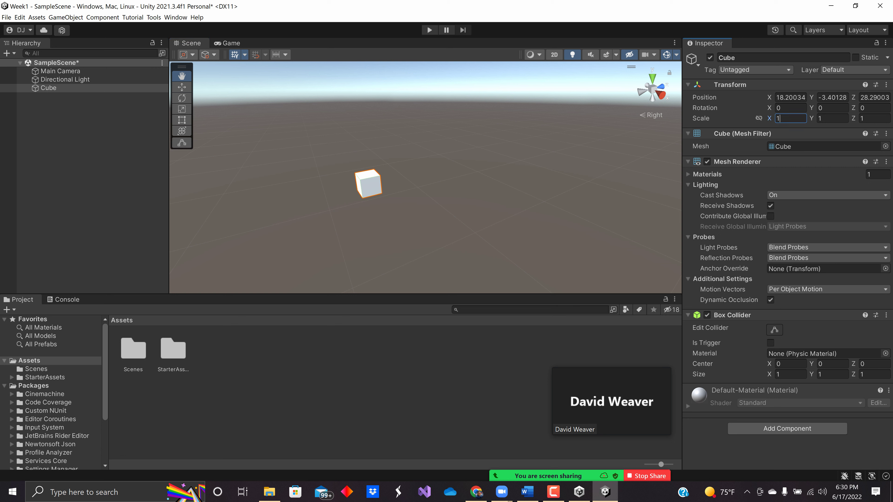
pyautogui.click(790, 118)
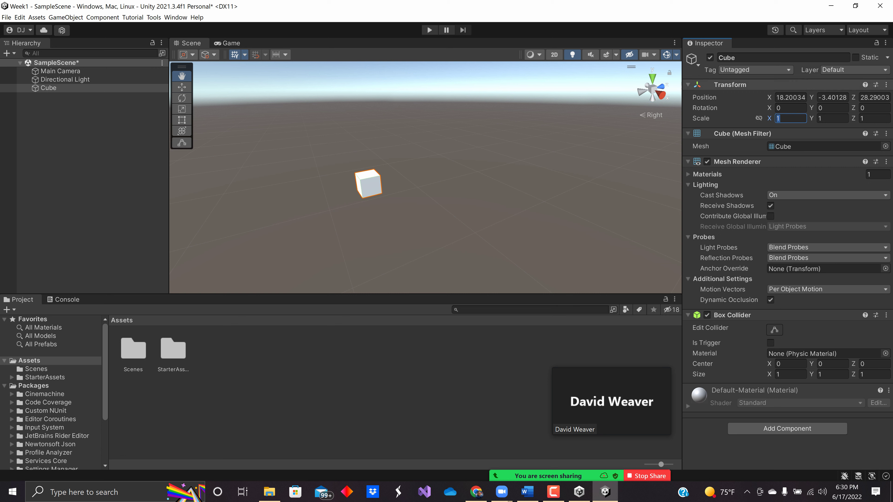
pyautogui.press('Right')
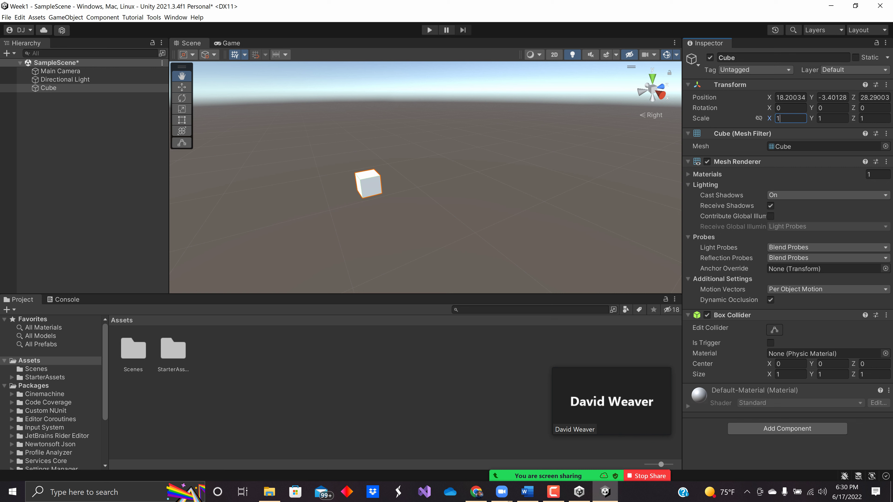
pyautogui.hotkey('ctrl', 'a')
pyautogui.write('50')
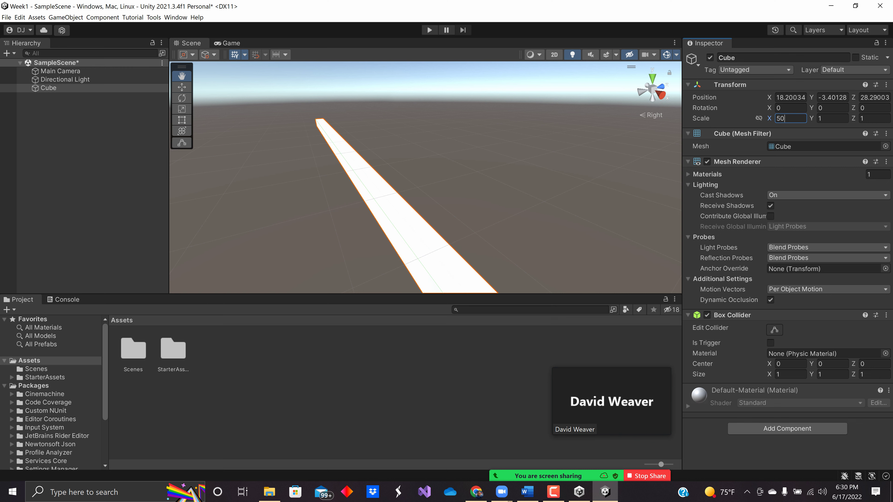
pyautogui.click(874, 118)
pyautogui.write('50')
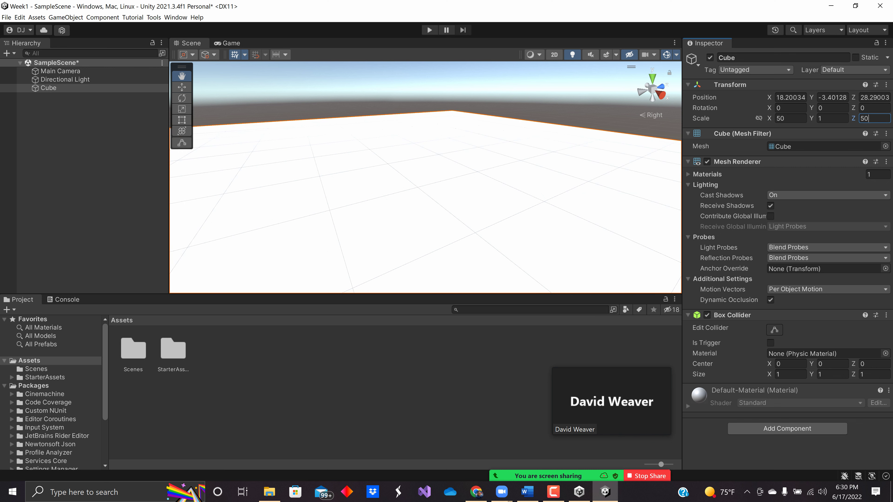
pyautogui.scroll(-6, 425, 178)
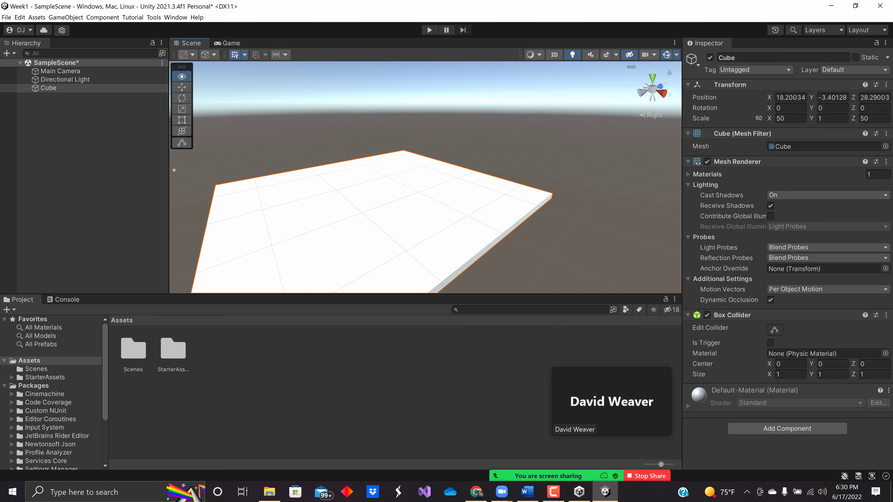
pyautogui.keyDown('alt'); pyautogui.moveTo(426, 178); pyautogui.dragTo(346, 105); pyautogui.keyUp('alt')
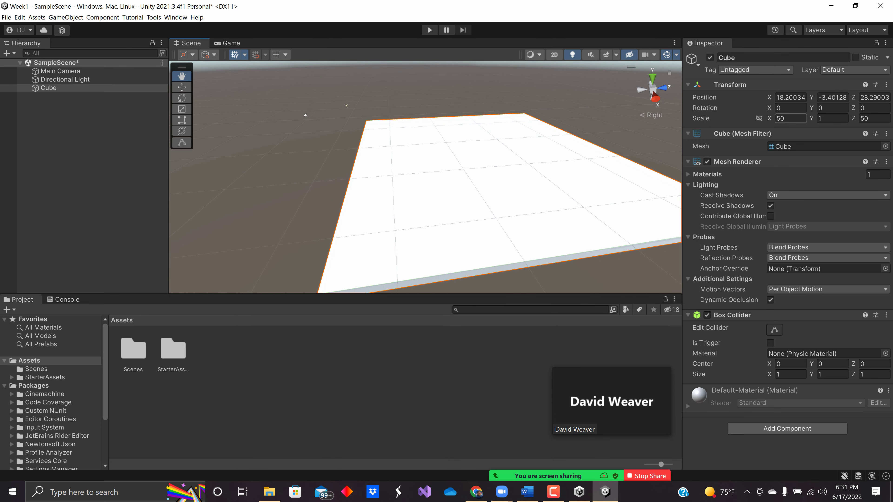
# Increase the Cube's X and Z scale to 100 for a 100 × 1 × 100 slab.
pyautogui.click(790, 118)
pyautogui.write('100')
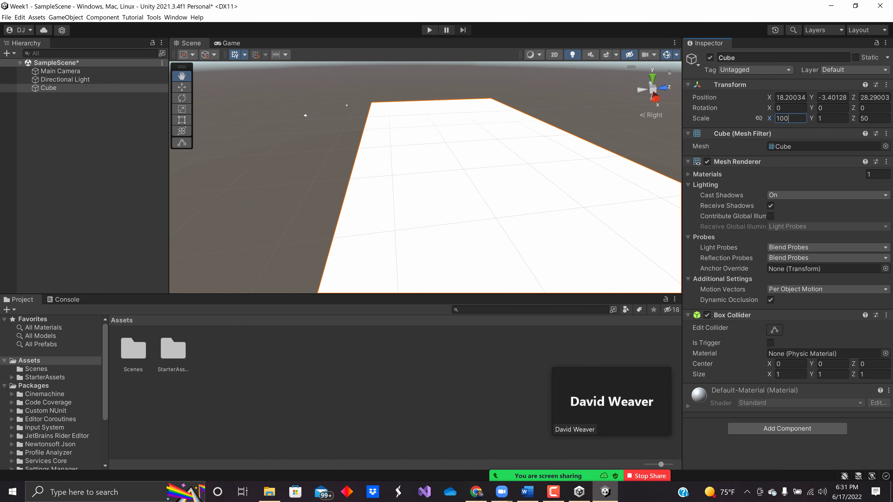
pyautogui.press('Tab')
pyautogui.press('Tab')
pyautogui.write('100')
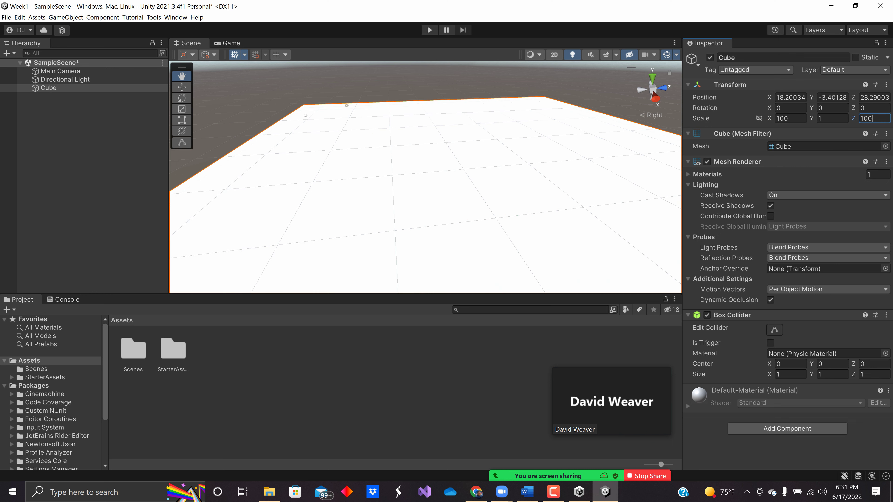
pyautogui.press('Return')
pyautogui.scroll(-4, 425, 178)
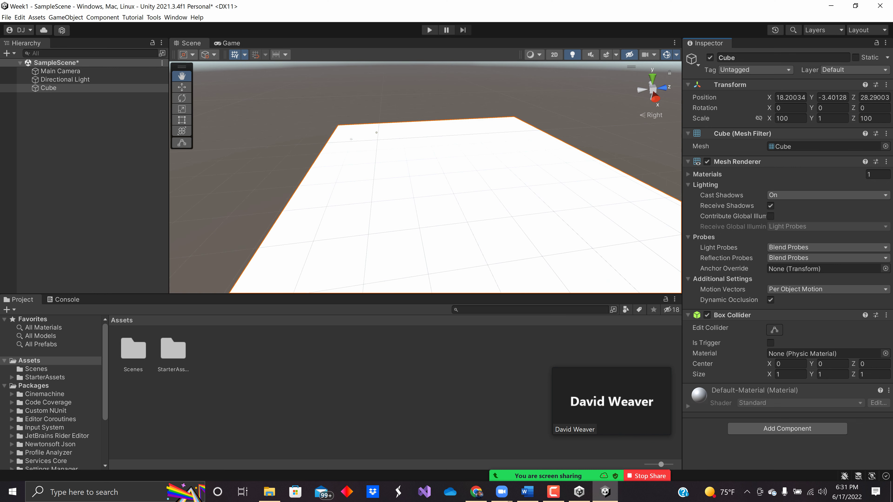
pyautogui.keyDown('alt'); pyautogui.moveTo(425, 178); pyautogui.dragTo(380, 168); pyautogui.keyUp('alt')
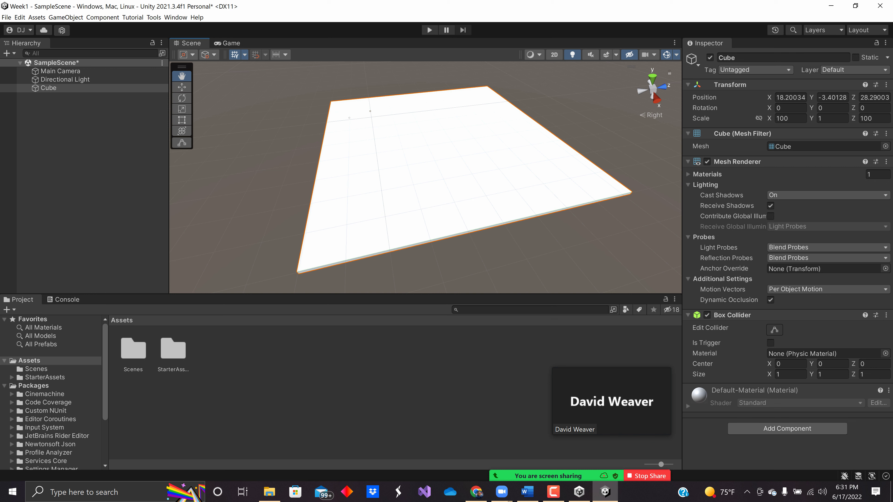
# Drag Grid Orange_01_Mat from All Materials onto the ground slab, then return to Assets.
pyautogui.click(40, 327)
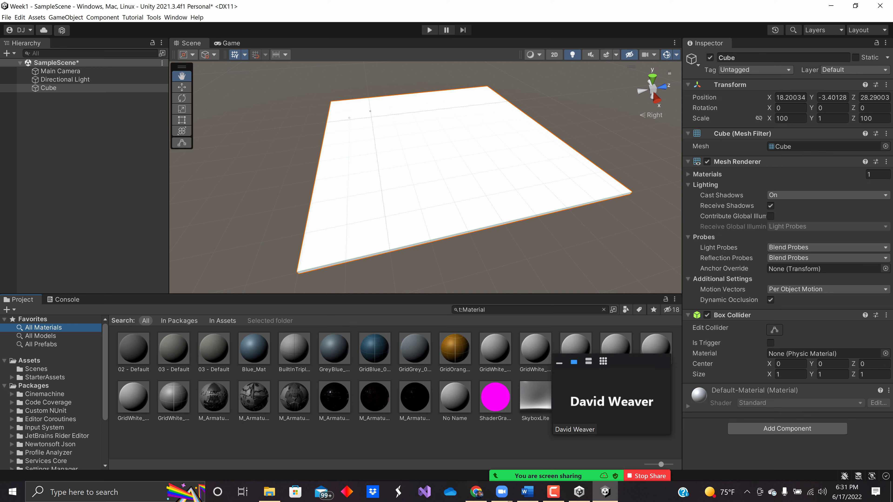
pyautogui.moveTo(612, 415); pyautogui.dragTo(717, 464)
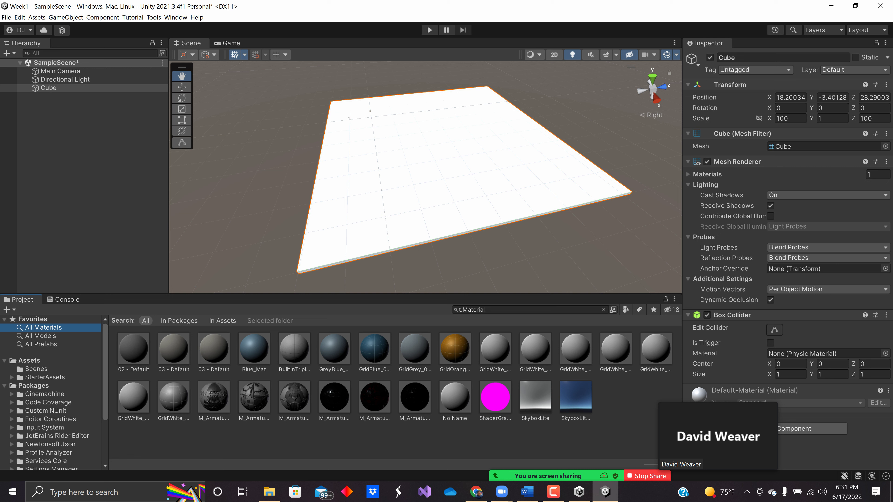
pyautogui.moveTo(455, 348); pyautogui.dragTo(457, 175)
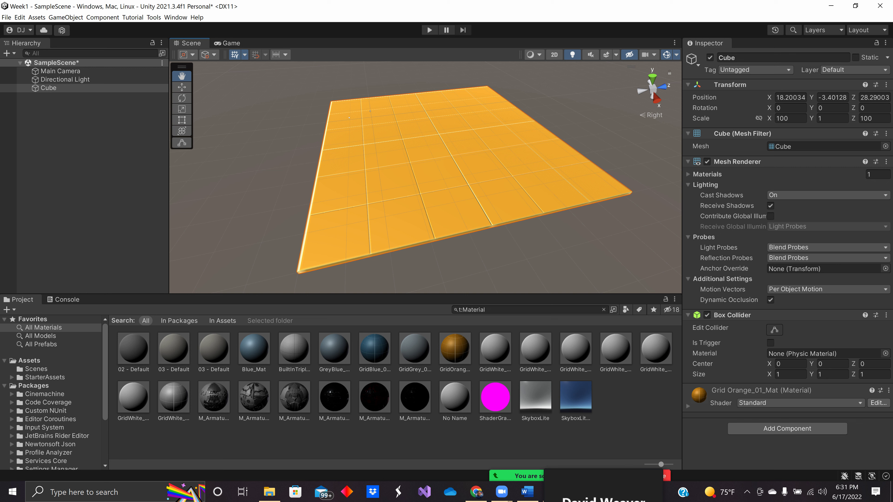
pyautogui.click(29, 360)
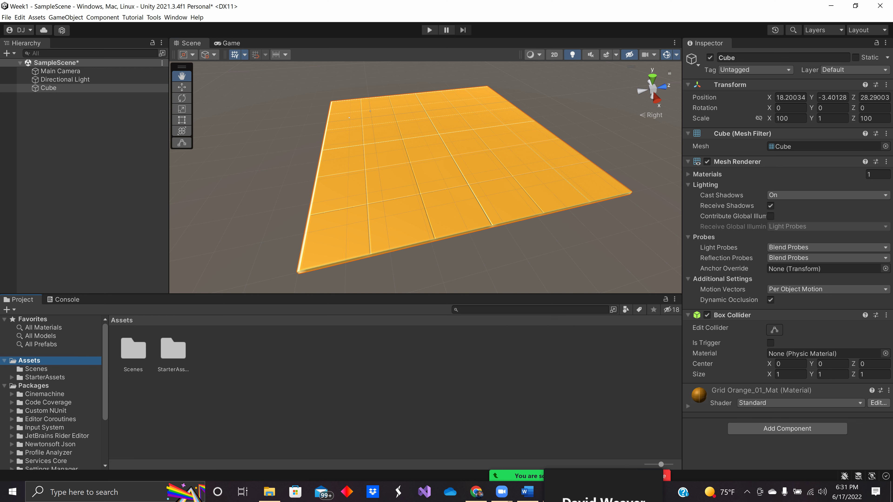
# Create a new material in Assets and give its Albedo a saturated blue colour.
pyautogui.rightClick(341, 363)
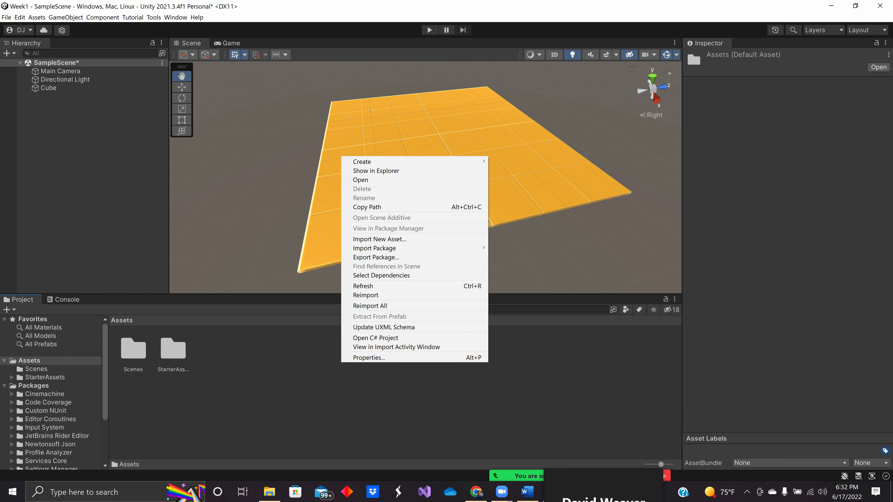
pyautogui.moveTo(372, 161)
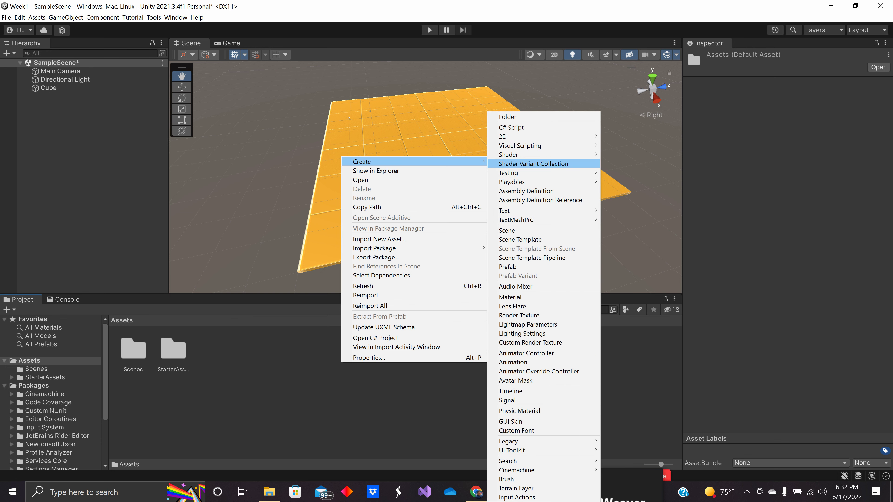
pyautogui.click(509, 297)
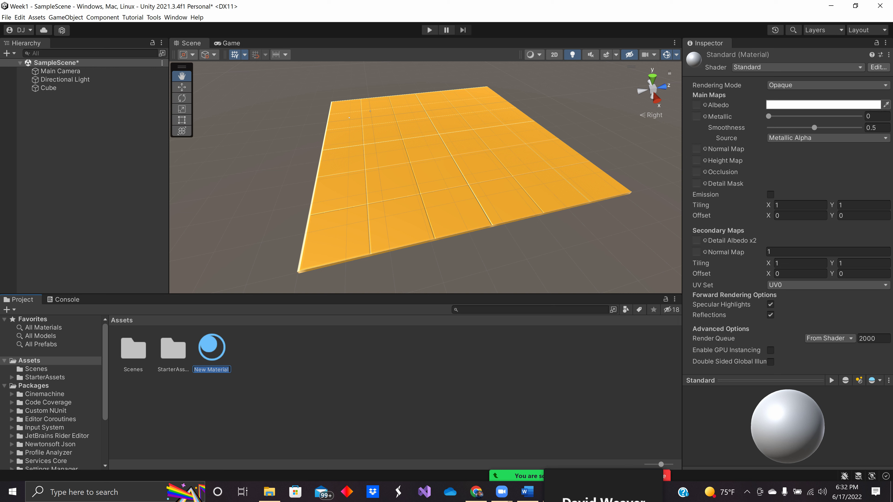
pyautogui.click(823, 104)
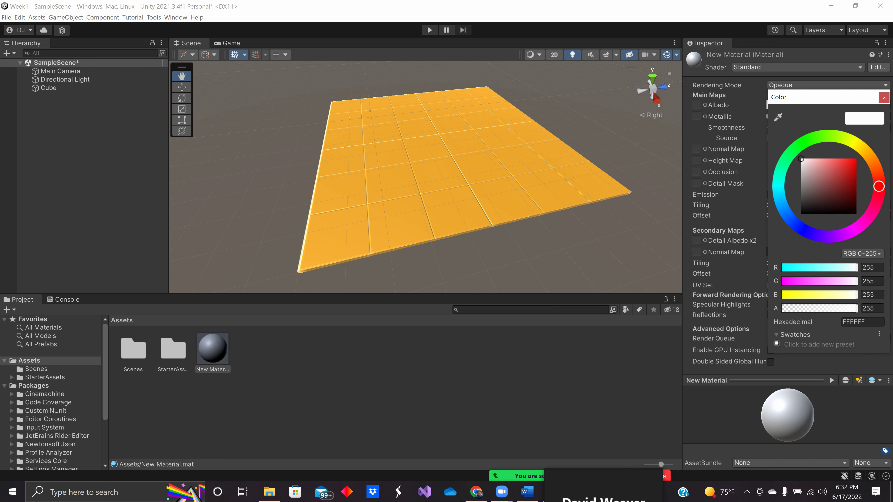
pyautogui.click(801, 228)
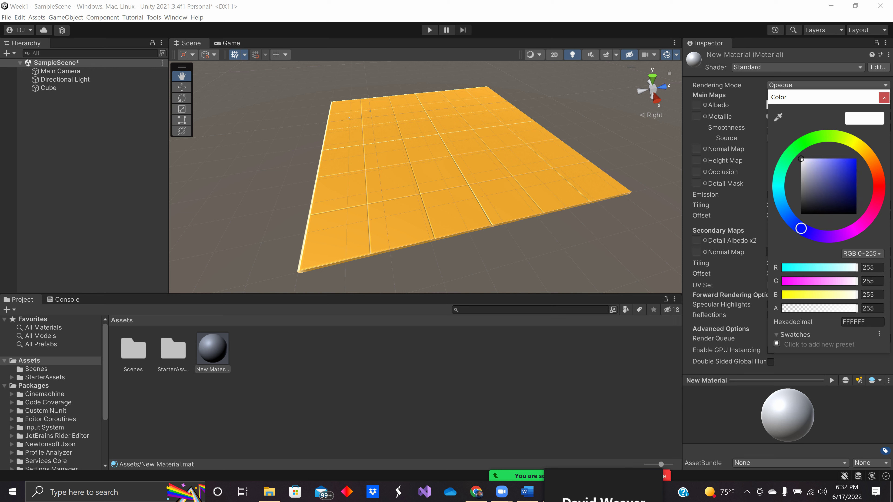
pyautogui.click(850, 161)
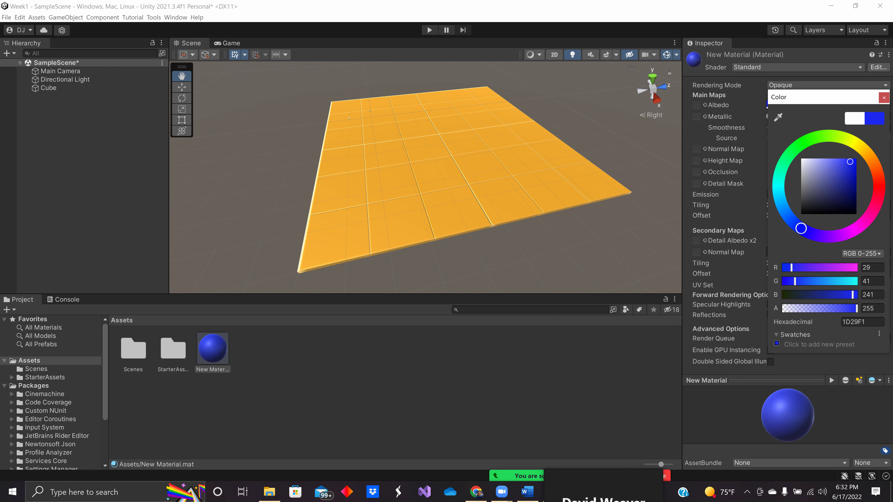
# Rename the material to 'Blue' and apply it to the ground plane.
pyautogui.click(212, 369)
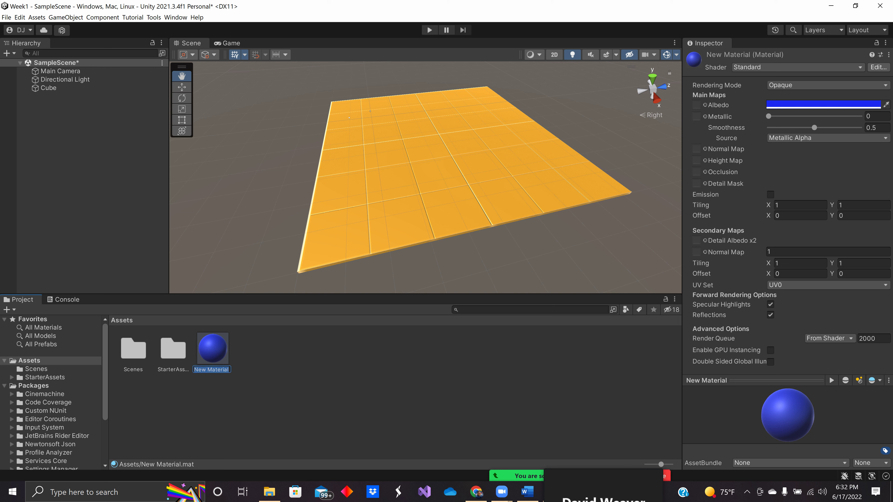
pyautogui.write('Blue')
pyautogui.press('Return')
pyautogui.moveTo(213, 349); pyautogui.dragTo(457, 176)
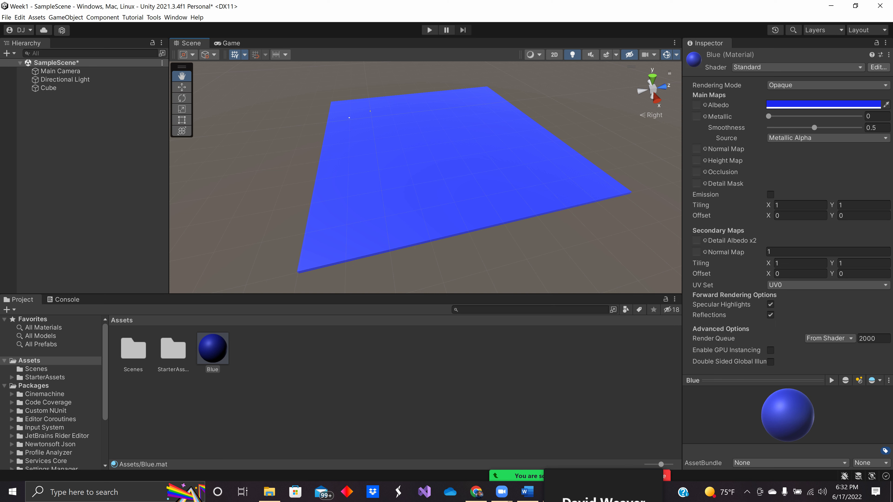
# Try dragging tile.jpg from Desktop\Unity\book_resources into Assets; dismiss the copy-failed error.
pyautogui.click(269, 492)
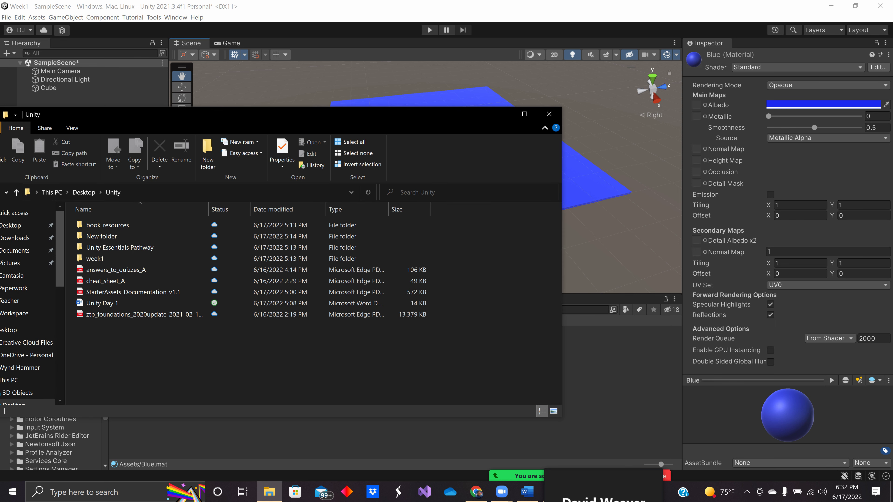
pyautogui.moveTo(561, 246); pyautogui.dragTo(369, 247)
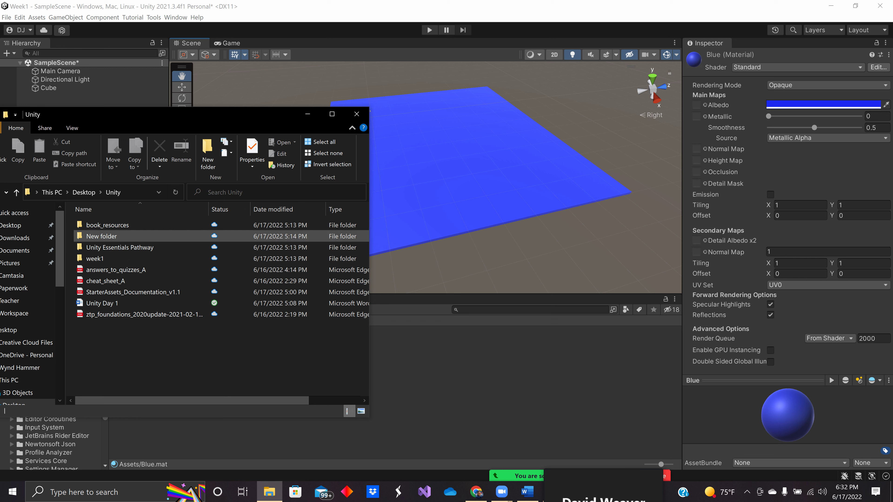
pyautogui.click(107, 225)
pyautogui.press('Return')
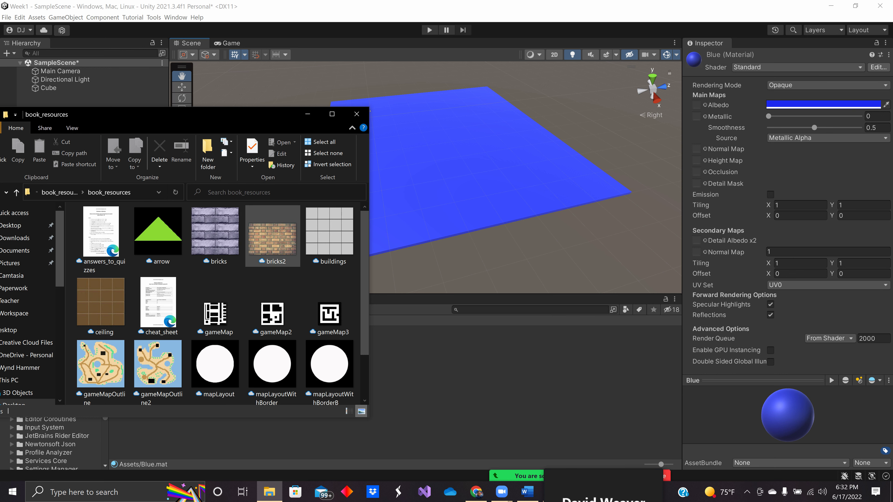
pyautogui.scroll(-2, 272, 239)
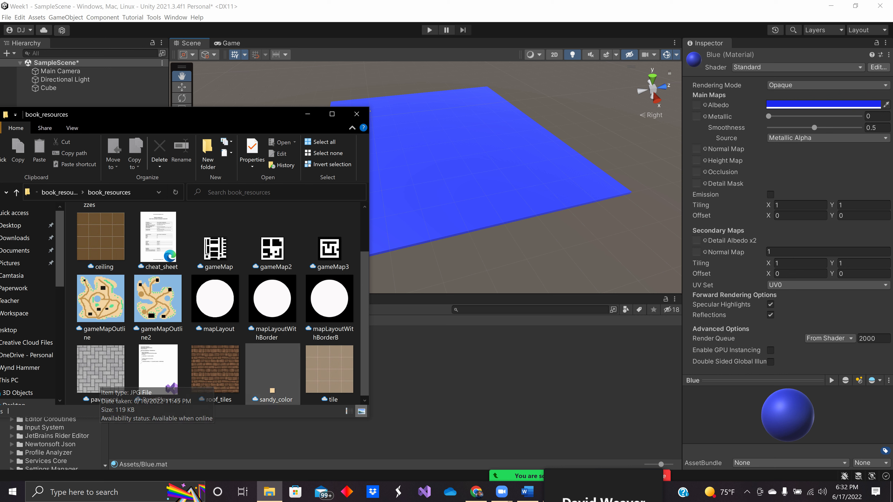
pyautogui.click(330, 369)
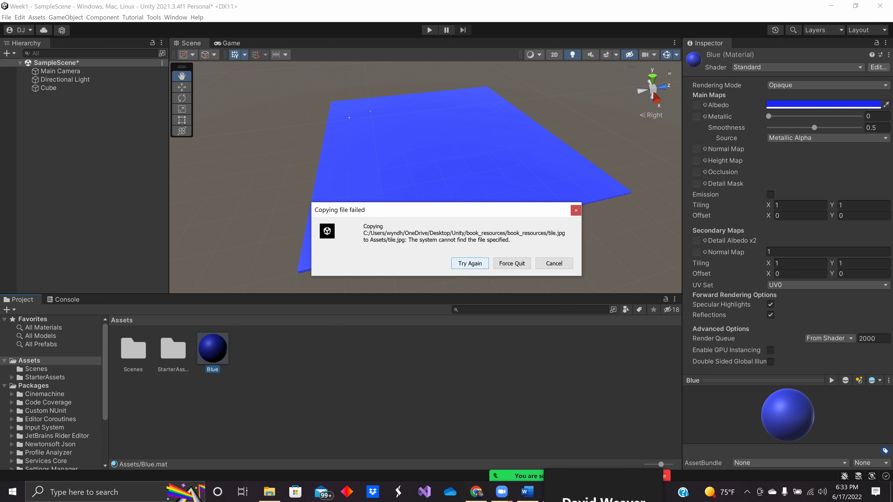
pyautogui.click(470, 263)
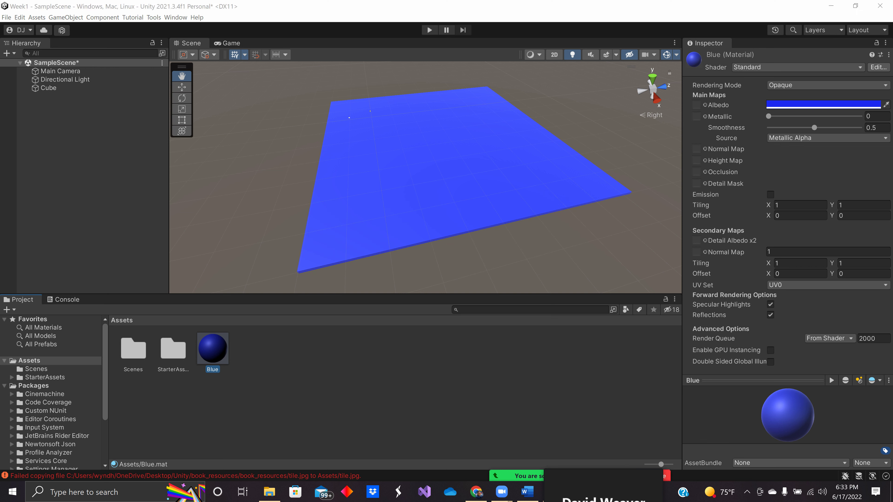
# Reopen File Explorer at the Unity folder and open book_resources\book_resources.
pyautogui.rightClick(269, 492)
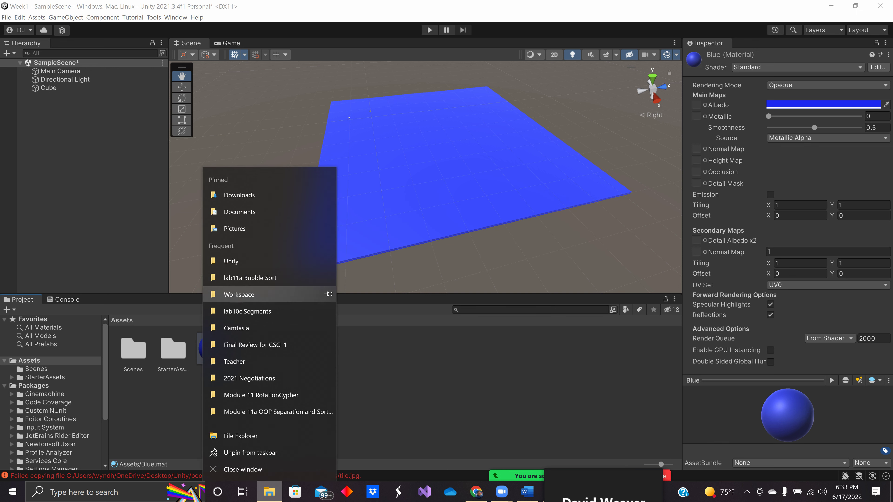
pyautogui.click(246, 261)
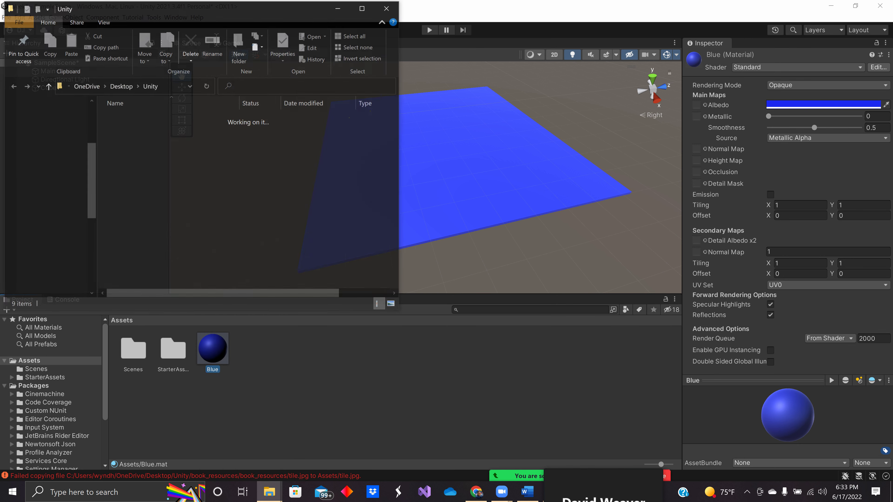
pyautogui.click(139, 119)
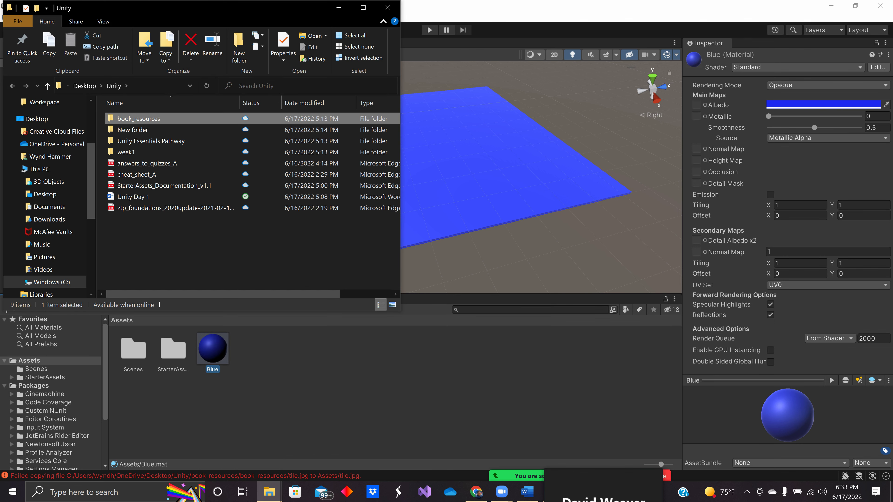
pyautogui.doubleClick(139, 118)
pyautogui.doubleClick(138, 129)
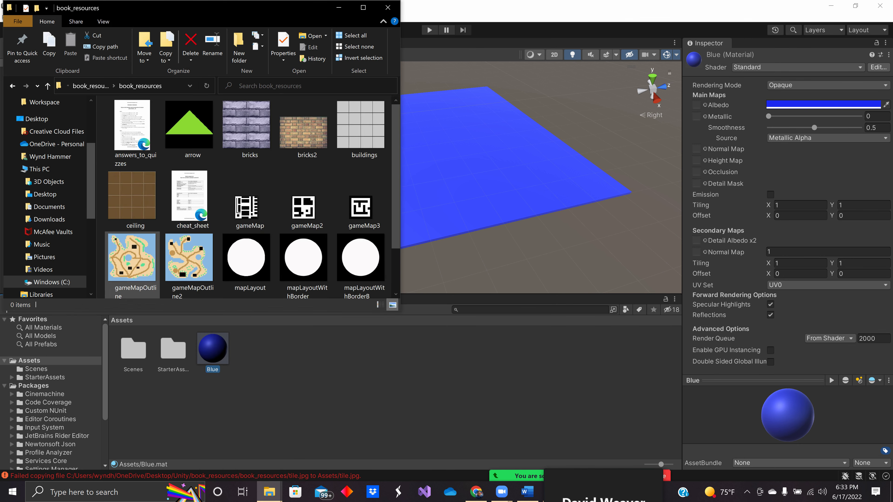
pyautogui.scroll(-2, 246, 211)
# Preview the tile and pavement images, closing each preview.
pyautogui.click(361, 263)
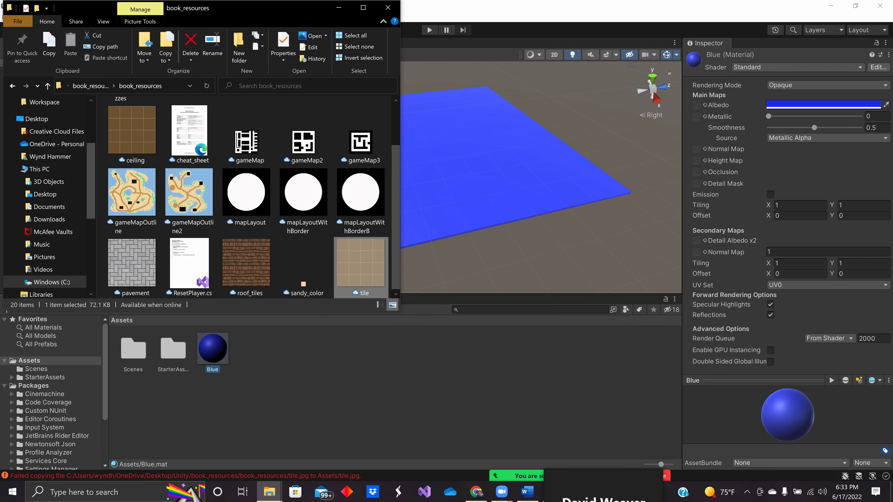
pyautogui.press('Return')
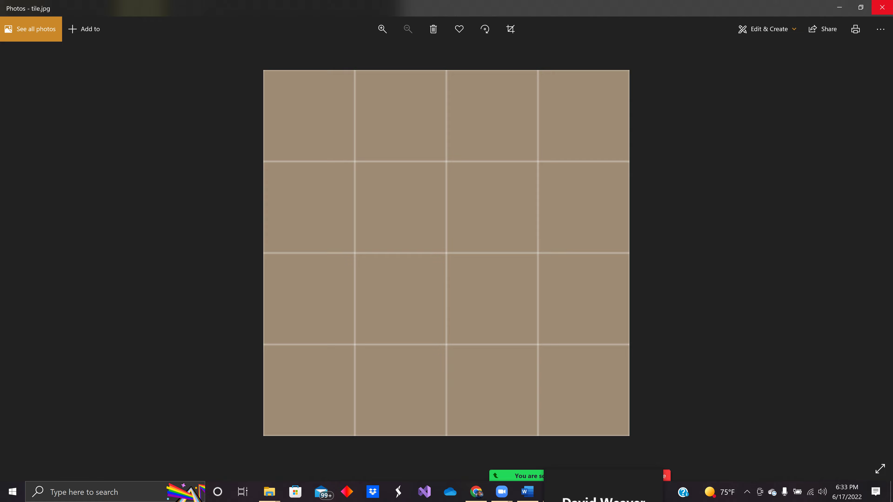
pyautogui.click(882, 7)
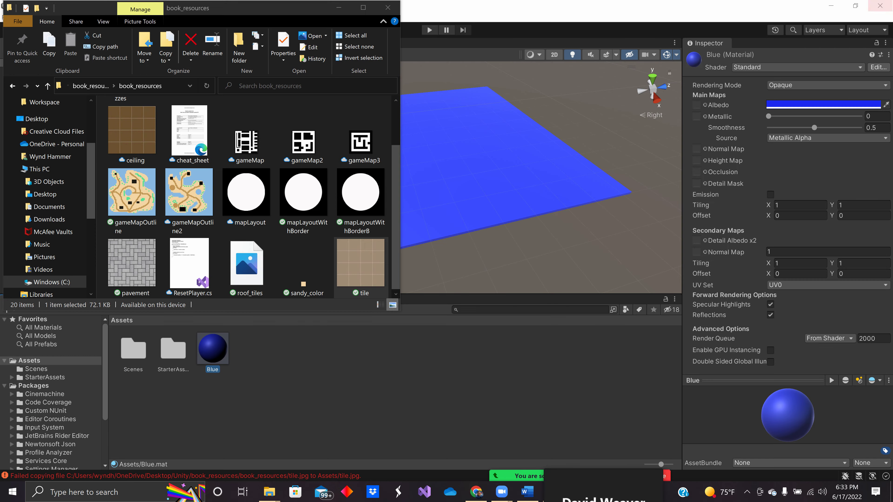
pyautogui.click(132, 264)
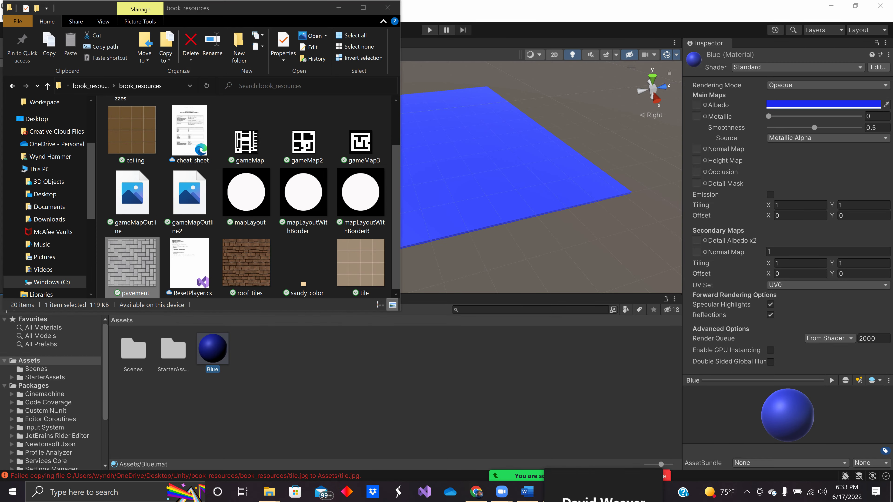
pyautogui.press('Return')
pyautogui.click(882, 7)
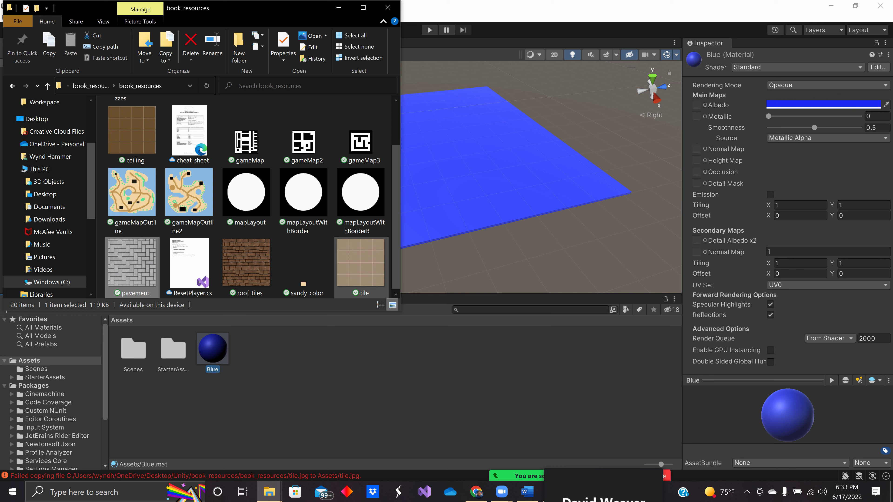
# Import the tile and pavement images into Unity's Assets, then close Explorer.
pyautogui.click(361, 267)
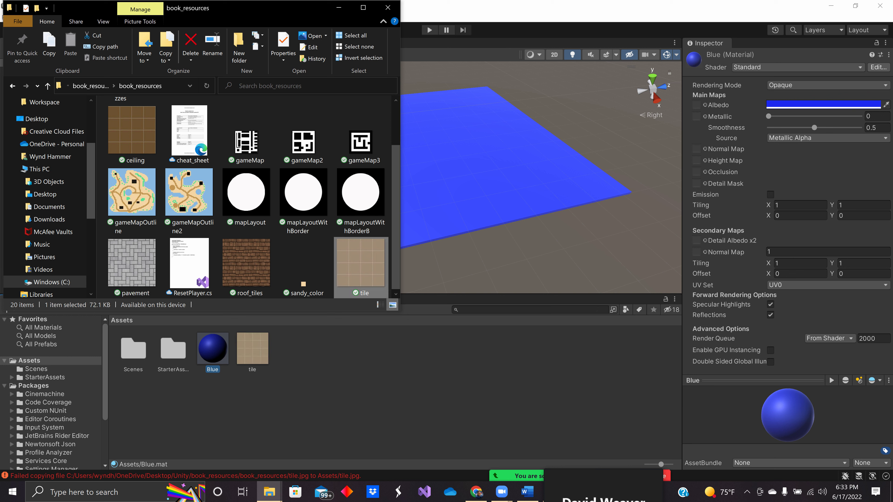
pyautogui.hotkey('alt', 'Tab')
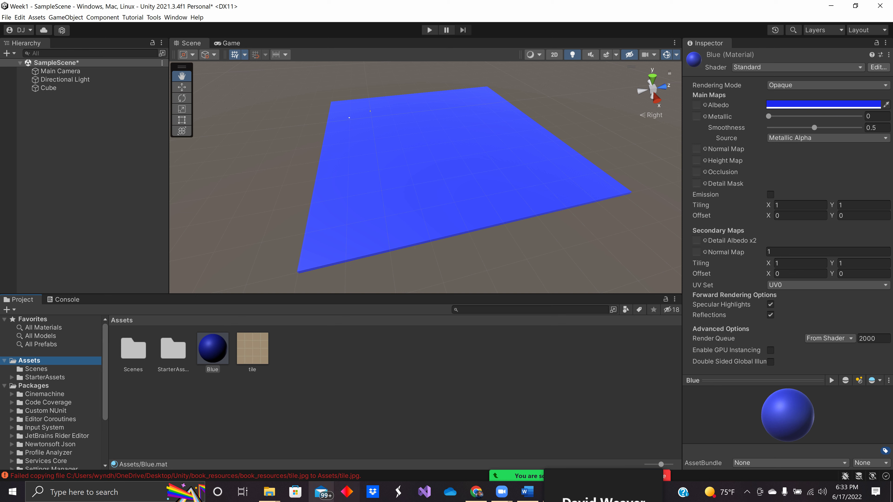
pyautogui.moveTo(269, 492)
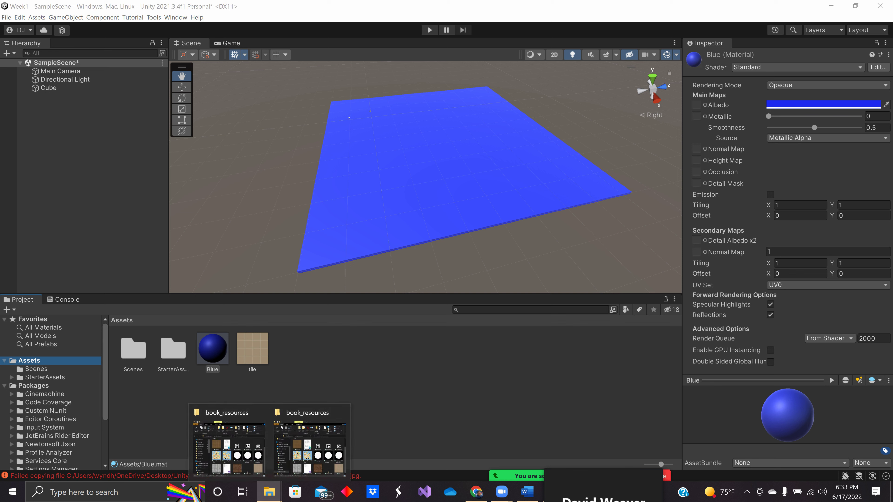
pyautogui.click(229, 447)
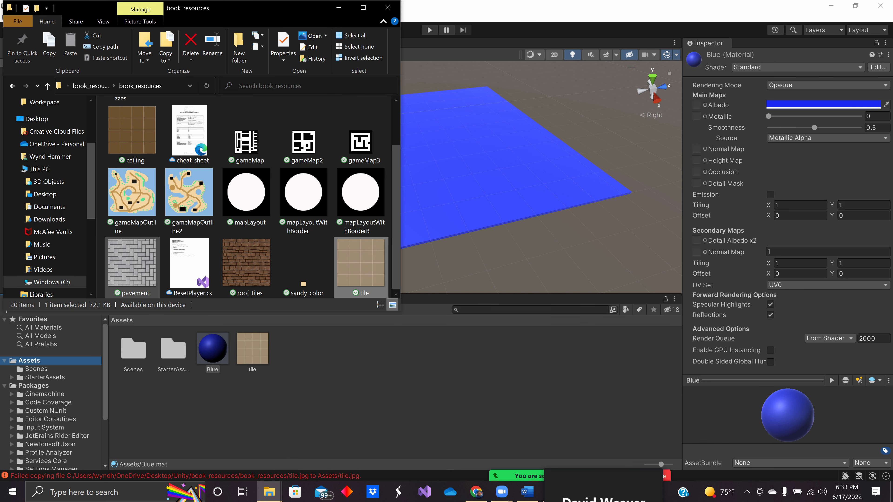
pyautogui.click(131, 262)
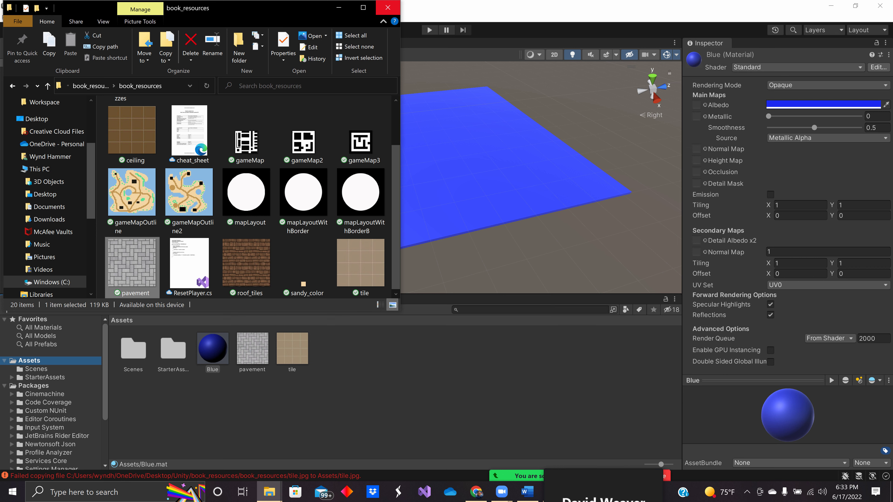
pyautogui.click(387, 7)
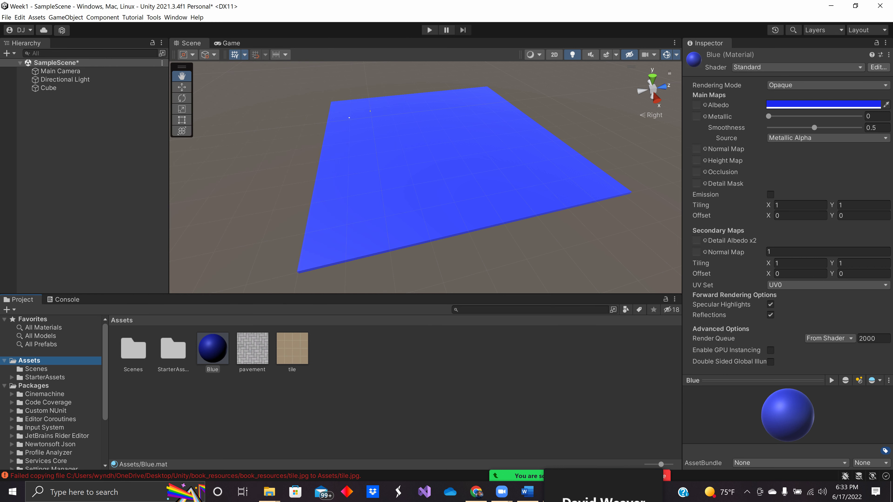
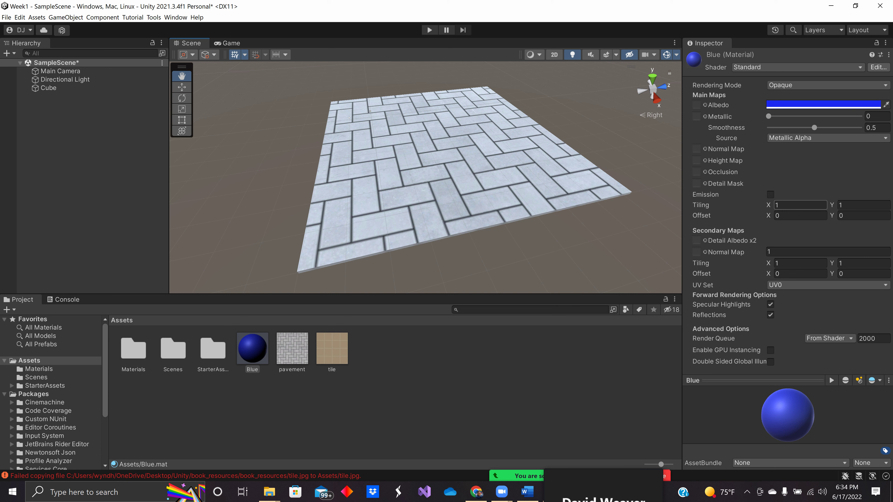
# Inspect the pavement and tile texture settings and check which material the Cube uses.
pyautogui.click(799, 205)
pyautogui.click(292, 348)
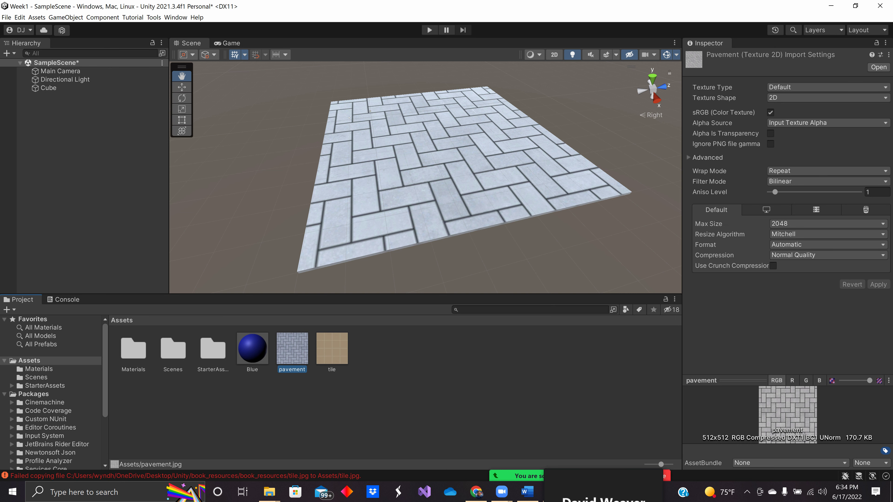
pyautogui.click(332, 348)
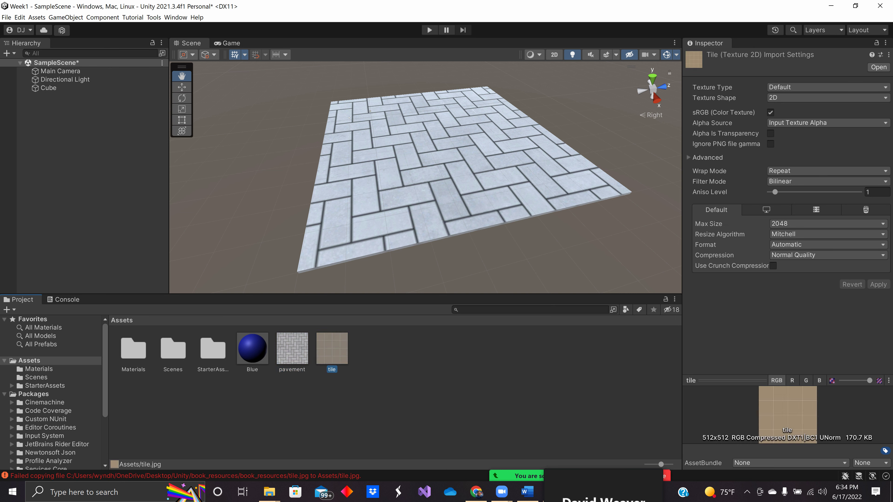
pyautogui.click(292, 348)
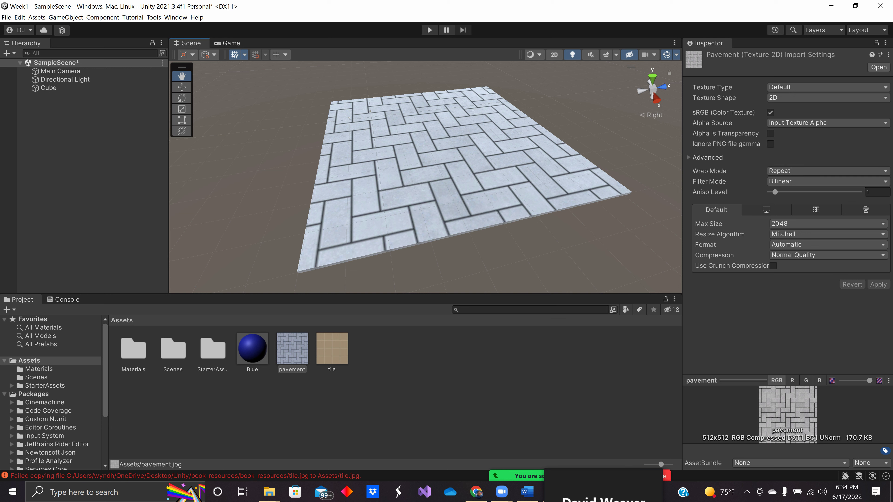
pyautogui.click(48, 87)
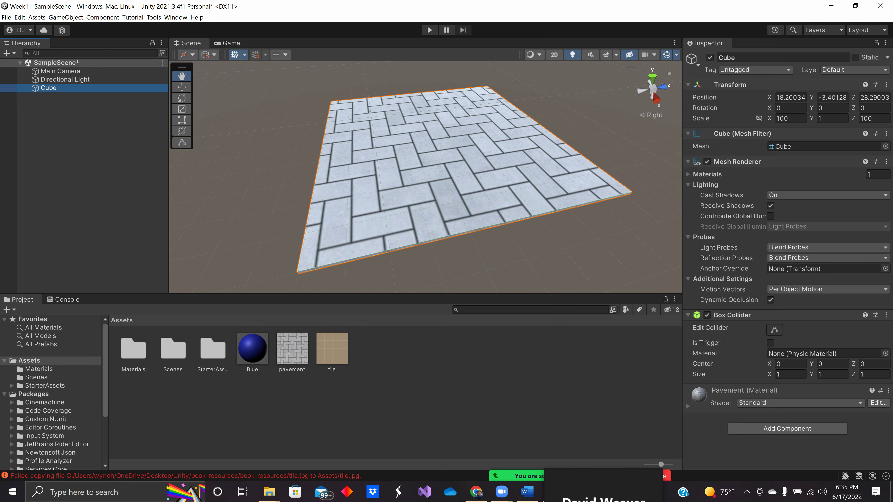
pyautogui.click(707, 174)
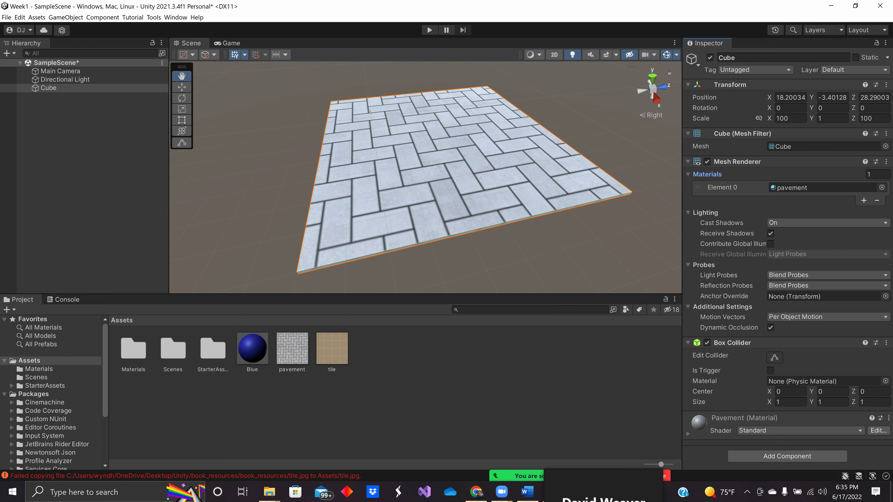
pyautogui.click(252, 350)
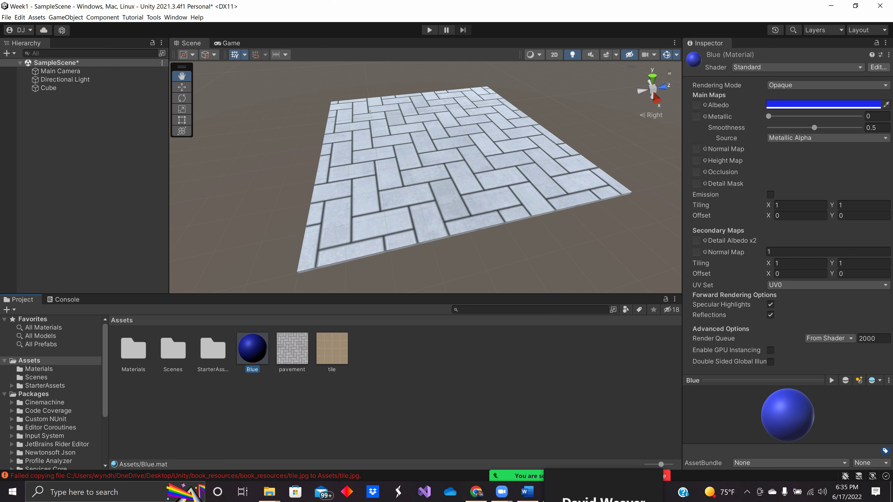
# Create a new Standard material in Assets, keeping the default name New Material.
pyautogui.rightClick(417, 347)
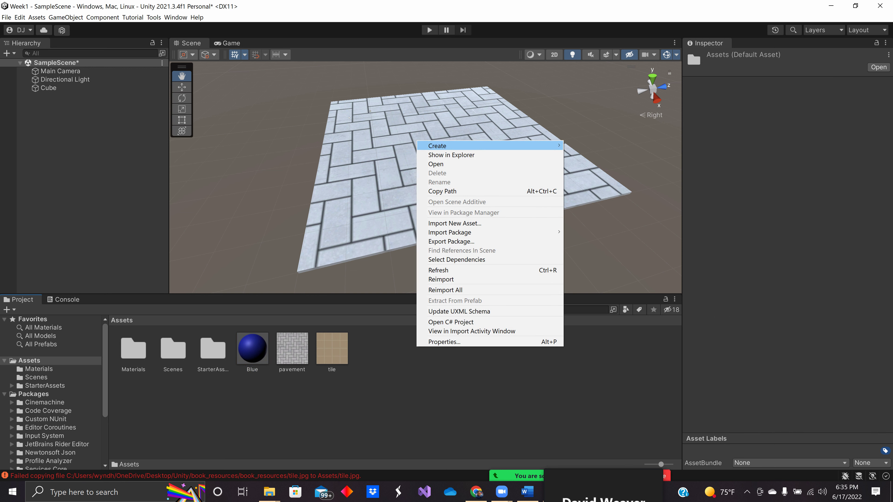
pyautogui.moveTo(457, 146)
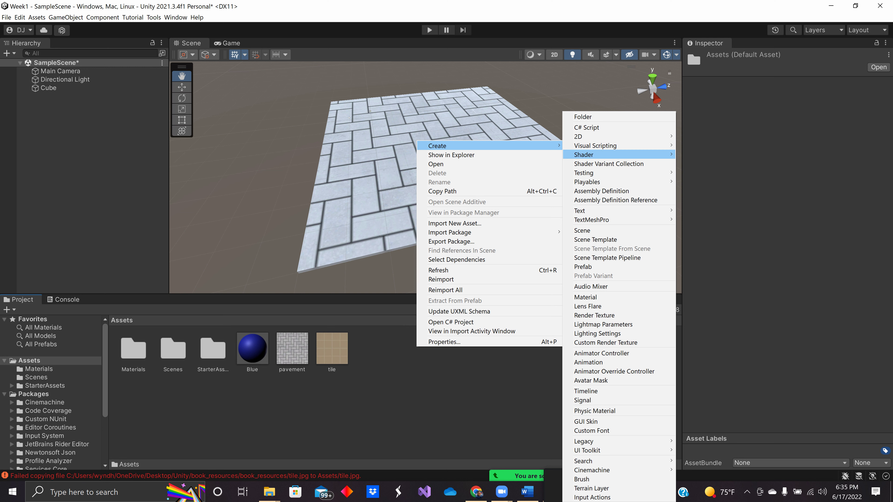
pyautogui.click(585, 297)
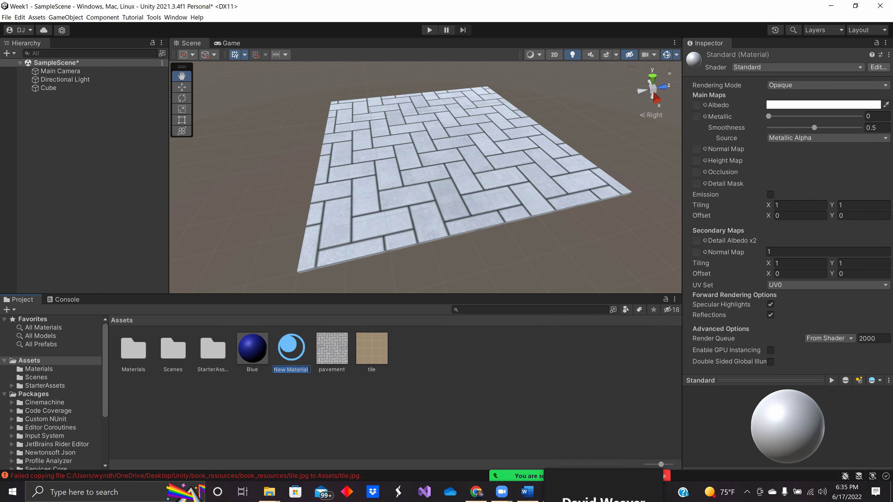
pyautogui.press('Return')
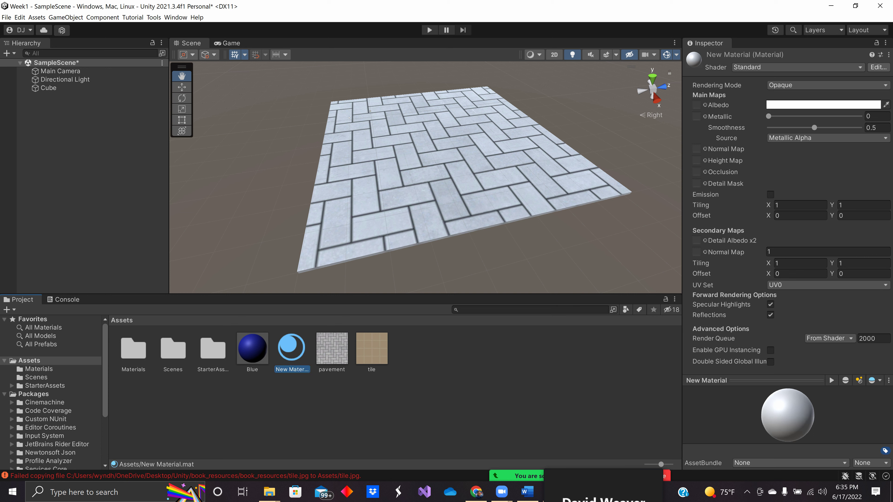
# Compare New Material, pavement and tile, then open tile.jpg in the image viewer.
pyautogui.click(332, 348)
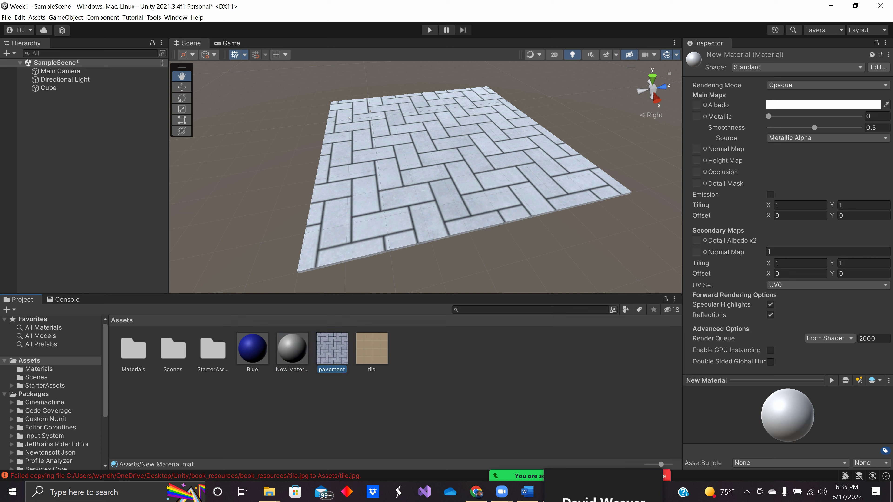
pyautogui.click(292, 348)
pyautogui.click(331, 349)
pyautogui.click(292, 348)
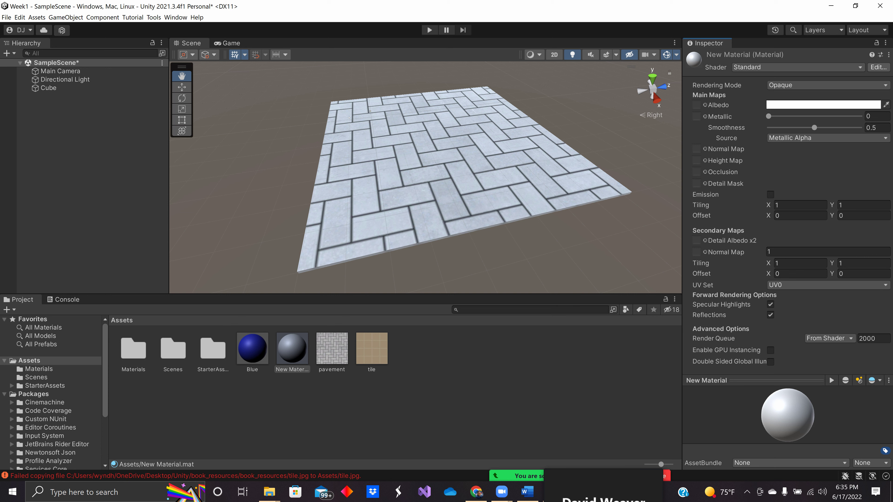
pyautogui.click(292, 348)
pyautogui.click(332, 348)
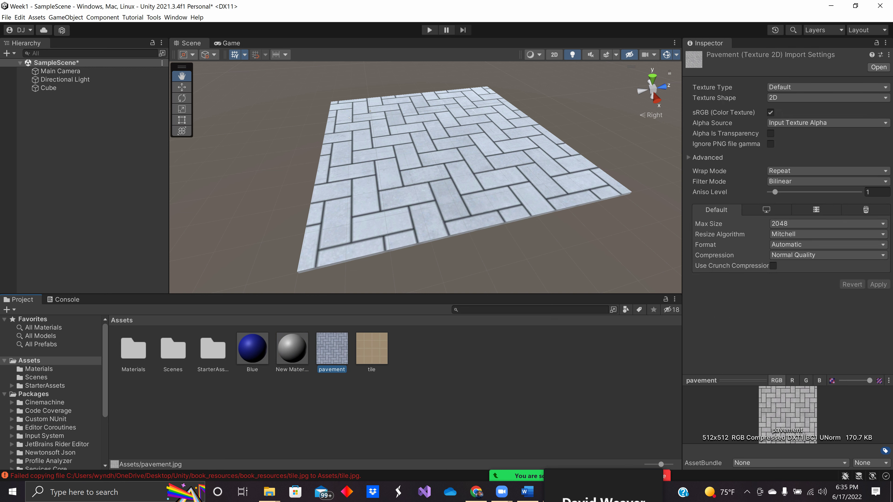
pyautogui.click(292, 348)
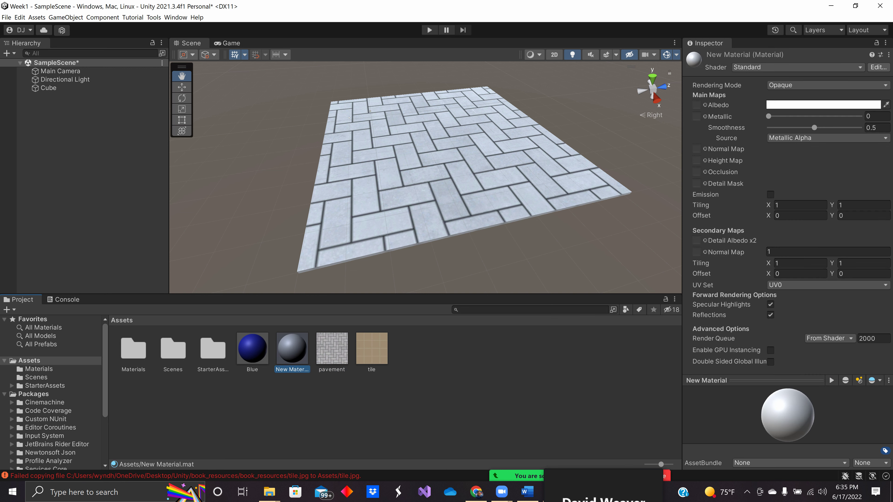
pyautogui.click(332, 348)
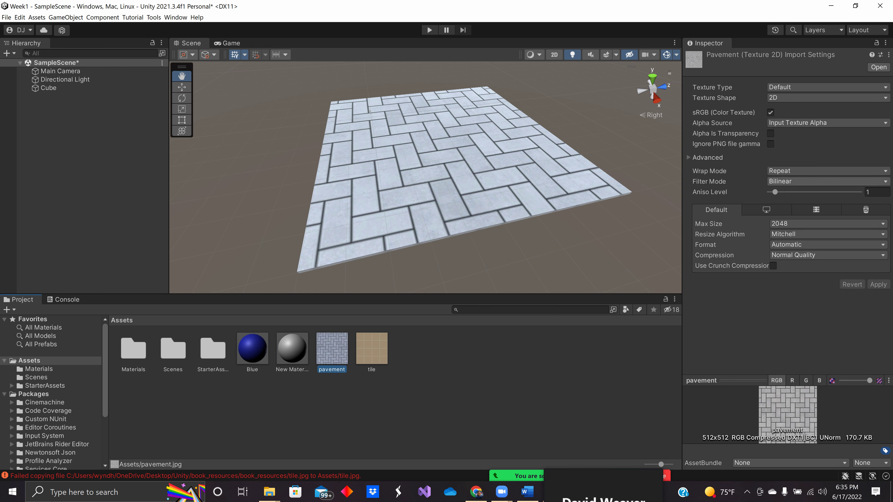
pyautogui.click(372, 348)
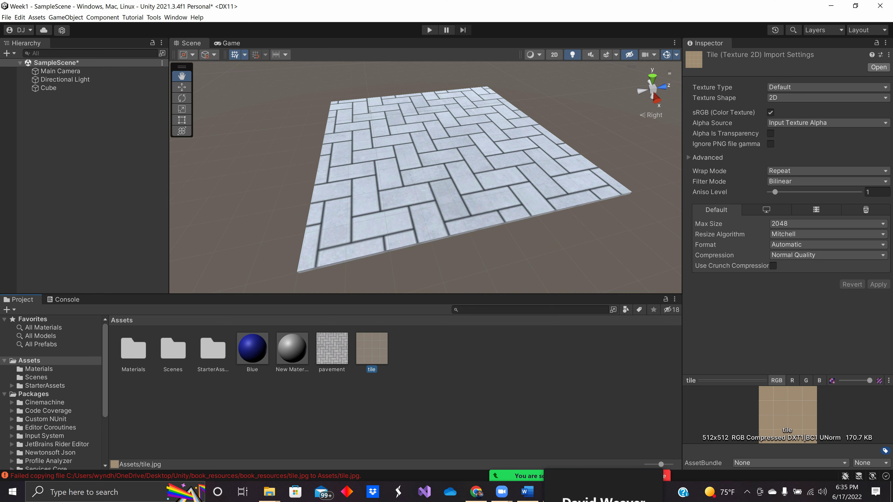
pyautogui.click(879, 66)
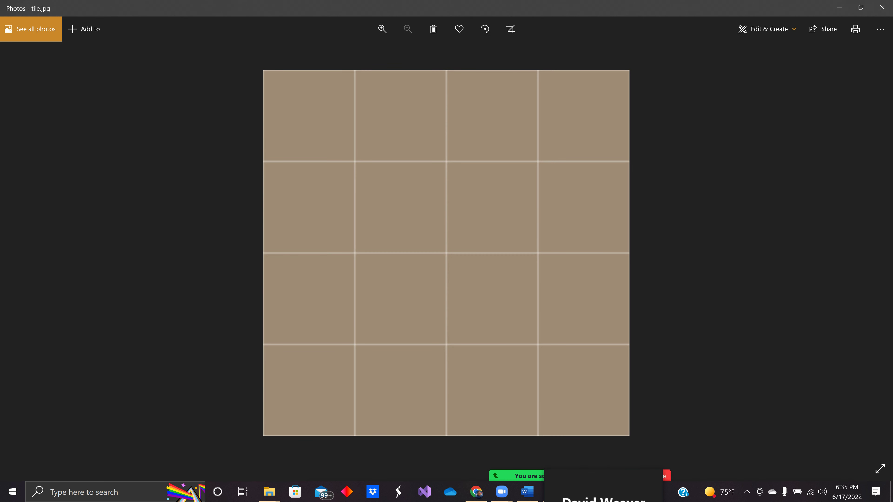
# Close the Photos viewer showing tile.jpg and return to Unity.
pyautogui.click(882, 7)
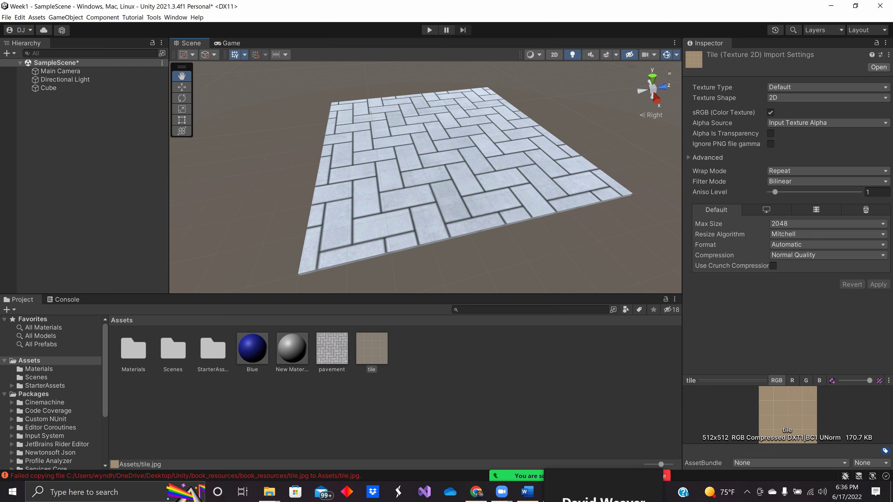
# Rename the Cube in the Hierarchy to Ground.
pyautogui.click(48, 88)
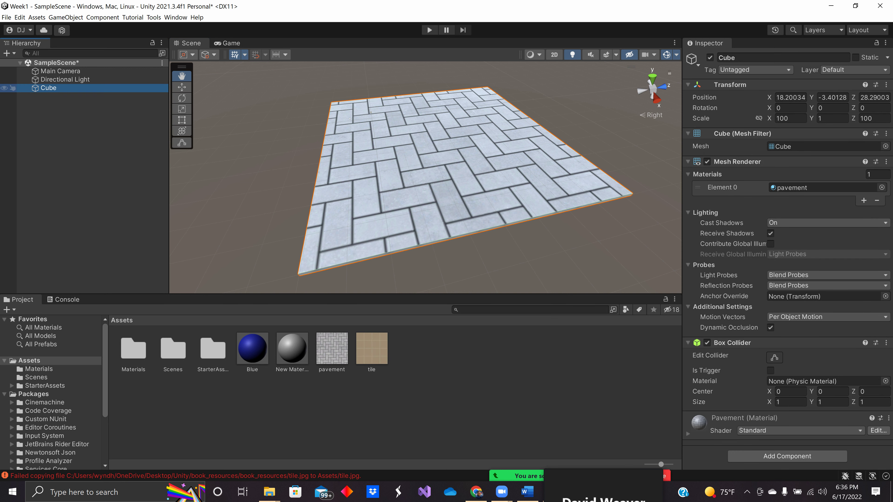
pyautogui.click(48, 88)
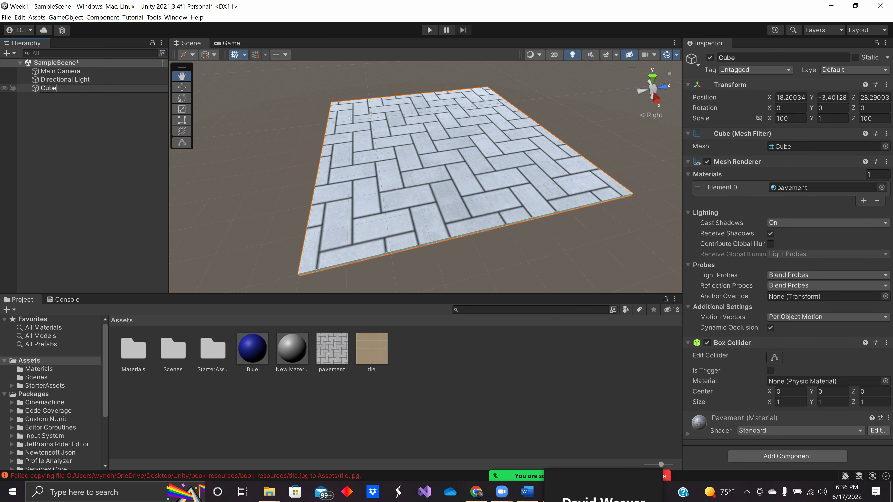
pyautogui.moveTo(56, 87); pyautogui.dragTo(41, 88)
pyautogui.write('Ground')
pyautogui.press('Return')
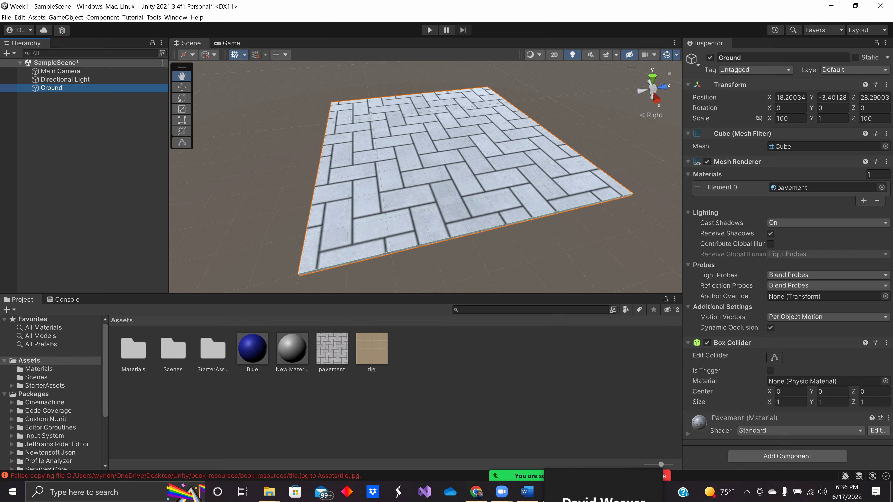
# Set Ground's position to 0, 0, 0 and frame it in the Scene view.
pyautogui.moveTo(422, 176); pyautogui.dragTo(396, 182)
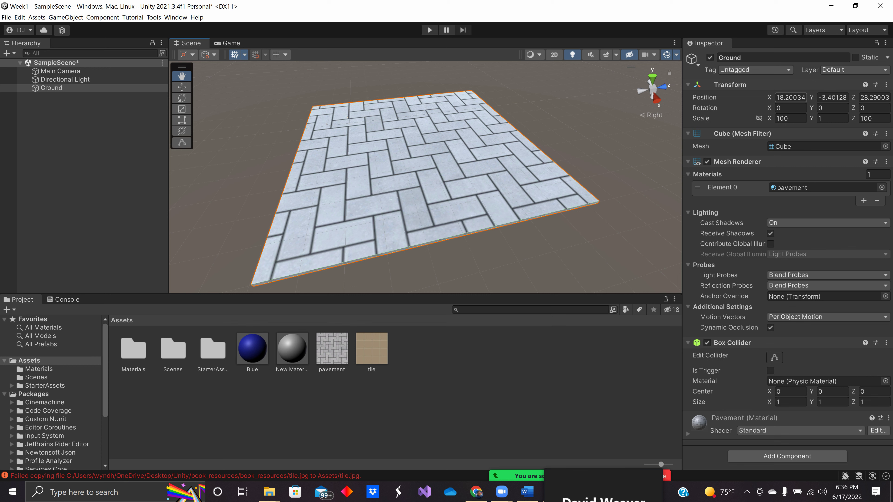
pyautogui.click(777, 98)
pyautogui.click(777, 98)
pyautogui.write('0')
pyautogui.press('Tab')
pyautogui.write('0')
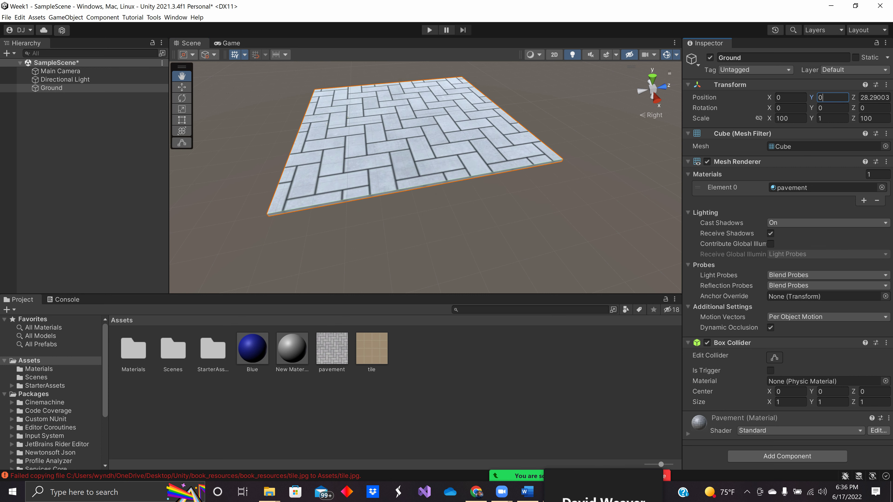
pyautogui.press('Tab')
pyautogui.write('0')
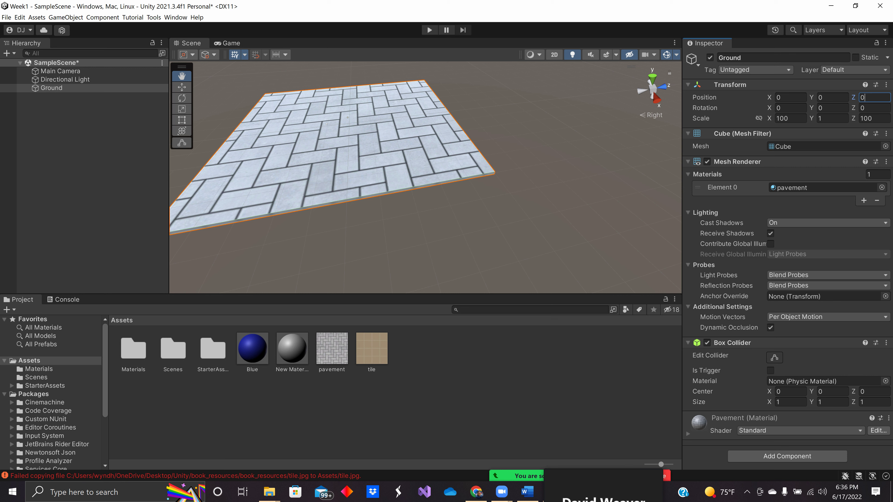
pyautogui.press('Return')
pyautogui.press('f')
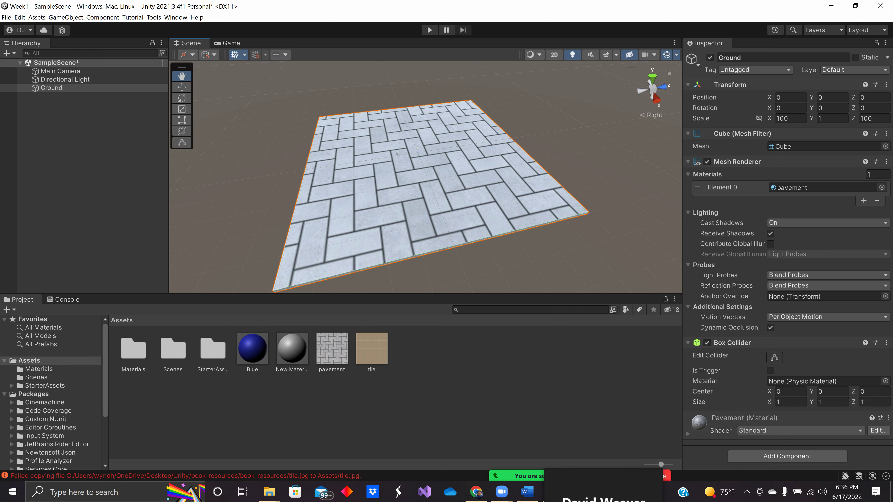
pyautogui.click(20, 17)
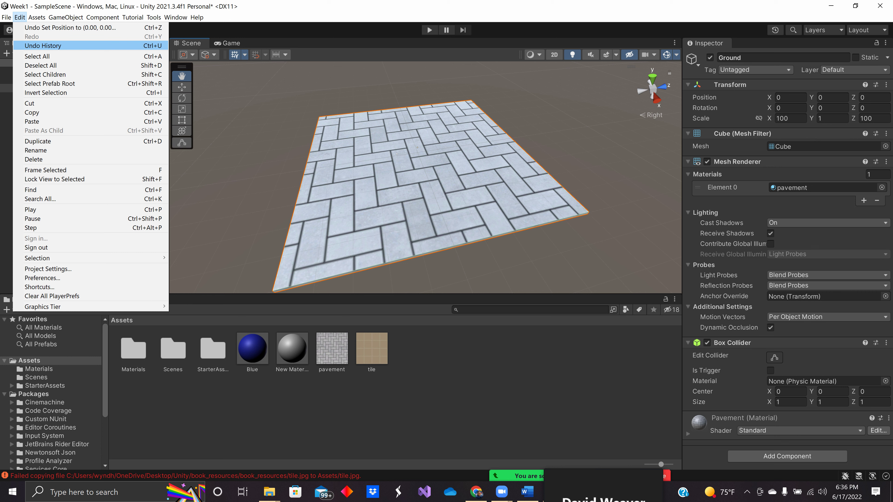
# Use Undo History to roll back to just after the Cube was renamed to Ground.
pyautogui.click(43, 45)
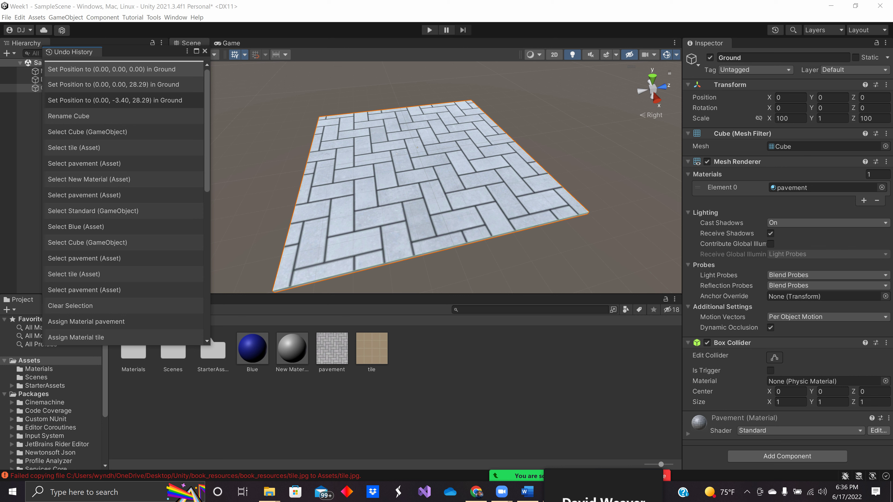
pyautogui.click(115, 101)
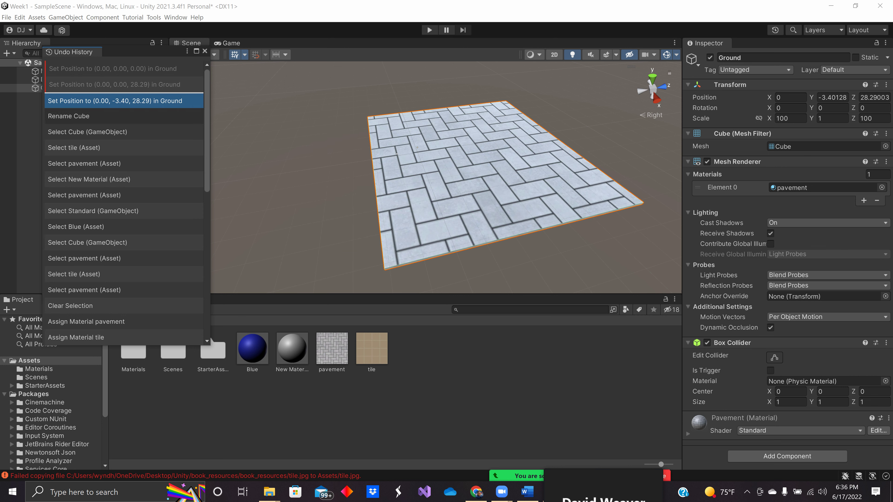
pyautogui.click(69, 117)
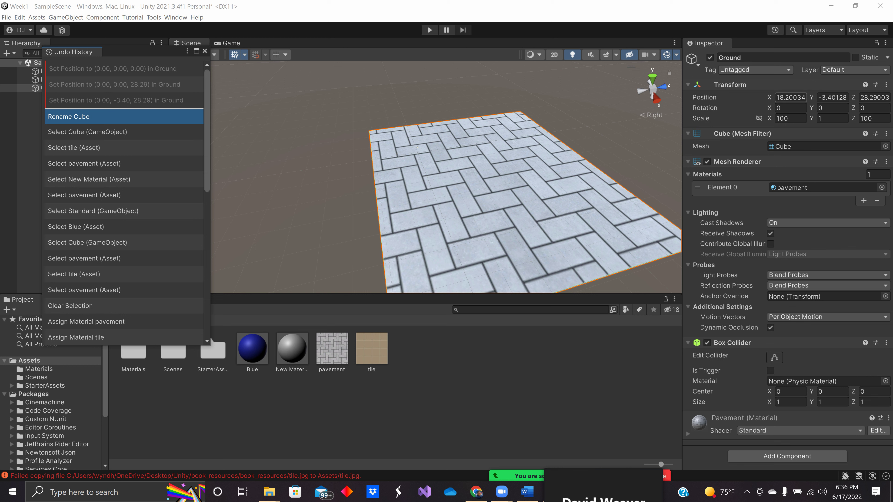
# Set Ground's position to 0, -1, 0 and close the Undo History list.
pyautogui.click(791, 97)
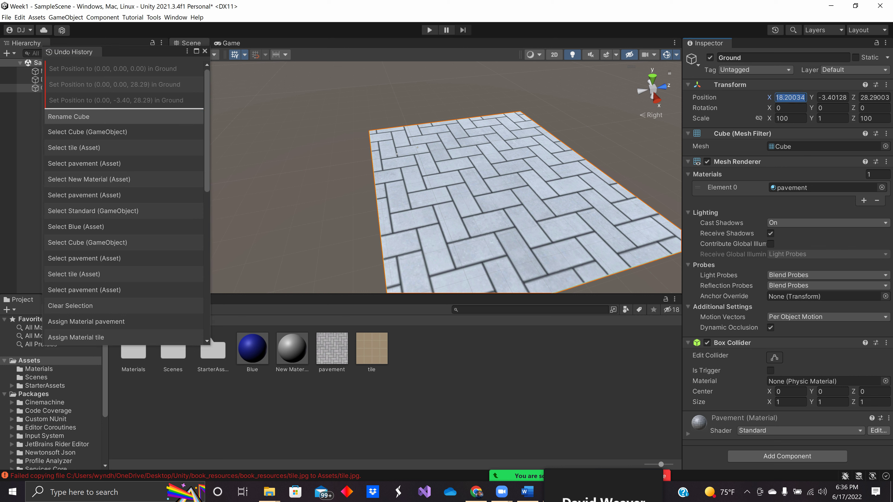
pyautogui.write('0')
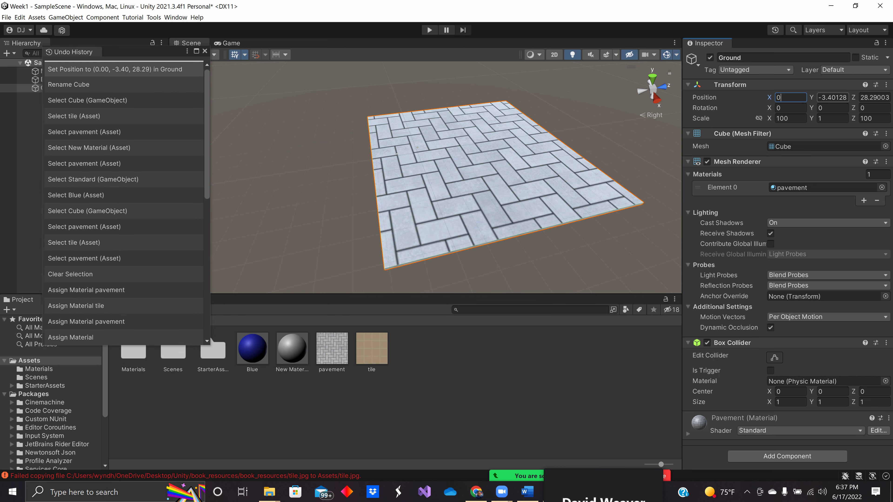
pyautogui.click(818, 97)
pyautogui.doubleClick(819, 97)
pyautogui.press('Home')
pyautogui.press('Delete')
pyautogui.hotkey('ctrl', 'a')
pyautogui.write('-1')
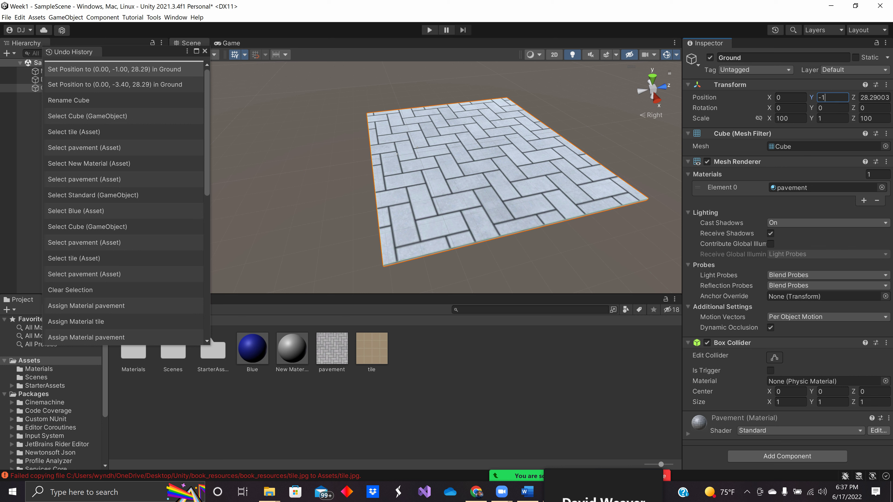
pyautogui.press('Tab')
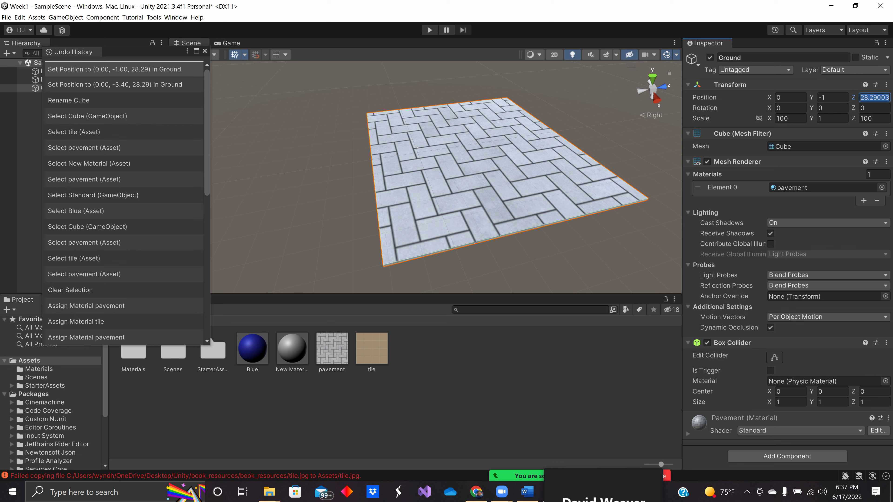
pyautogui.write('0')
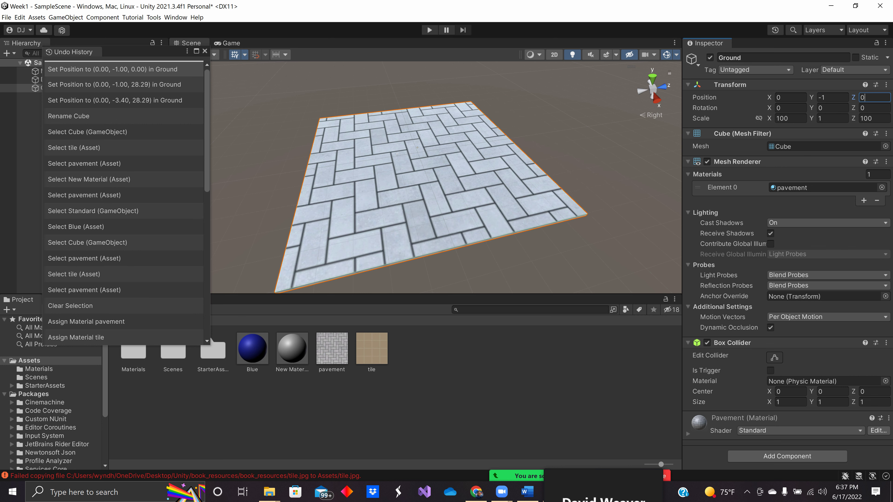
pyautogui.moveTo(440, 197); pyautogui.dragTo(411, 199, button='right')
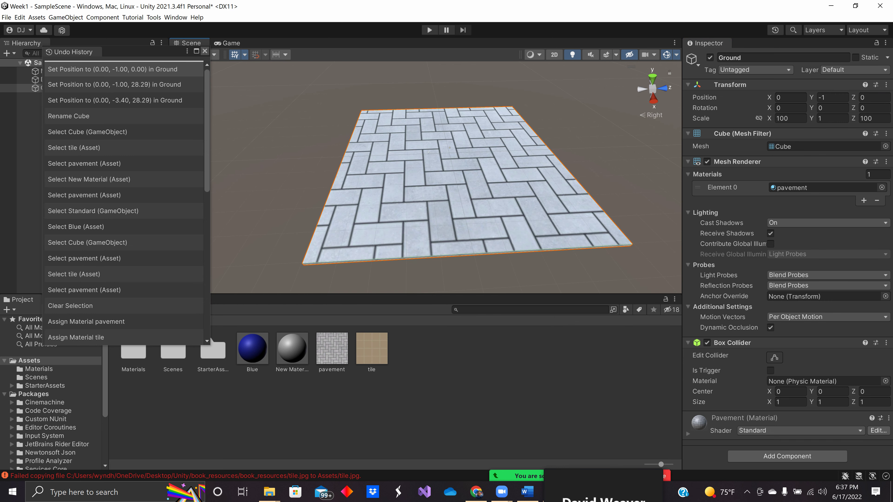
pyautogui.click(204, 50)
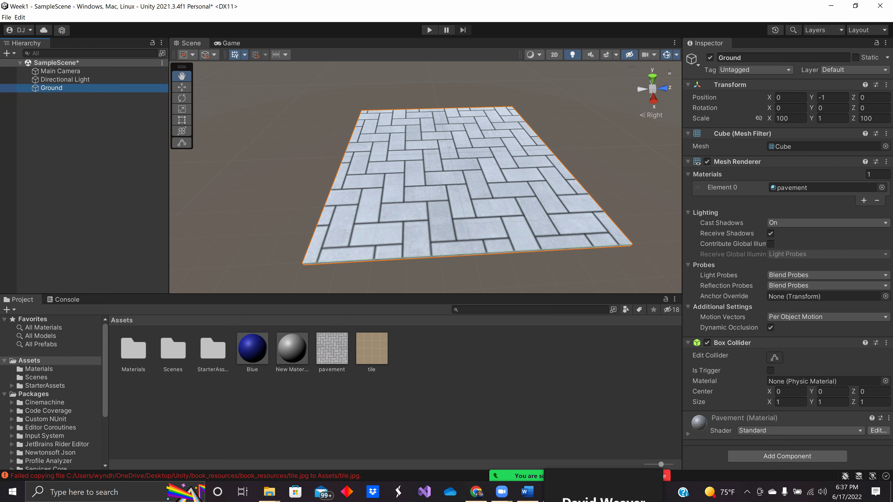
# Add a 3D Cube to SampleScene from the Hierarchy, then frame and zoom out on it.
pyautogui.rightClick(81, 131)
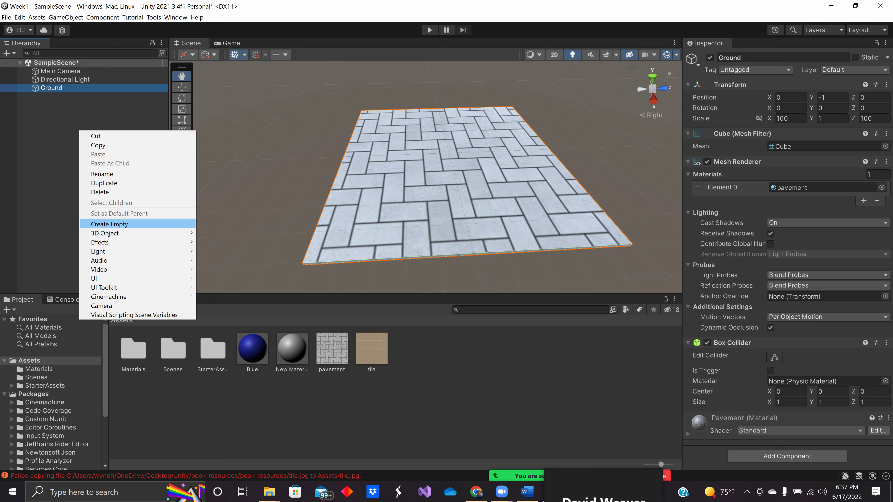
pyautogui.moveTo(141, 234)
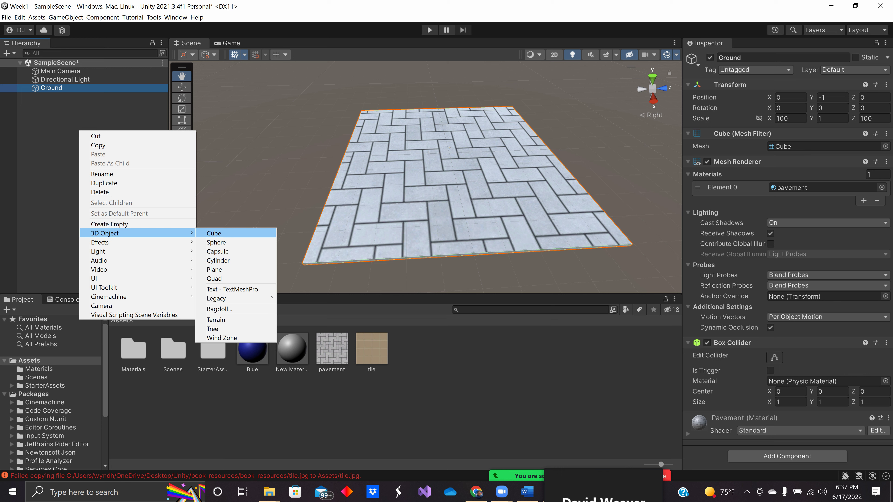
pyautogui.click(214, 233)
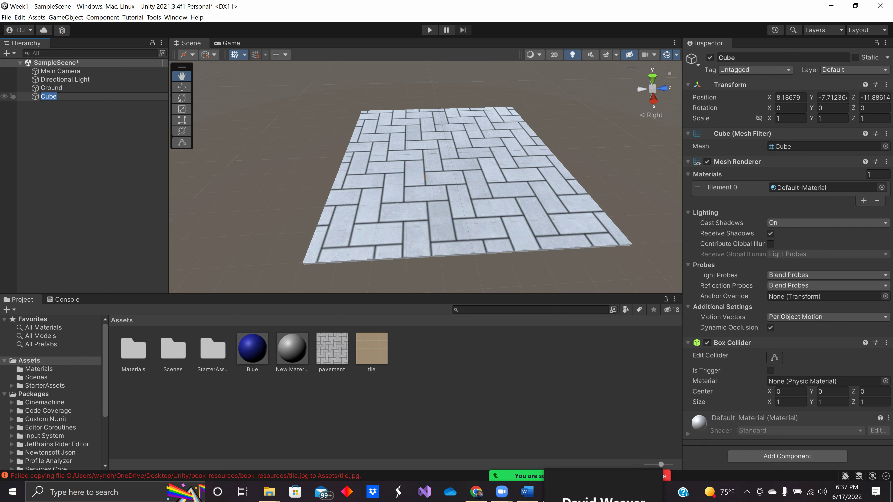
pyautogui.doubleClick(49, 96)
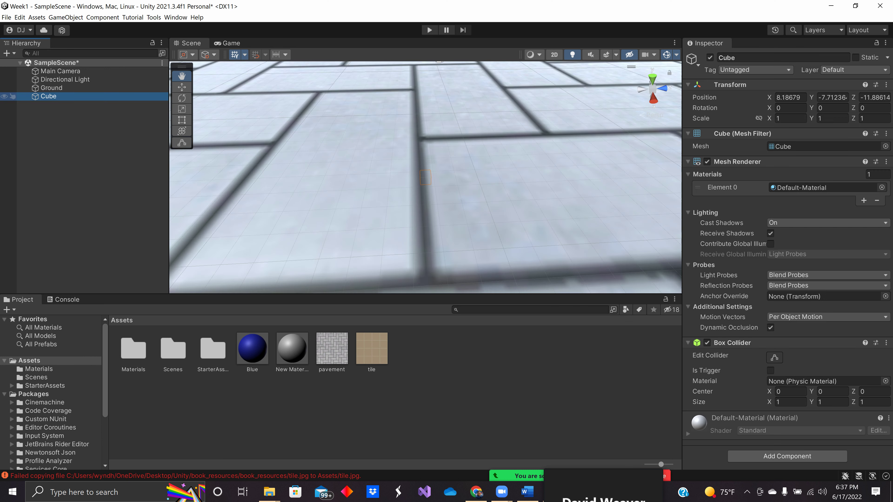
pyautogui.scroll(-10, 425, 177)
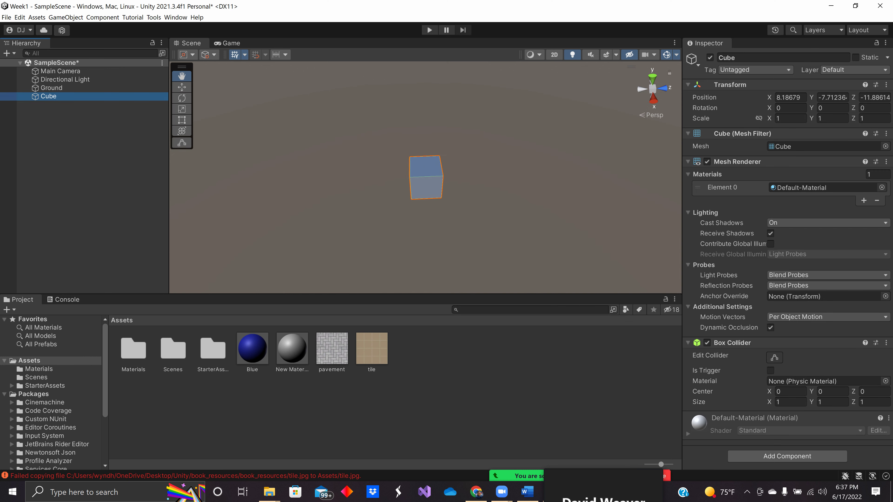
pyautogui.scroll(-8, 435, 91)
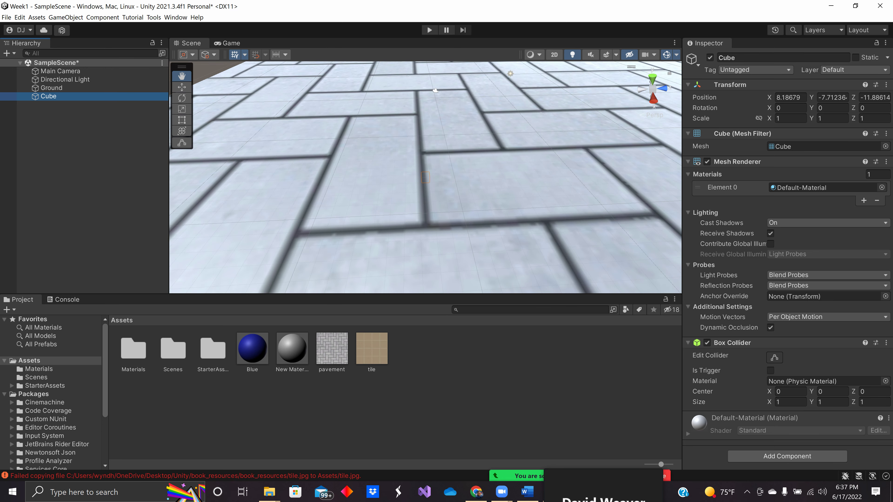
pyautogui.scroll(-8, 436, 91)
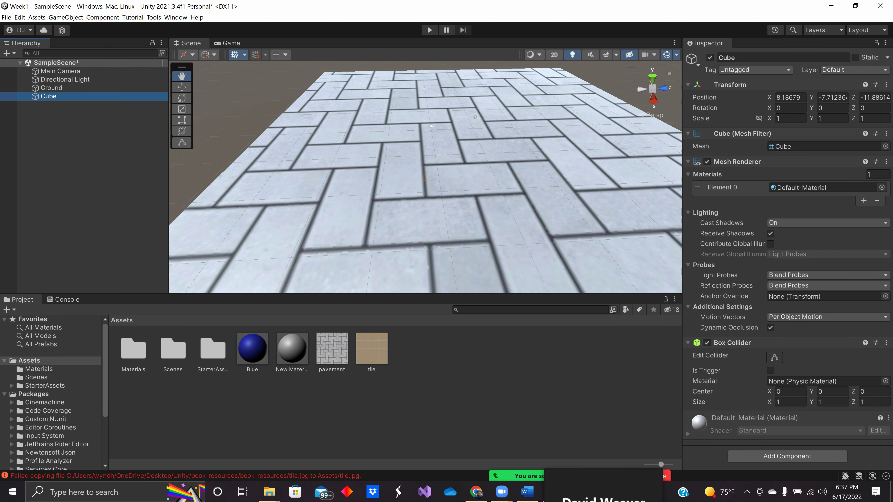
pyautogui.scroll(-3, 426, 178)
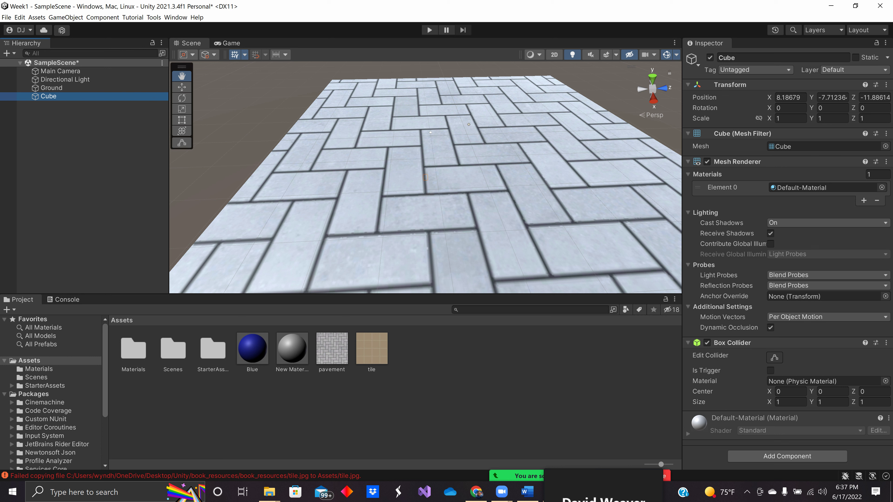
# Drag the Cube up its Y axis to about 5.4 and adjust the viewpoint around it.
pyautogui.click(182, 87)
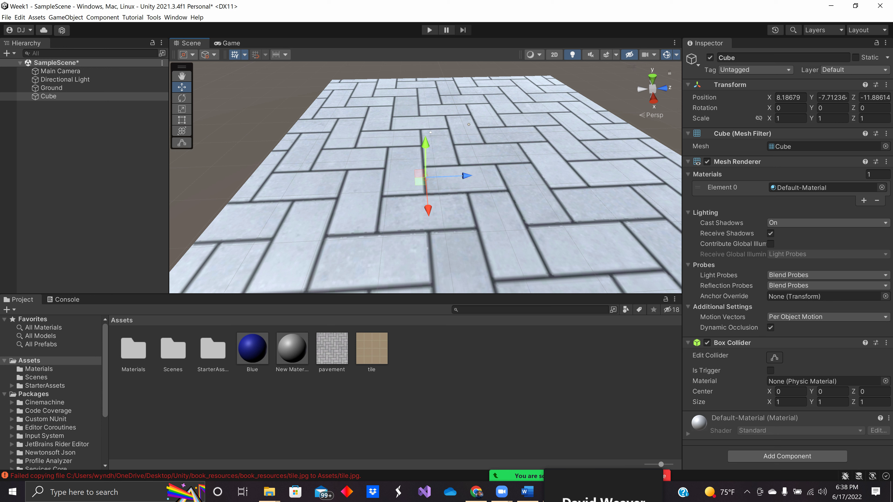
pyautogui.moveTo(425, 151); pyautogui.dragTo(425, 92)
pyautogui.moveTo(431, 132); pyautogui.dragTo(431, 140)
pyautogui.scroll(3, 430, 140)
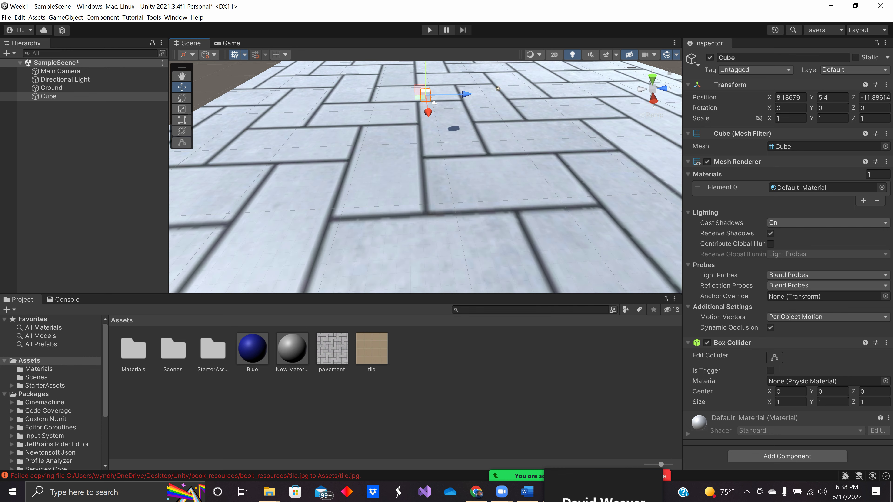
pyautogui.moveTo(425, 176)
pyautogui.mouseDown(button='right')
pyautogui.moveTo(450, 169)
pyautogui.moveTo(434, 175)
pyautogui.mouseUp(button='right')
pyautogui.click(441, 107)
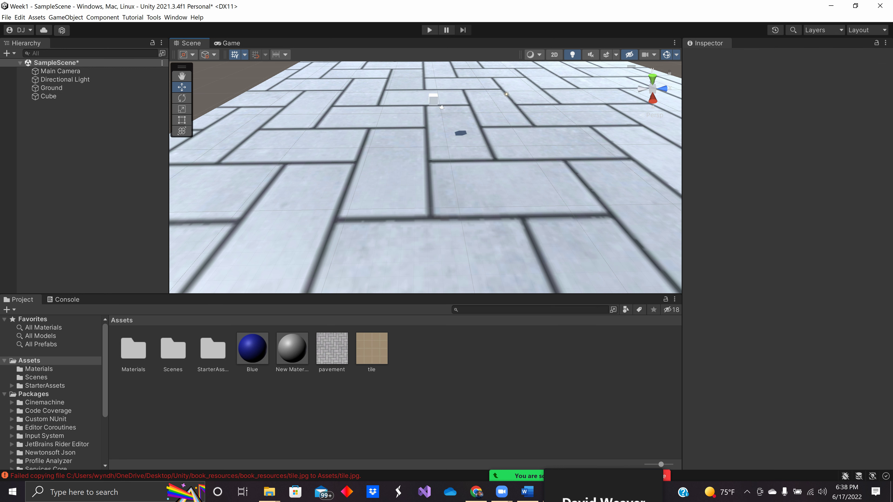
pyautogui.click(434, 99)
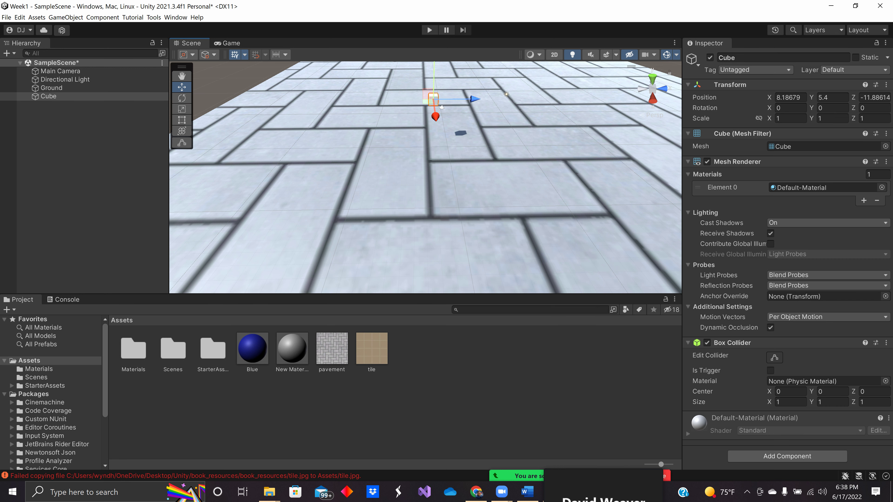
pyautogui.scroll(3, 433, 102)
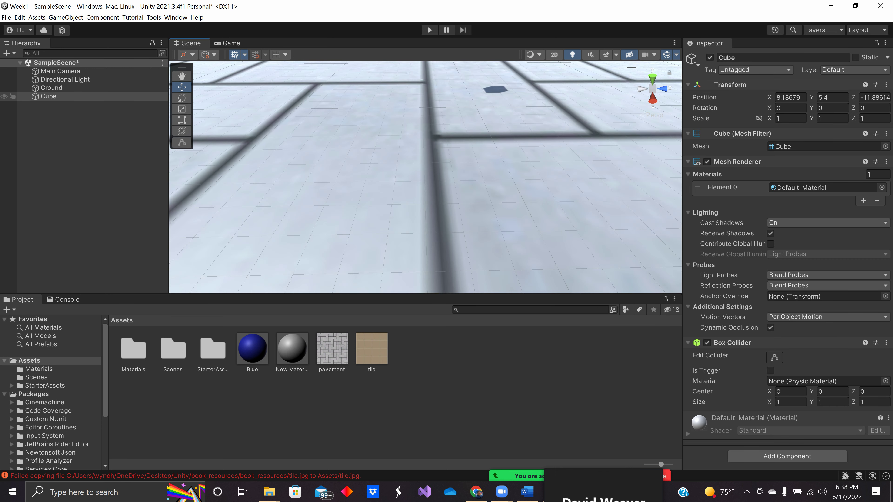
pyautogui.click(48, 96)
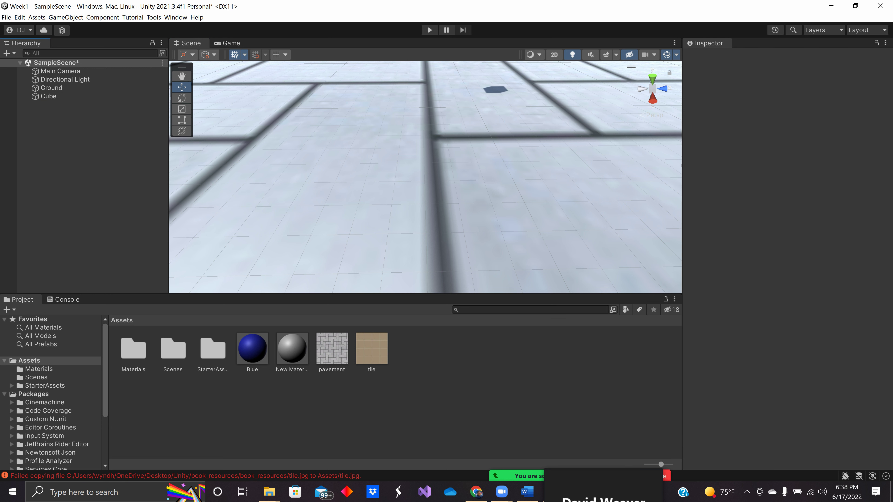
pyautogui.press('Return')
pyautogui.hotkey('shift', 'd')
pyautogui.moveTo(425, 178); pyautogui.dragTo(436, 158, button='right')
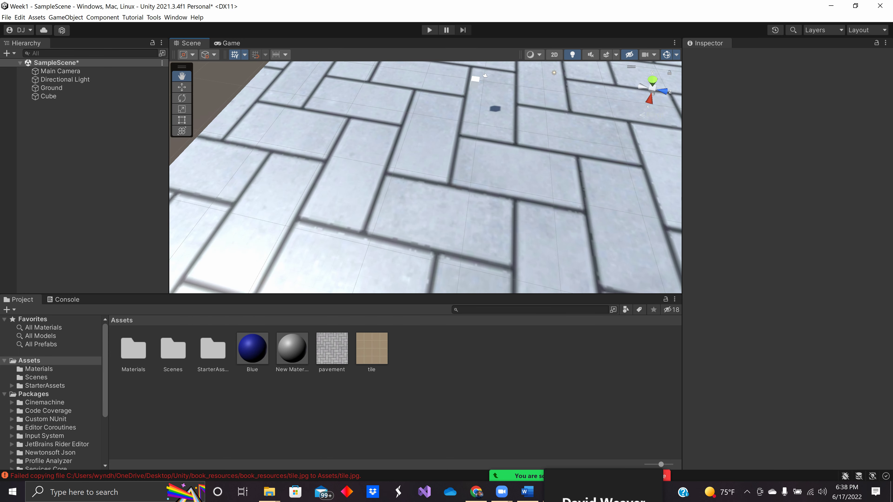
pyautogui.scroll(-5, 425, 177)
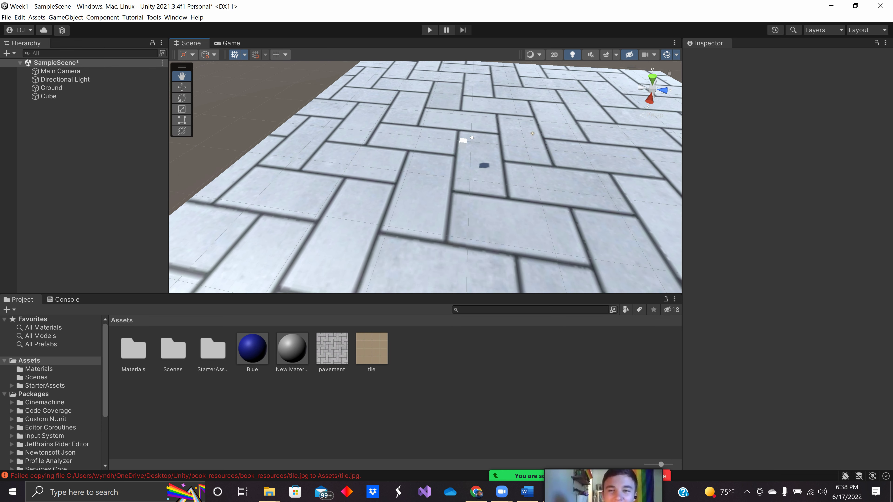
# Raise the Cube to Position Y 6.75 with the Move tool.
pyautogui.press('w')
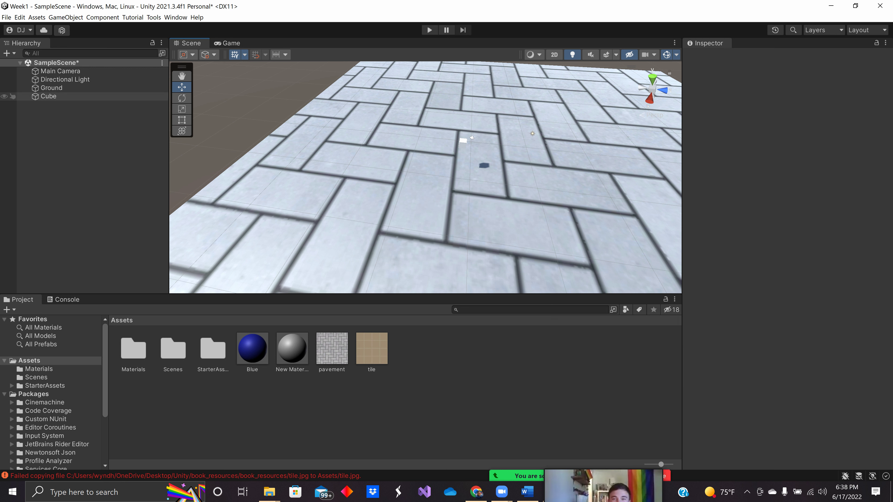
pyautogui.click(49, 96)
pyautogui.moveTo(468, 113); pyautogui.dragTo(468, 103)
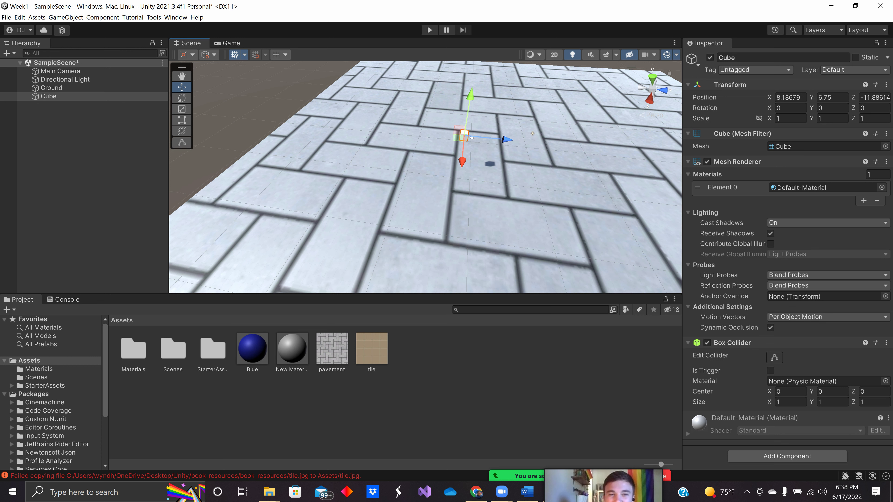
pyautogui.press('q')
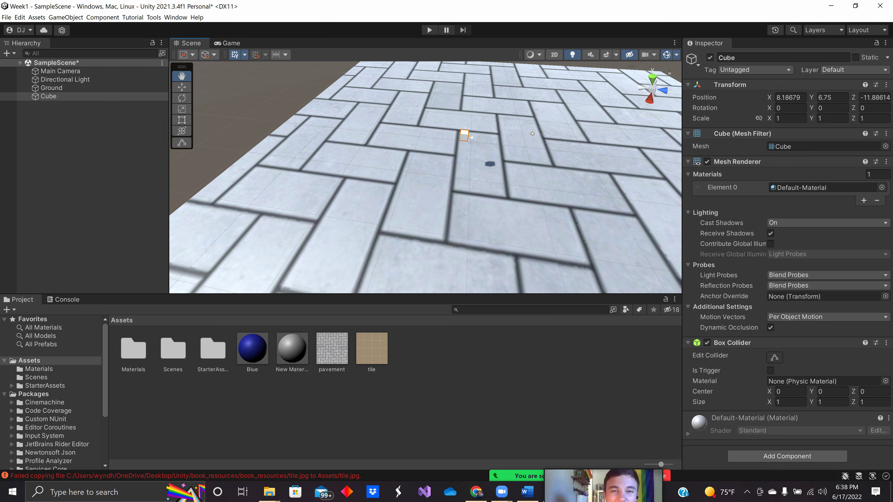
pyautogui.keyDown('alt'); pyautogui.moveTo(472, 137); pyautogui.dragTo(236, 283); pyautogui.keyUp('alt')
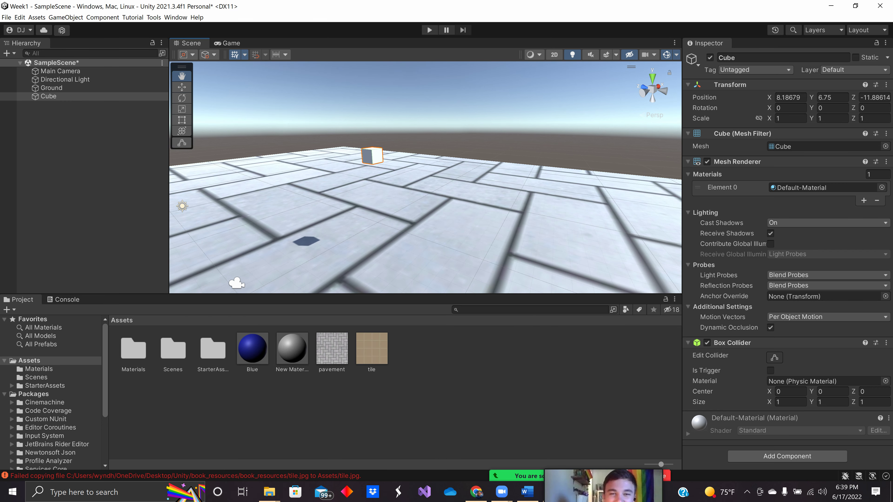
# Apply the Blue material to the Cube and lower it to Y 0.48 on the pavement.
pyautogui.moveTo(253, 348); pyautogui.dragTo(371, 155)
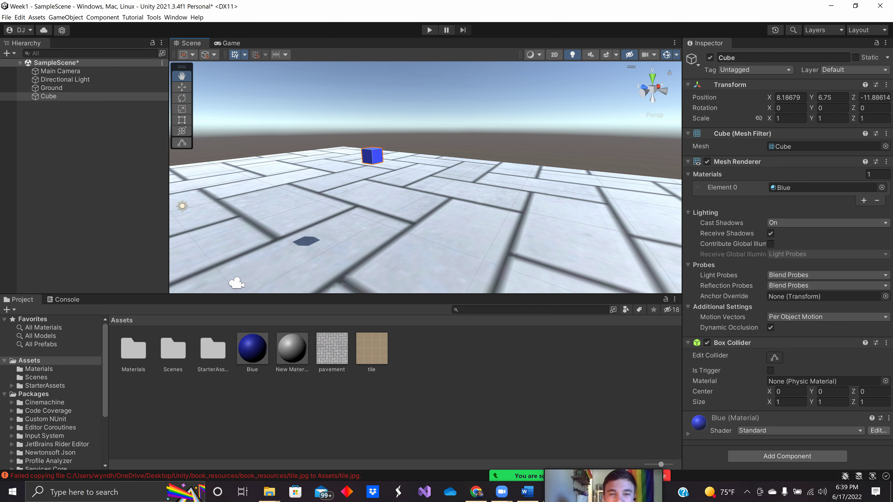
pyautogui.keyDown('alt'); pyautogui.moveTo(236, 284); pyautogui.dragTo(360, 275); pyautogui.keyUp('alt')
pyautogui.press('w')
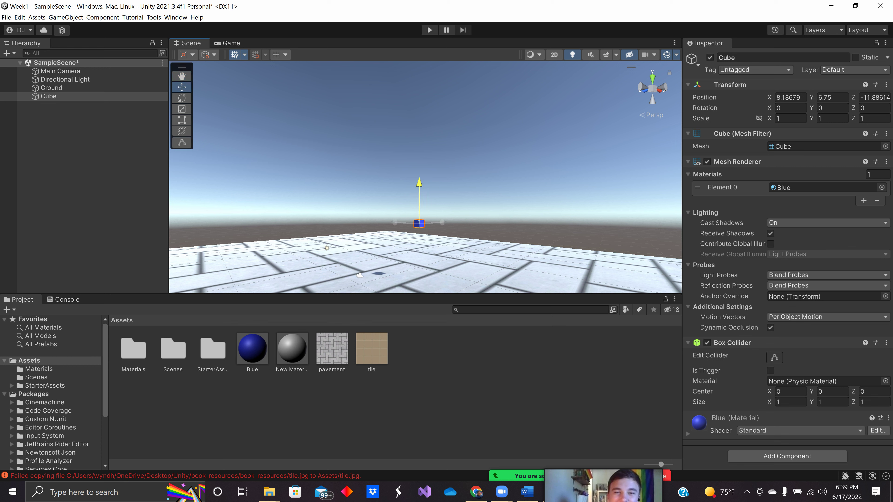
pyautogui.moveTo(419, 204); pyautogui.dragTo(419, 245)
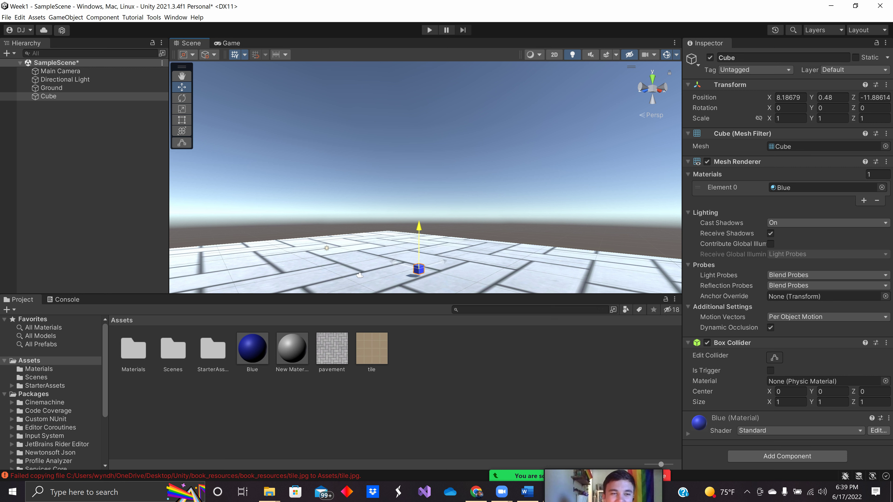
pyautogui.moveTo(425, 176); pyautogui.dragTo(213, 163, button='right')
pyautogui.press('w')
pyautogui.press('w')
pyautogui.press('s')
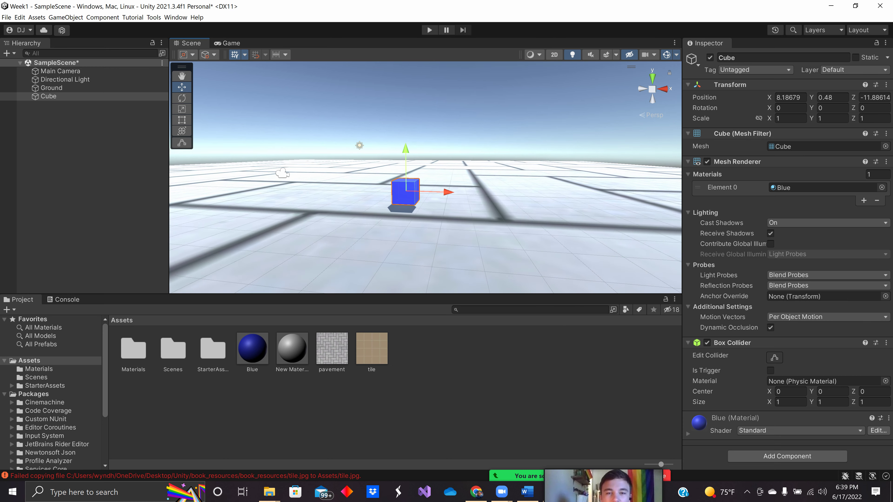
pyautogui.press('s')
pyautogui.moveTo(213, 163); pyautogui.dragTo(222, 169, button='right')
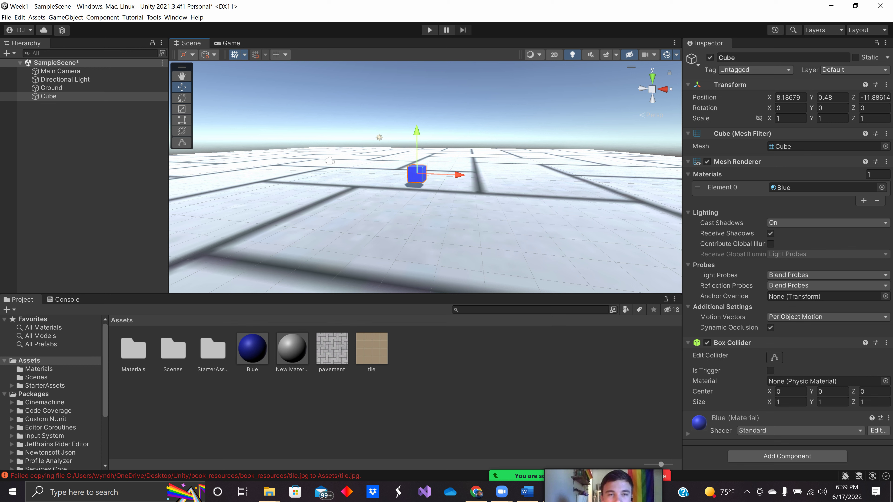
pyautogui.moveTo(222, 169)
pyautogui.mouseDown(button='right')
pyautogui.moveTo(221, 133)
pyautogui.moveTo(225, 191)
pyautogui.moveTo(224, 167)
pyautogui.mouseUp(button='right')
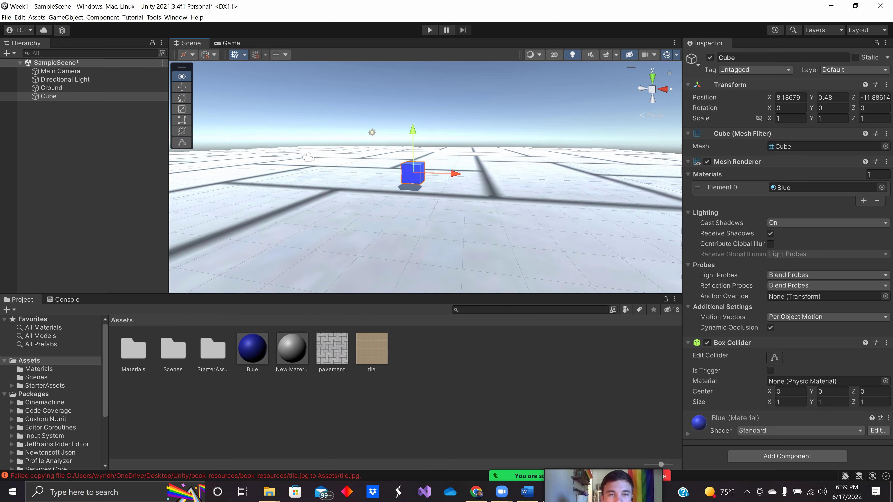
pyautogui.press('s')
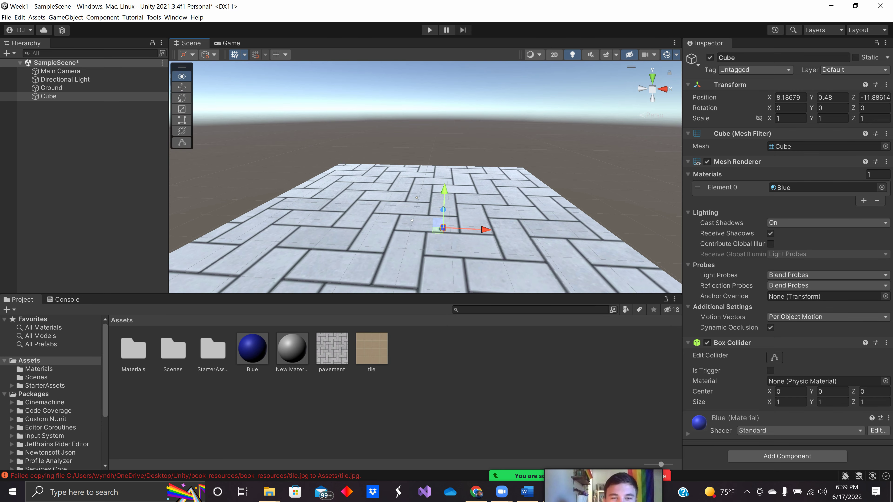
pyautogui.moveTo(411, 220); pyautogui.dragTo(399, 255, button='right')
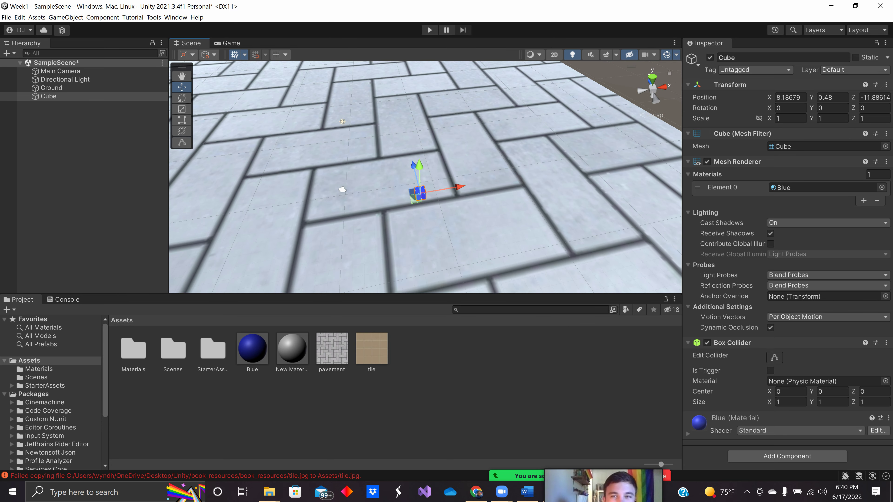
pyautogui.click(790, 118)
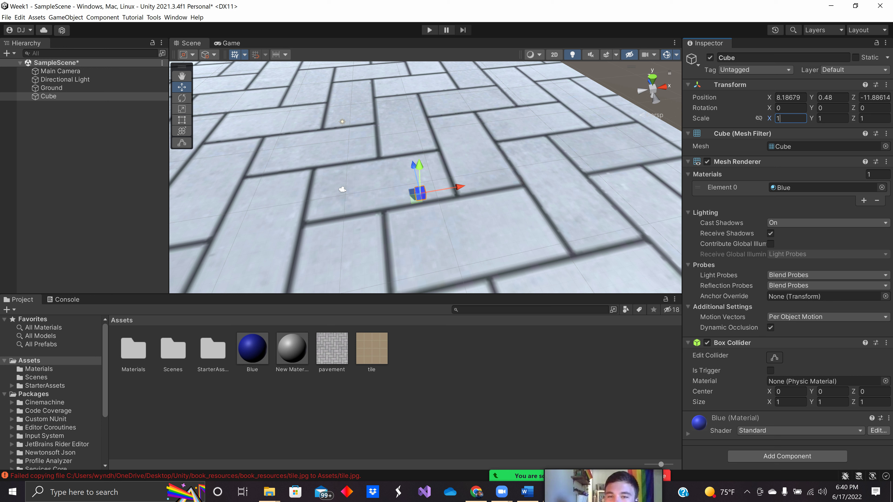
# Stretch the Cube along X, scrubbing its X scale to 9.16, then cycle the Q/W/E tools.
pyautogui.press('BackSpace')
pyautogui.write('3')
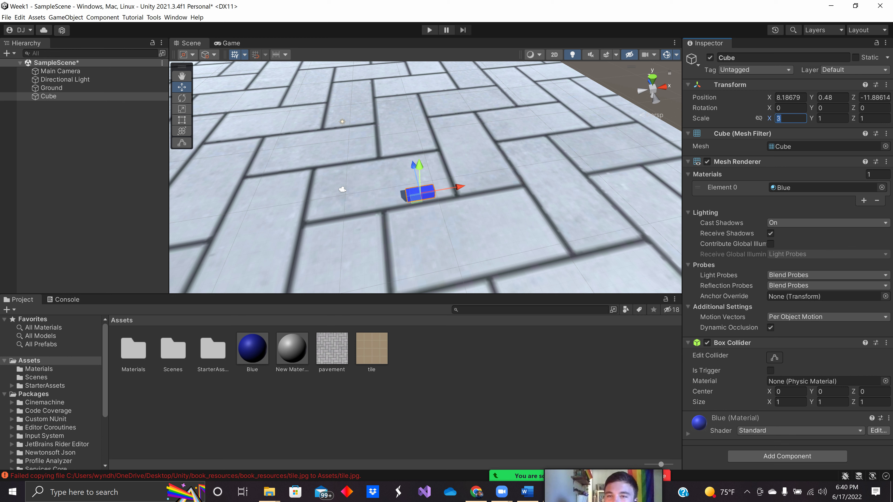
pyautogui.write('6')
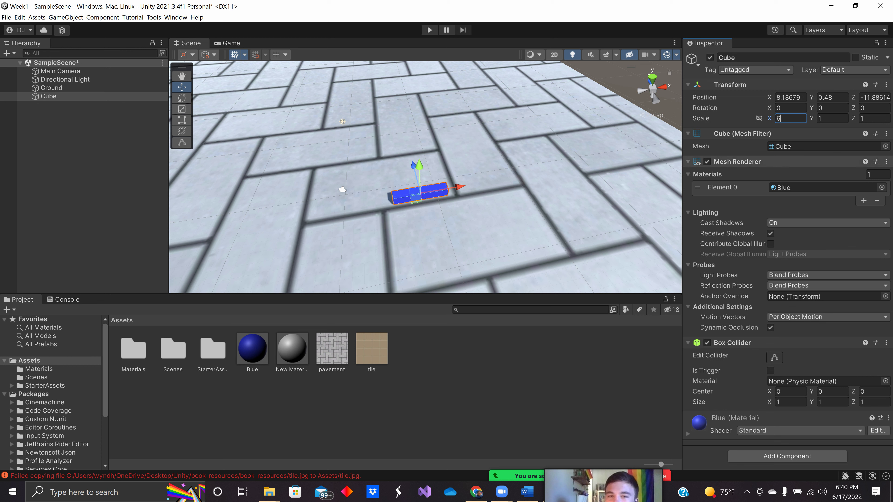
pyautogui.press('Return')
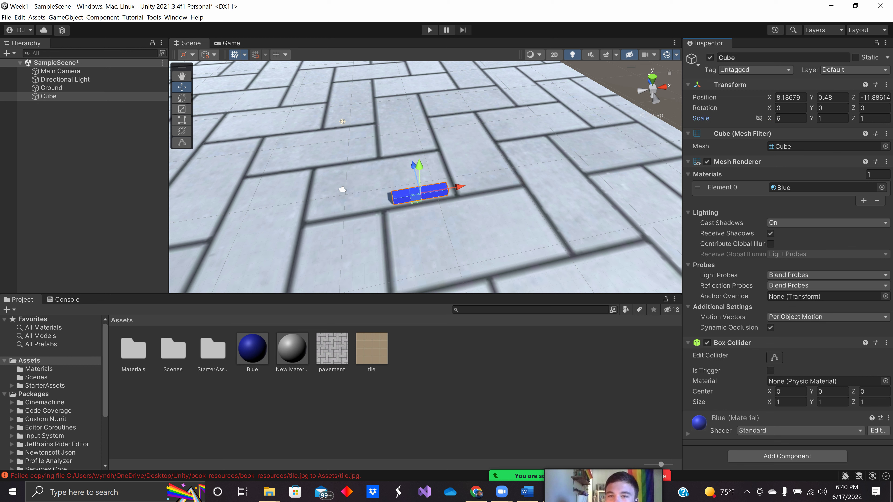
pyautogui.click(790, 118)
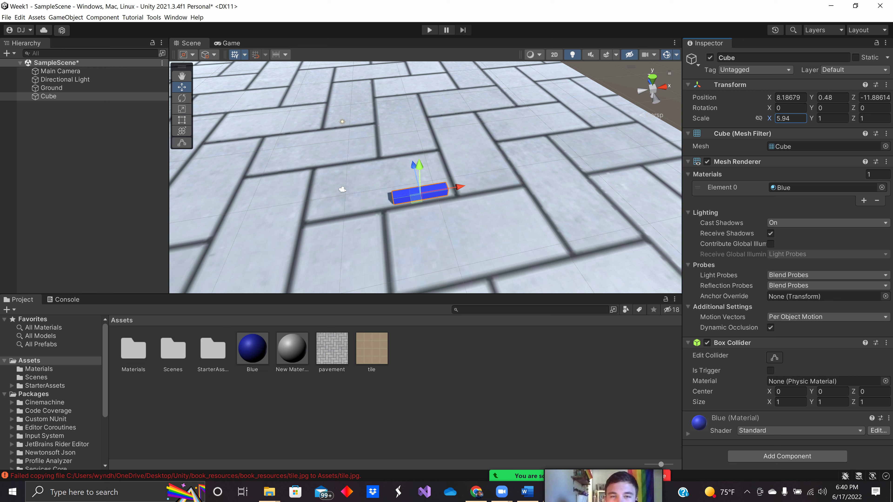
pyautogui.moveTo(769, 119)
pyautogui.mouseDown()
pyautogui.moveTo(731, 118)
pyautogui.moveTo(773, 118)
pyautogui.moveTo(761, 118)
pyautogui.mouseUp()
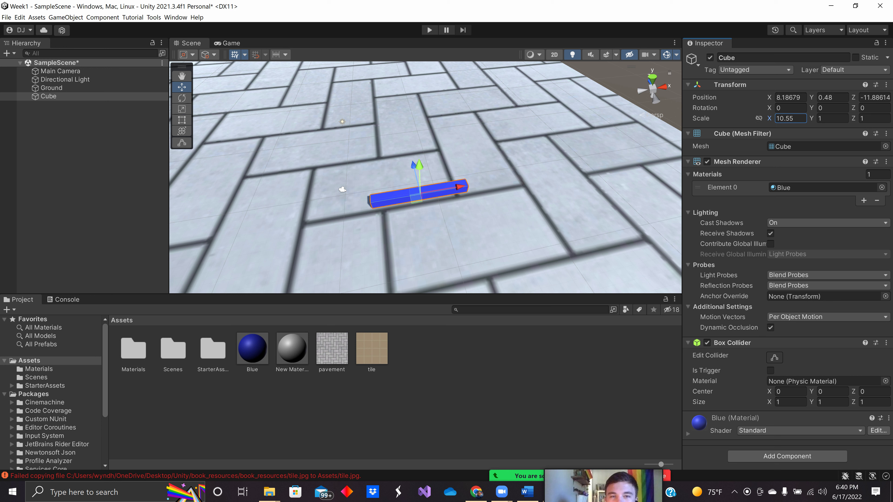
pyautogui.moveTo(761, 118); pyautogui.dragTo(754, 118)
pyautogui.press('q')
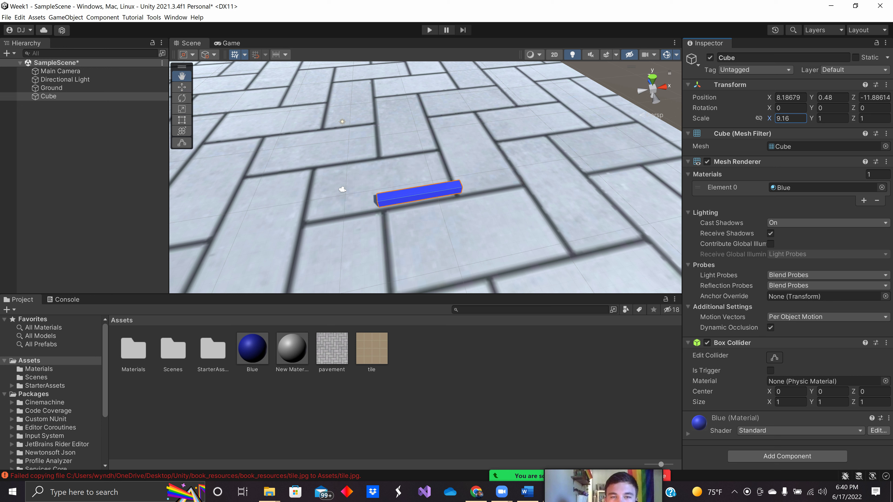
pyautogui.press('w')
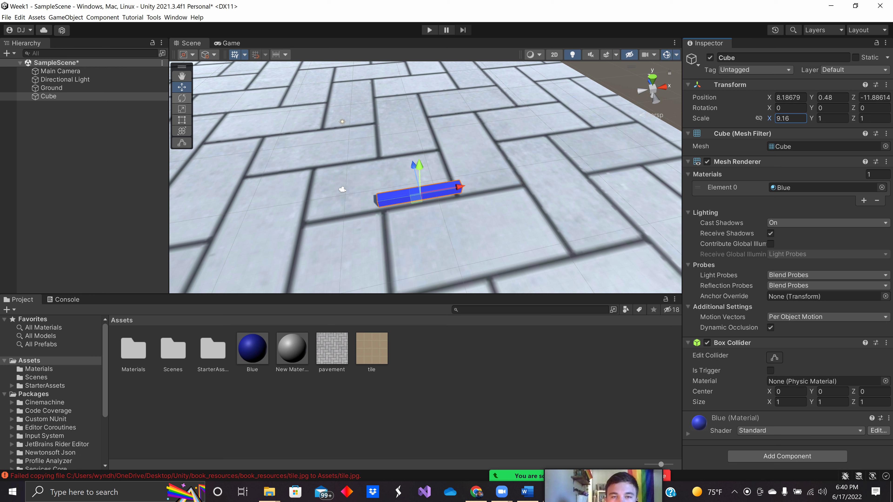
pyautogui.press('e')
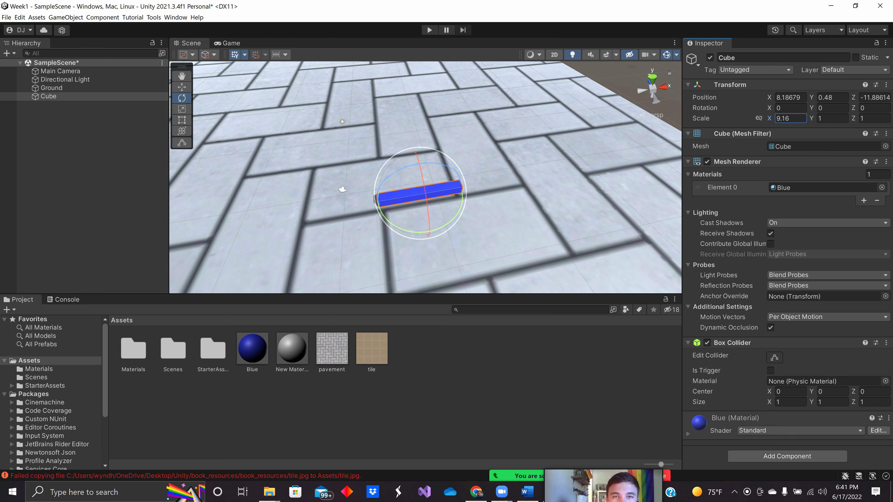
# Stretch the Cube with the Scale gizmo and try Z scale values 1.19, -4.34 and -5.18.
pyautogui.press('r')
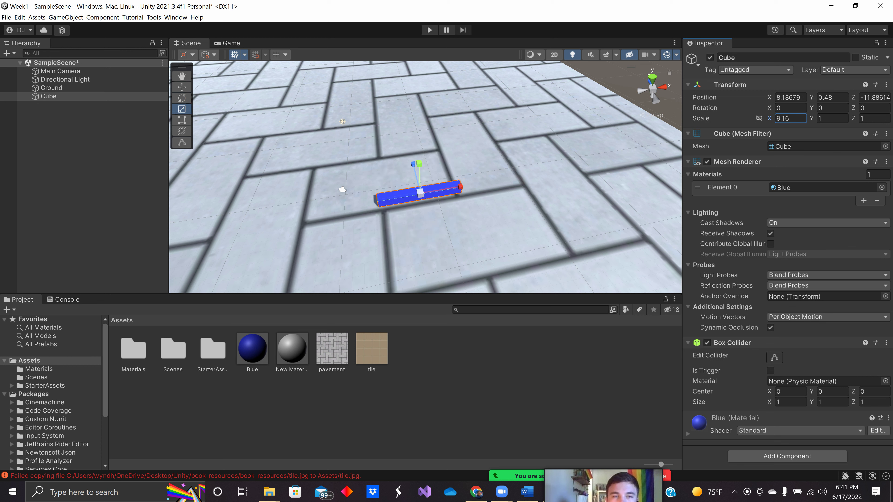
pyautogui.moveTo(460, 186); pyautogui.dragTo(404, 189)
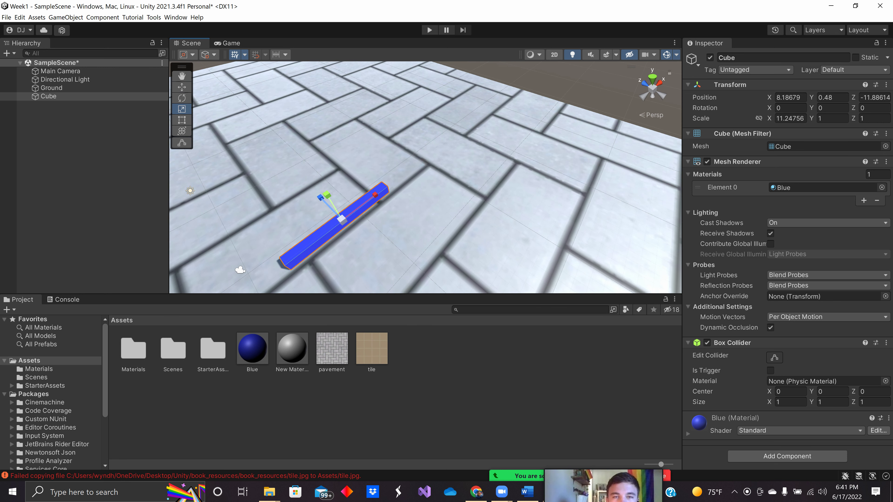
pyautogui.moveTo(320, 197); pyautogui.dragTo(291, 165)
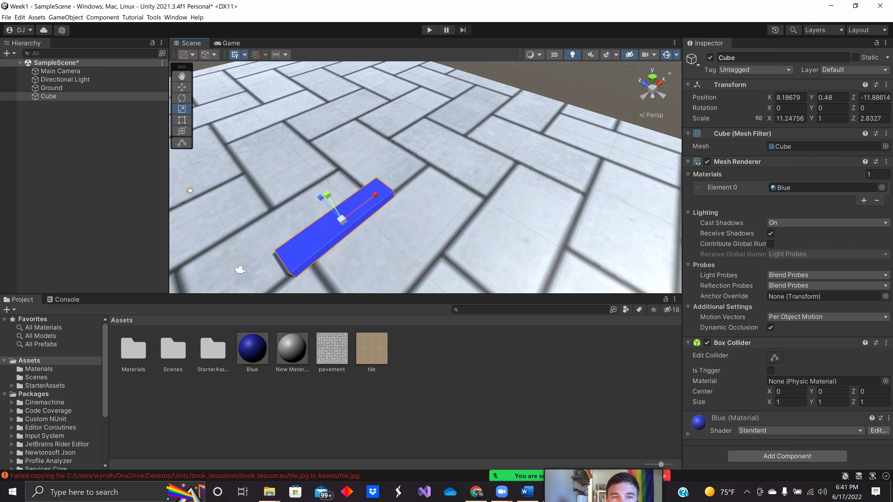
pyautogui.click(874, 118)
pyautogui.write('-0.56')
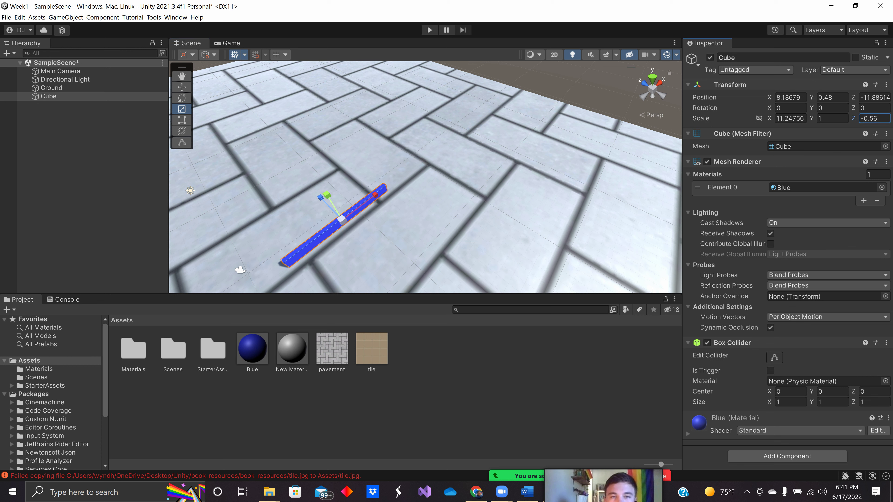
pyautogui.press('BackSpace')
pyautogui.press('BackSpace')
pyautogui.press('BackSpace')
pyautogui.press('BackSpace')
pyautogui.press('BackSpace')
pyautogui.write('1.19')
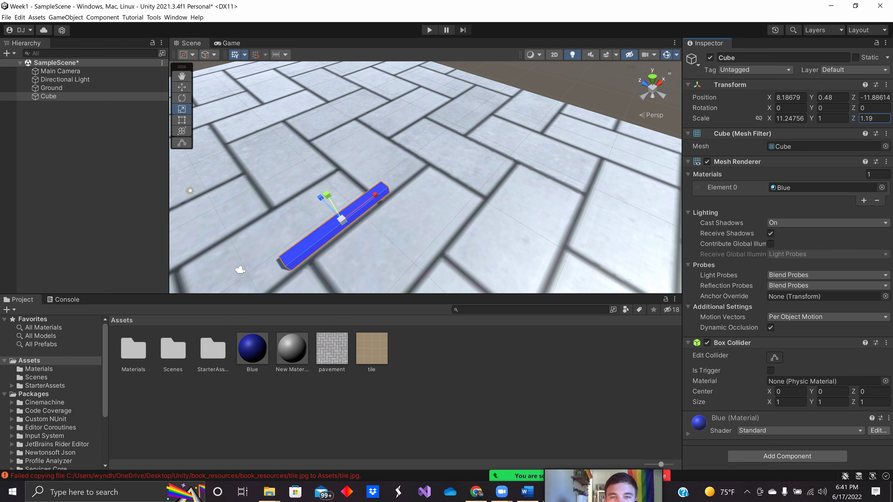
pyautogui.press('BackSpace')
pyautogui.press('BackSpace')
pyautogui.press('BackSpace')
pyautogui.press('BackSpace')
pyautogui.write('-4.34')
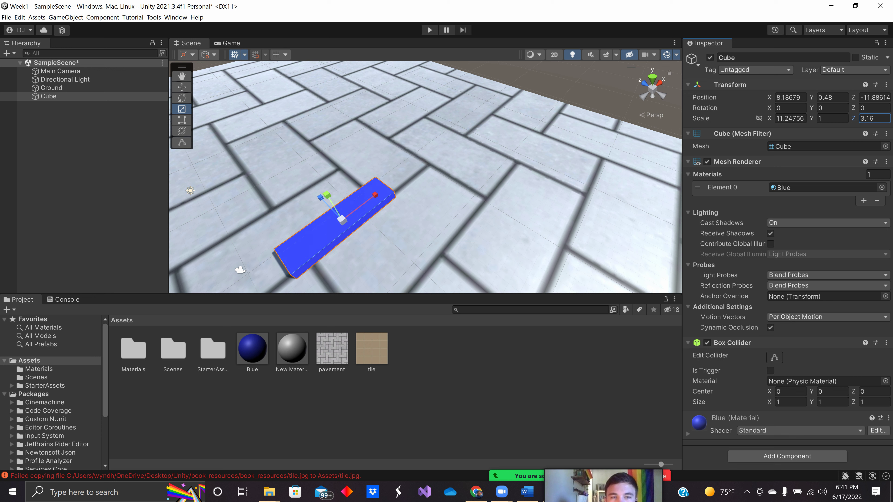
pyautogui.press('BackSpace')
pyautogui.press('BackSpace')
pyautogui.press('BackSpace')
pyautogui.press('BackSpace')
pyautogui.press('BackSpace')
pyautogui.write('-5.18')
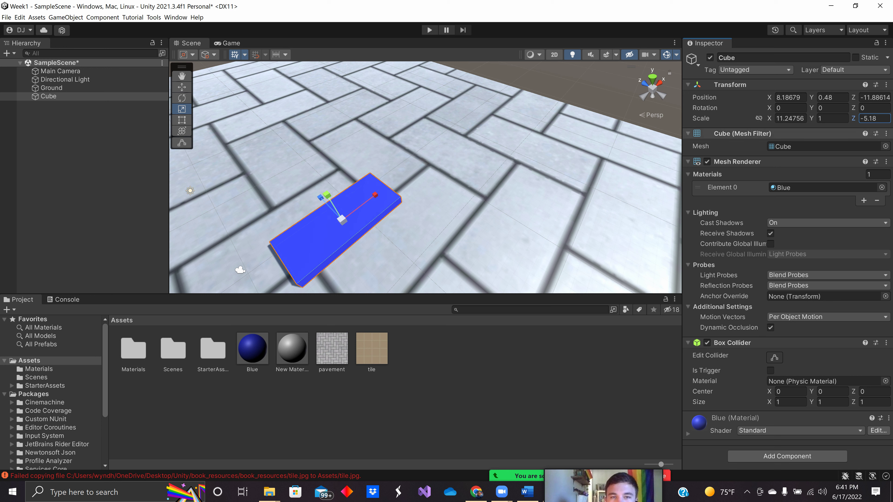
# Set the Cube's scale to 2 on X, Y and Z.
pyautogui.click(791, 118)
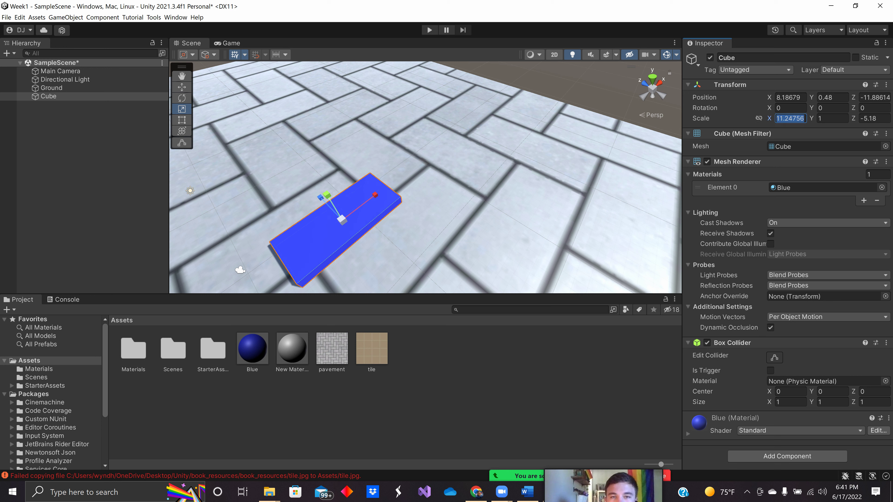
pyautogui.write('2')
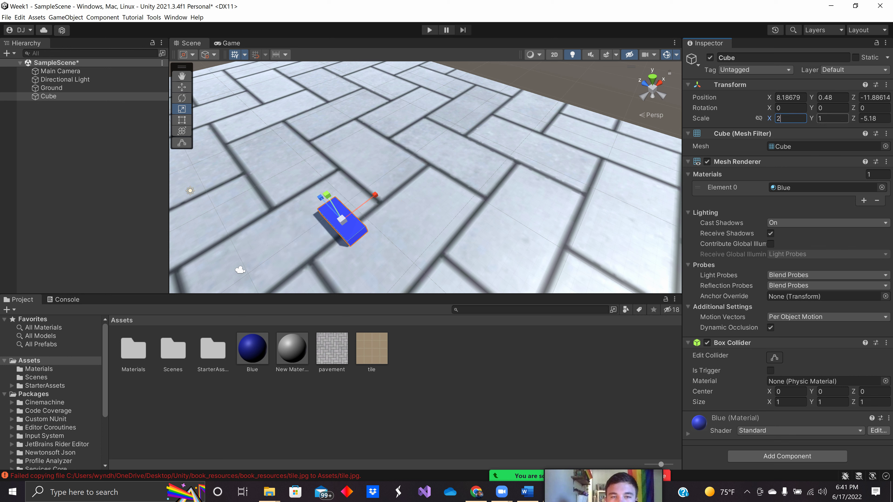
pyautogui.press('Tab')
pyautogui.write('2')
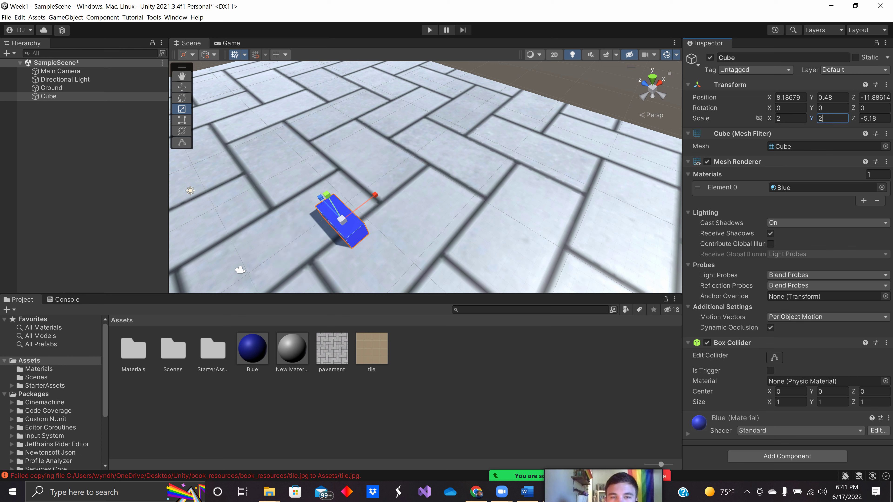
pyautogui.press('Tab')
pyautogui.write('2')
pyautogui.press('Return')
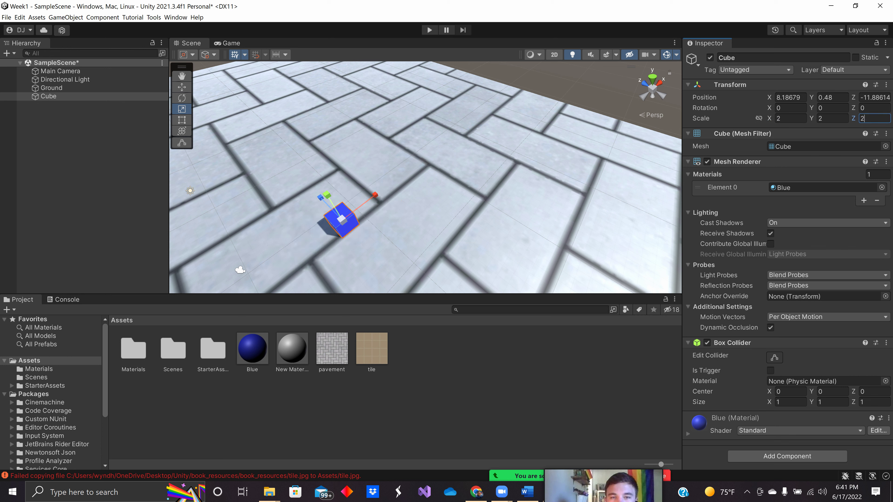
pyautogui.click(52, 88)
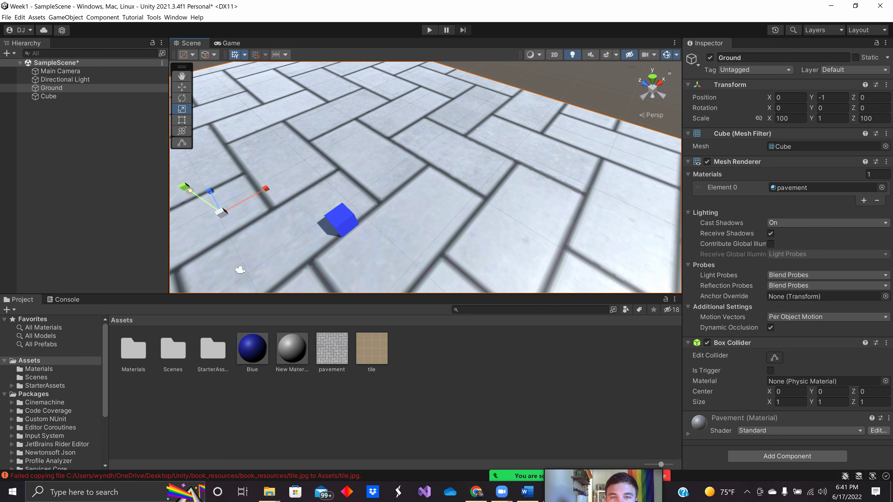
pyautogui.click(49, 96)
pyautogui.moveTo(387, 175); pyautogui.dragTo(415, 155, button='right')
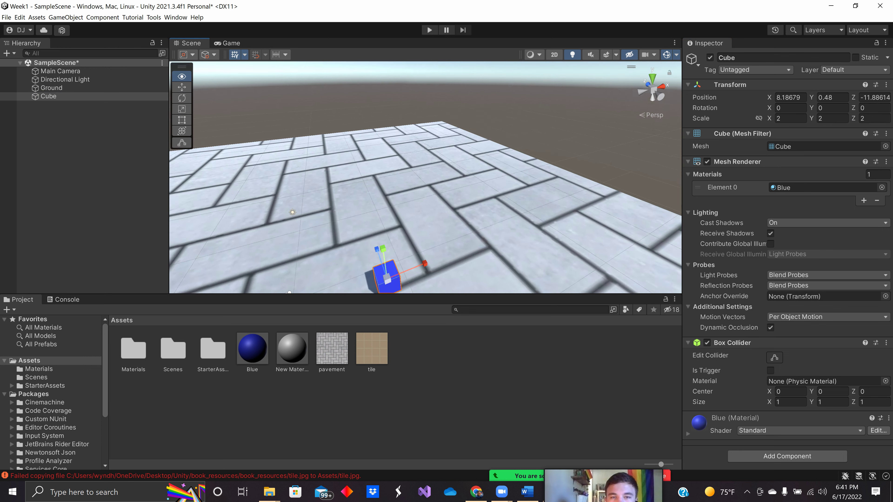
pyautogui.moveTo(364, 229)
pyautogui.mouseDown(button='right')
pyautogui.moveTo(326, 259)
pyautogui.moveTo(365, 228)
pyautogui.mouseUp(button='right')
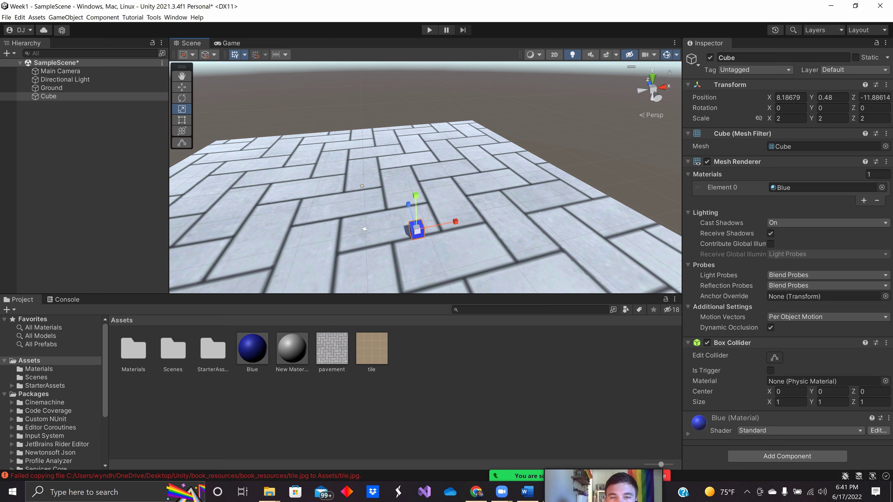
pyautogui.rightClick(48, 96)
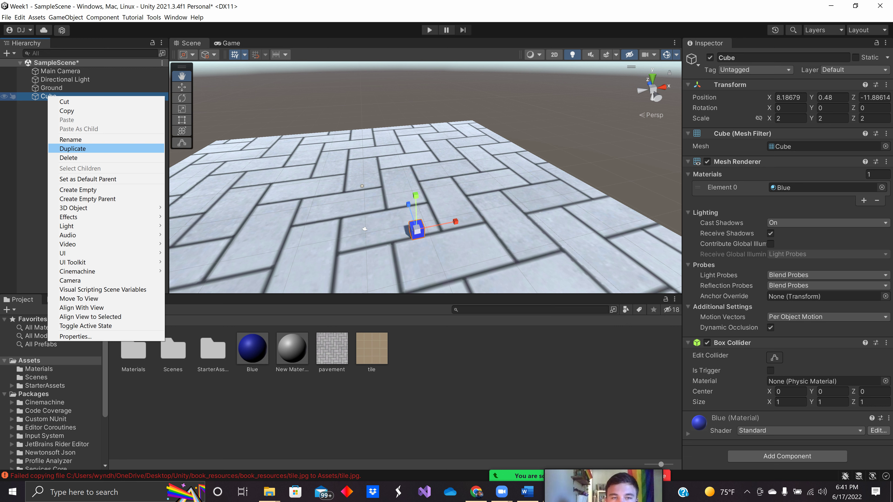
# Frame the Cube and rename it to Box.
pyautogui.press('Escape')
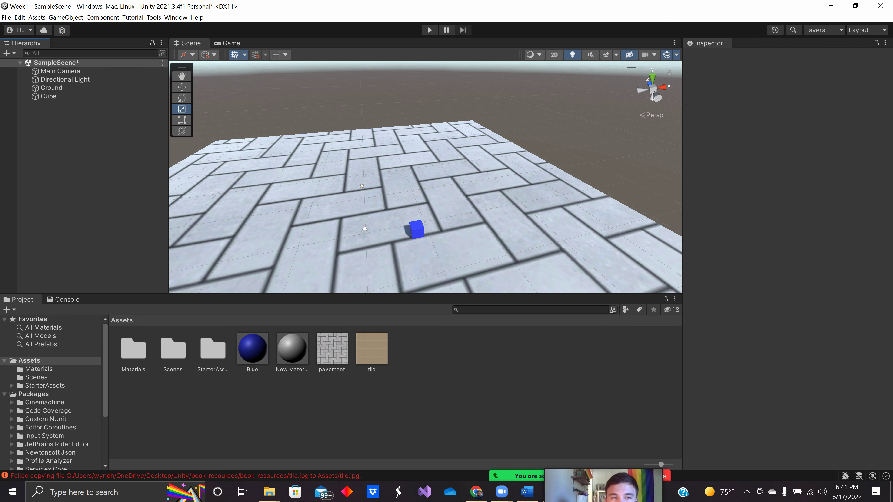
pyautogui.scroll(1, 425, 203)
pyautogui.press('f')
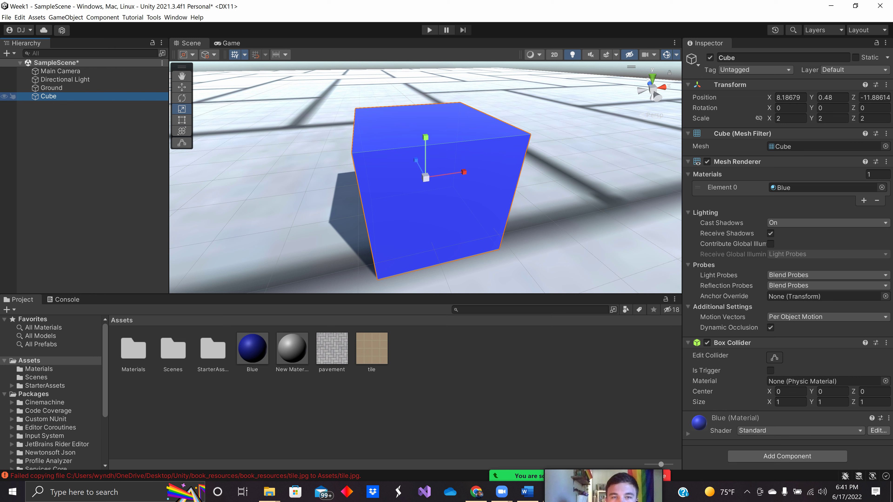
pyautogui.press('F2')
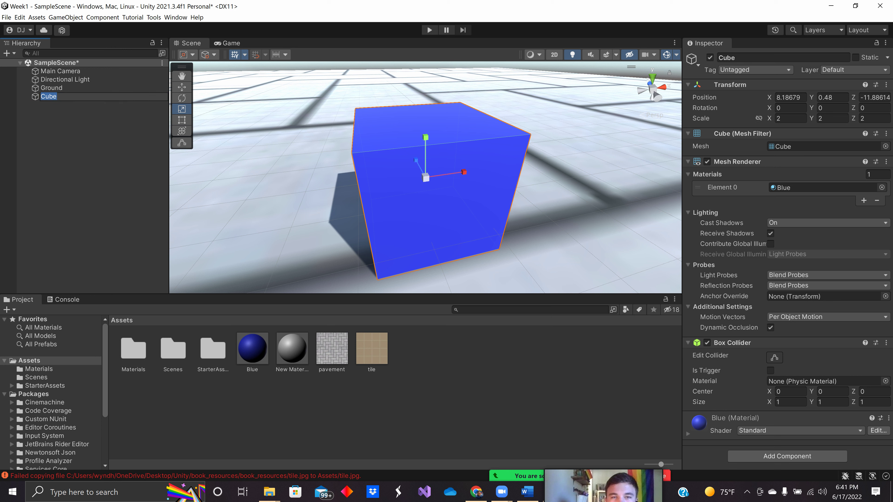
pyautogui.write('Box')
pyautogui.press('Return')
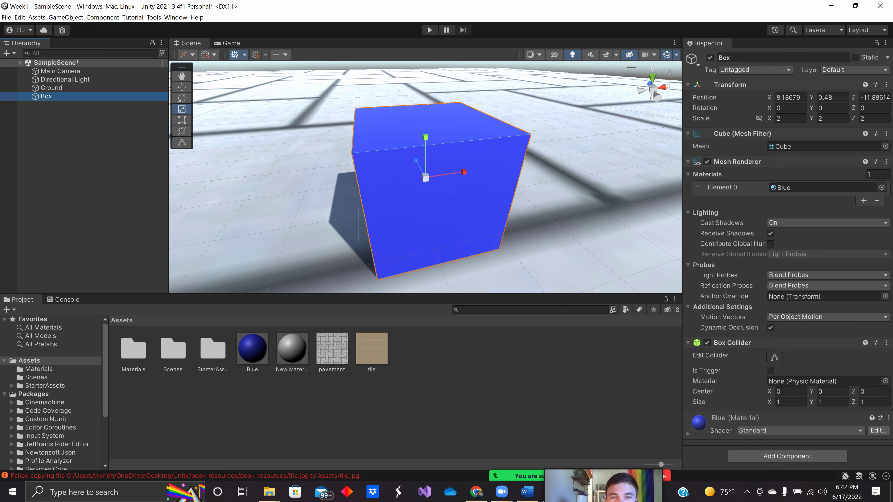
pyautogui.scroll(-10, 363, 175)
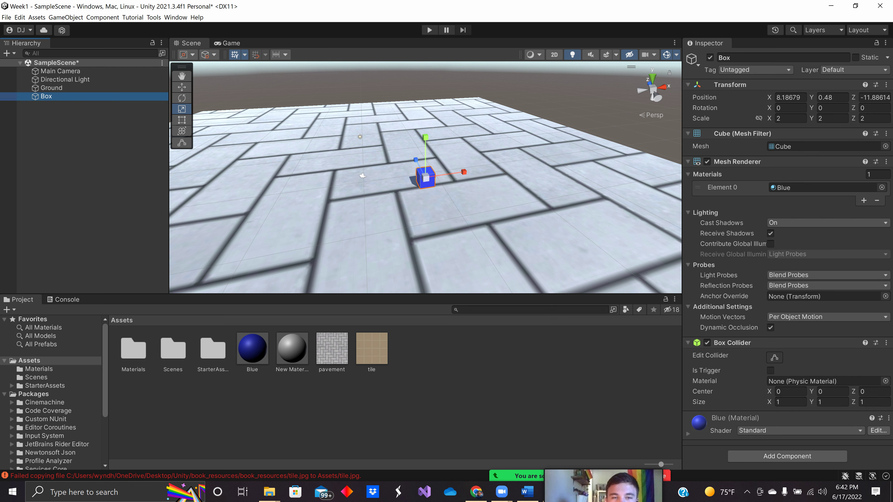
# Duplicate Box and move Box (1) to about X 1.13, Z -19.81.
pyautogui.rightClick(47, 96)
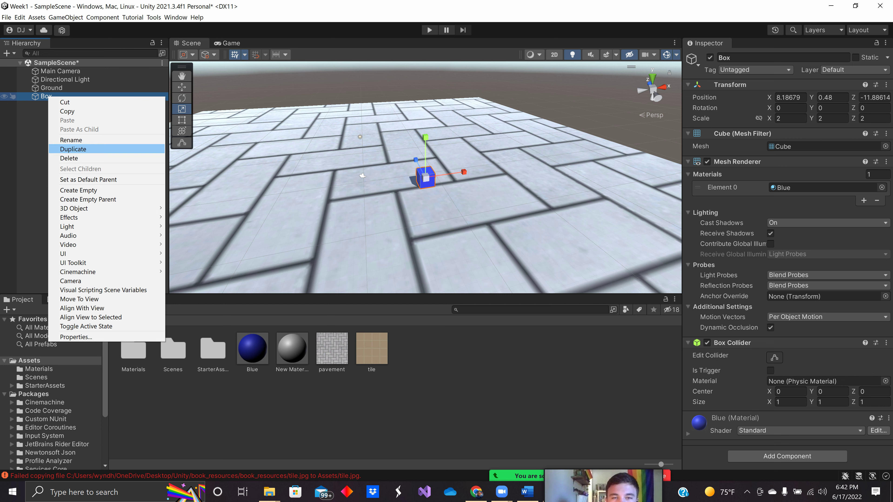
pyautogui.press('Escape')
pyautogui.click(46, 96)
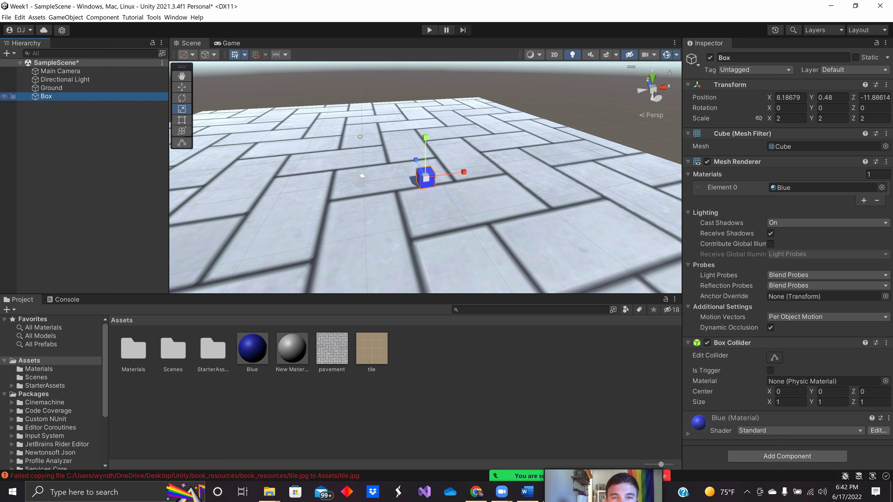
pyautogui.hotkey('ctrl', 'd')
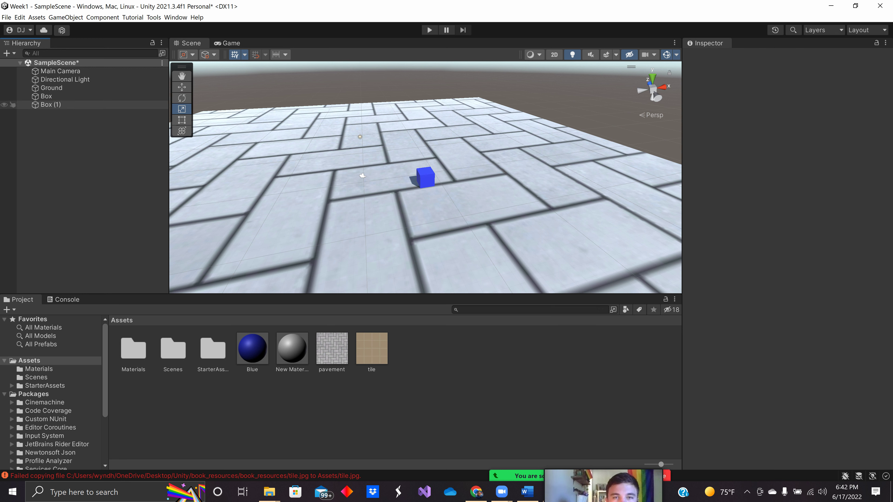
pyautogui.click(182, 87)
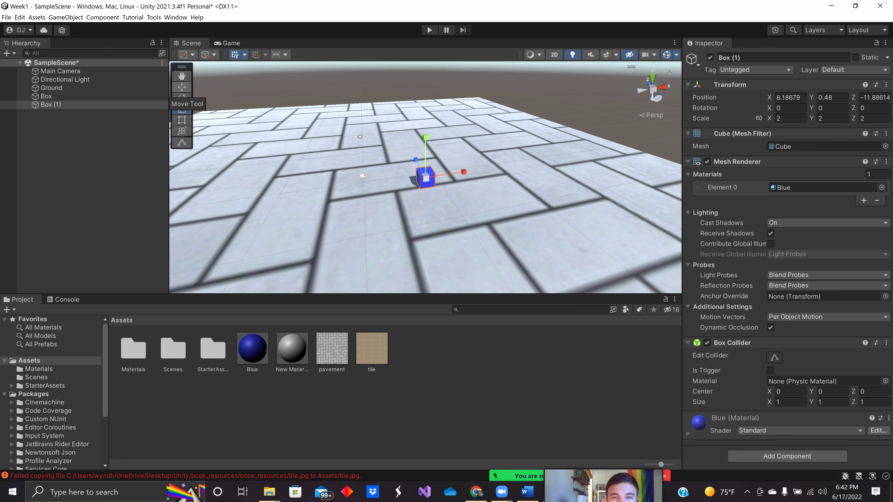
pyautogui.moveTo(457, 172); pyautogui.dragTo(548, 199)
pyautogui.moveTo(494, 182); pyautogui.dragTo(493, 181)
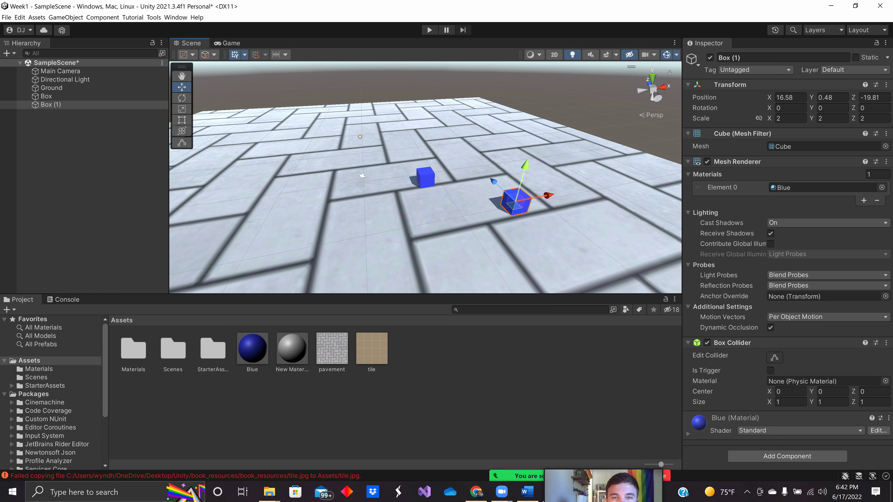
pyautogui.moveTo(547, 195); pyautogui.dragTo(416, 220)
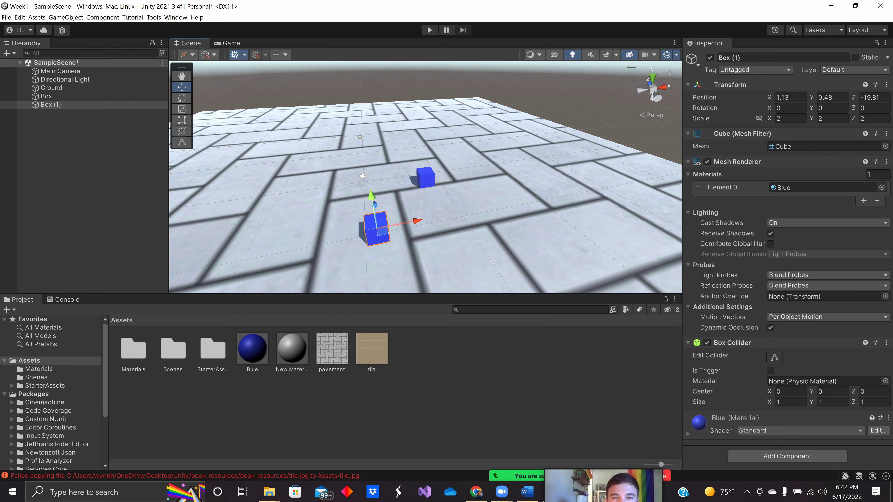
# Create a new material in Assets named Yellow.
pyautogui.rightClick(449, 357)
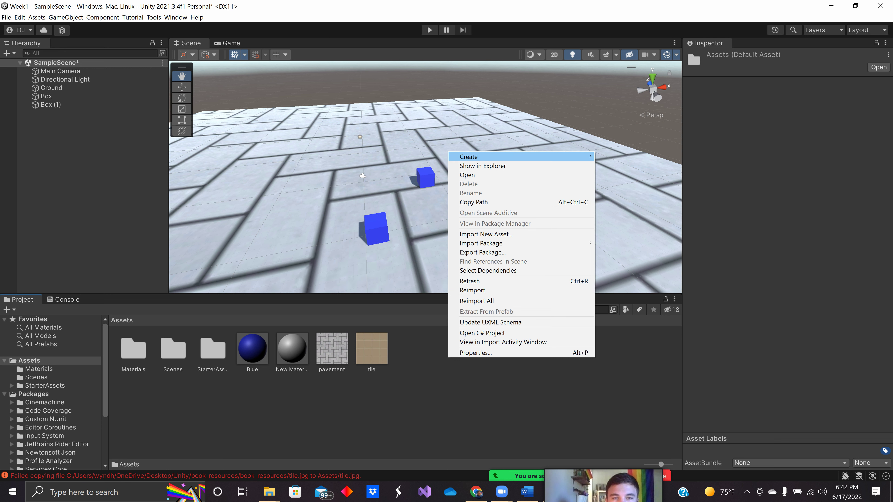
pyautogui.moveTo(492, 156)
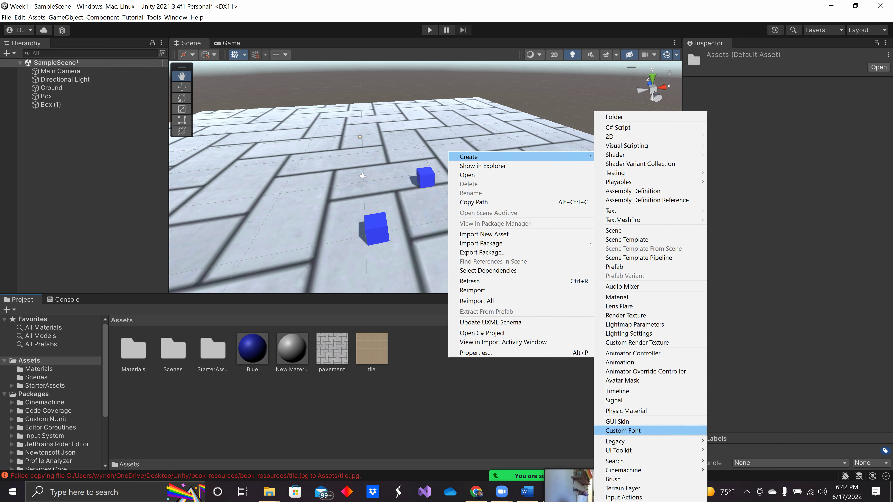
pyautogui.click(616, 297)
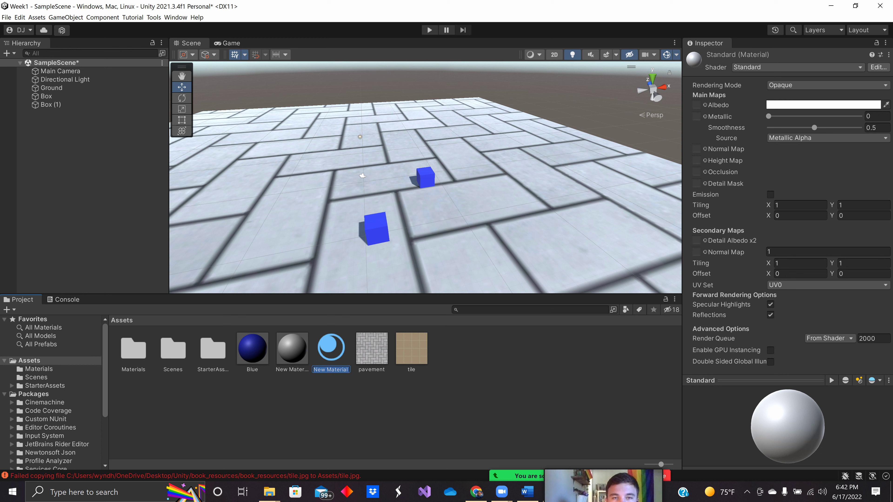
pyautogui.write('Yellow')
pyautogui.press('Return')
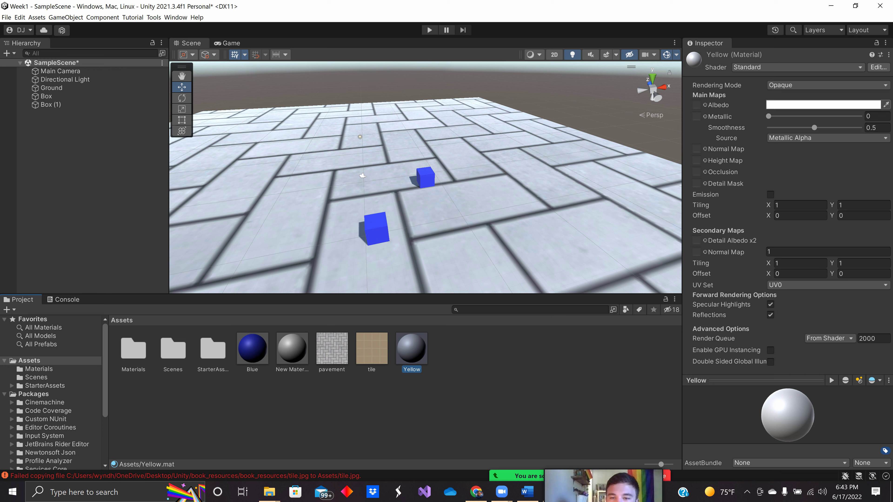
# Set Yellow's albedo to a saturated bright yellow and make it fully metallic.
pyautogui.click(822, 104)
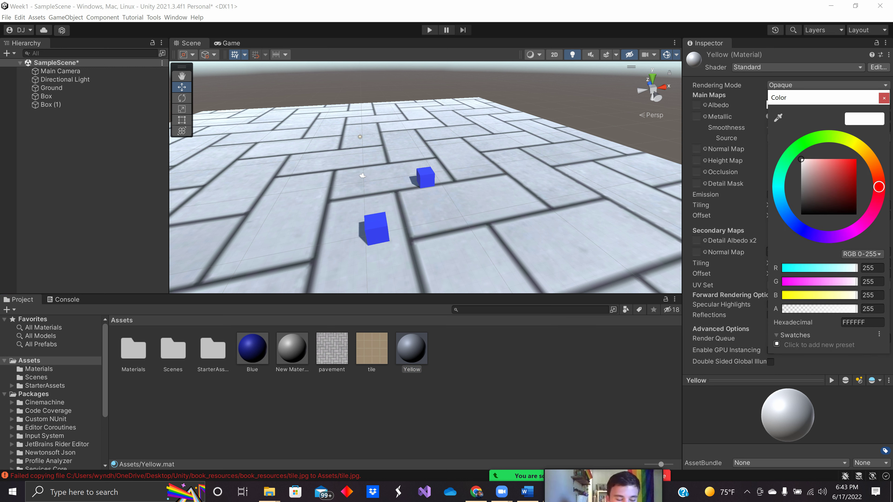
pyautogui.click(851, 142)
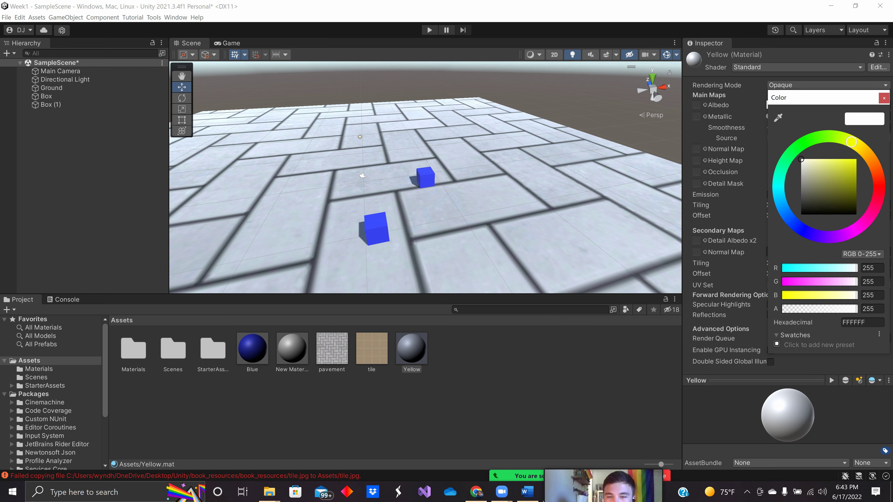
pyautogui.click(849, 159)
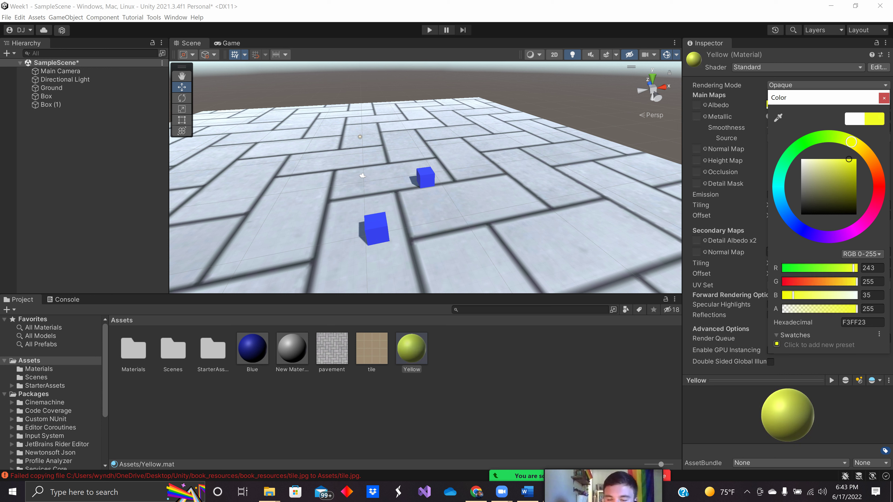
pyautogui.moveTo(849, 160); pyautogui.dragTo(854, 144)
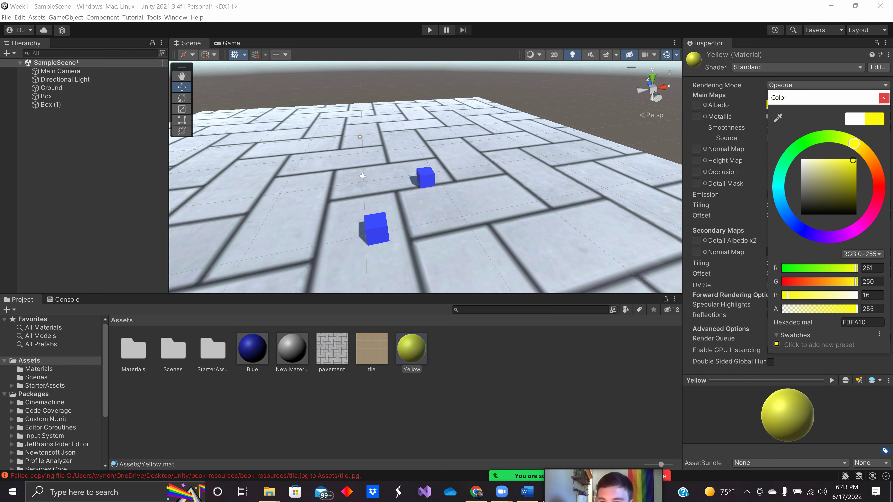
pyautogui.click(884, 98)
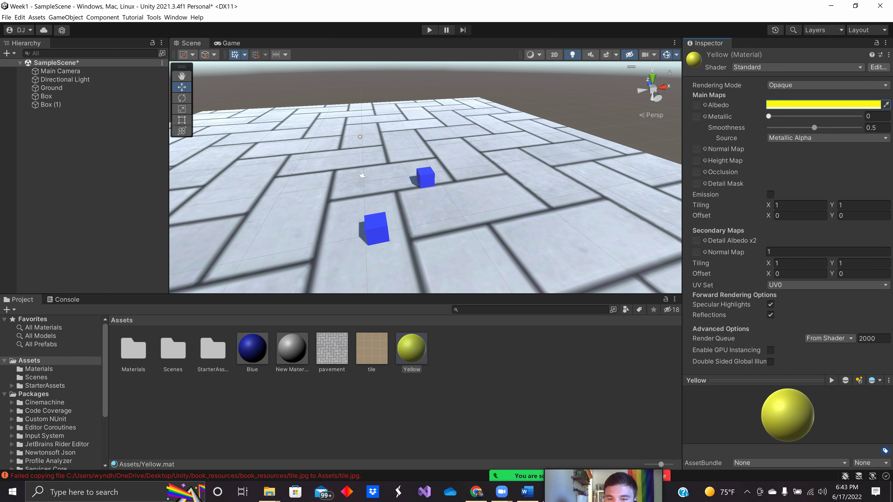
pyautogui.moveTo(769, 116); pyautogui.dragTo(840, 116)
pyautogui.hotkey('ctrl', 'shift', 'd')
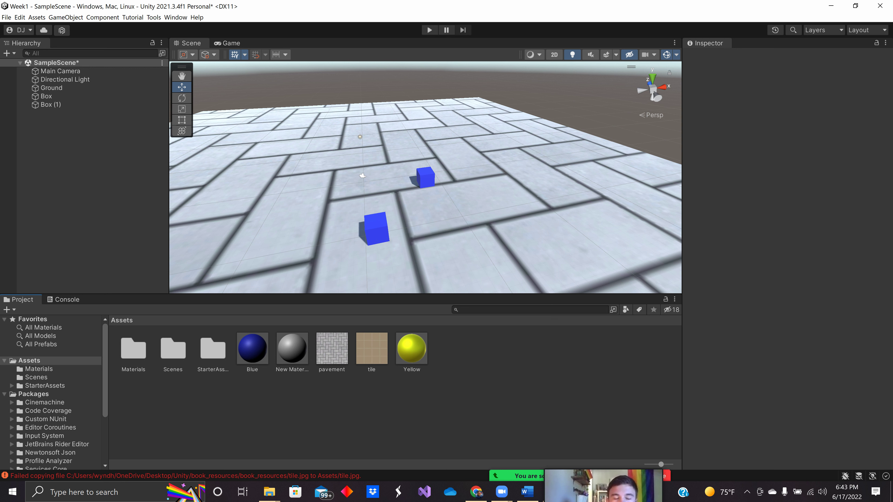
# Apply Yellow to Box (1) and duplicate it into Box (2) through Box (5).
pyautogui.moveTo(411, 348); pyautogui.dragTo(376, 229)
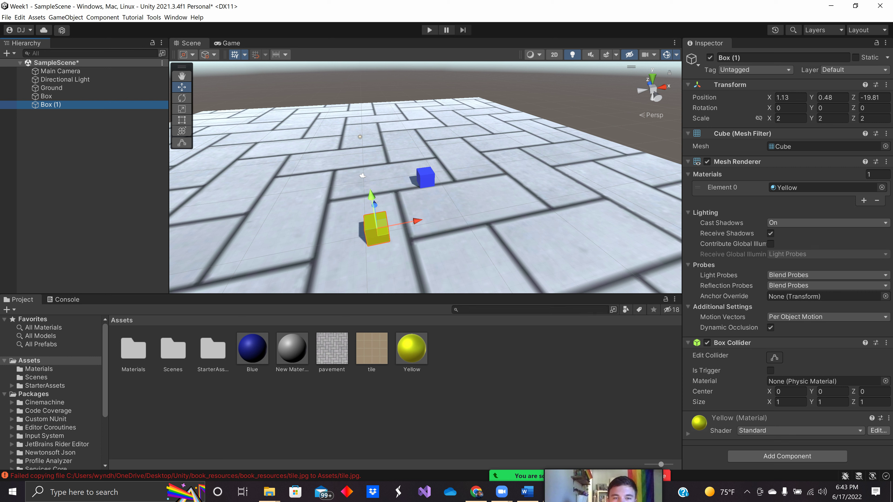
pyautogui.click(362, 176)
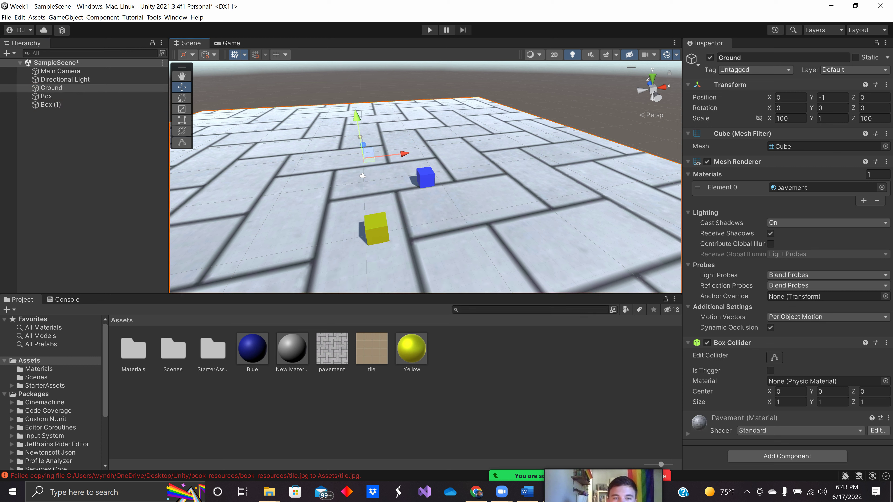
pyautogui.hotkey('ctrl', 'z')
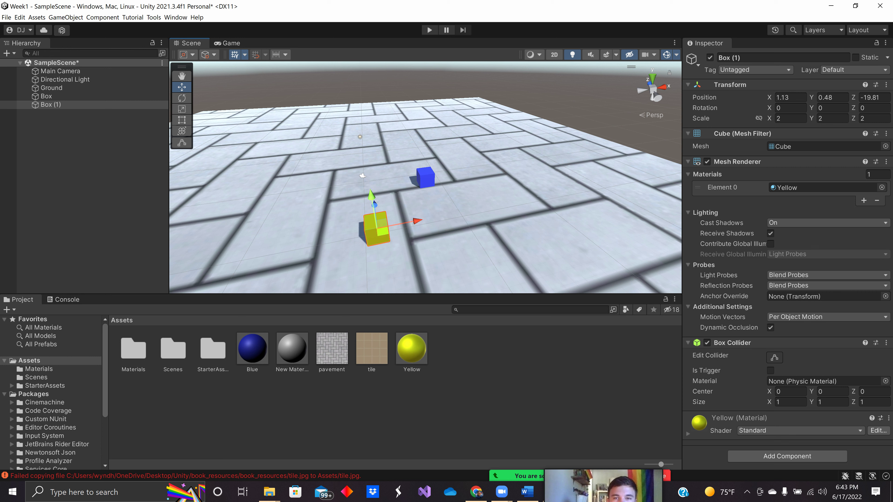
pyautogui.hotkey('ctrl', 'd')
pyautogui.hotkey('ctrl', 'd')
pyautogui.hotkey('ctrl', 'd')
pyautogui.hotkey('ctrl', 'd')
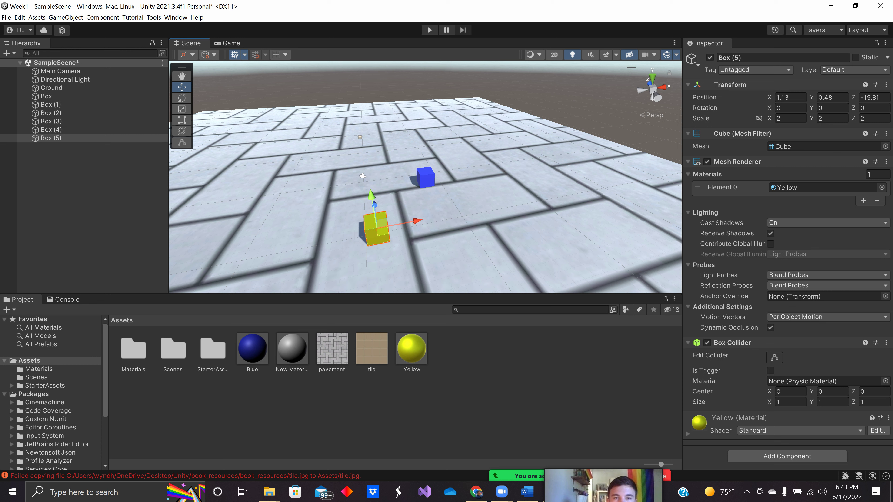
pyautogui.click(456, 357)
# Create another new material in Assets and name it Red.
pyautogui.rightClick(456, 357)
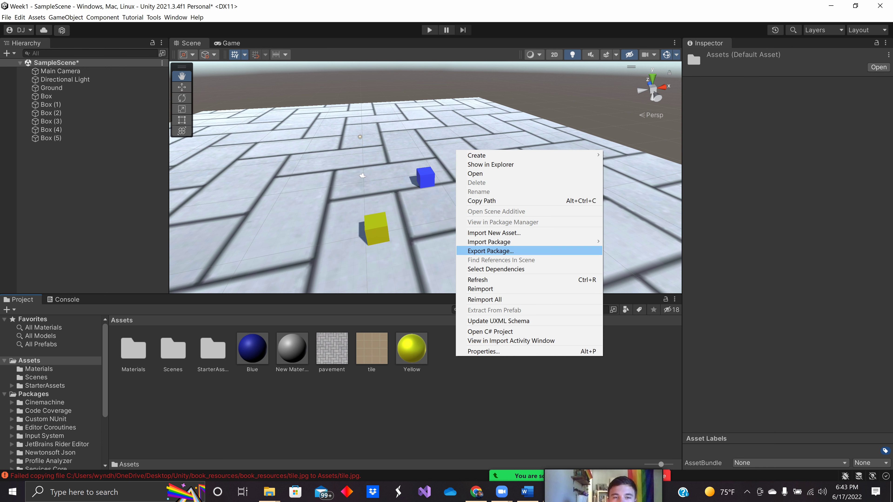
pyautogui.moveTo(493, 155)
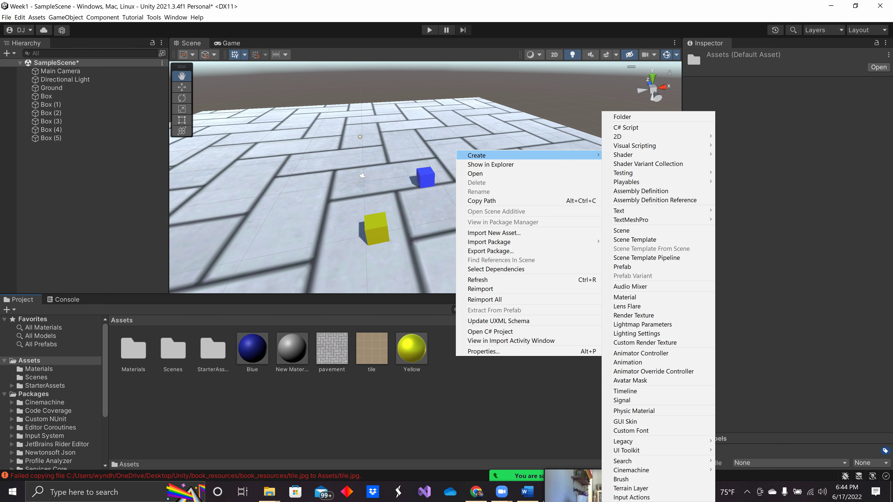
pyautogui.click(625, 297)
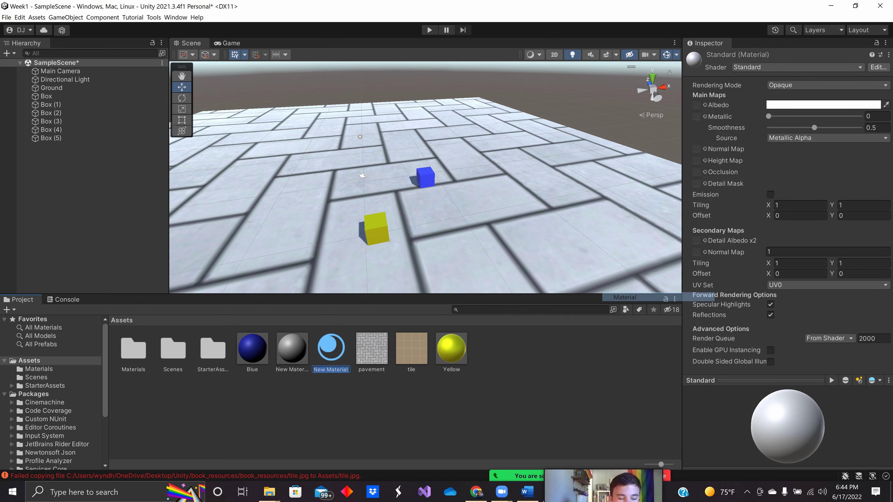
pyautogui.click(336, 369)
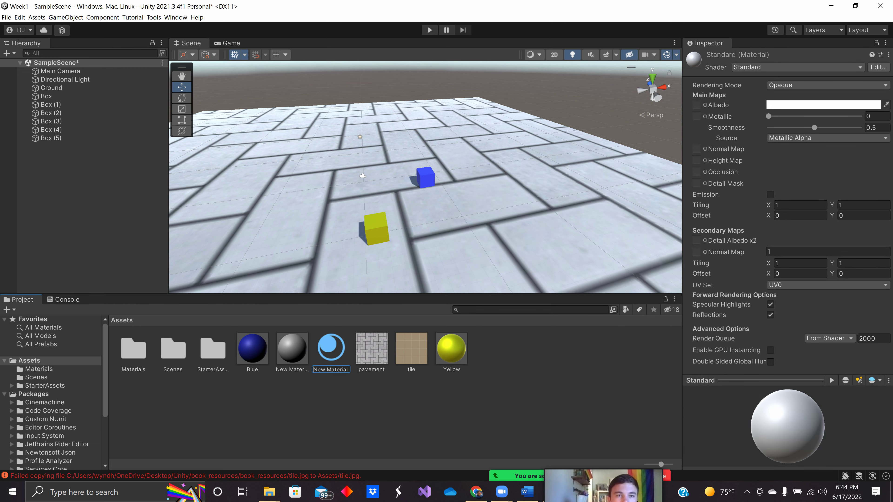
pyautogui.hotkey('ctrl', 'a')
pyautogui.write('R')
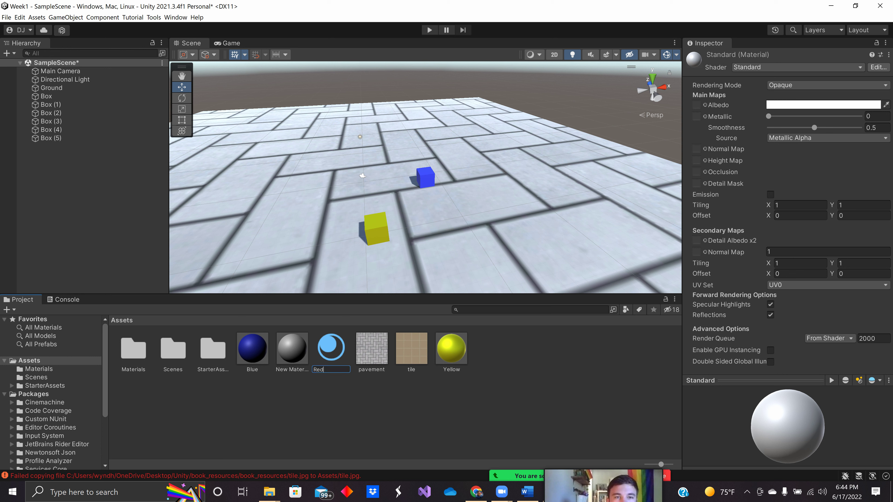
pyautogui.press('Return')
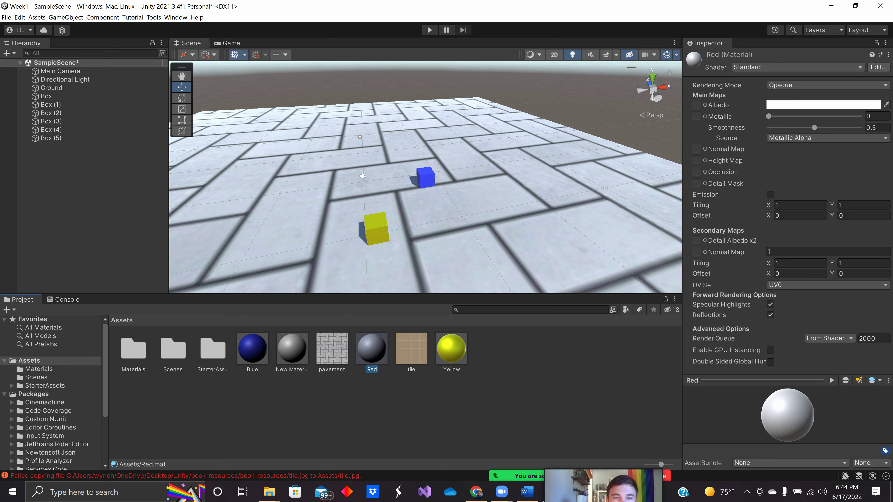
# Set the Red material's albedo to a strong red, FB0D27.
pyautogui.click(823, 105)
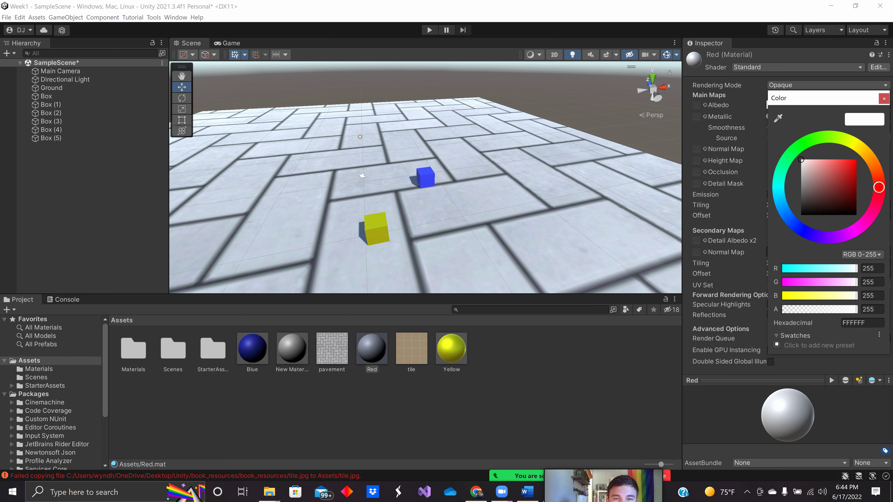
pyautogui.moveTo(800, 159); pyautogui.dragTo(853, 160)
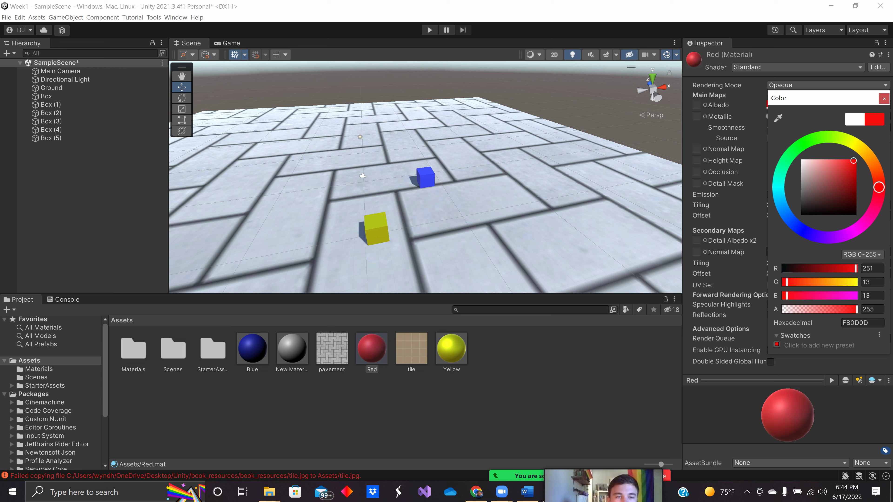
pyautogui.moveTo(879, 187); pyautogui.dragTo(879, 193)
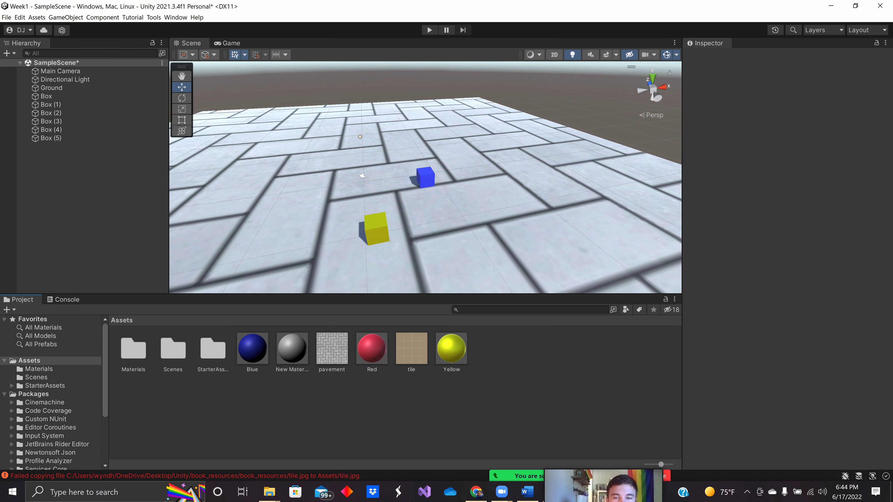
# Move Box (2) right of the yellow box, give it the Red material, and rename it RedBox.
pyautogui.click(51, 113)
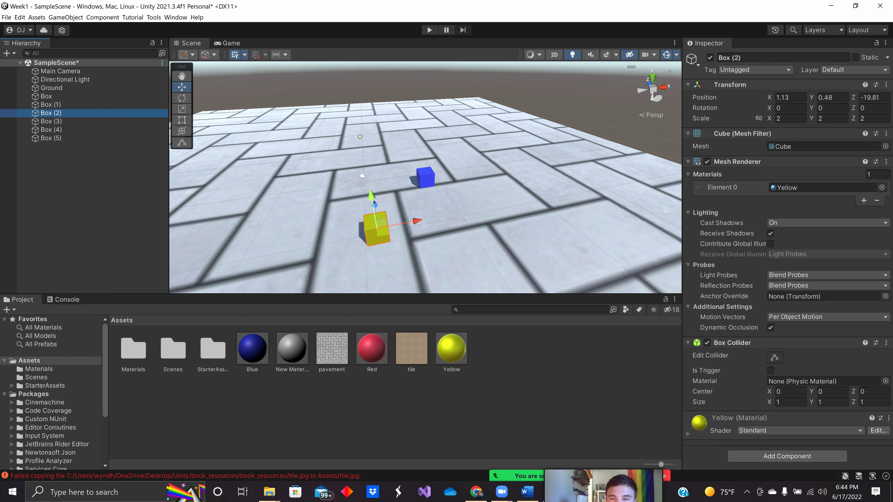
pyautogui.moveTo(418, 221); pyautogui.dragTo(512, 203)
pyautogui.moveTo(372, 348); pyautogui.dragTo(476, 210)
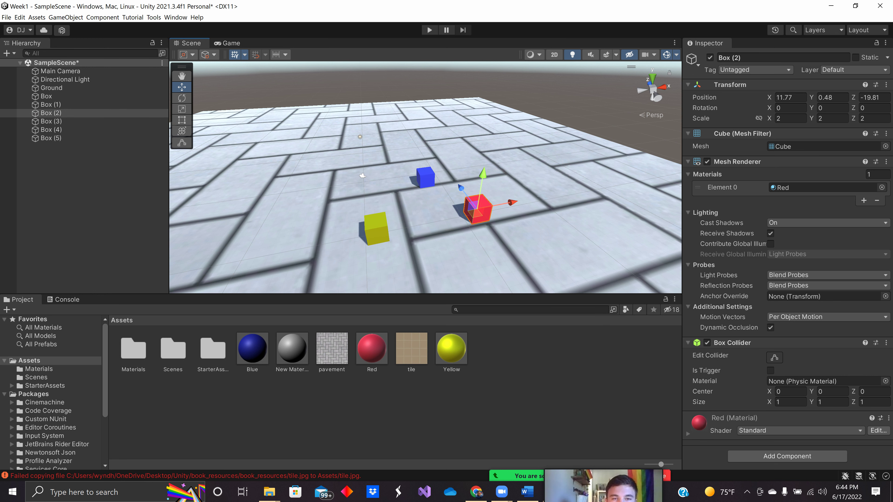
pyautogui.doubleClick(51, 113)
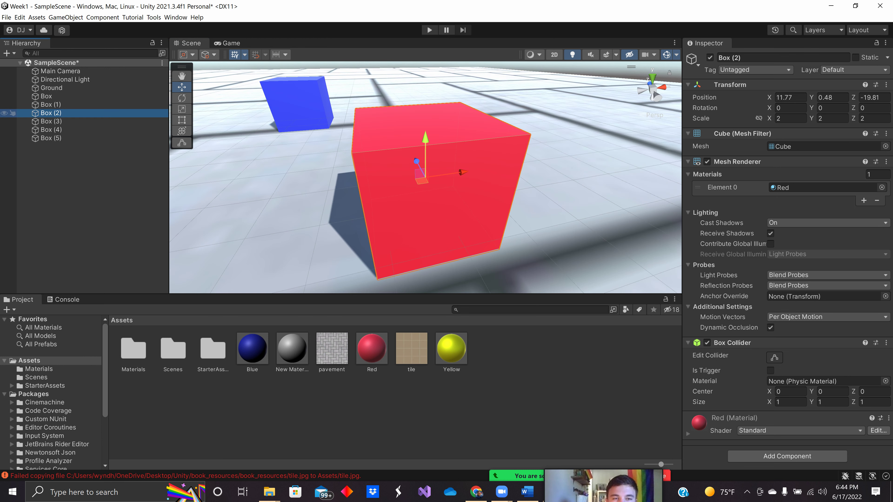
pyautogui.press('F2')
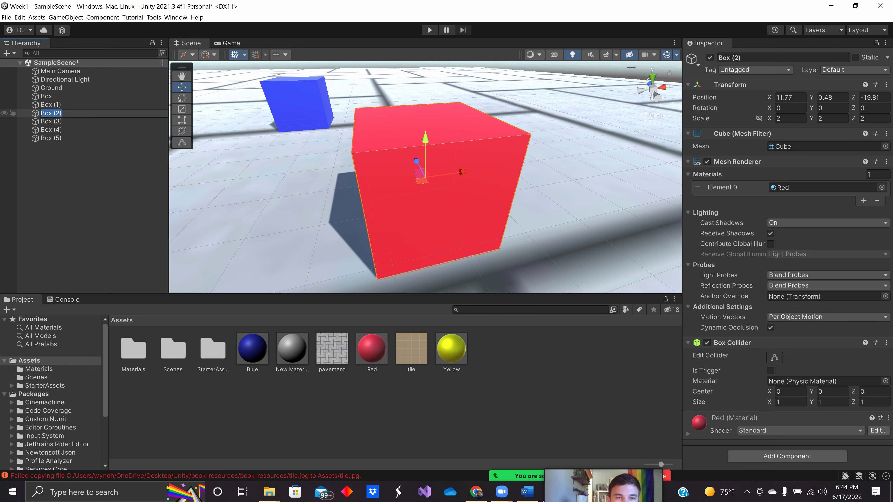
pyautogui.write('RedBox')
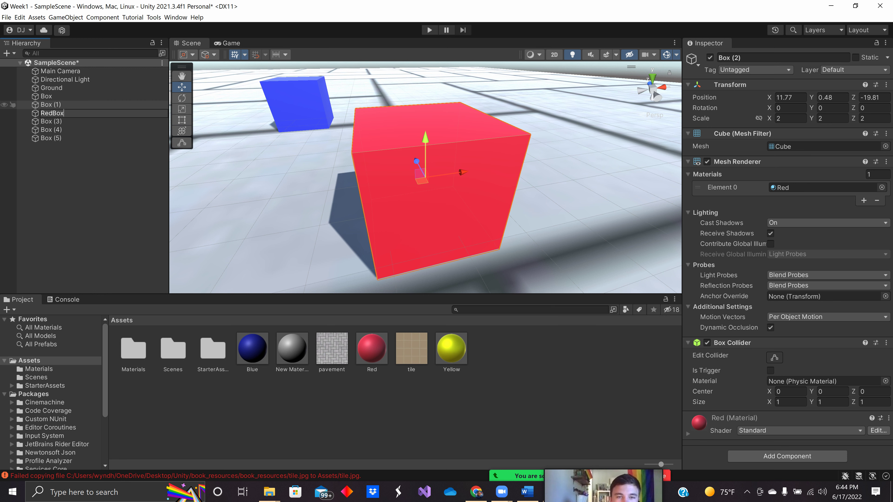
pyautogui.click(50, 104)
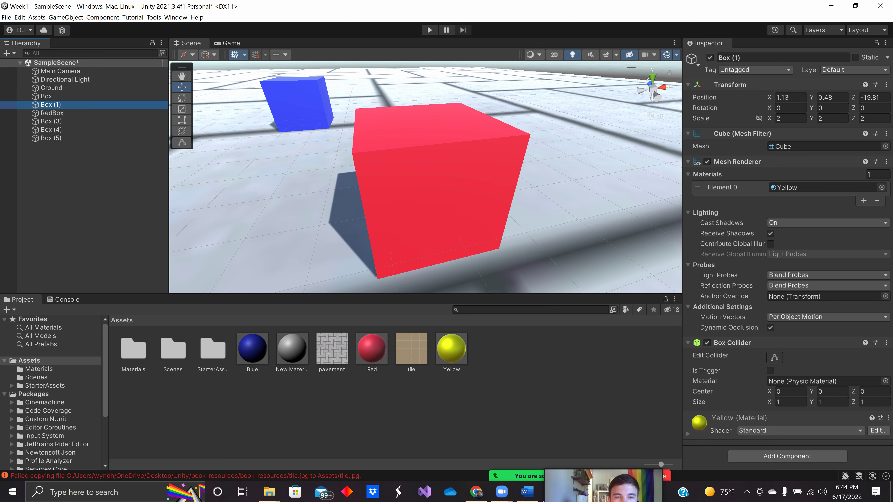
# Rename Box (1) to YellowBox, then begin renaming the blue cube's Box object.
pyautogui.press('f')
pyautogui.press('F2')
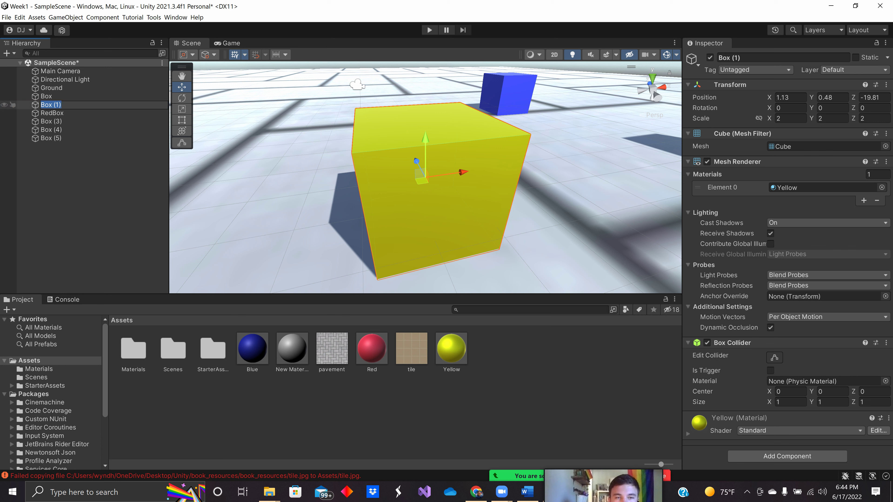
pyautogui.write('Yellow')
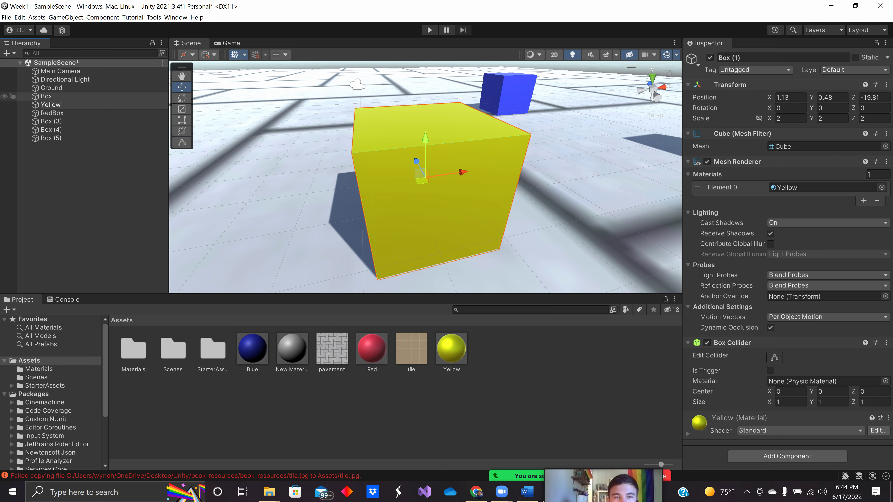
pyautogui.press('BackSpace')
pyautogui.write('Box')
pyautogui.click(46, 96)
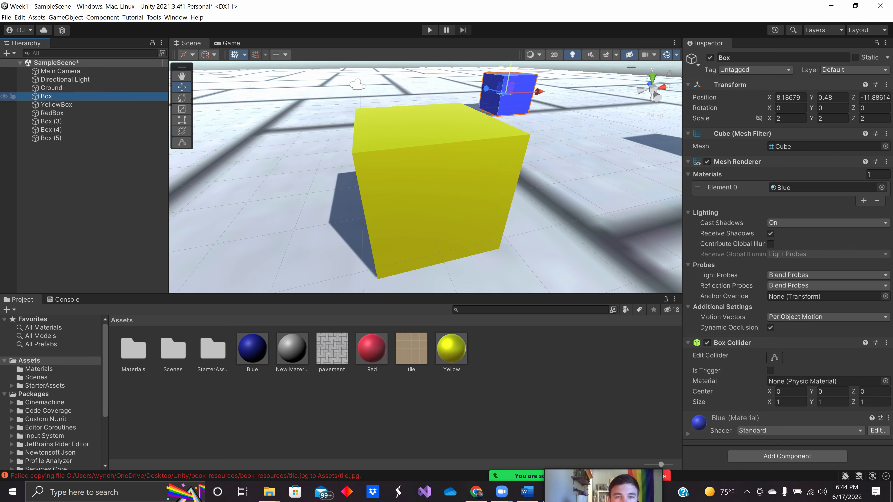
pyautogui.press('F2')
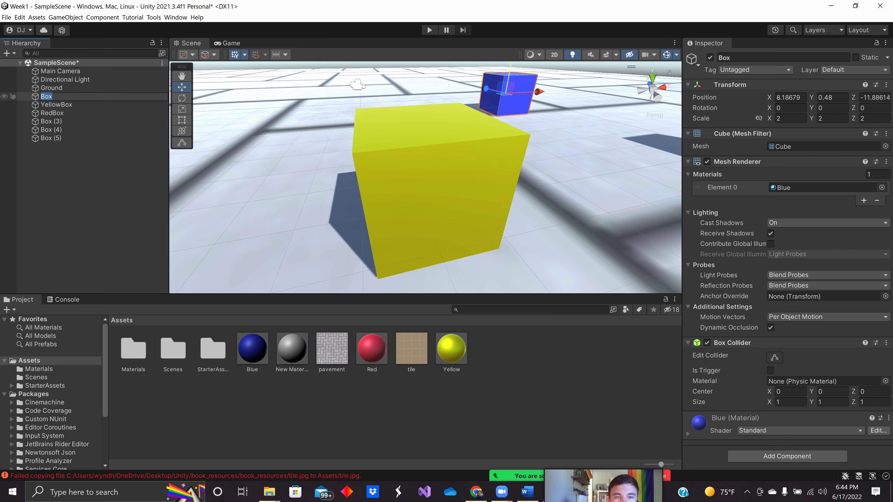
# Finish renaming the blue cube's object to BlueBox.
pyautogui.write('BlueBox')
pyautogui.press('Return')
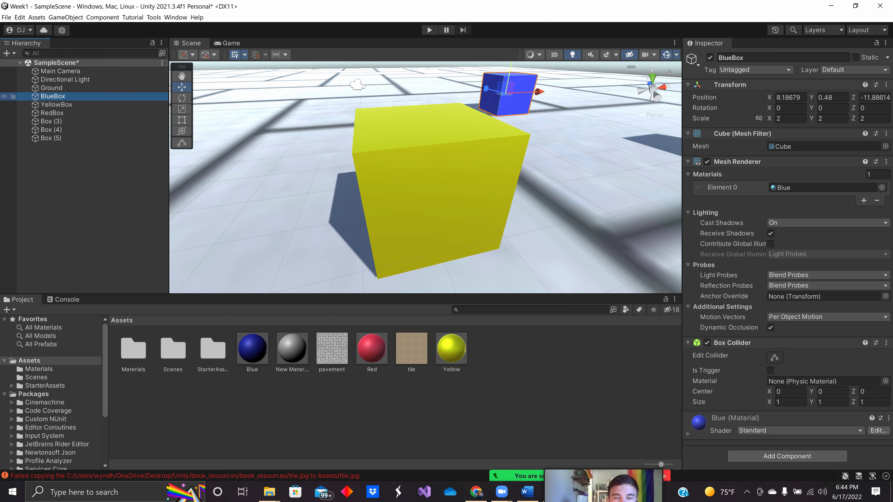
pyautogui.scroll(-10, 425, 178)
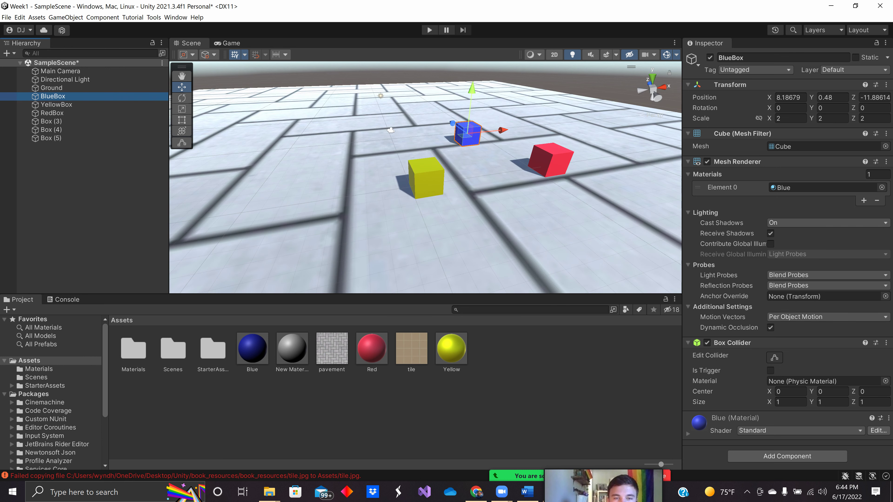
# Spread the yellow copies: Box (3) to the front, Box (4) to X -8.15, Box (5) to X -14.64.
pyautogui.click(51, 121)
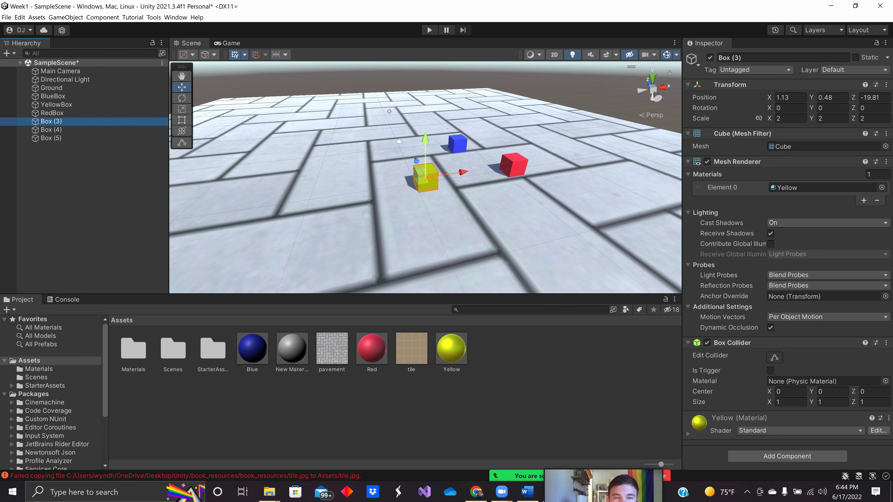
pyautogui.moveTo(422, 177); pyautogui.dragTo(502, 224)
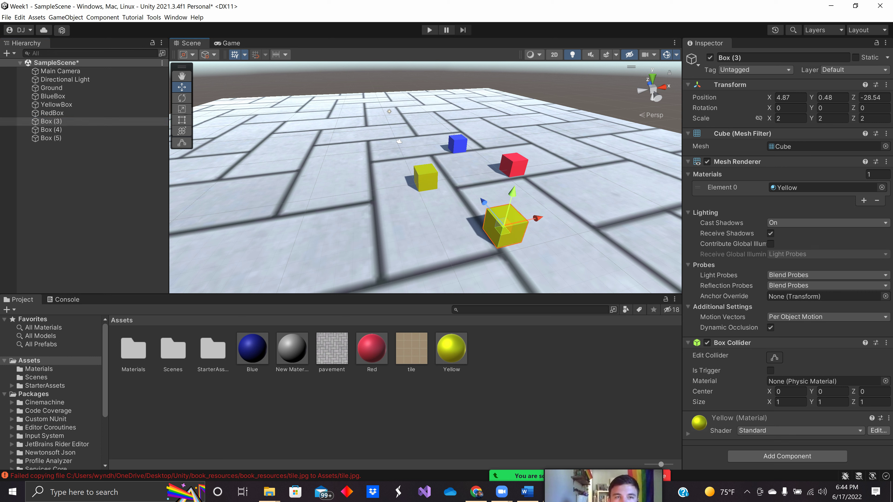
pyautogui.click(51, 137)
pyautogui.click(50, 130)
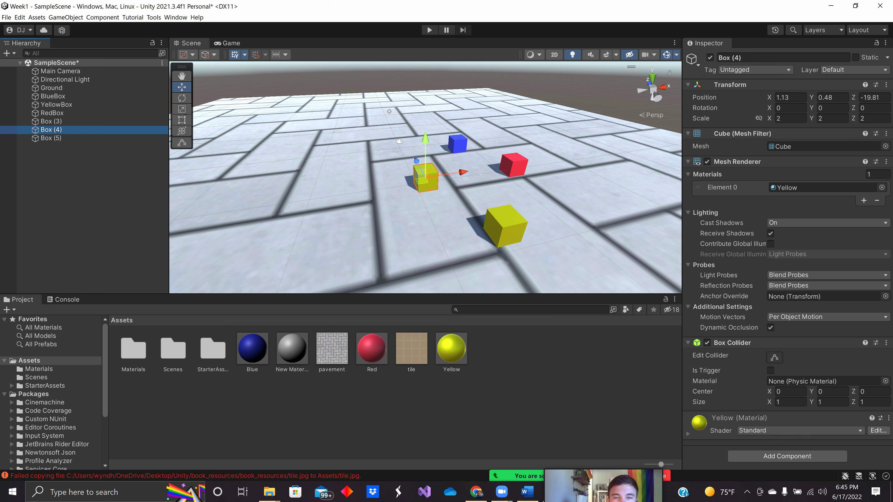
pyautogui.moveTo(462, 172); pyautogui.dragTo(372, 185)
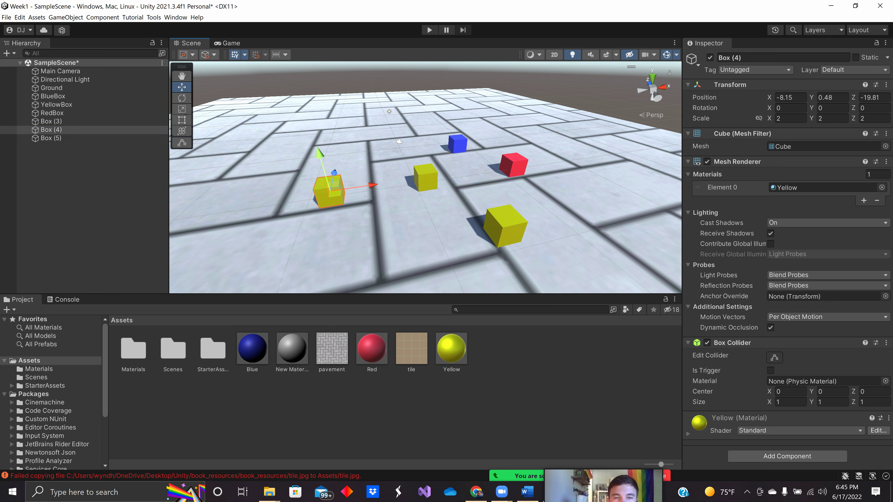
pyautogui.click(51, 138)
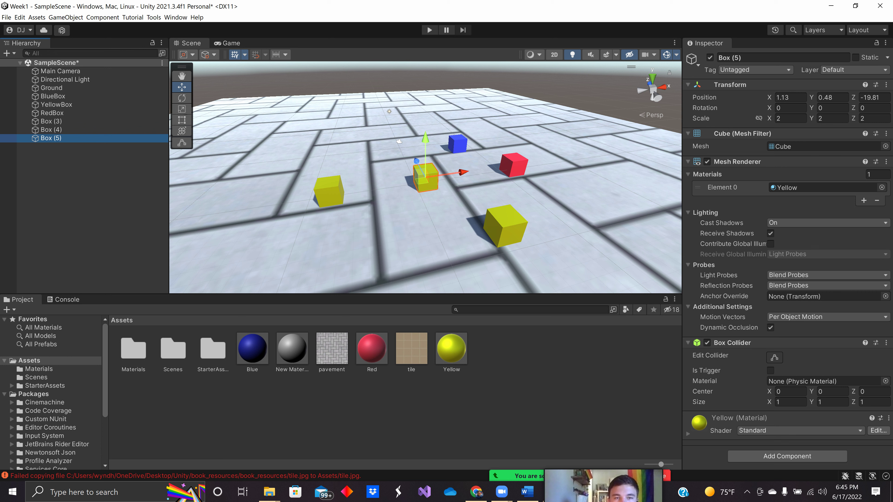
pyautogui.moveTo(461, 172); pyautogui.dragTo(295, 196)
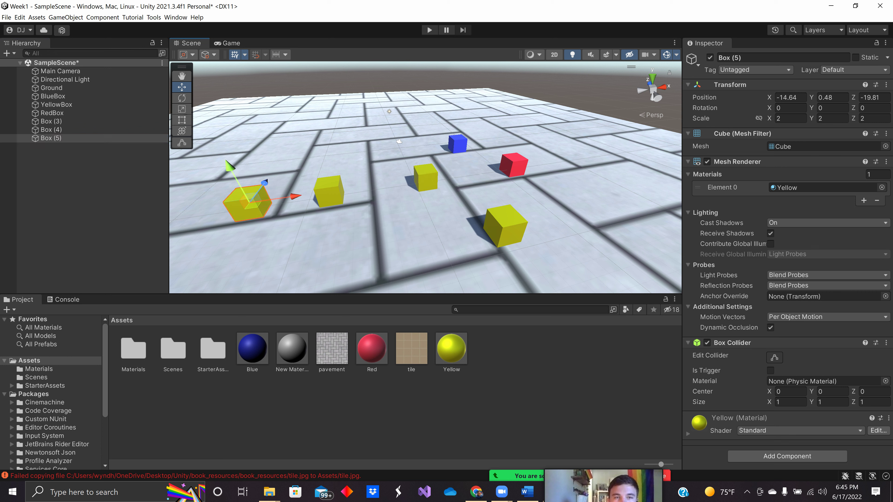
pyautogui.hotkey('shift', 'd')
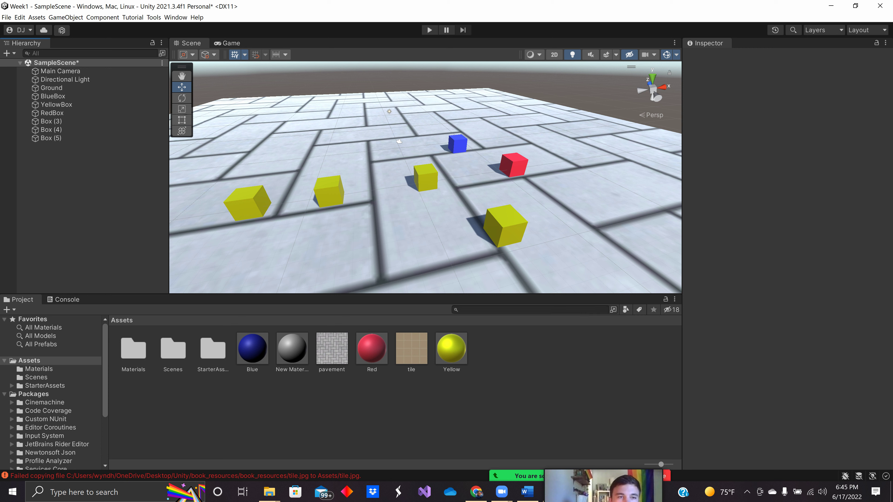
# Create a new material in Assets and name it Orange.
pyautogui.rightClick(517, 345)
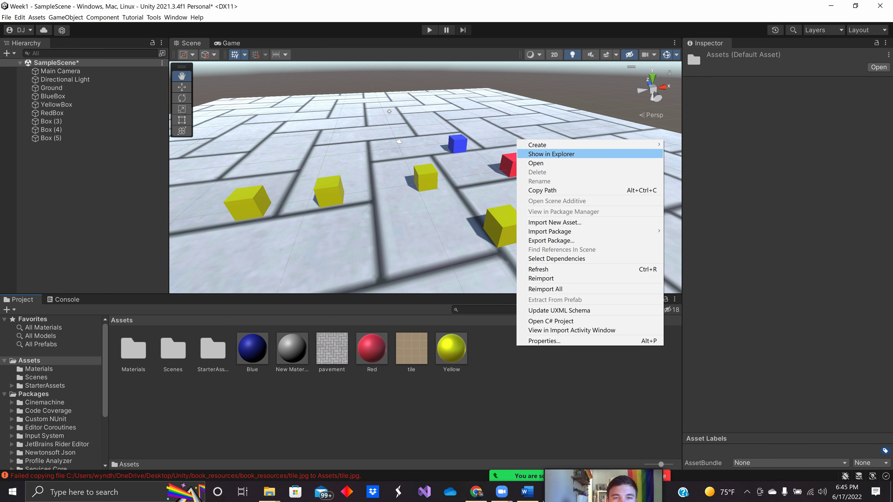
pyautogui.moveTo(549, 145)
pyautogui.press('Escape')
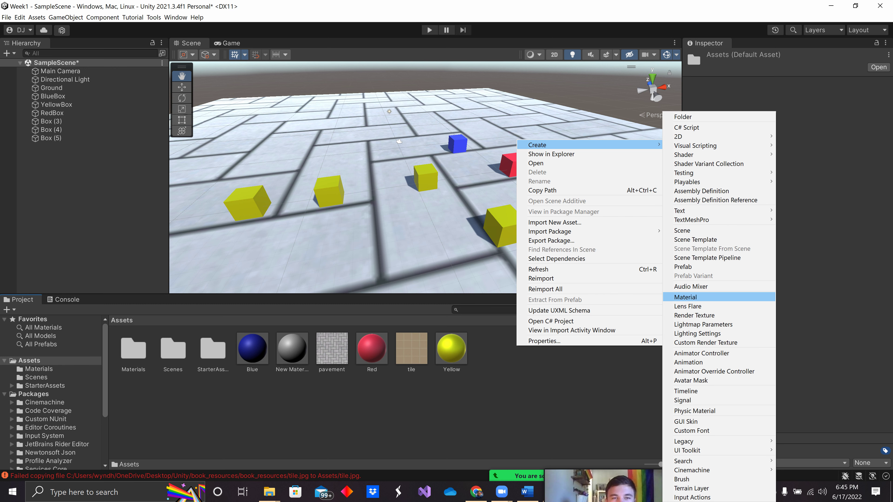
pyautogui.click(689, 296)
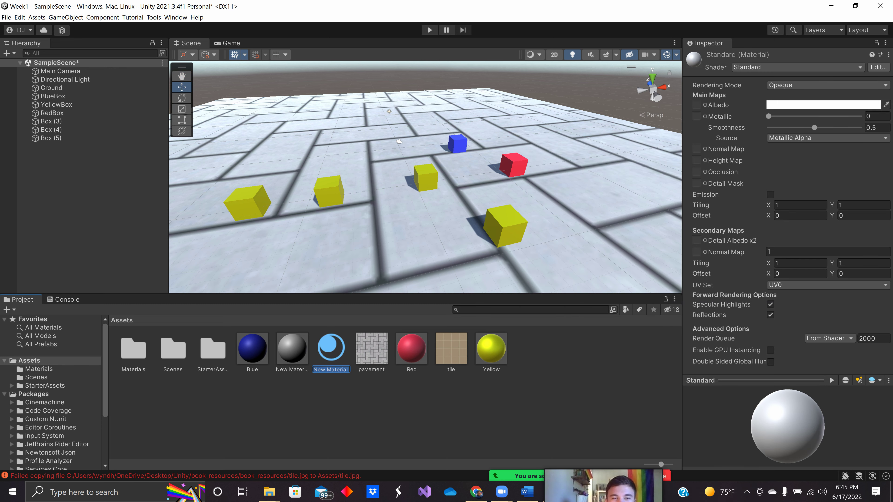
pyautogui.click(332, 369)
pyautogui.hotkey('ctrl', 'a')
pyautogui.write('Orange')
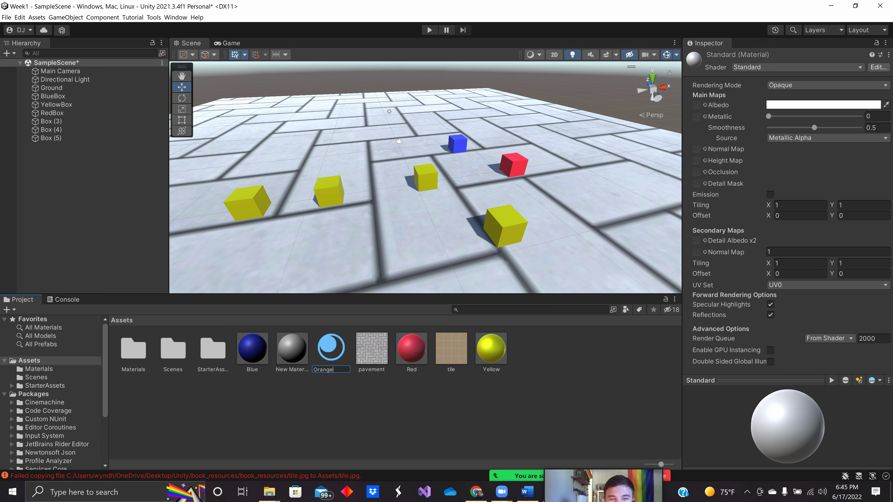
pyautogui.press('Return')
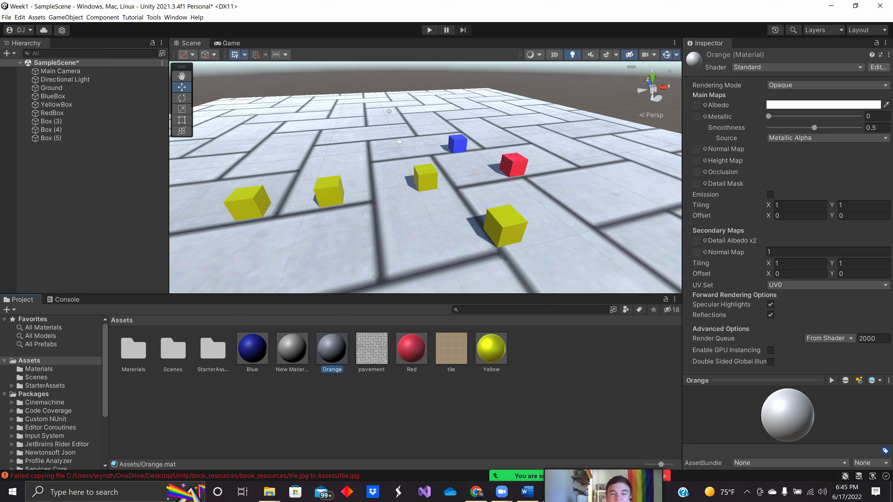
# Set the Orange material's albedo to bright orange, FF9700.
pyautogui.click(823, 105)
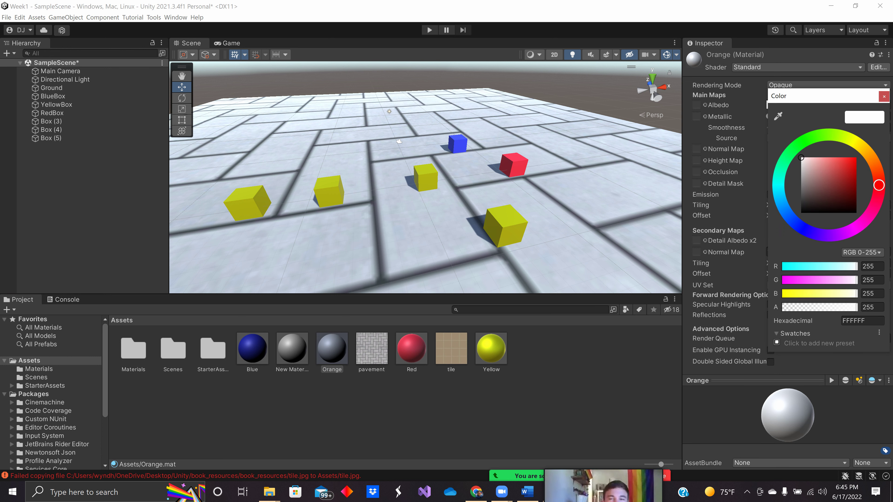
pyautogui.click(870, 155)
pyautogui.click(852, 159)
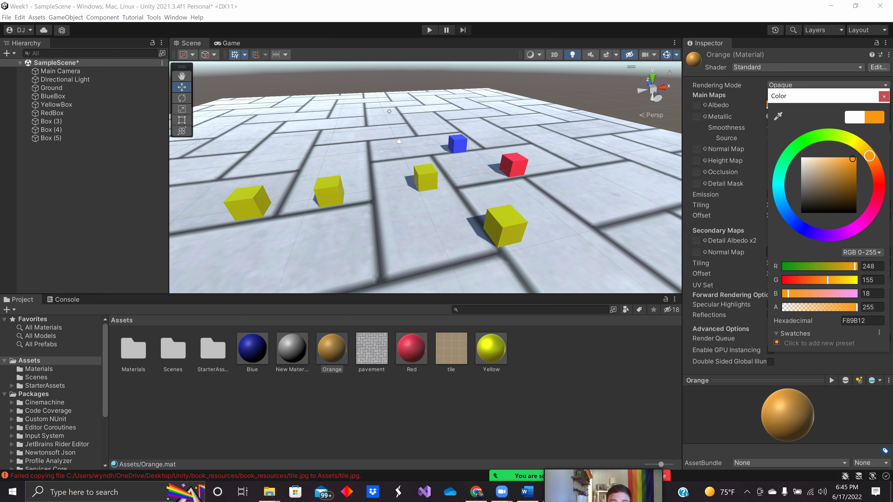
pyautogui.moveTo(870, 155)
pyautogui.mouseDown()
pyautogui.moveTo(856, 157)
pyautogui.moveTo(870, 158)
pyautogui.moveTo(861, 147)
pyautogui.moveTo(869, 155)
pyautogui.mouseUp()
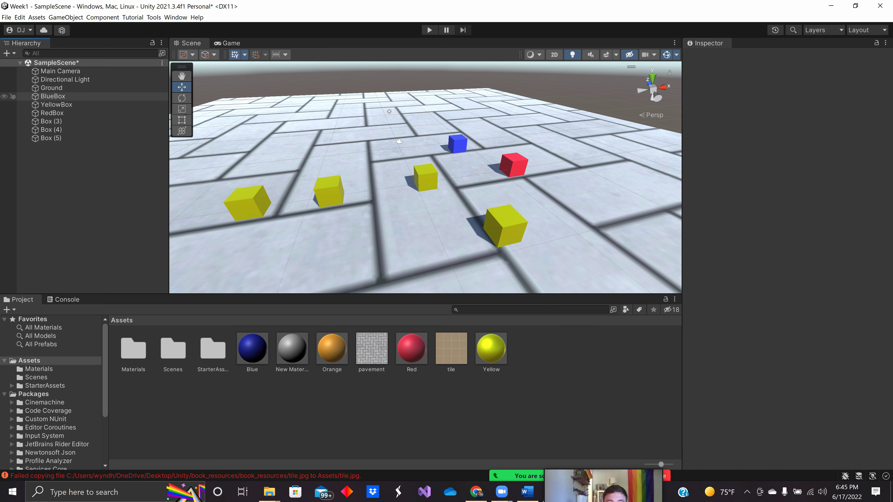
# Apply the Orange material to front cube Box (3) and rename it OrangeBox.
pyautogui.click(51, 121)
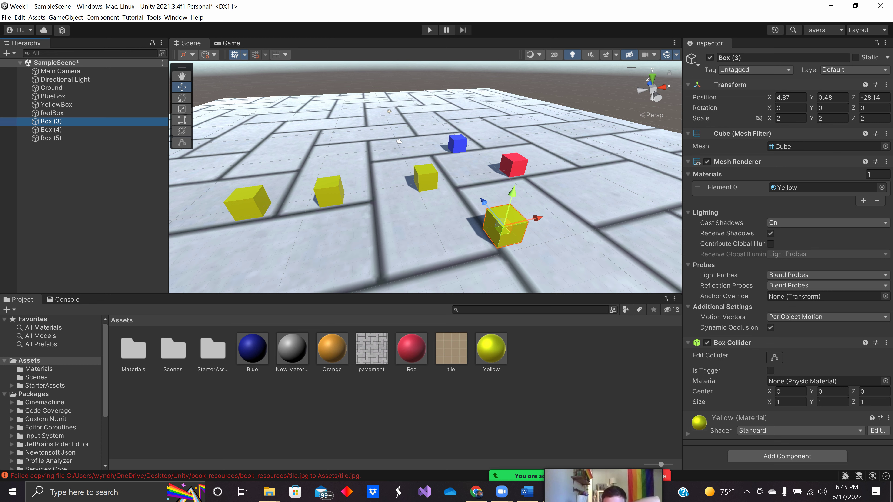
pyautogui.moveTo(332, 348); pyautogui.dragTo(505, 227)
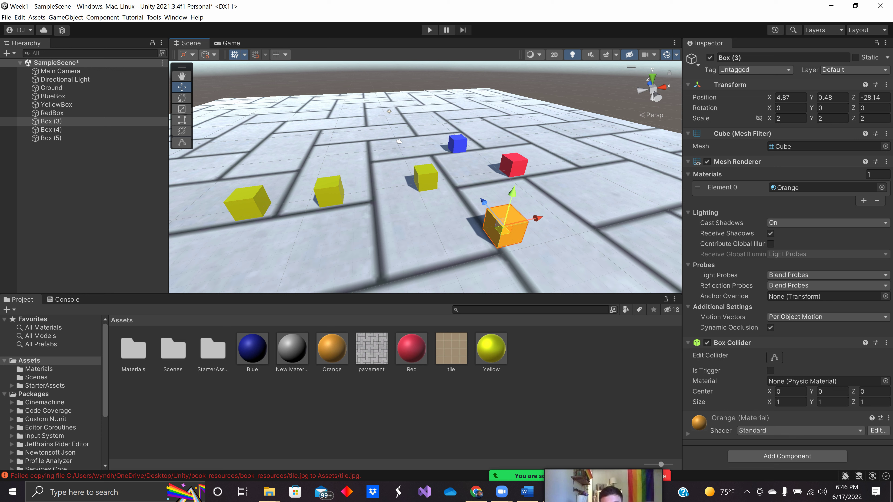
pyautogui.click(51, 121)
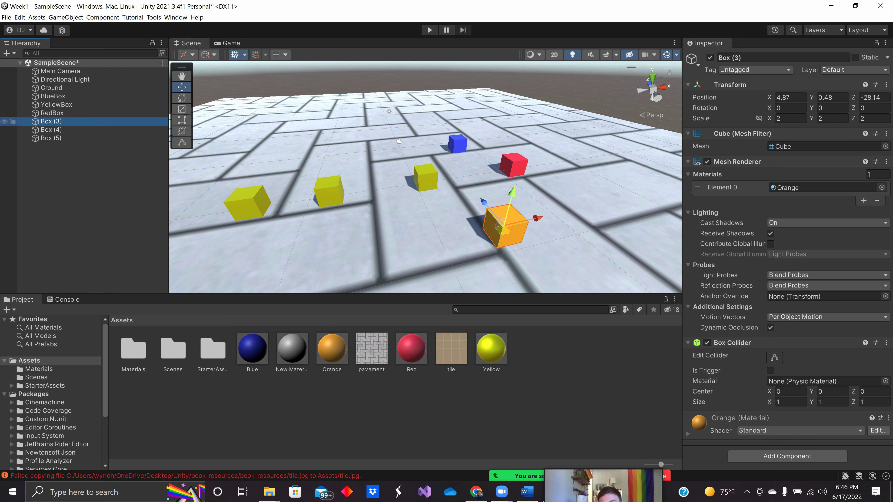
pyautogui.press('F2')
pyautogui.write('O')
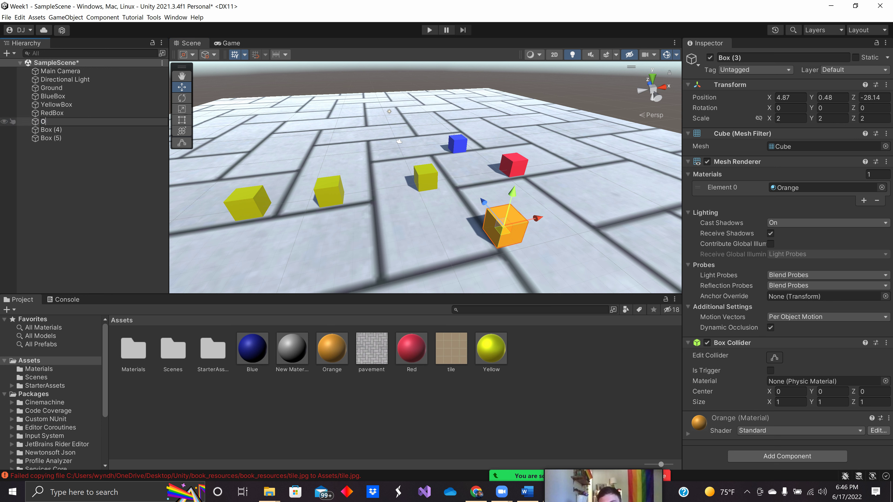
pyautogui.write('rangeBox')
pyautogui.press('Return')
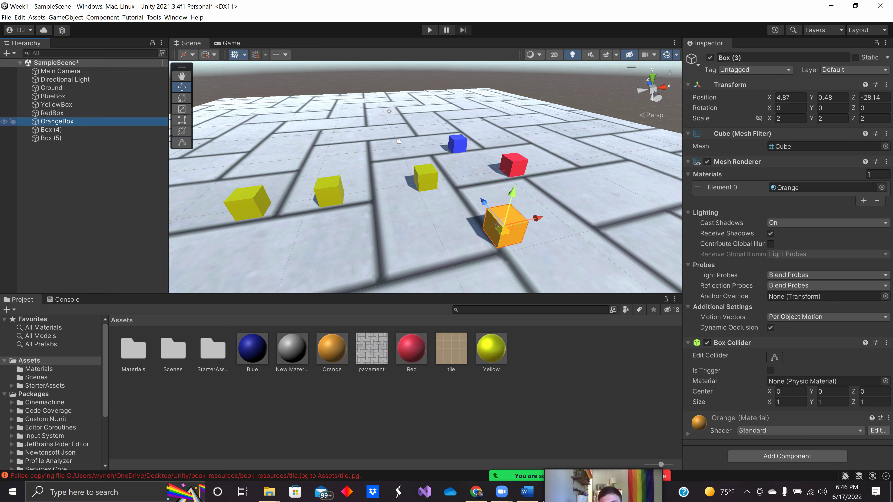
# Rename Box (4) to GreenBox and Box (5) to PurpleBox.
pyautogui.click(14, 130)
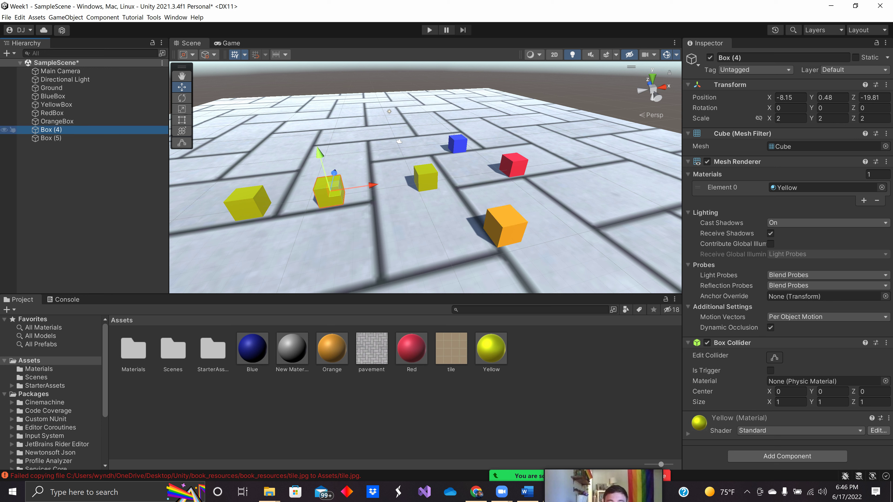
pyautogui.press('F2')
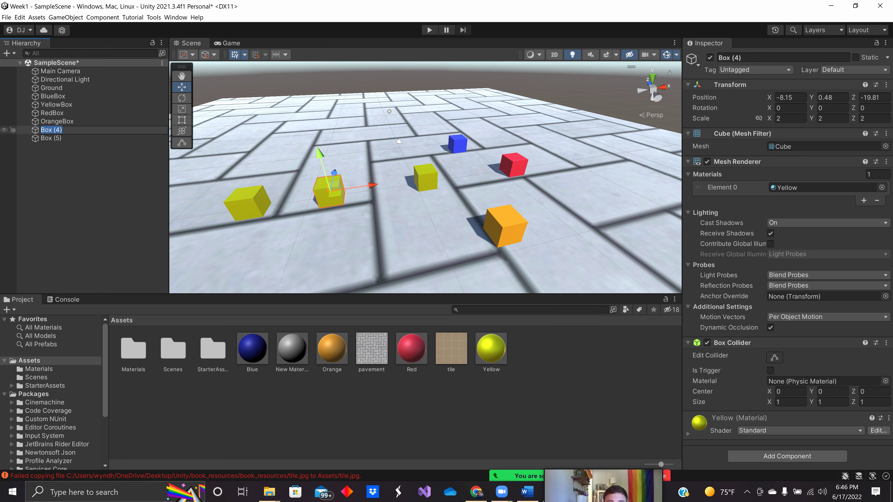
pyautogui.write('GreenBox')
pyautogui.press('Return')
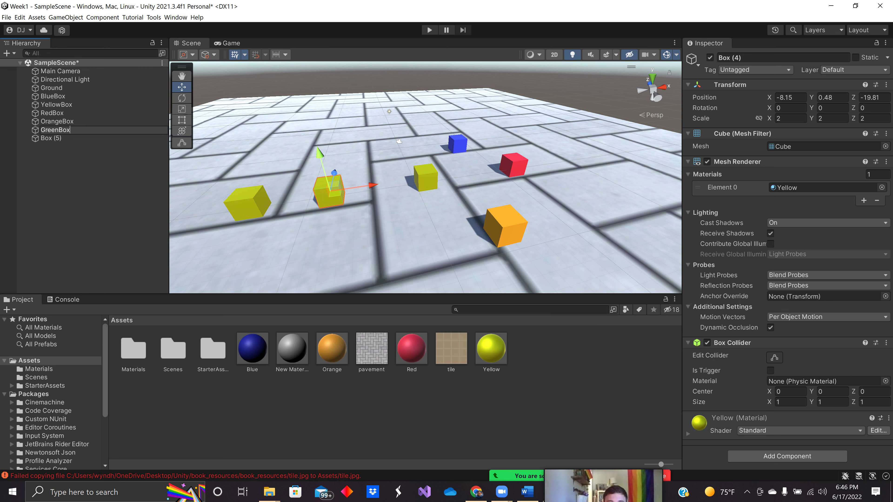
pyautogui.click(14, 138)
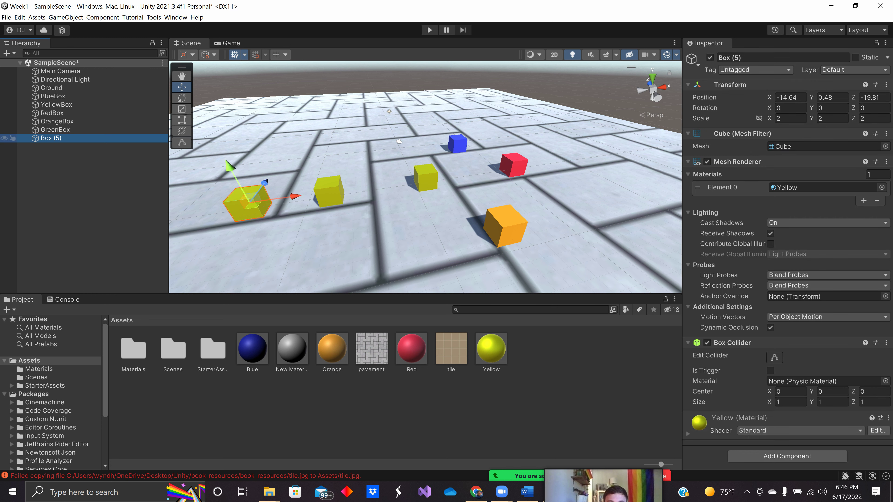
pyautogui.press('F2')
pyautogui.write('Purp')
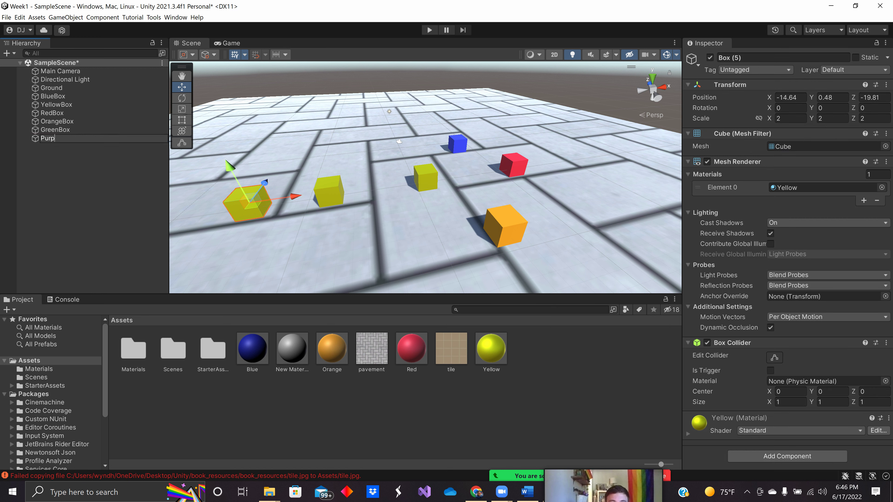
pyautogui.write('leBox')
pyautogui.press('Return')
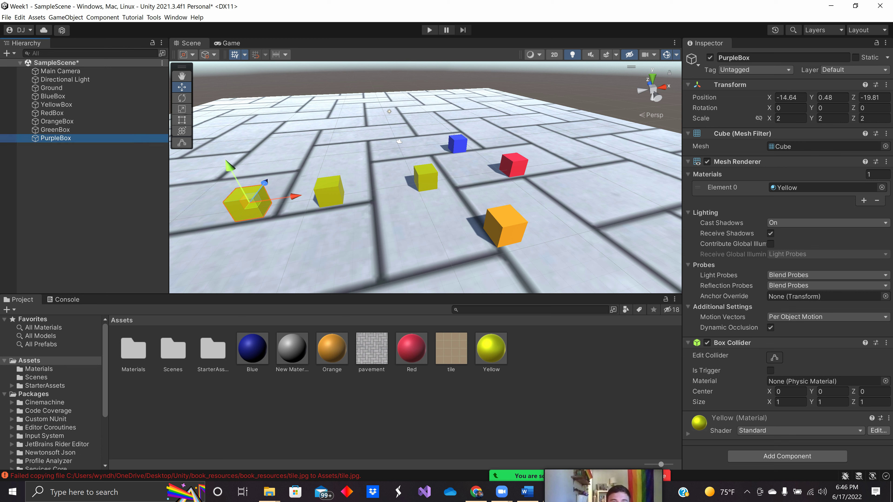
# Make the New Material a vivid green and apply it to GreenBox.
pyautogui.click(292, 348)
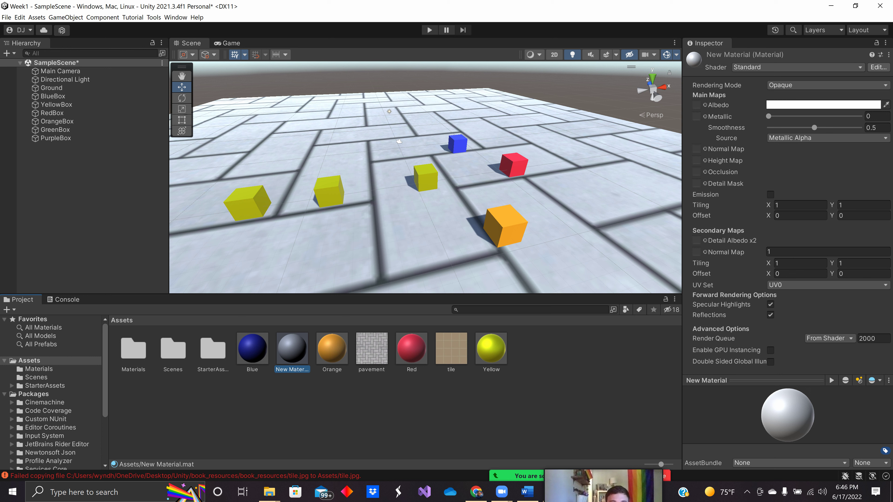
pyautogui.click(774, 104)
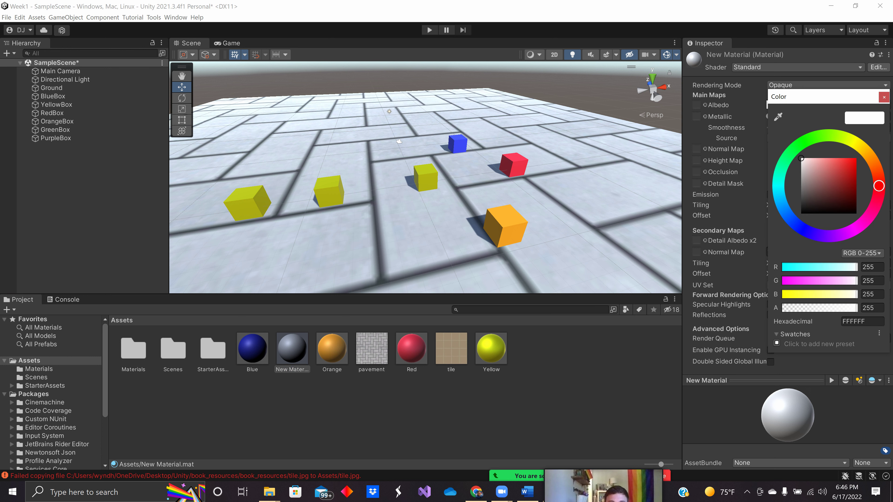
pyautogui.click(801, 143)
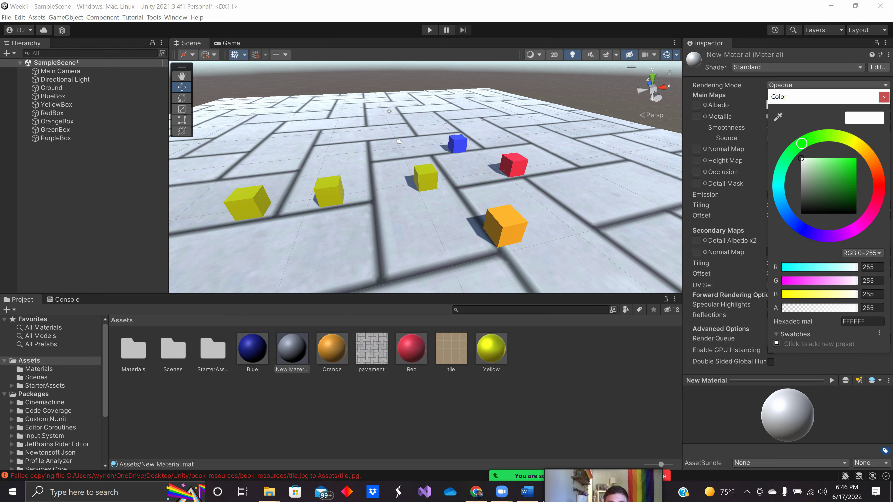
pyautogui.click(853, 159)
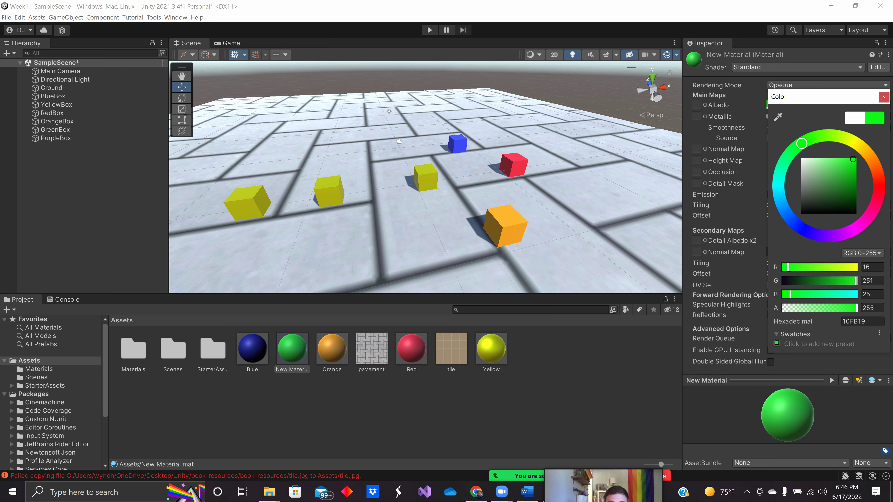
pyautogui.press('Escape')
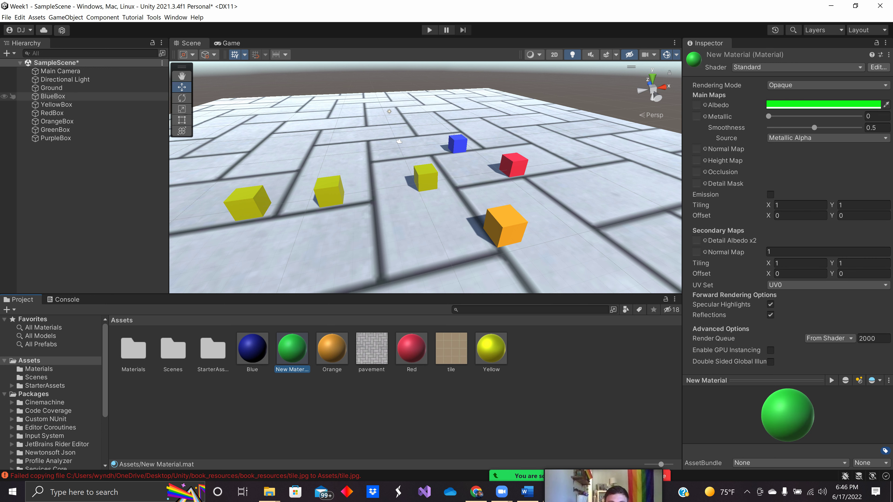
pyautogui.click(55, 129)
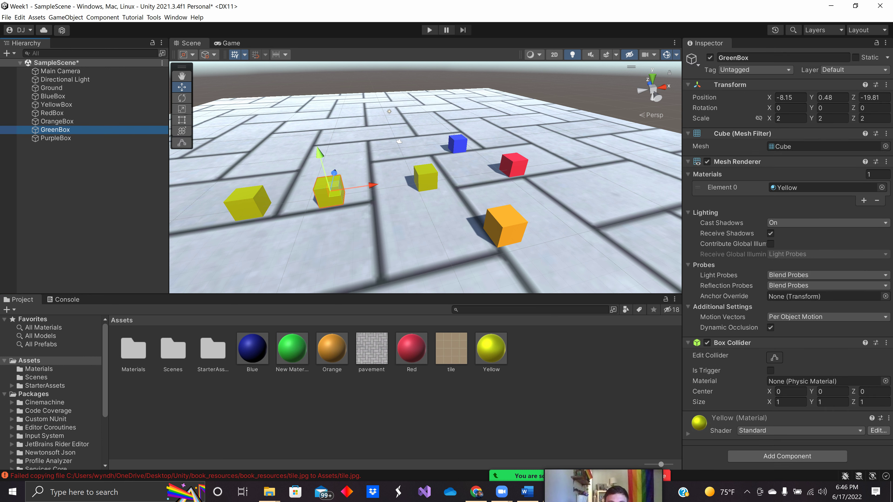
pyautogui.moveTo(292, 348); pyautogui.dragTo(329, 193)
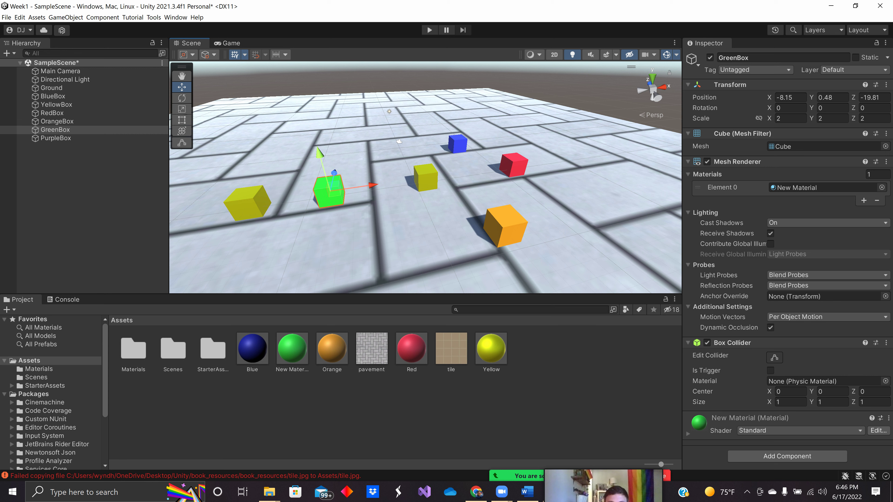
# Darken the New Material's green to 289F2D and set its Metallic to 0.717.
pyautogui.click(292, 348)
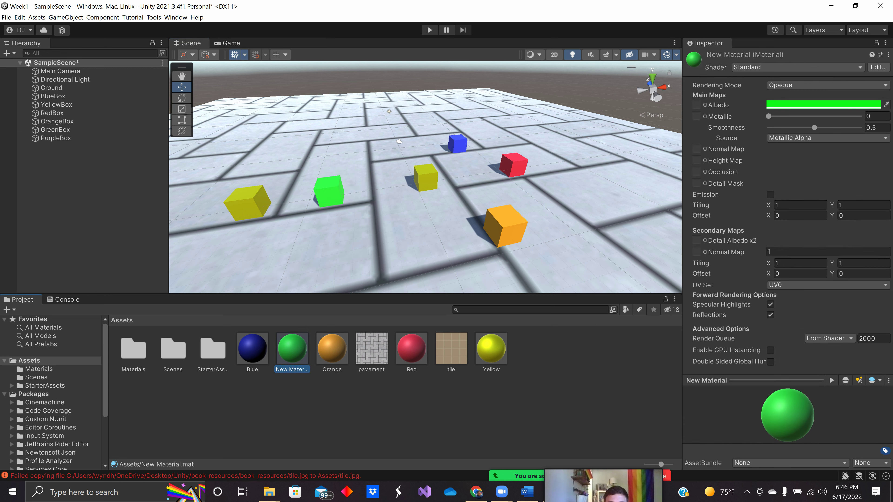
pyautogui.click(823, 104)
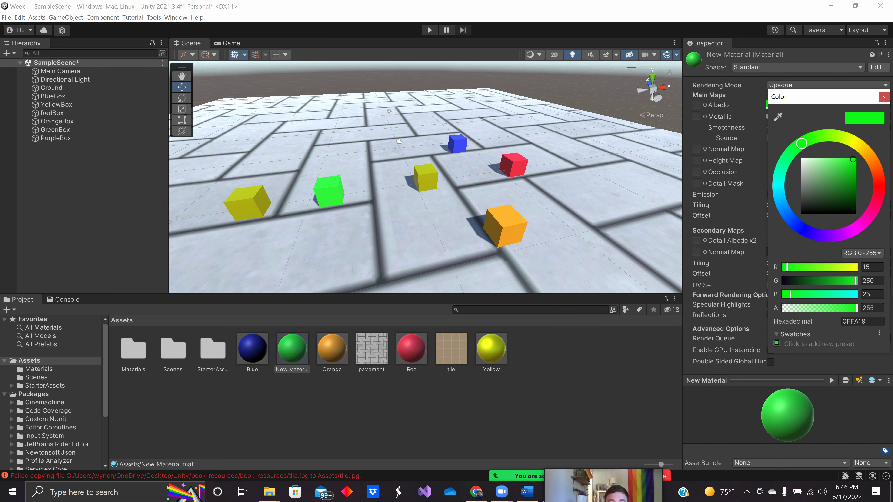
pyautogui.click(845, 162)
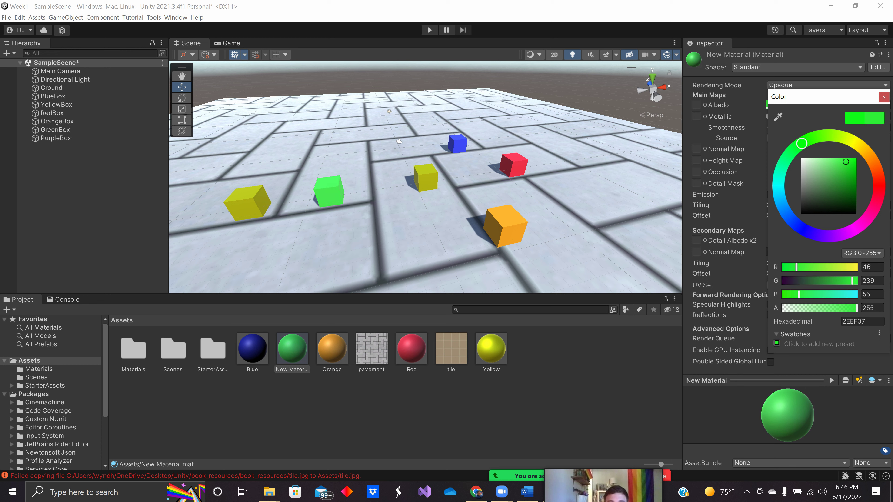
pyautogui.click(844, 169)
pyautogui.click(842, 173)
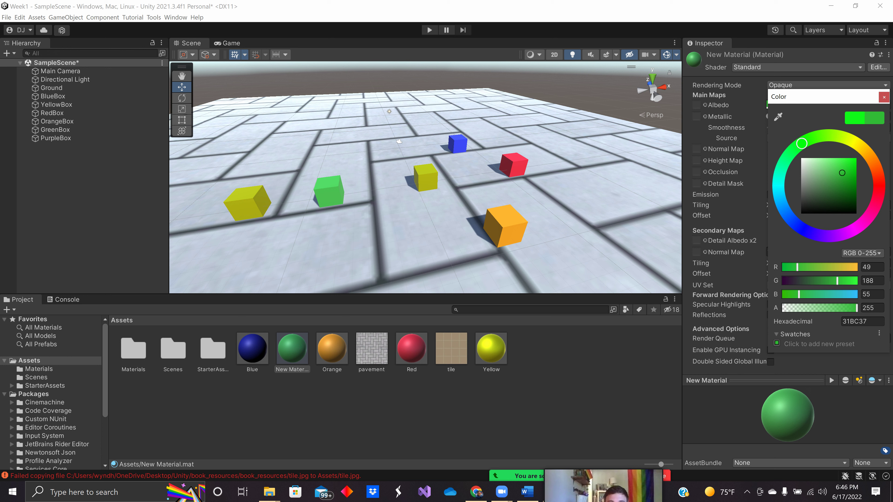
pyautogui.click(849, 177)
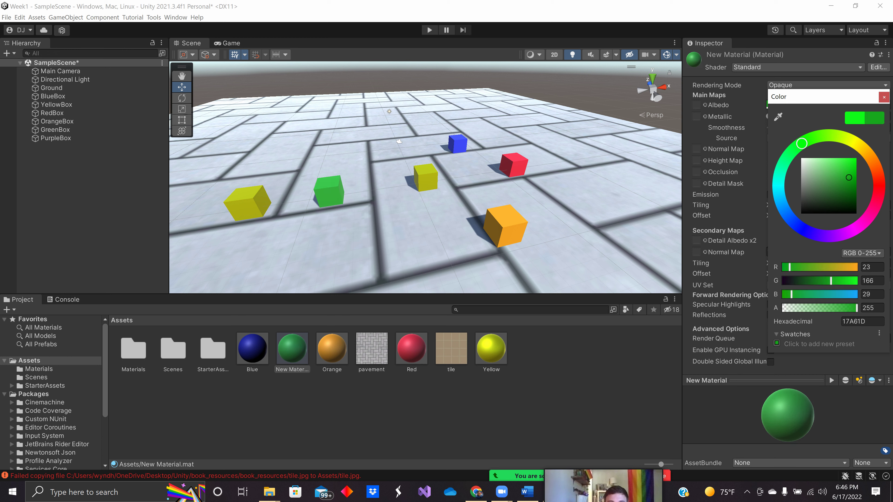
pyautogui.click(842, 179)
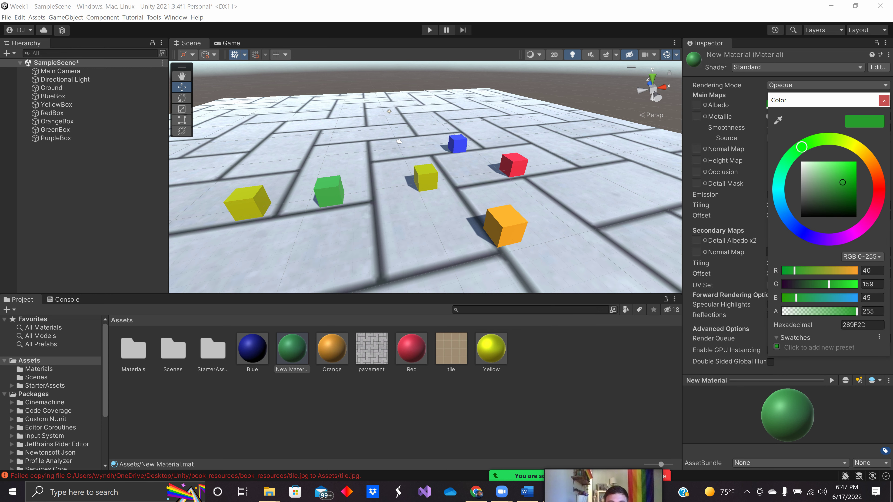
pyautogui.click(884, 100)
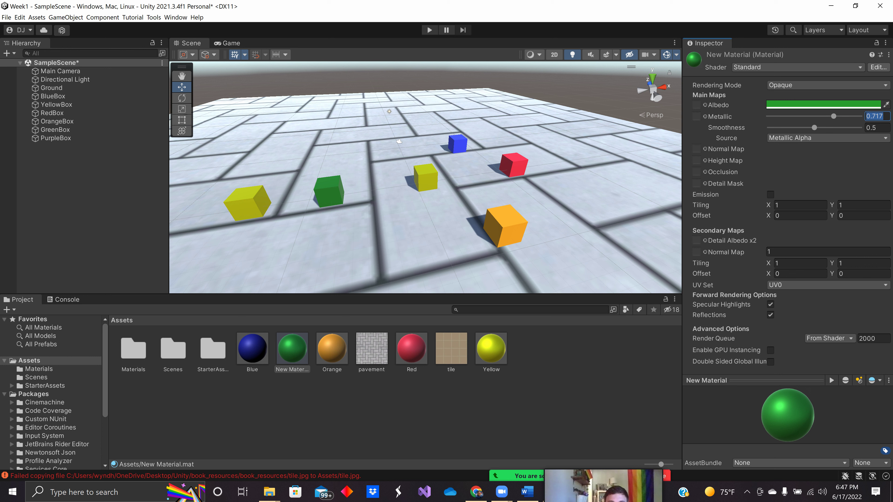
# Create a new material in Assets and name it Purple.
pyautogui.rightClick(572, 360)
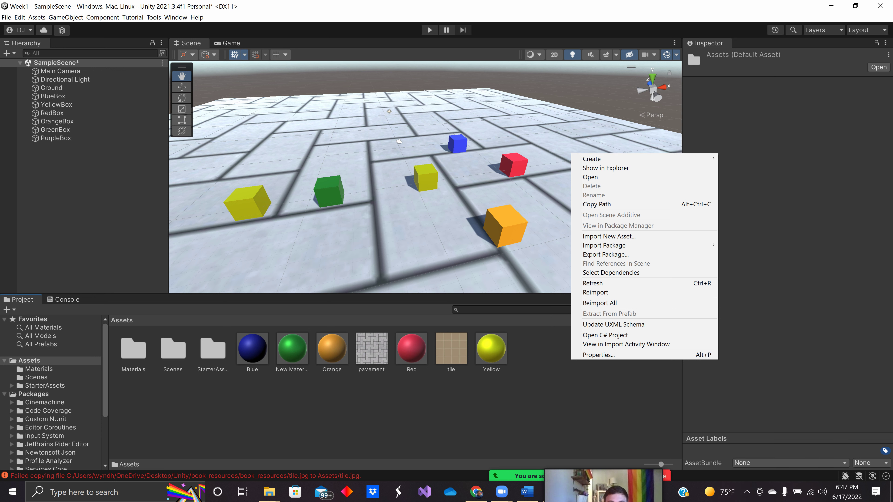
pyautogui.moveTo(598, 159)
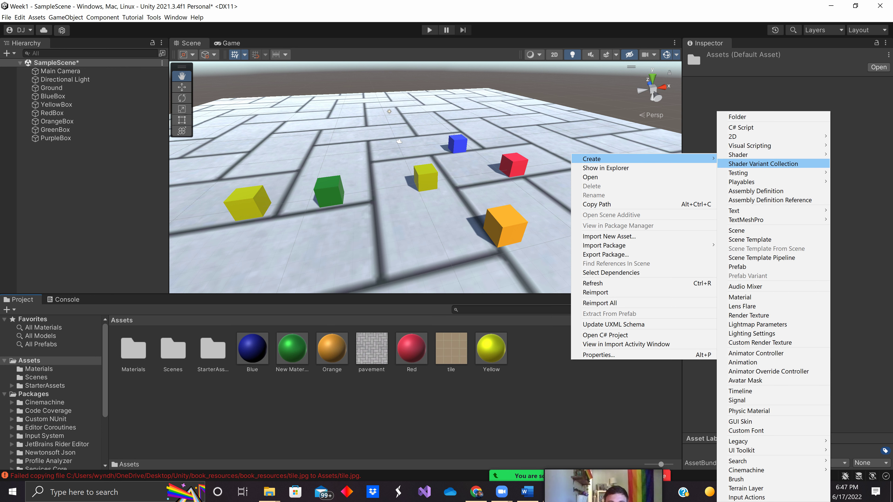
pyautogui.click(740, 298)
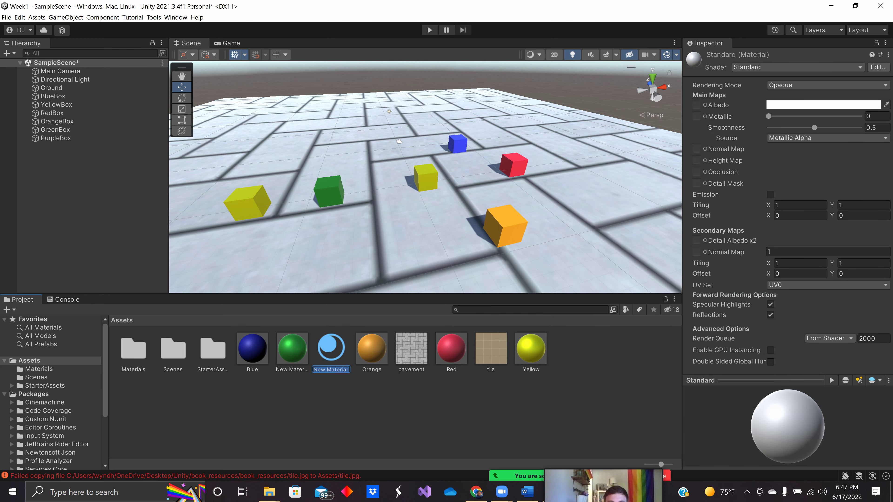
pyautogui.click(331, 370)
pyautogui.hotkey('ctrl', 'a')
pyautogui.write('Purp')
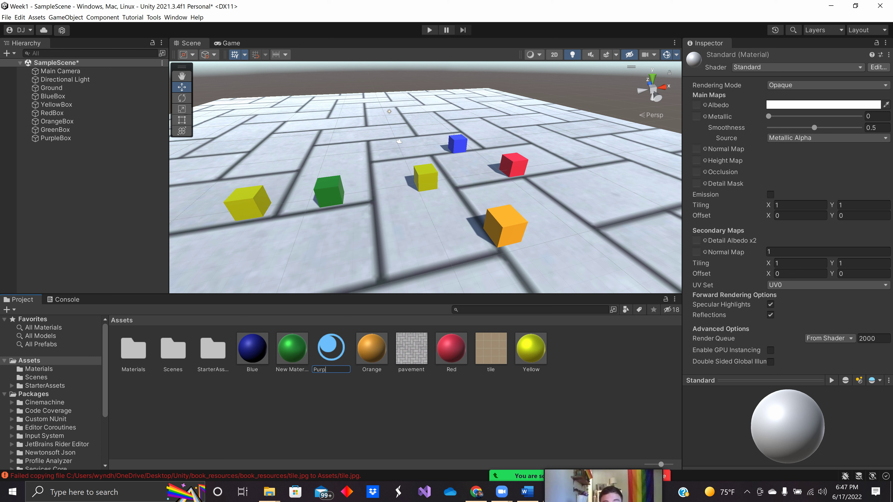
pyautogui.write('le')
pyautogui.press('Return')
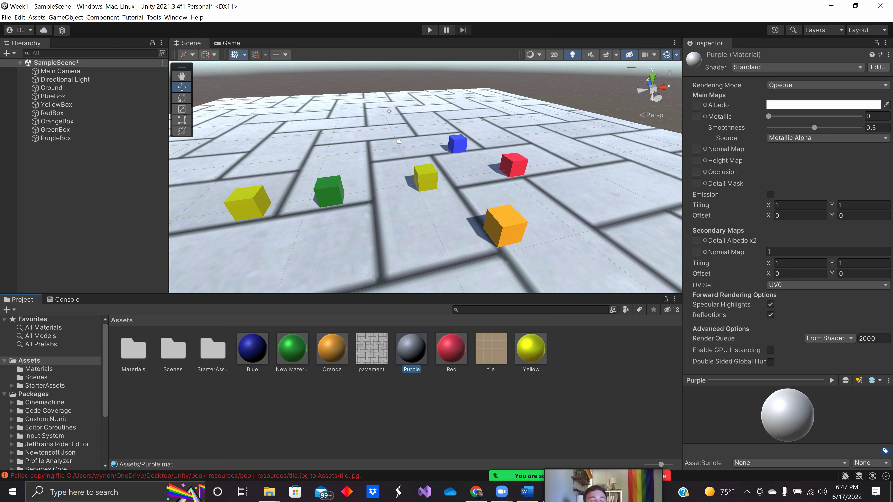
# Set the Purple material's albedo to a deep magenta-purple, C710C8.
pyautogui.click(823, 105)
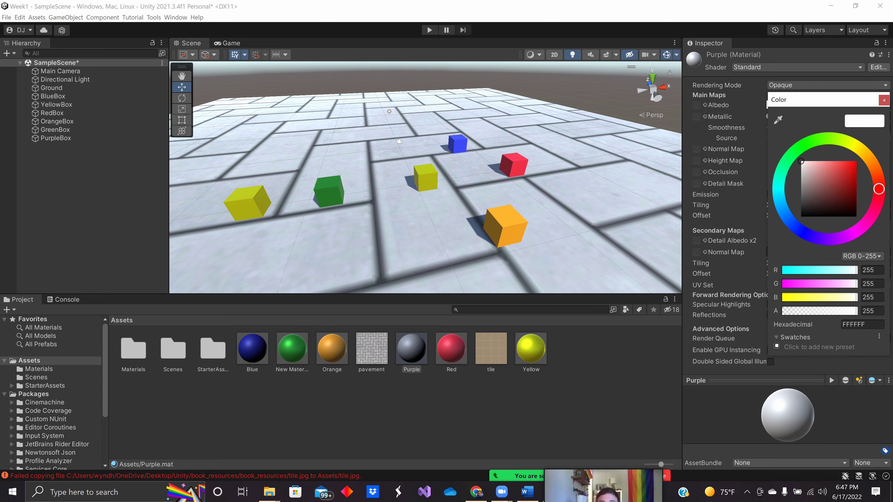
pyautogui.click(857, 229)
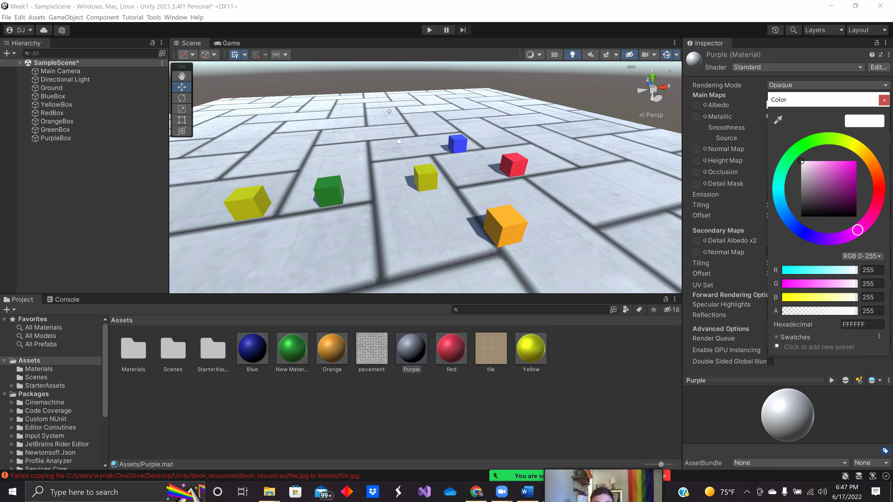
pyautogui.click(846, 165)
pyautogui.click(855, 231)
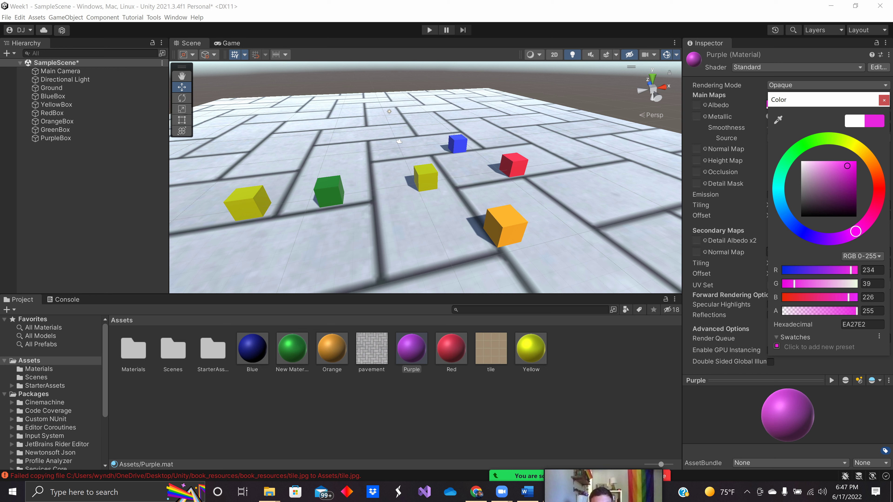
pyautogui.click(853, 232)
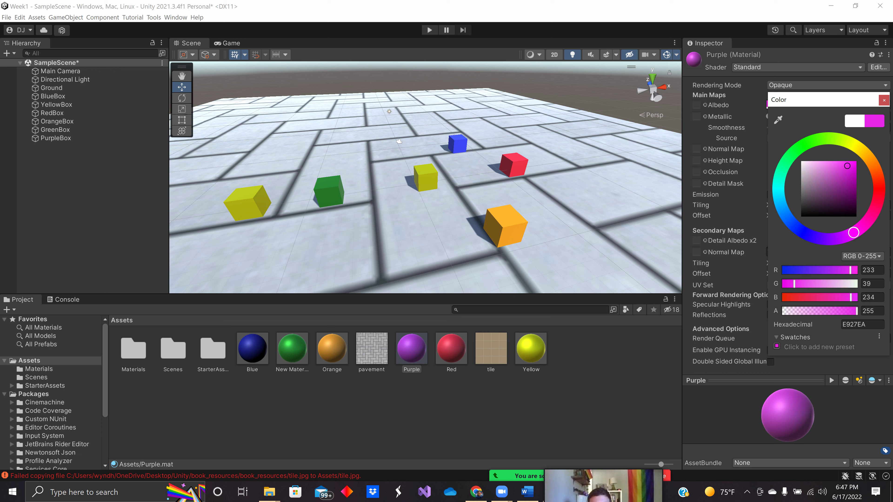
pyautogui.click(852, 173)
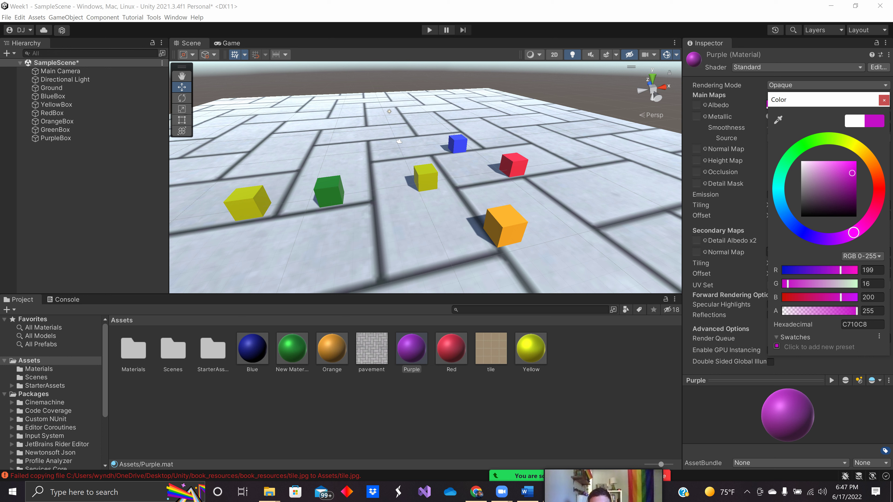
pyautogui.press('Escape')
pyautogui.click(247, 202)
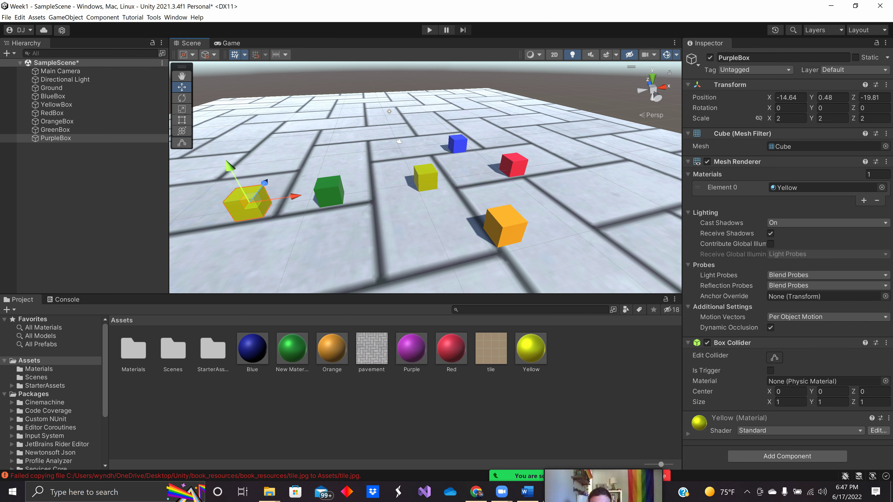
# Apply the Purple material to PurpleBox at the front left of the pavement.
pyautogui.moveTo(411, 349); pyautogui.dragTo(247, 202)
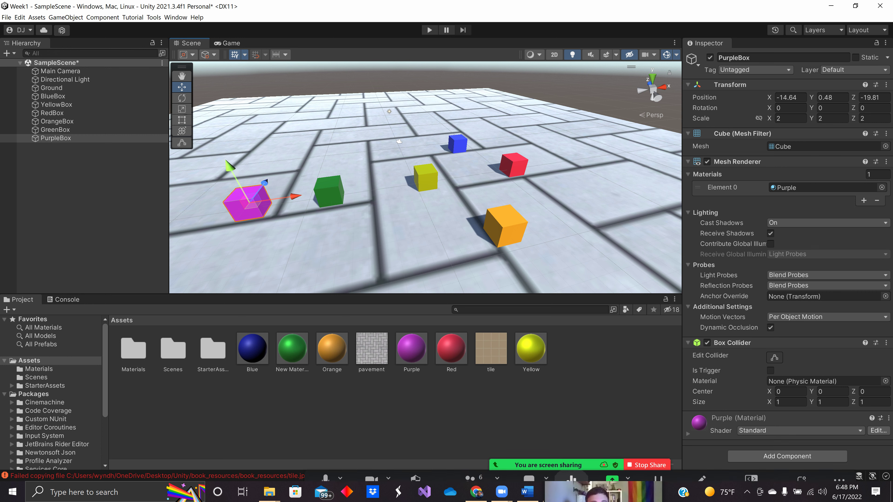
pyautogui.moveTo(517, 476)
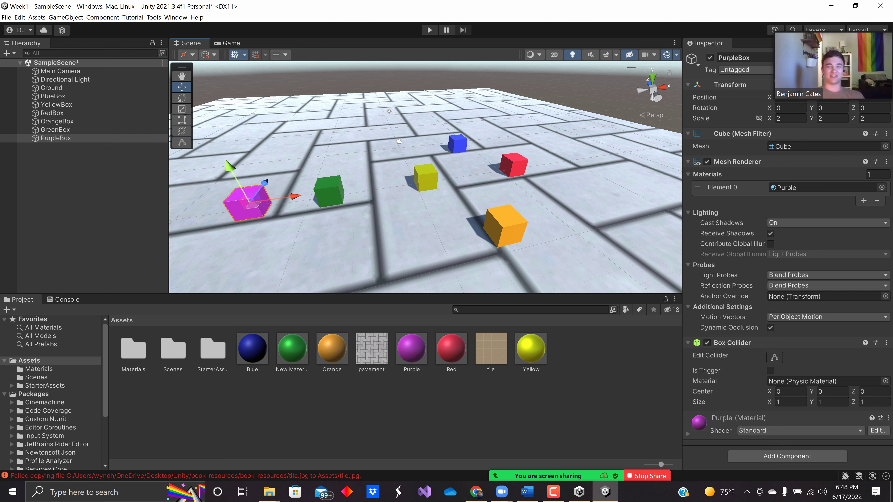
pyautogui.press('Right')
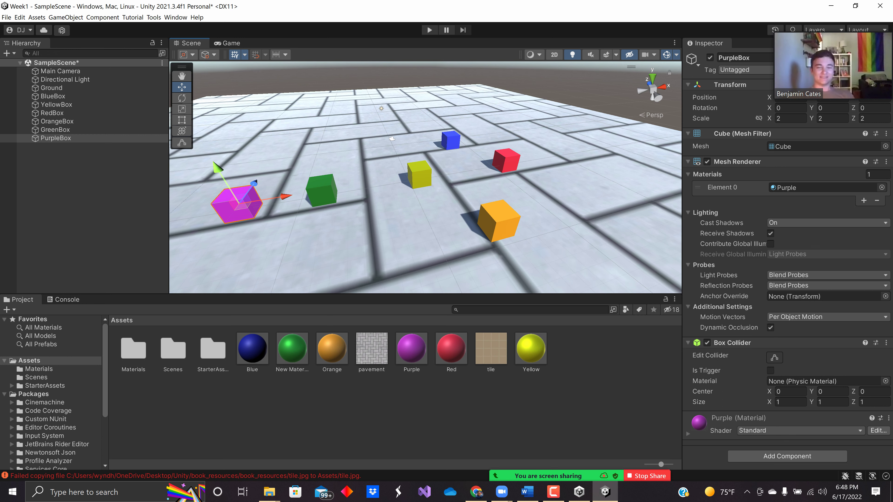
# Add a new Cube named Cube and drag it sideways out of the YellowBox.
pyautogui.click(281, 246)
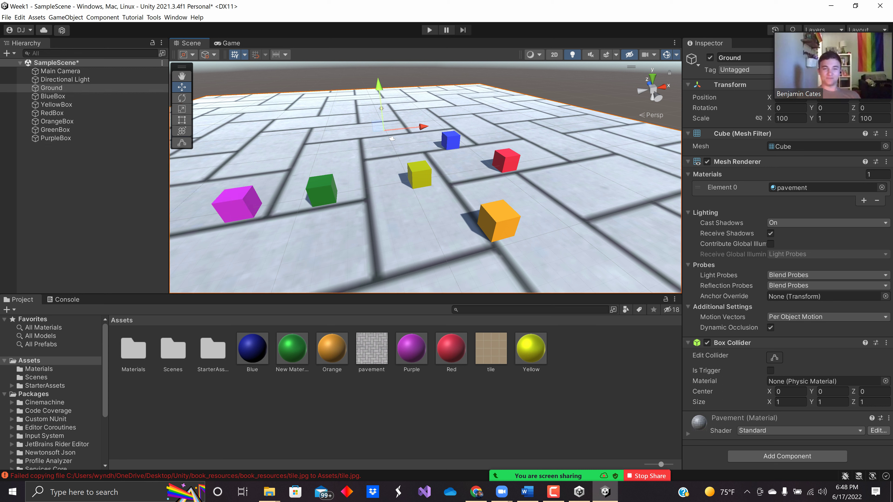
pyautogui.rightClick(108, 197)
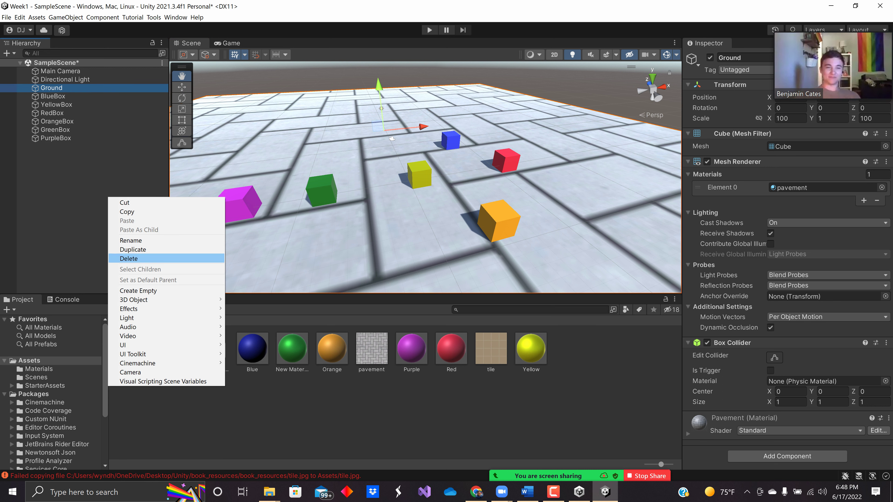
pyautogui.moveTo(169, 300)
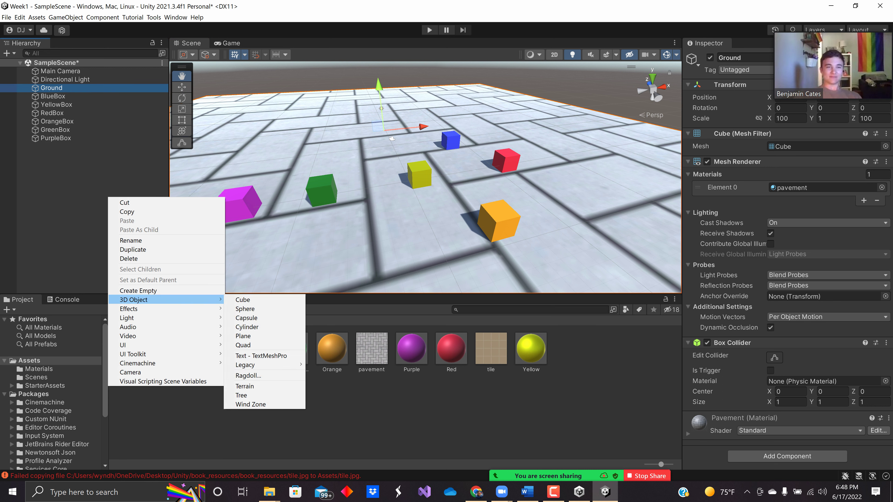
pyautogui.click(302, 299)
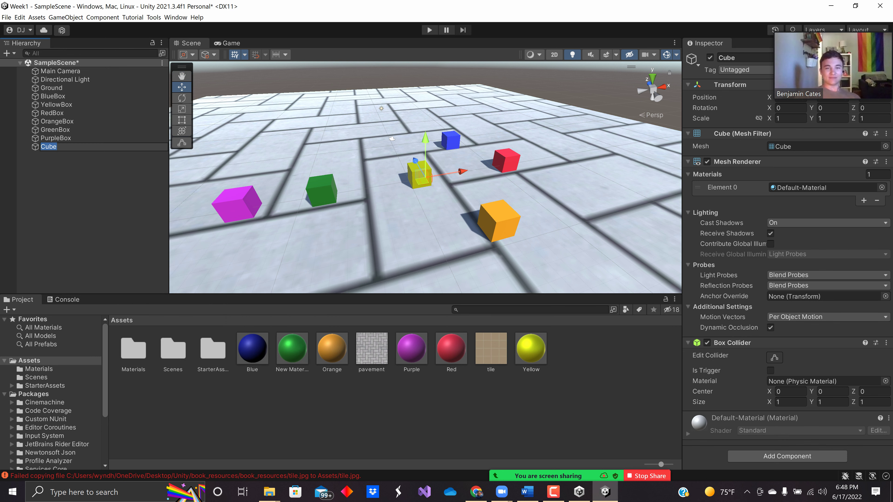
pyautogui.press('Return')
pyautogui.moveTo(463, 172); pyautogui.dragTo(424, 179)
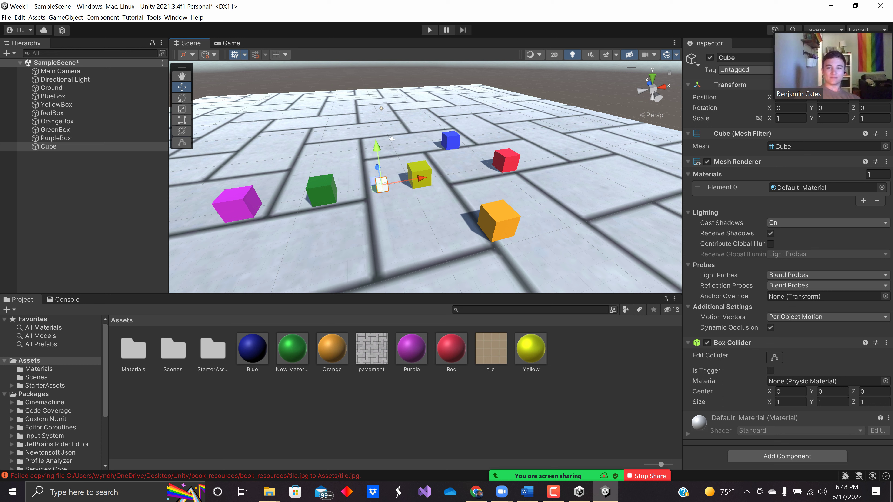
# Scale the white Cube to 2 on X, Y and Z, then deselect it.
pyautogui.hotkey('shift', 'd')
pyautogui.hotkey('ctrl', 'z')
pyautogui.write('2')
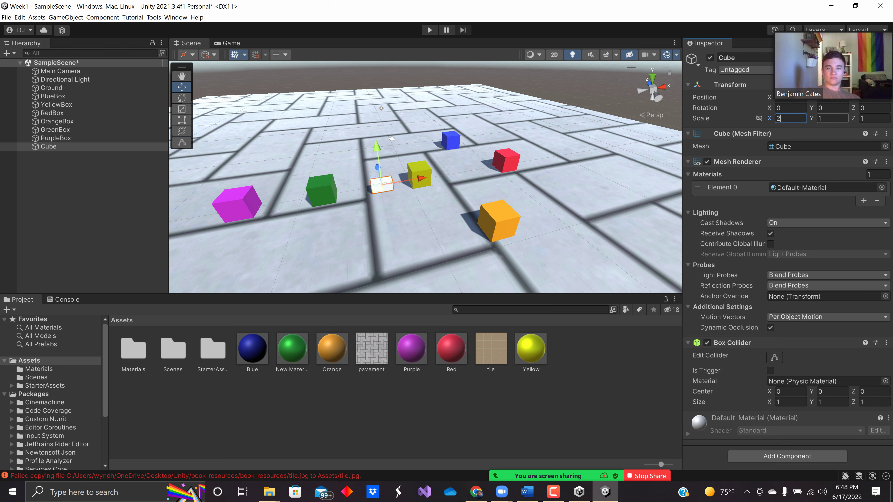
pyautogui.press('Tab')
pyautogui.write('2')
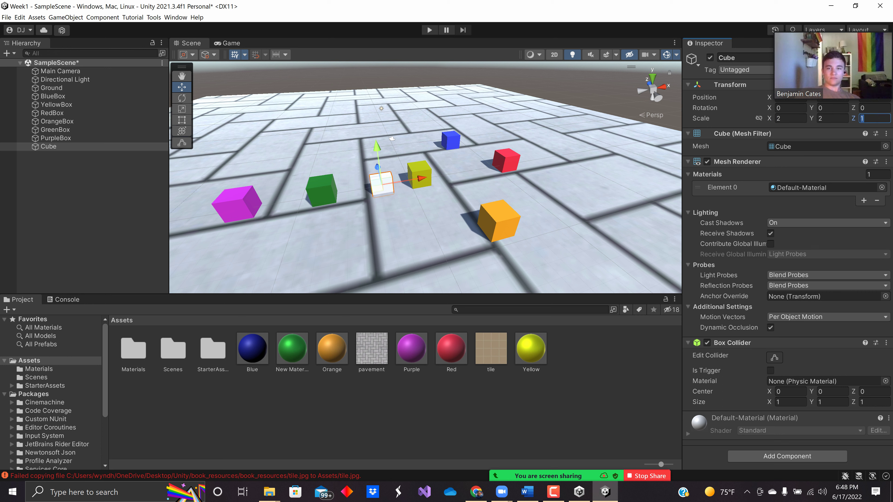
pyautogui.click(391, 138)
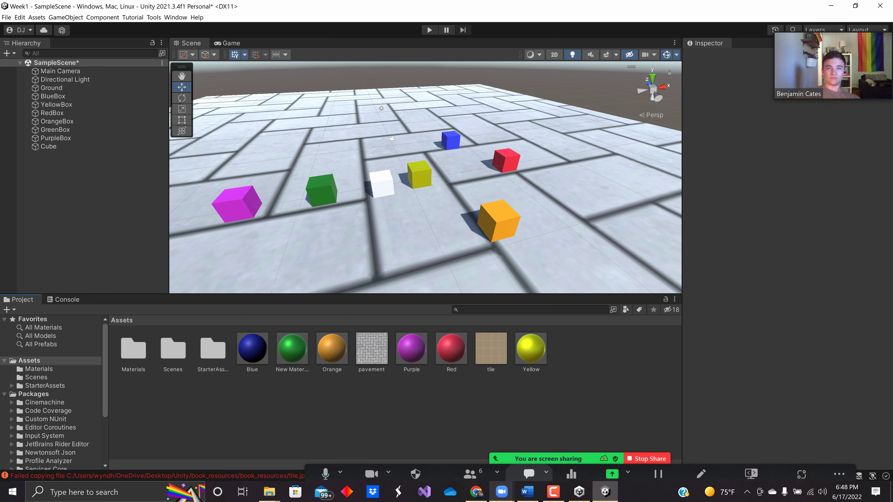
# Open the Pictures folder in File Explorer, try importing the couple photo, and dismiss the copy error.
pyautogui.moveTo(269, 492)
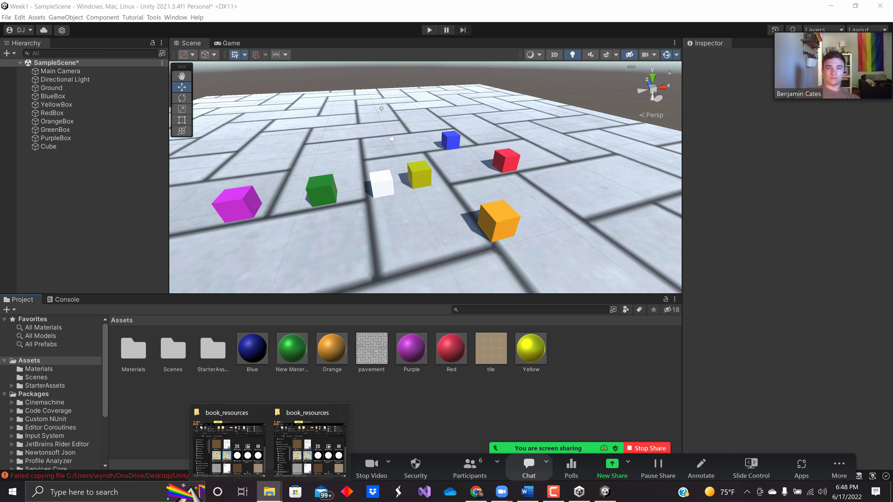
pyautogui.click(317, 439)
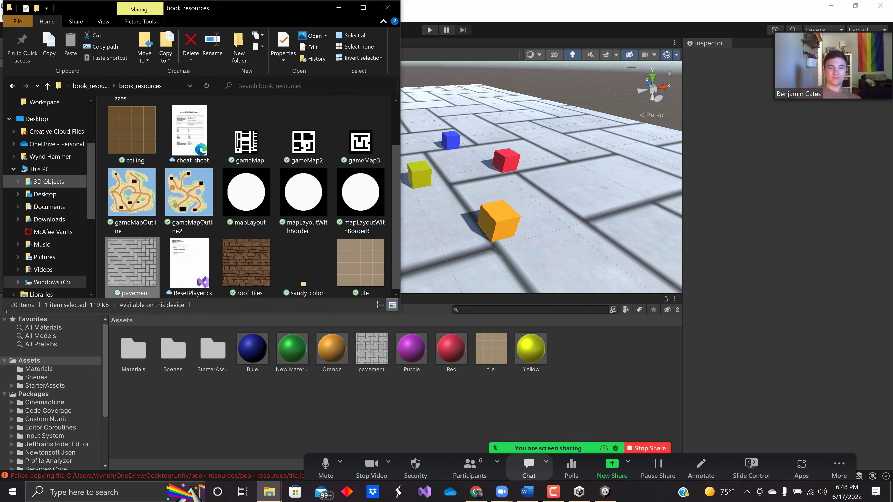
pyautogui.click(44, 256)
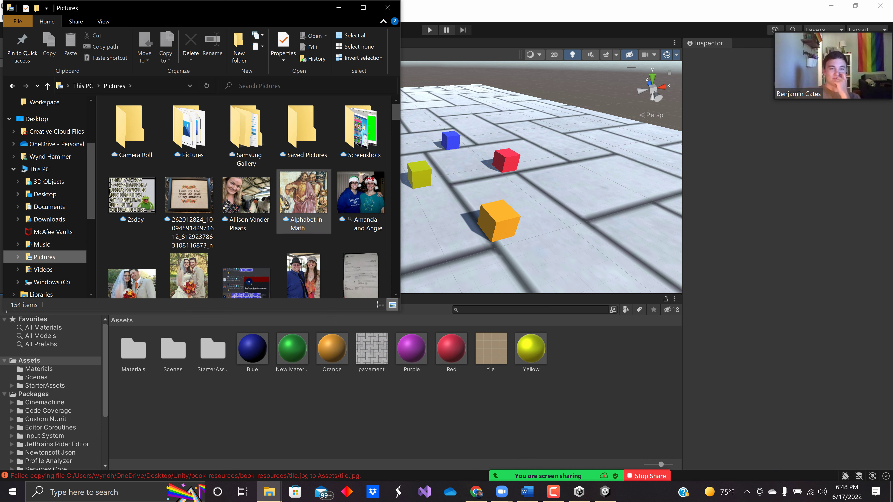
pyautogui.click(304, 276)
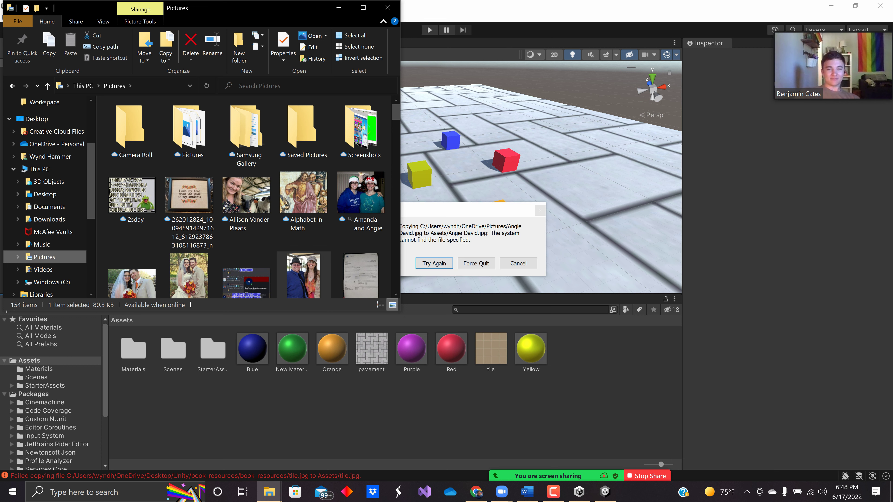
pyautogui.click(518, 263)
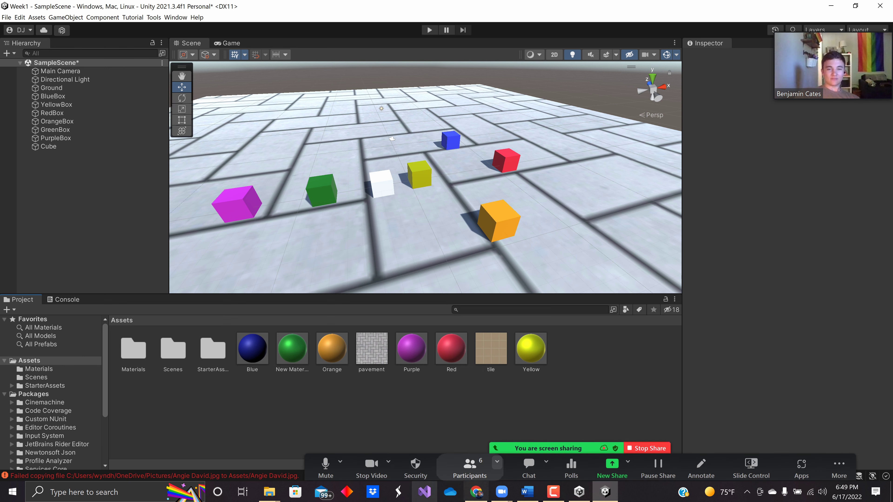
# Download the couple photo and Astronaut_thumb locally by opening each, then minimize Explorer.
pyautogui.moveTo(269, 492)
pyautogui.click(309, 448)
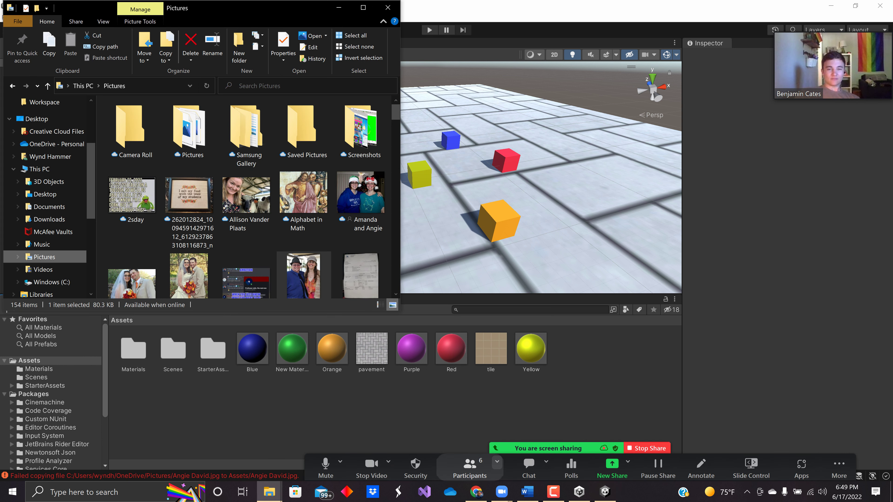
pyautogui.scroll(-3, 343, 278)
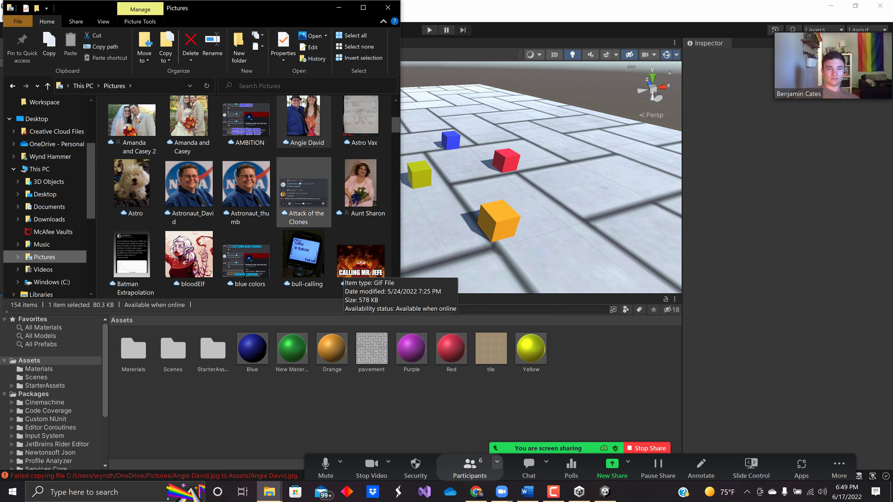
pyautogui.scroll(1, 304, 127)
pyautogui.doubleClick(303, 127)
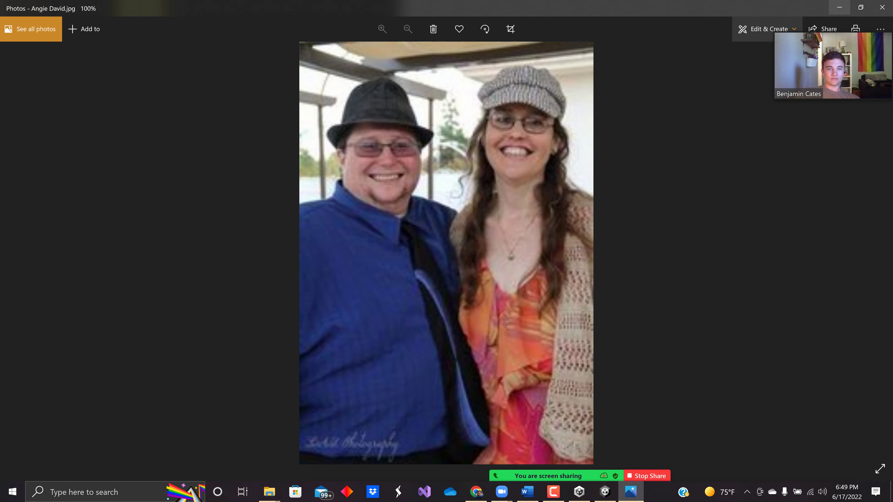
pyautogui.click(881, 7)
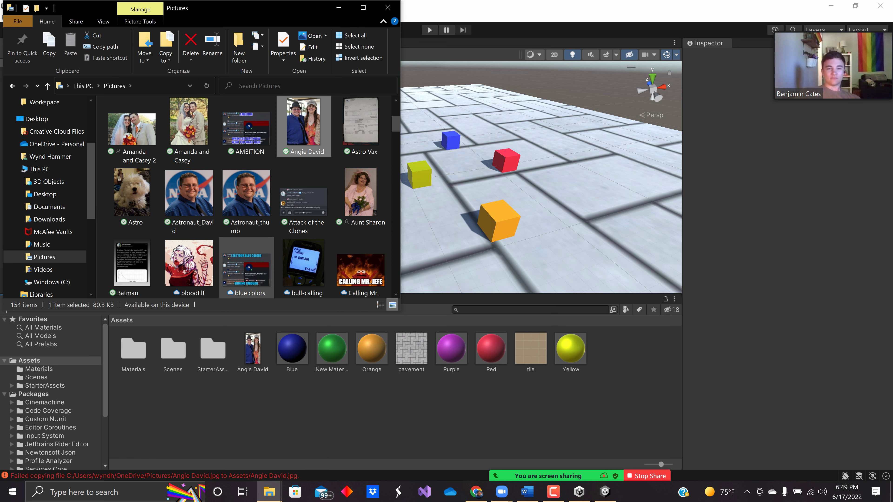
pyautogui.doubleClick(246, 193)
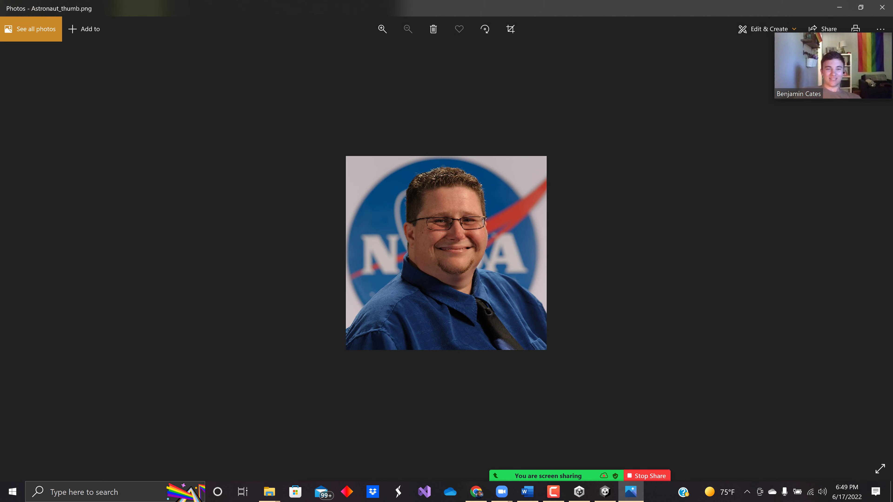
pyautogui.click(882, 7)
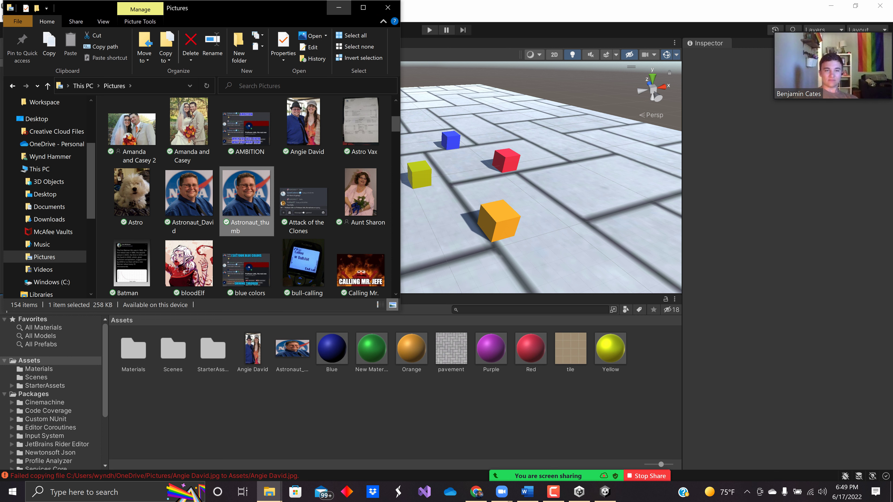
pyautogui.click(339, 8)
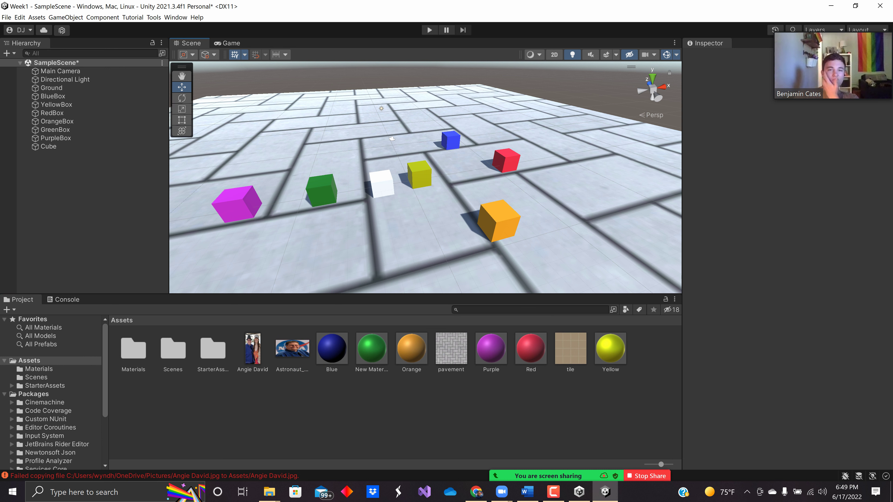
# Apply the Astronaut_thumb image to the white cube and move it to the pavement's far right.
pyautogui.moveTo(292, 348); pyautogui.dragTo(381, 184)
pyautogui.scroll(6, 425, 178)
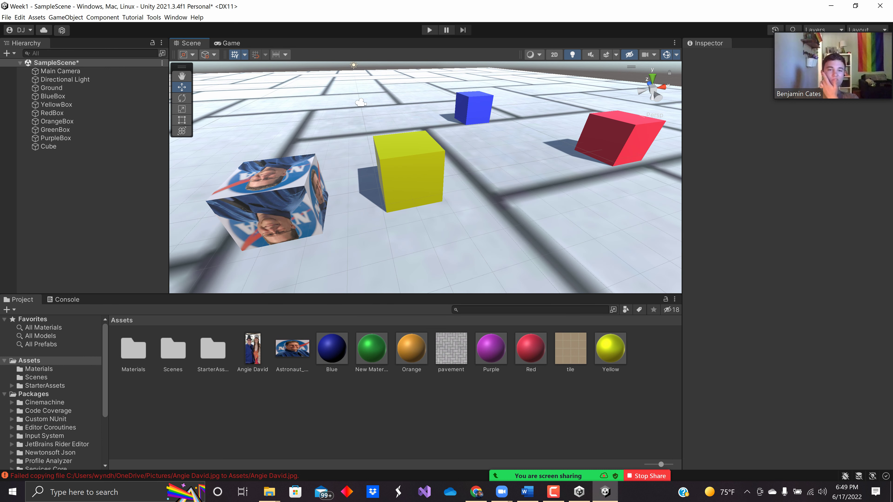
pyautogui.scroll(-5, 425, 178)
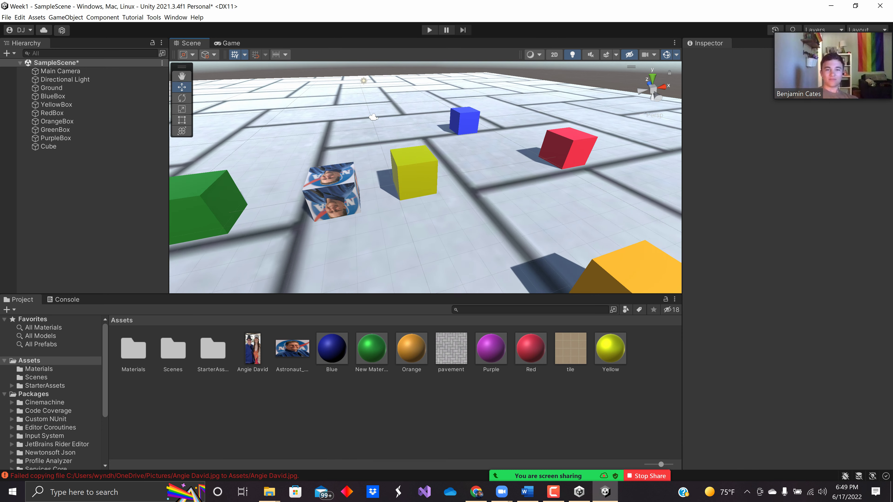
pyautogui.click(366, 186)
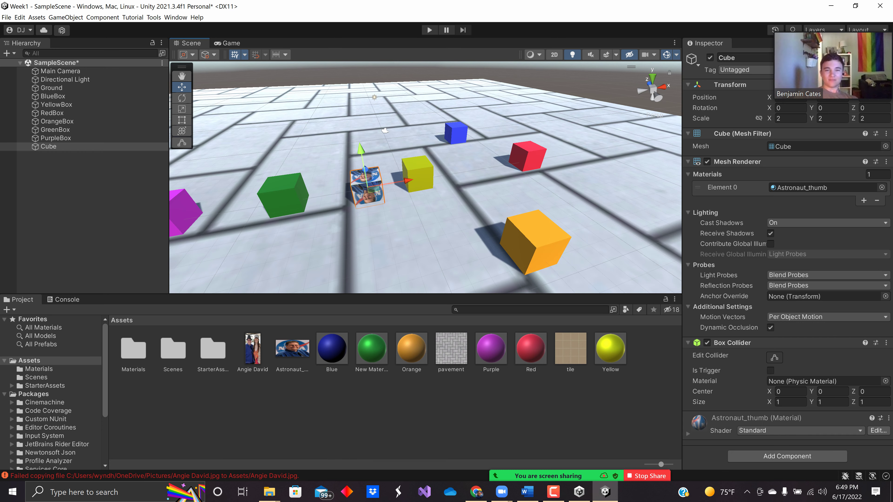
pyautogui.moveTo(367, 186); pyautogui.dragTo(652, 137)
pyautogui.scroll(-4, 426, 178)
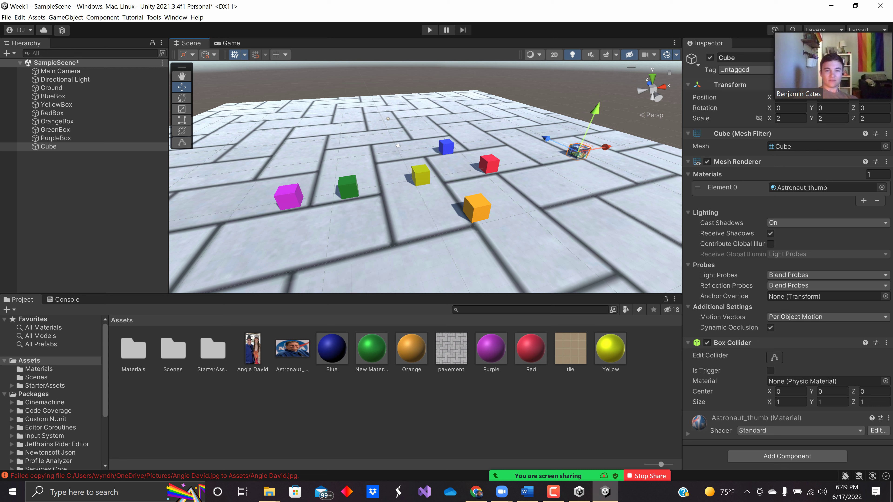
pyautogui.scroll(-5, 398, 145)
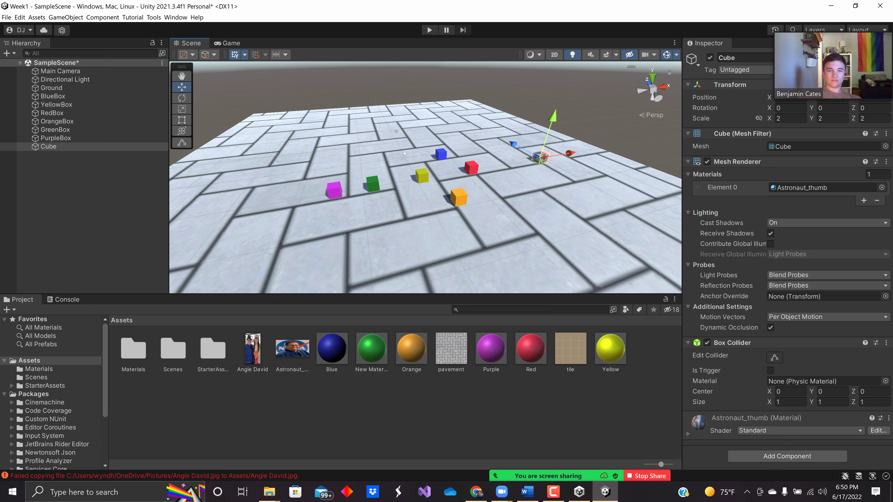
# Add the PlayerArmature and PlayerFollowCamera via Tools > Starter Assets, then orbit to locate the player.
pyautogui.click(154, 17)
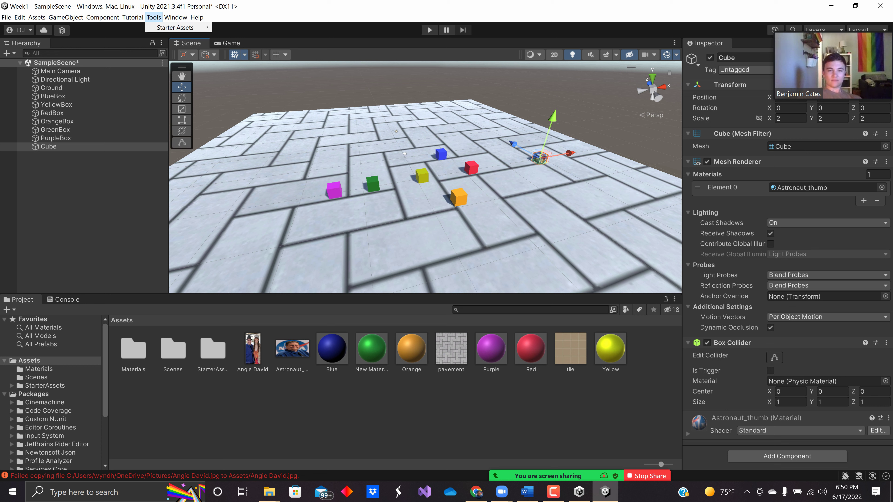
pyautogui.moveTo(175, 27)
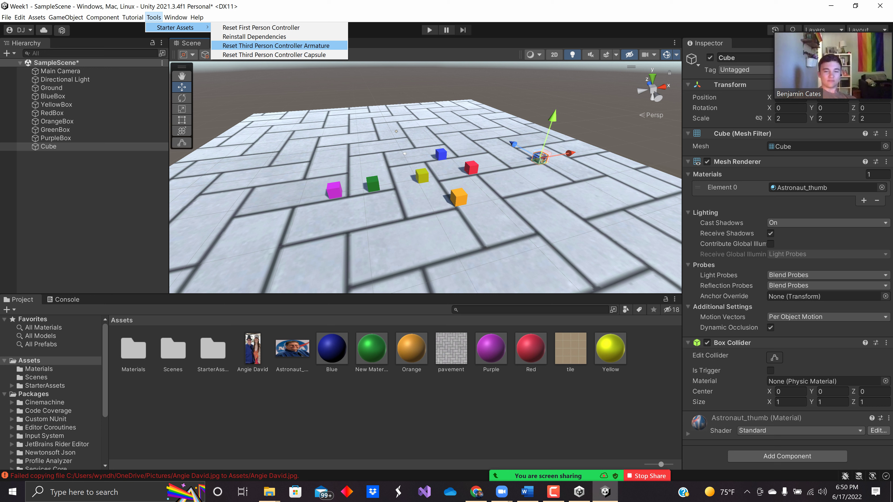
pyautogui.click(276, 46)
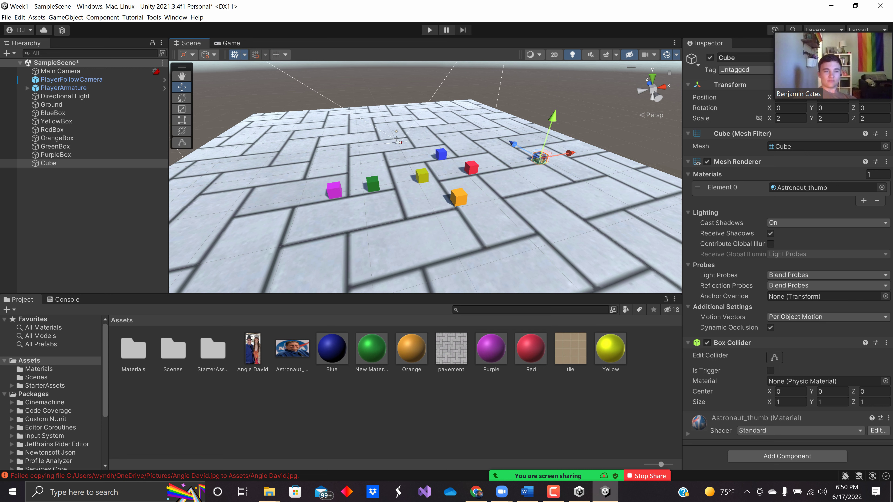
pyautogui.scroll(5, 426, 178)
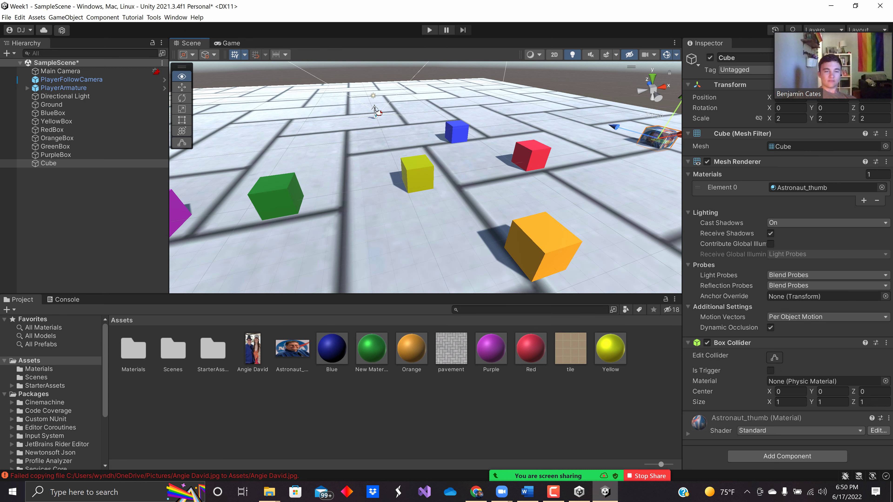
pyautogui.moveTo(425, 178); pyautogui.dragTo(382, 174, button='right')
pyautogui.scroll(-6, 426, 176)
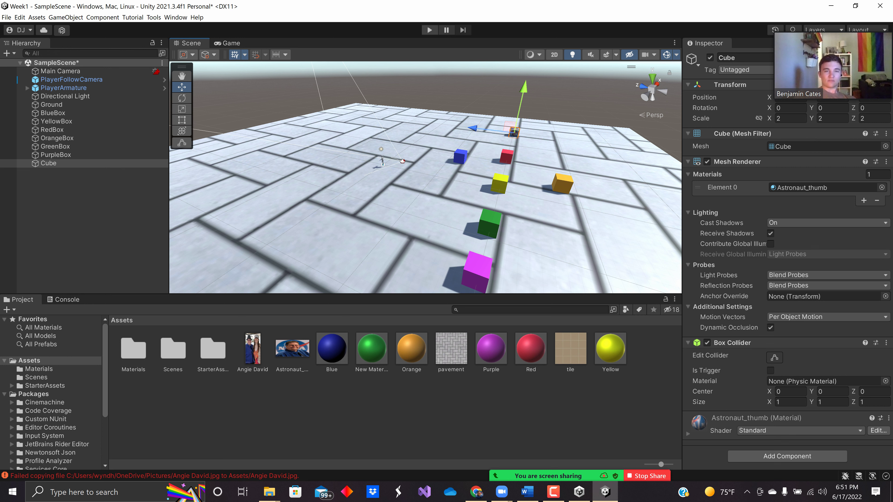
# Run the scene in Play mode and walk the robot forward with W.
pyautogui.hotkey('ctrl', 'p')
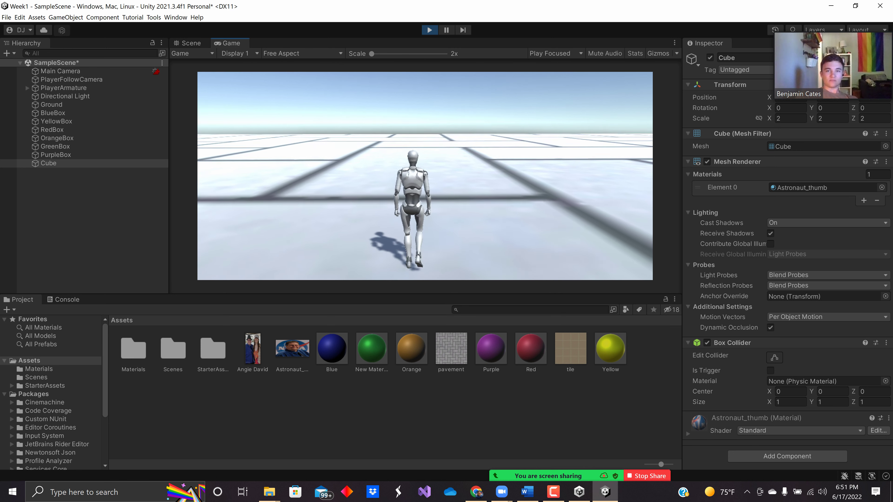
pyautogui.press('w')
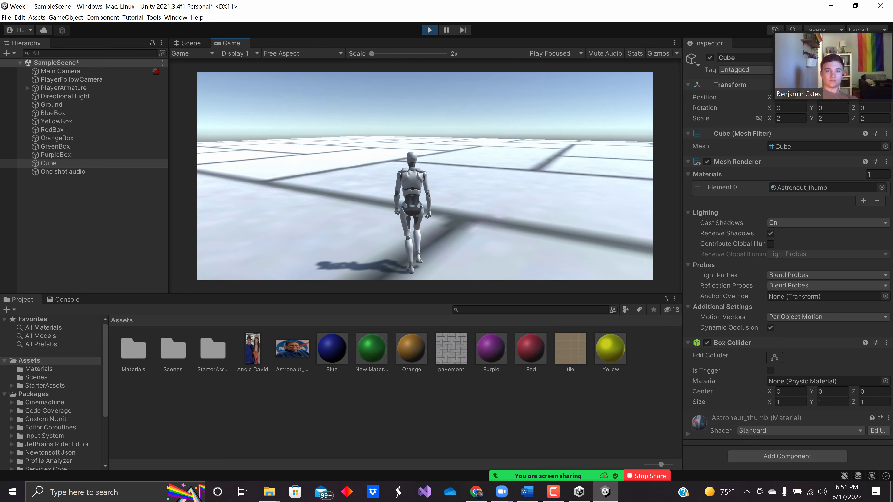
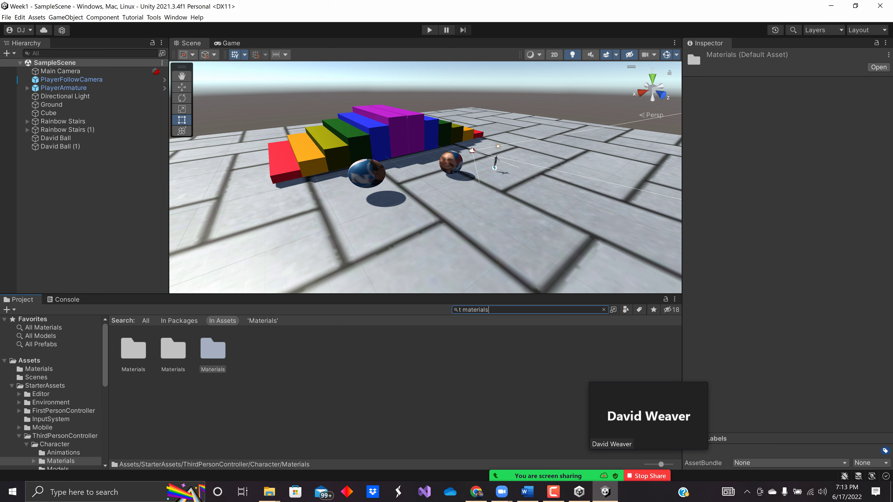
# Open the art Materials folder from the Project search results.
pyautogui.scroll(-6, 51, 392)
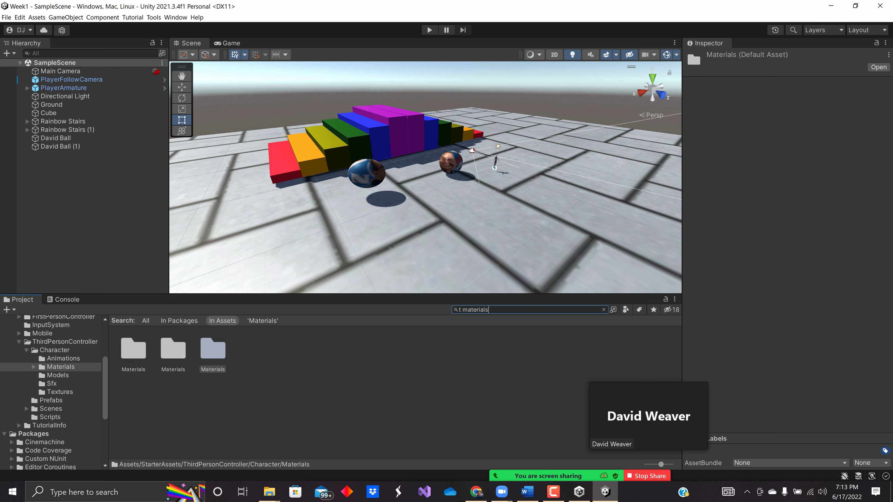
pyautogui.scroll(-4, 51, 392)
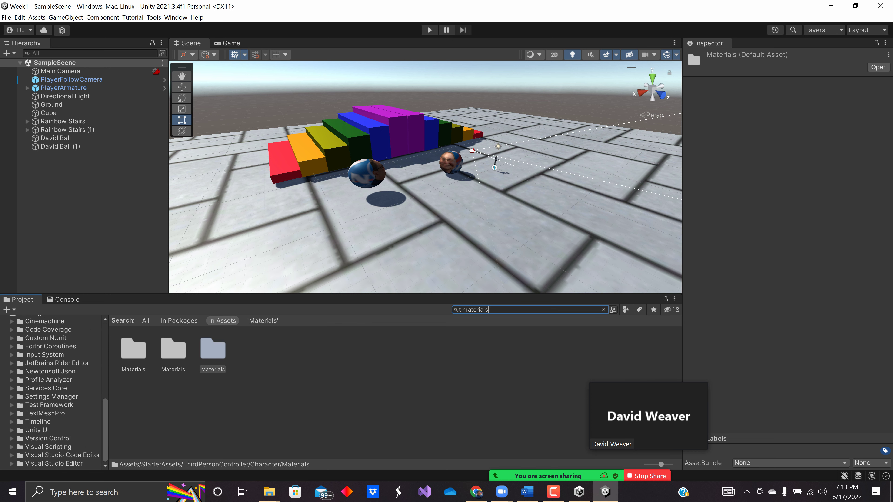
pyautogui.doubleClick(173, 349)
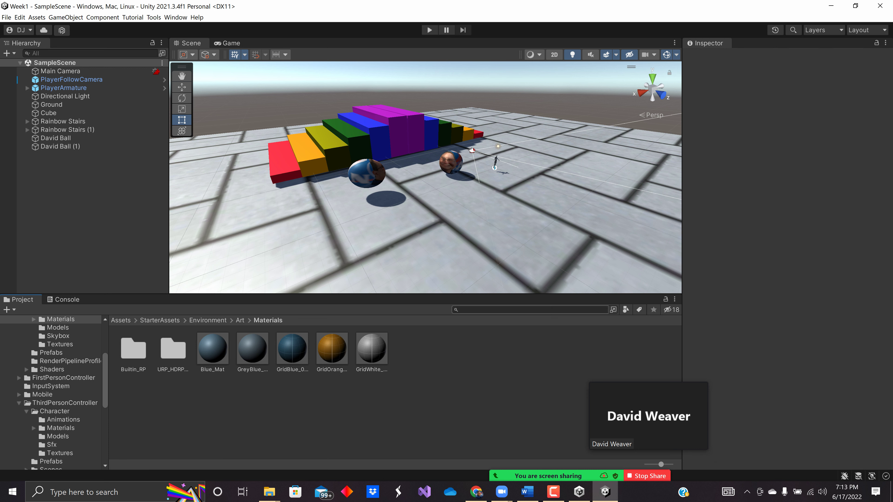
# Search 't scripts' and open StarterAssets' Mobile/Scripts folder.
pyautogui.write('t s')
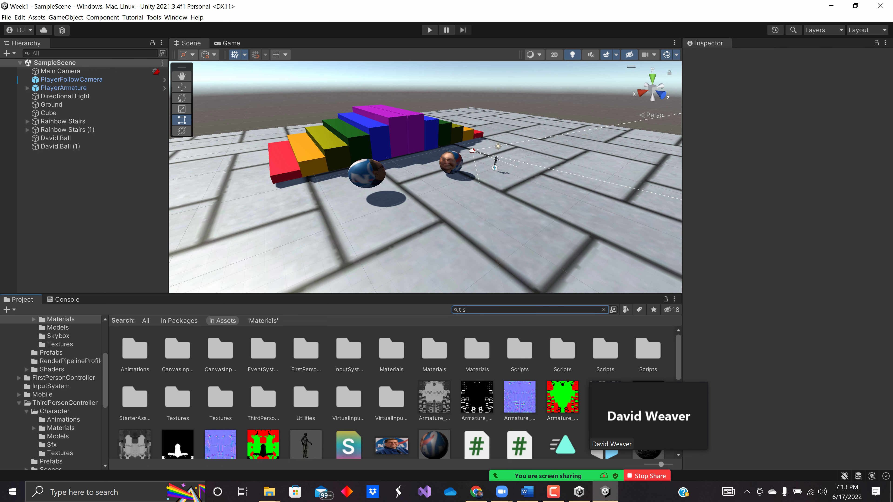
pyautogui.write('cripts')
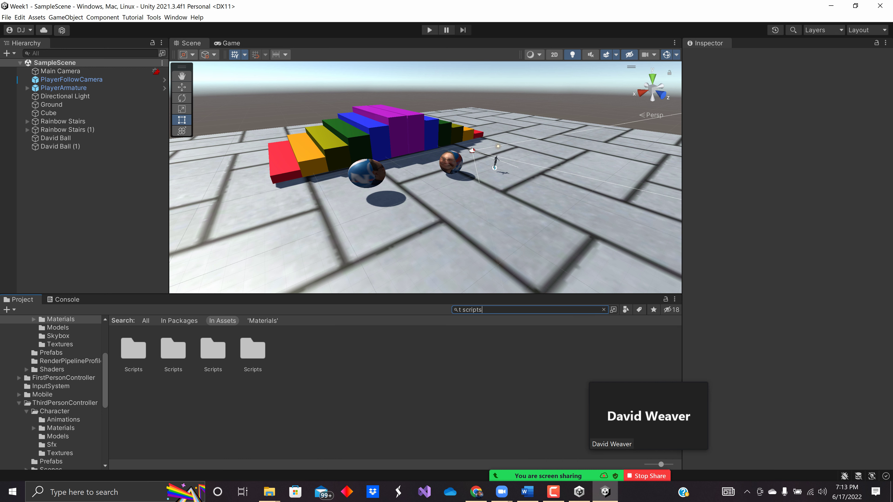
pyautogui.press('Down')
pyautogui.press('Return')
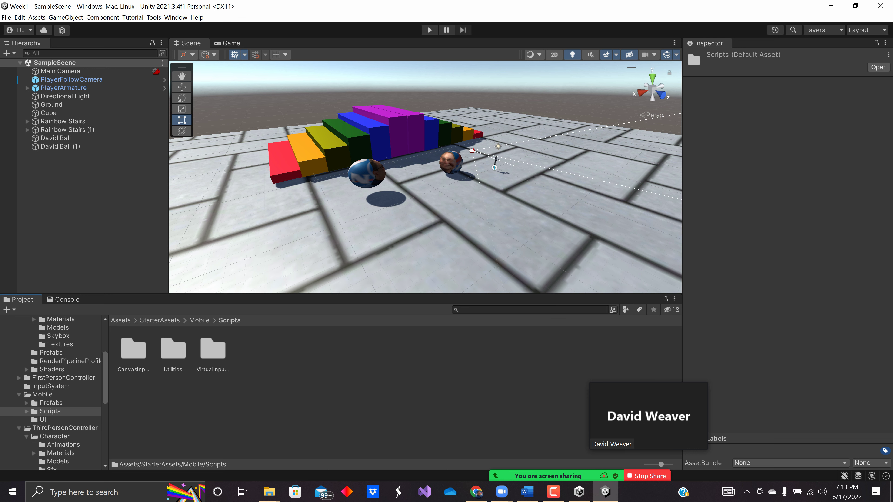
# Orbit and zoom the Scene view to face the rainbow stairs and balls.
pyautogui.scroll(-5, 426, 177)
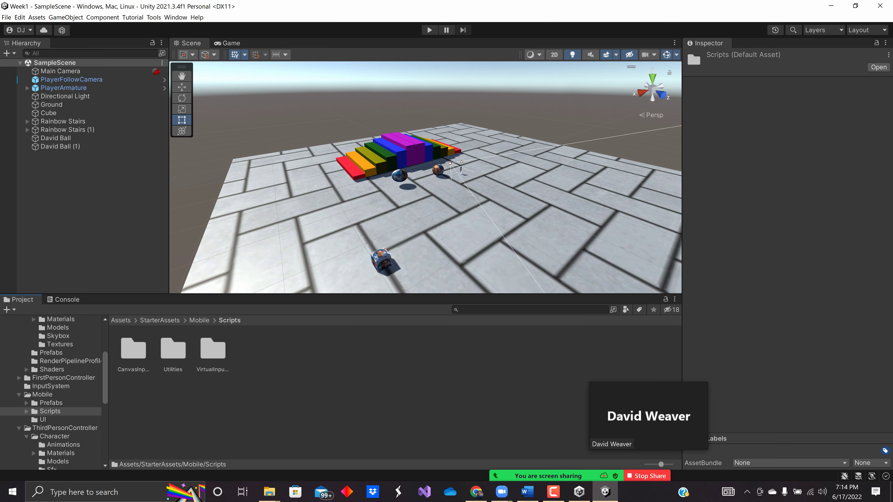
pyautogui.moveTo(425, 178); pyautogui.dragTo(404, 149, button='right')
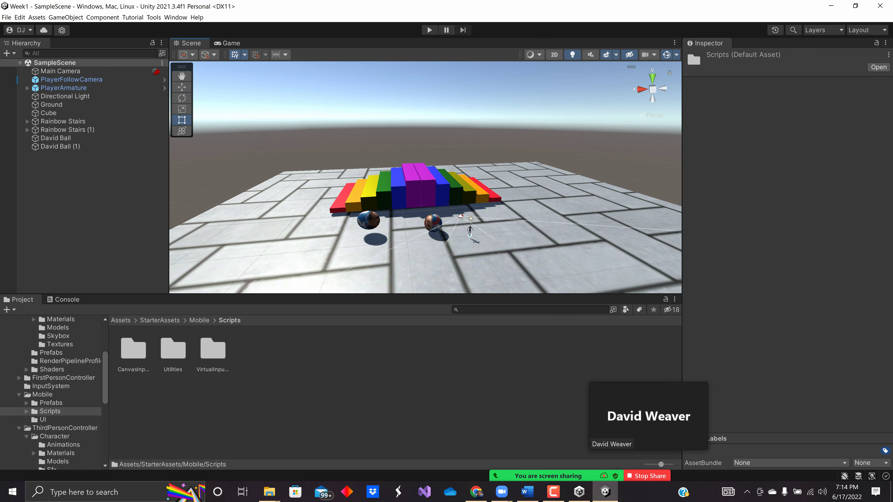
pyautogui.scroll(5, 51, 392)
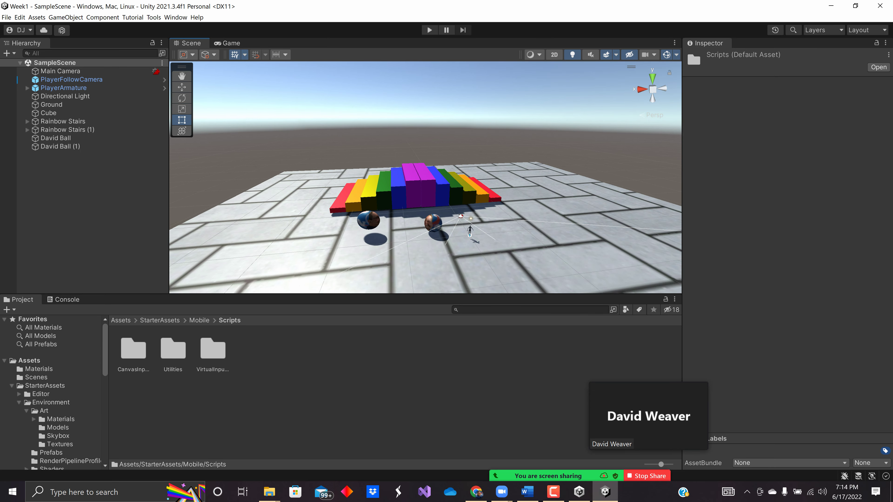
# Browse the Project panel to Assets/Scenes and pick SampleScene in the Hierarchy.
pyautogui.click(29, 360)
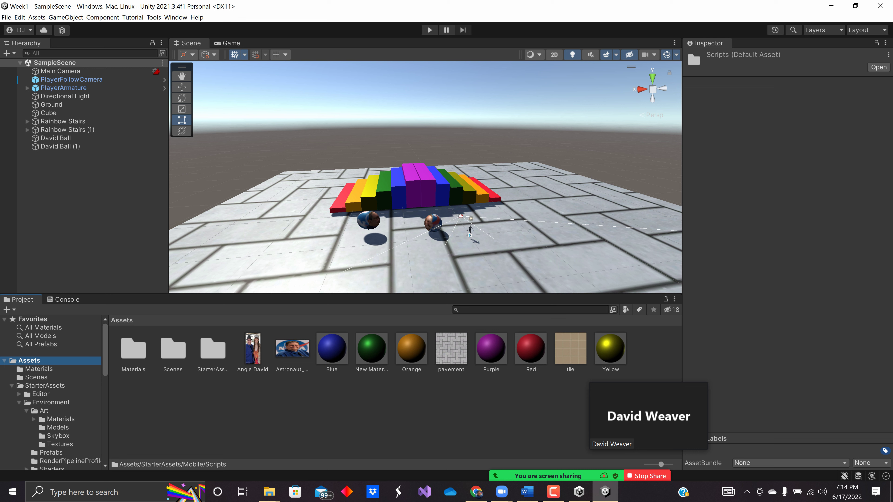
pyautogui.doubleClick(173, 349)
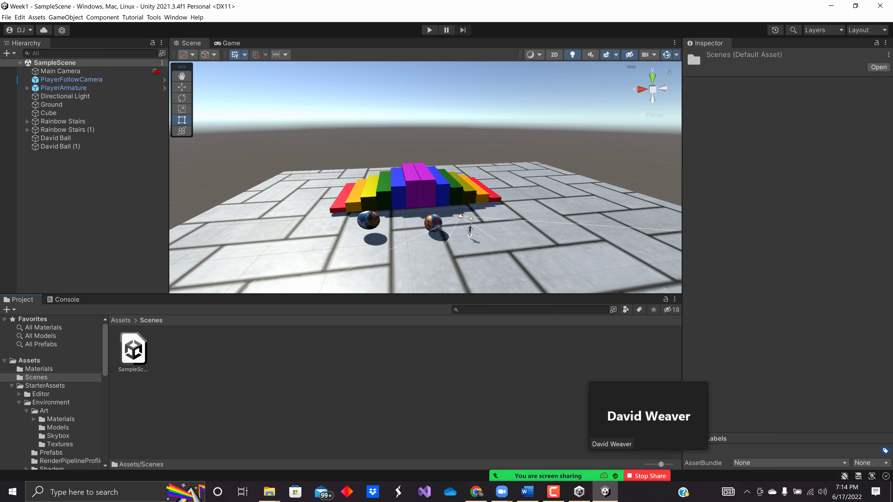
pyautogui.click(29, 360)
pyautogui.click(37, 377)
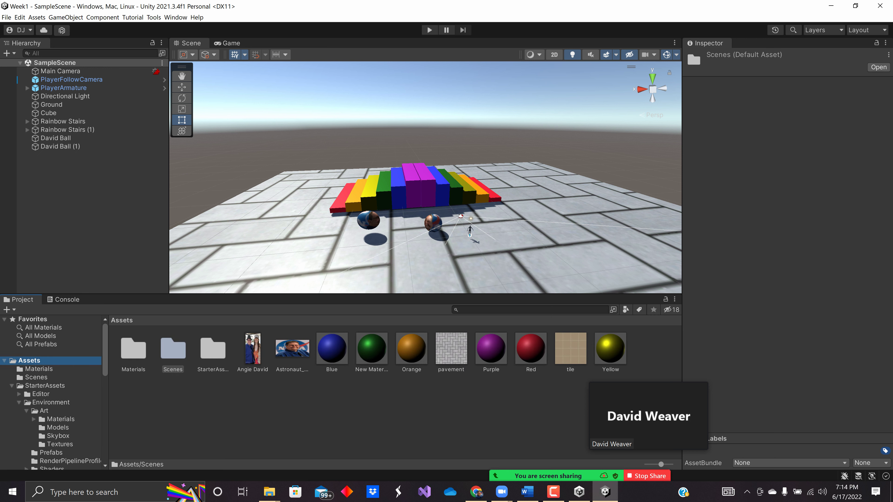
pyautogui.click(85, 162)
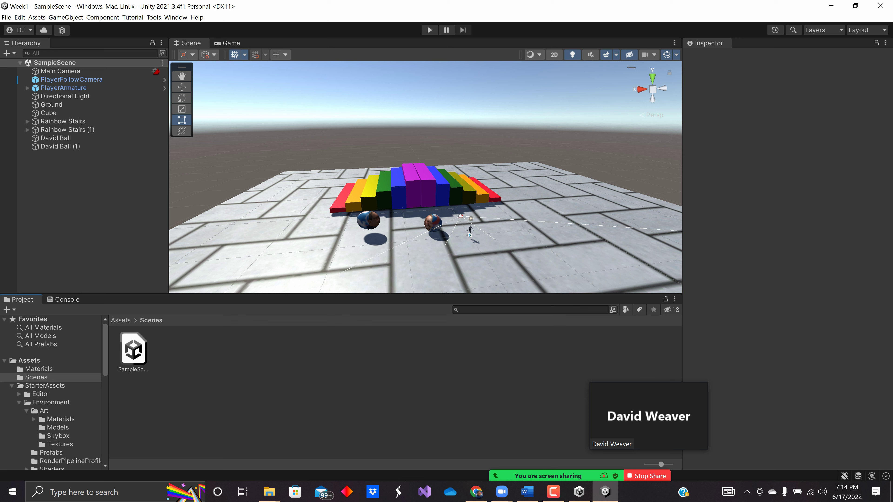
pyautogui.click(55, 62)
# Rename the SampleScene file to 'Scene A' with F2 and dismiss the changed-on-disk warning.
pyautogui.click(133, 352)
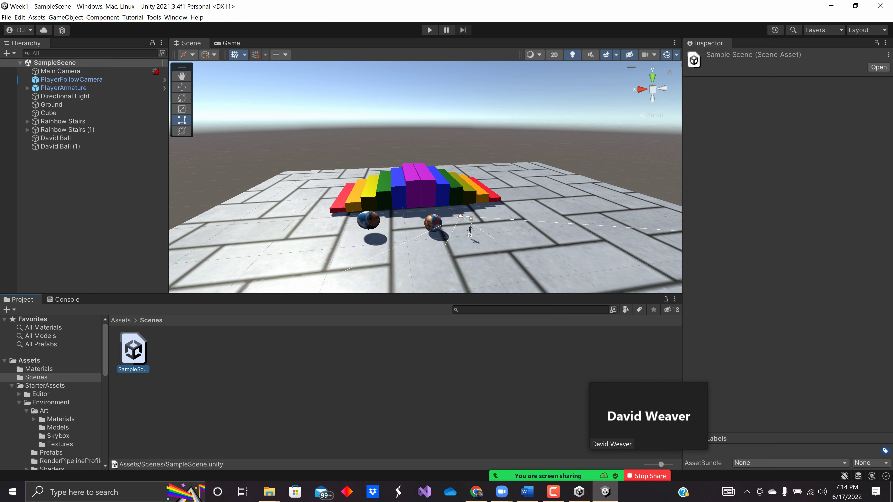
pyautogui.press('F2')
pyautogui.write('Scene A')
pyautogui.press('Return')
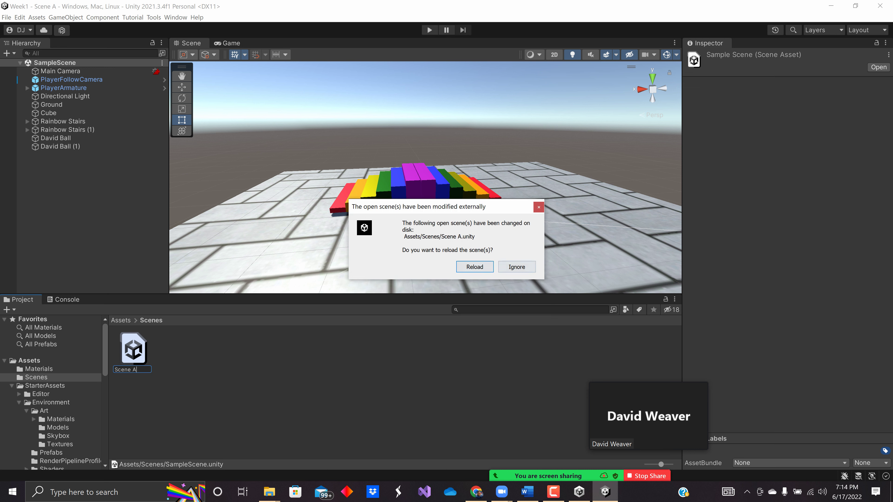
pyautogui.click(517, 266)
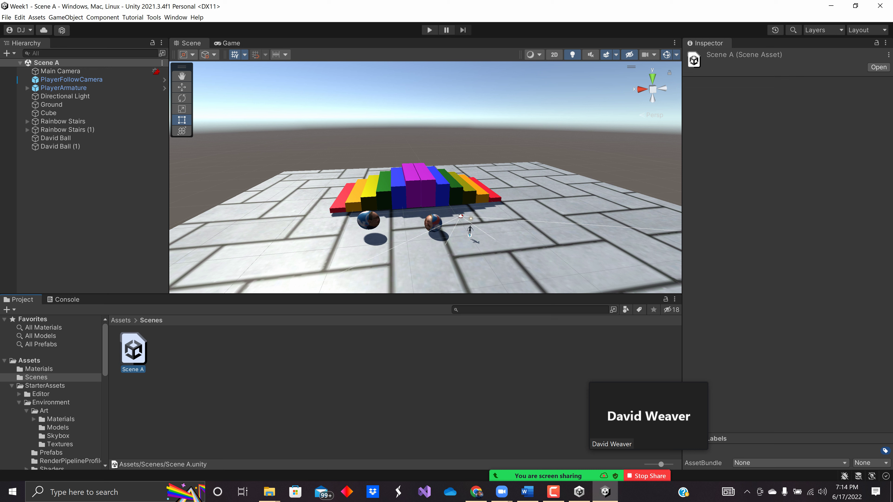
pyautogui.rightClick(131, 346)
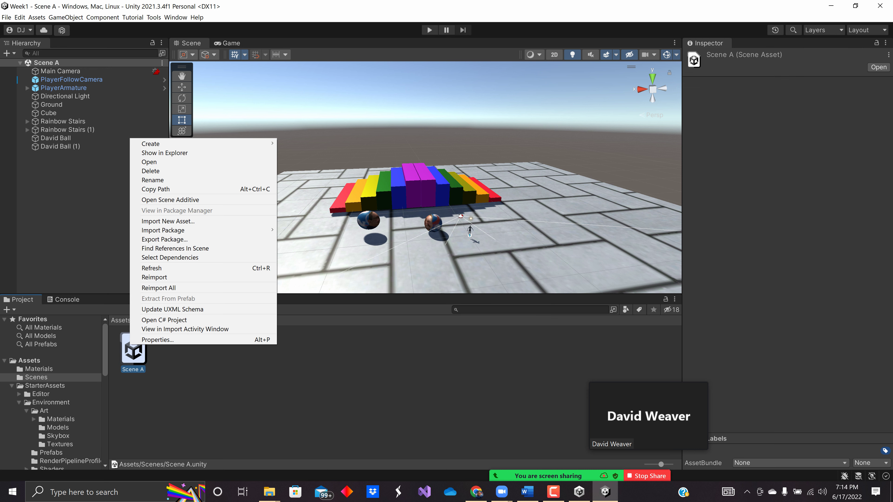
pyautogui.click(211, 387)
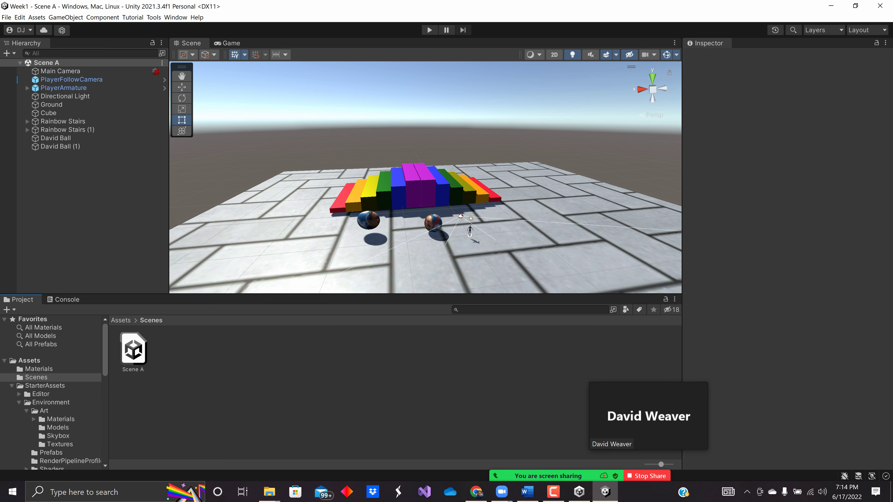
# Save the open scene as 'Scene B' inside the Scenes folder via Save Scene As.
pyautogui.rightClick(46, 63)
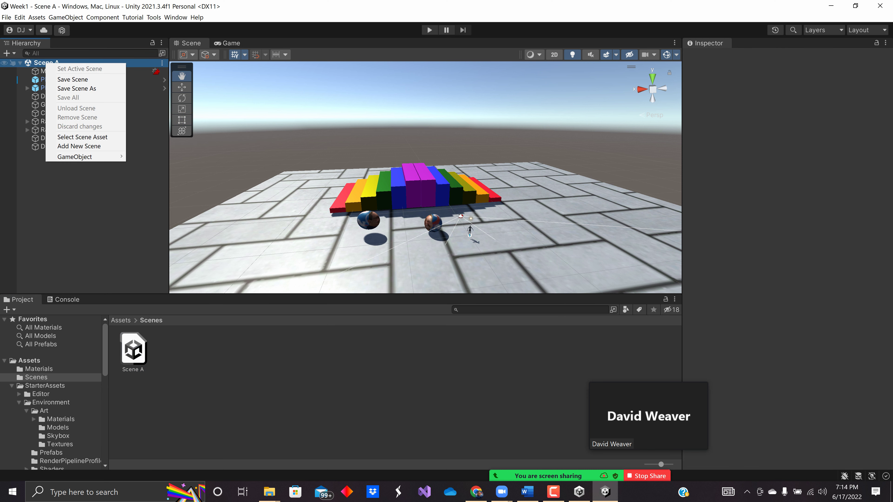
pyautogui.click(77, 88)
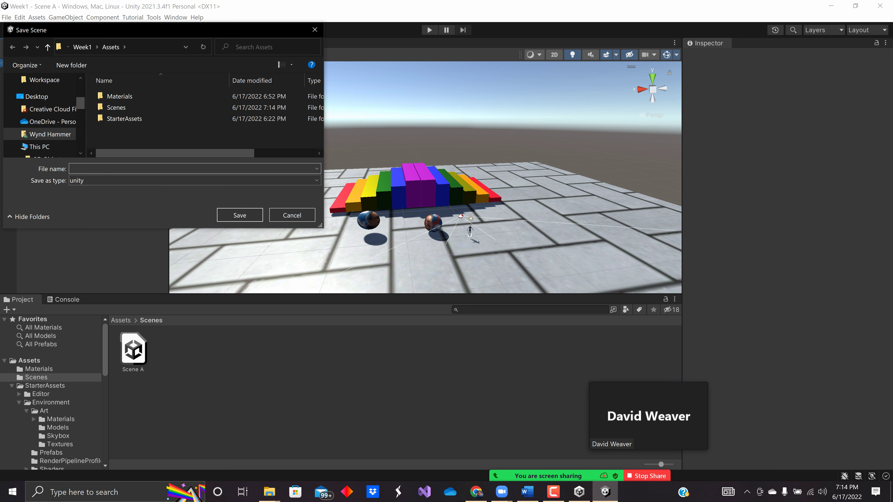
pyautogui.write('Scene B')
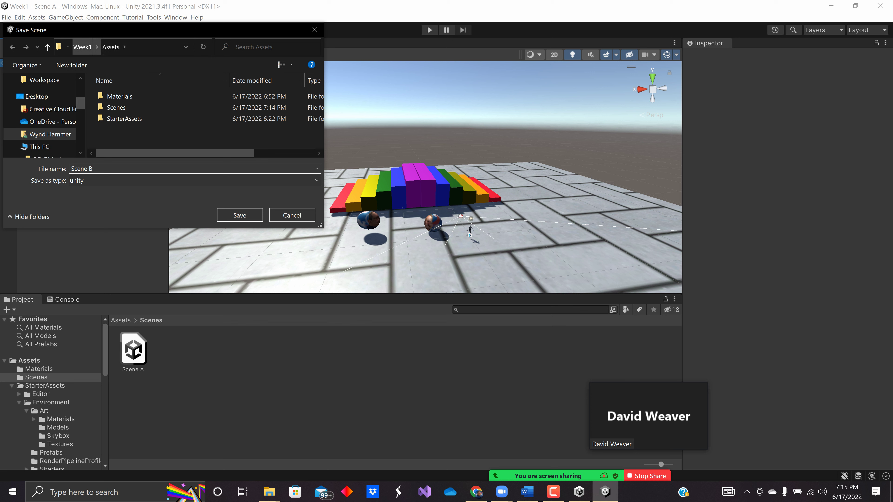
pyautogui.doubleClick(116, 108)
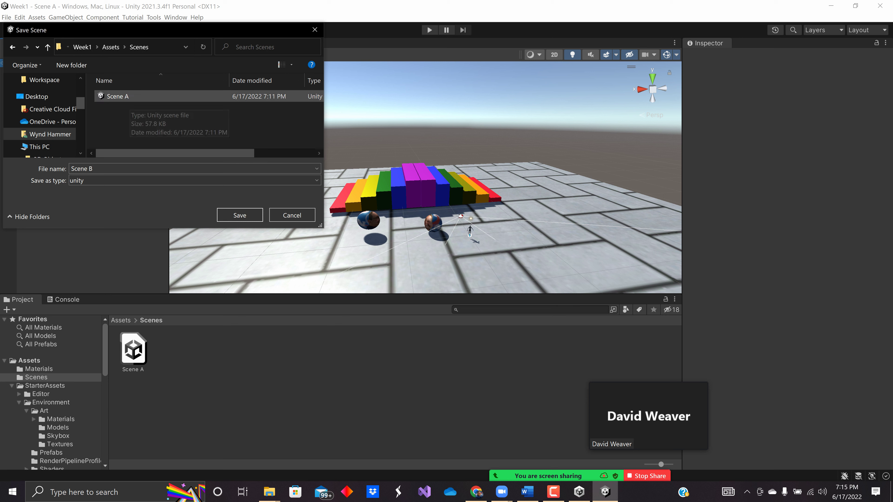
pyautogui.click(240, 215)
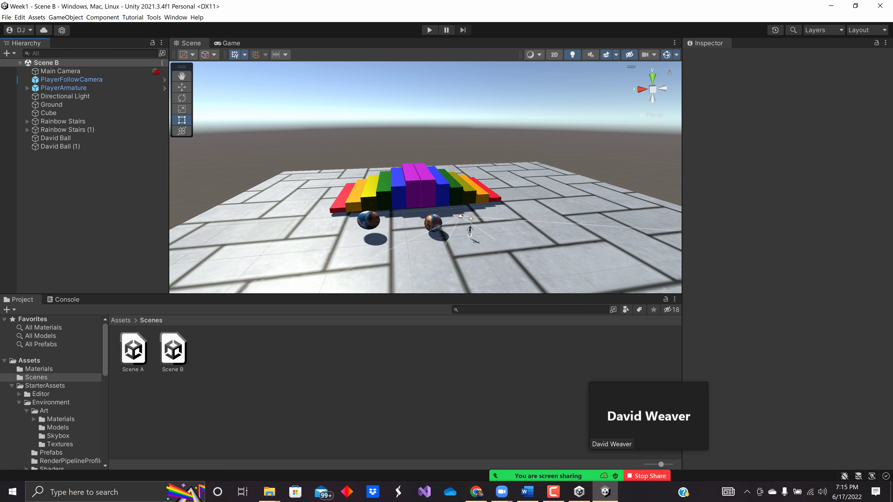
# Select both PurpleBoxes, drag the pavement material from All Materials, and undo the single-box result.
pyautogui.click(173, 351)
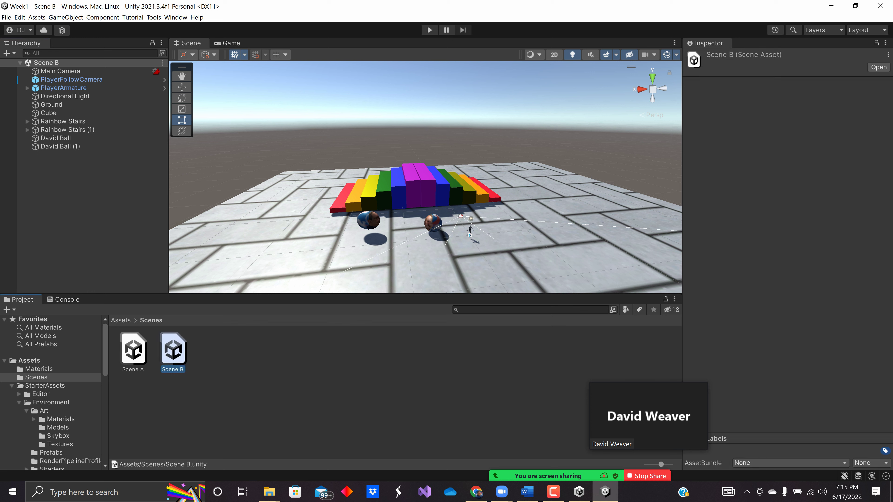
pyautogui.click(413, 187)
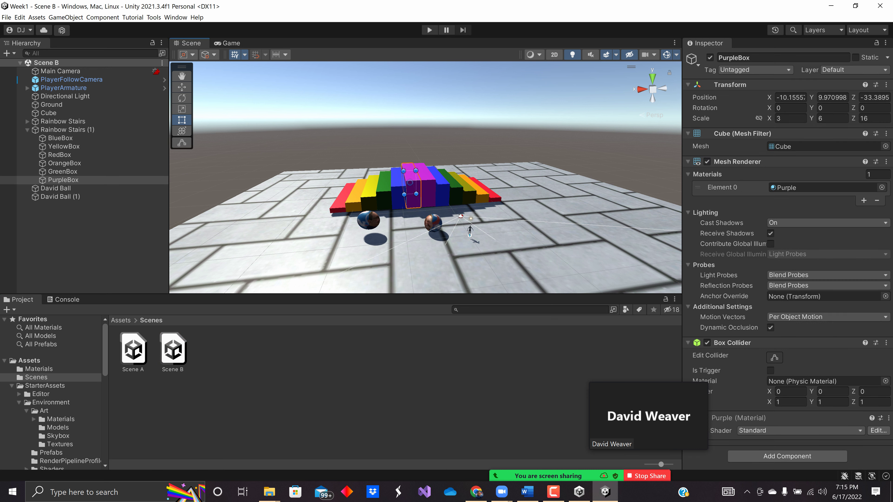
pyautogui.keyDown('shift'); pyautogui.click(426, 186); pyautogui.keyUp('shift')
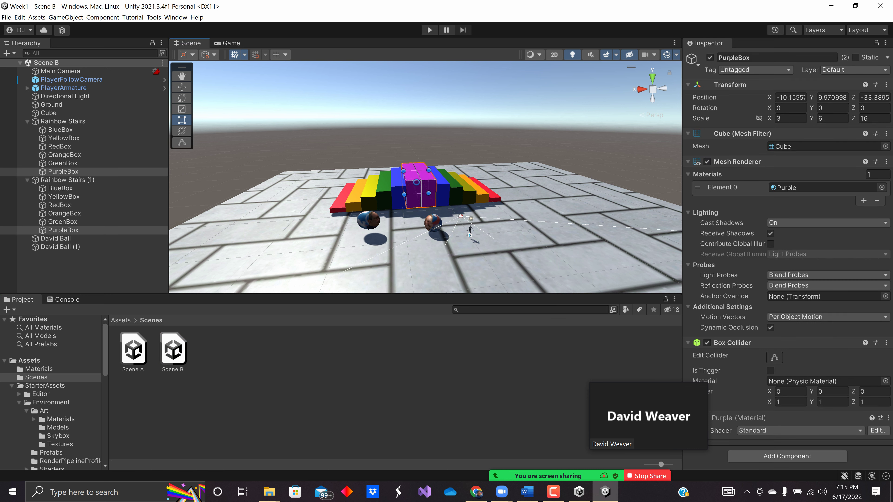
pyautogui.click(38, 328)
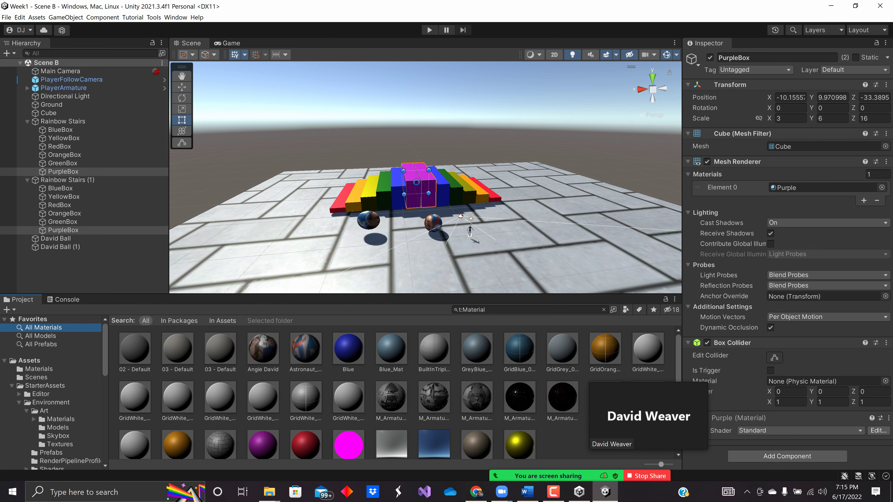
pyautogui.scroll(-2, 397, 394)
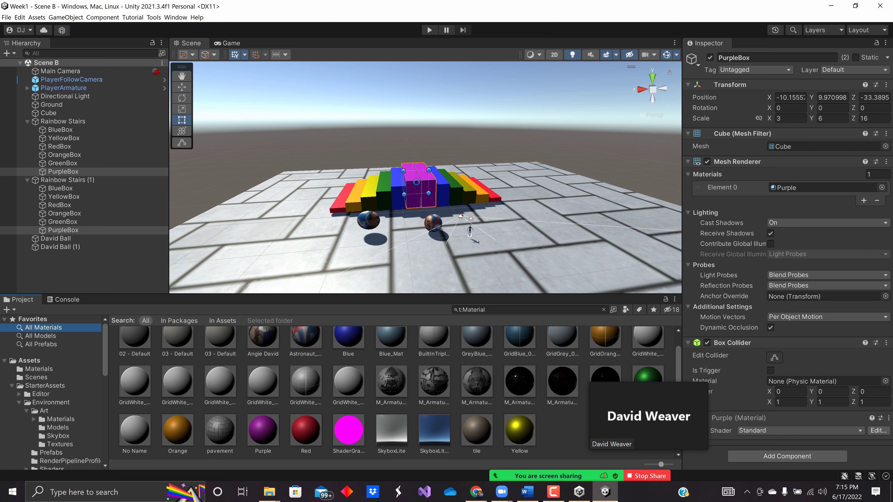
pyautogui.moveTo(220, 430); pyautogui.dragTo(427, 190)
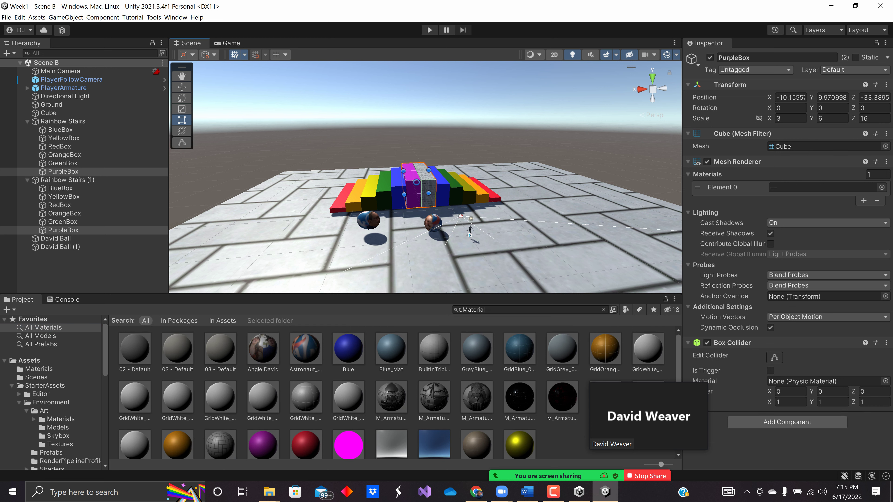
pyautogui.hotkey('ctrl', 'z')
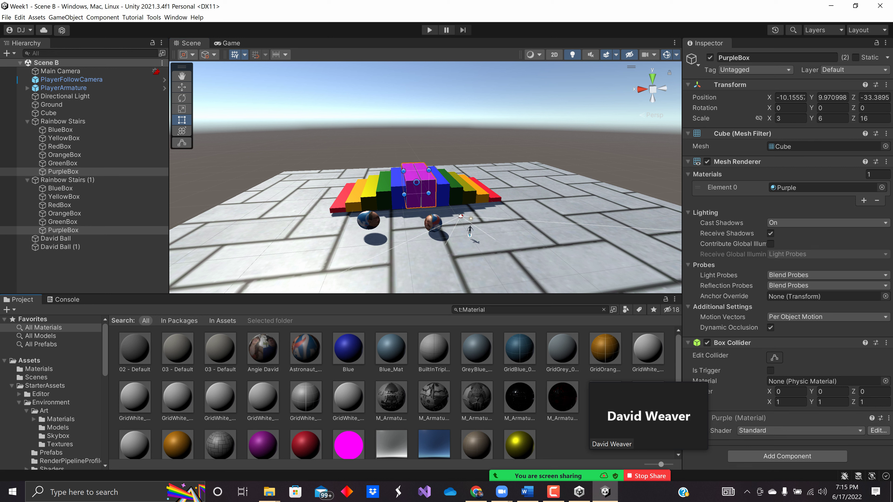
# Reselect both PurpleBoxes in the Hierarchy and apply the pavement material to them.
pyautogui.scroll(-1, 400, 394)
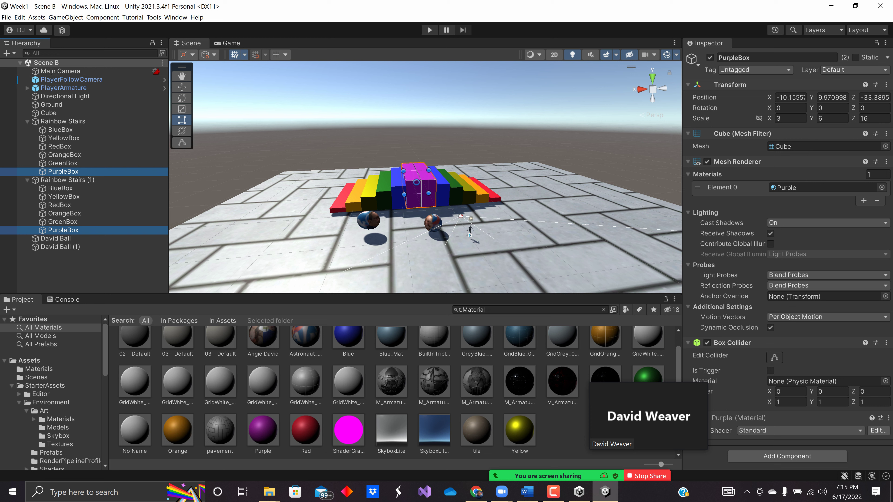
pyautogui.click(220, 430)
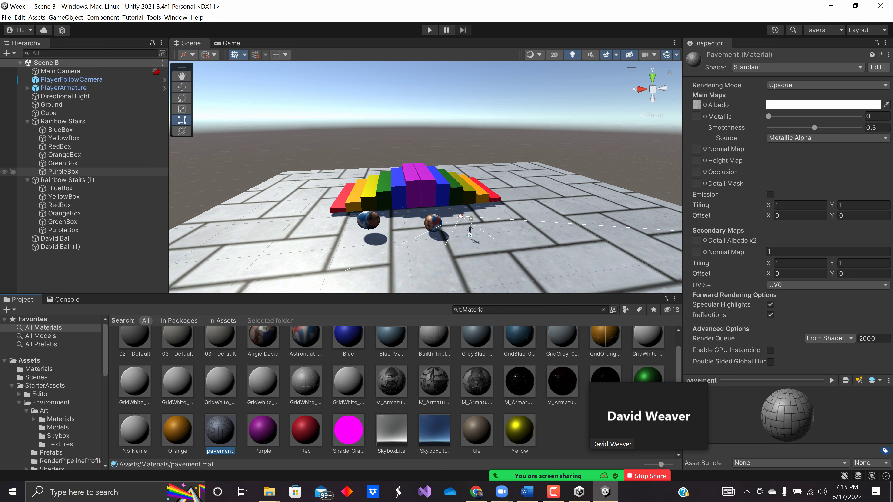
pyautogui.click(63, 172)
pyautogui.keyDown('ctrl'); pyautogui.click(63, 230); pyautogui.keyUp('ctrl')
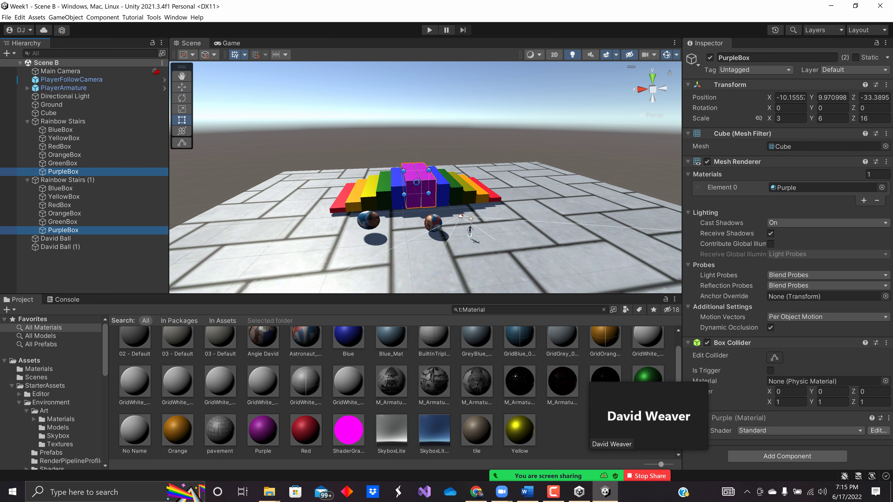
pyautogui.moveTo(220, 430); pyautogui.dragTo(427, 190)
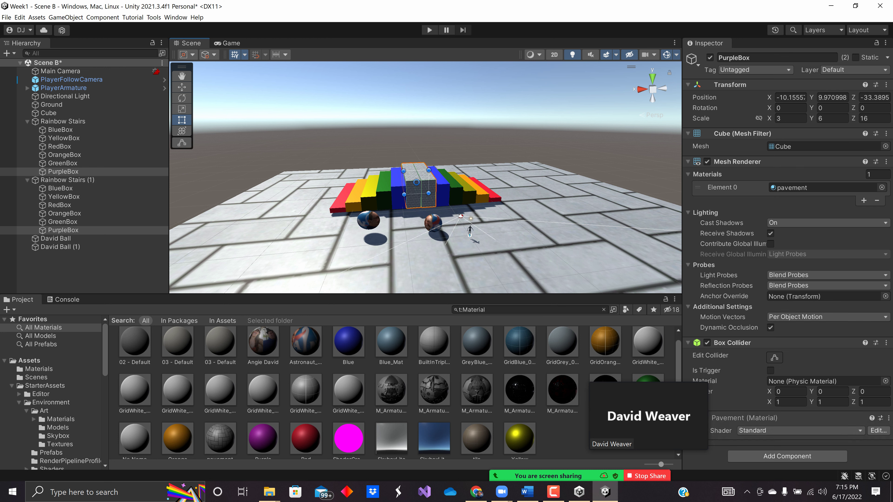
# Save Scene B with Ctrl+S and show the Scenes folder.
pyautogui.click(527, 253)
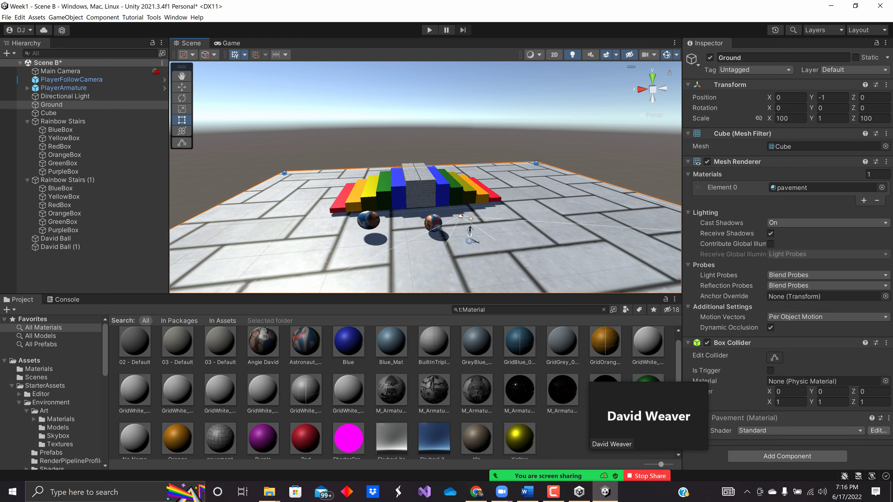
pyautogui.hotkey('ctrl', 's')
pyautogui.scroll(10, 425, 178)
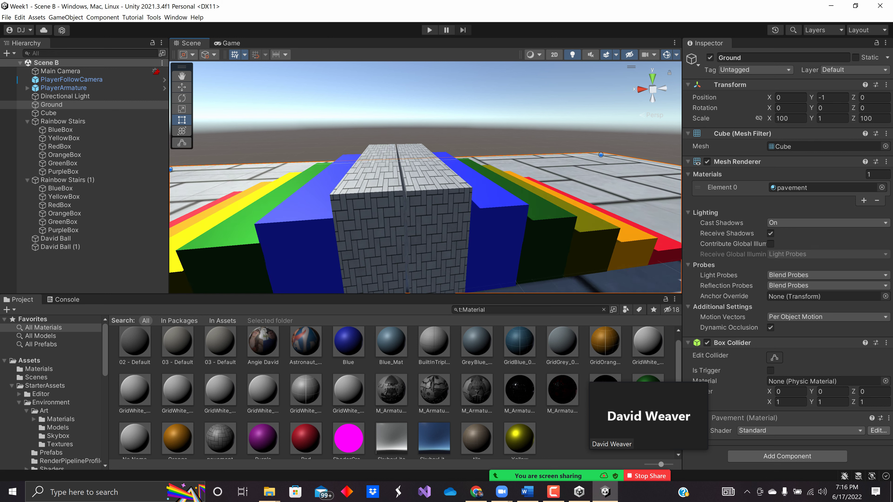
pyautogui.scroll(-8, 425, 178)
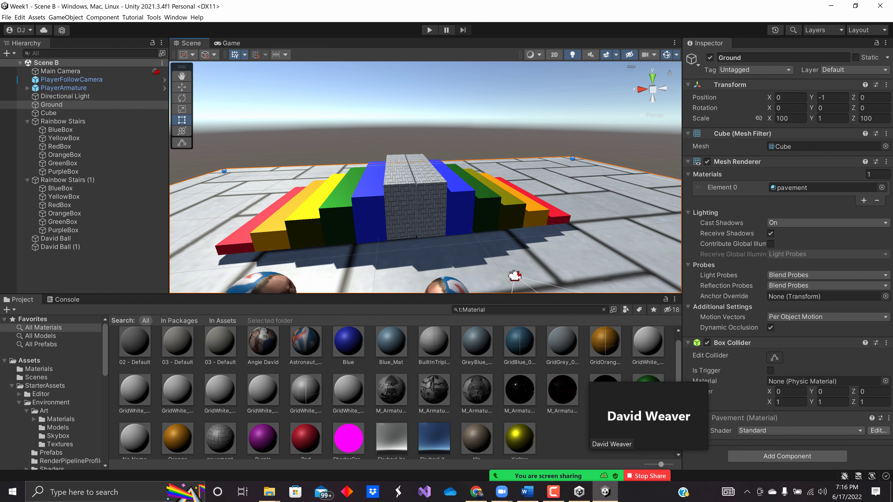
pyautogui.click(36, 377)
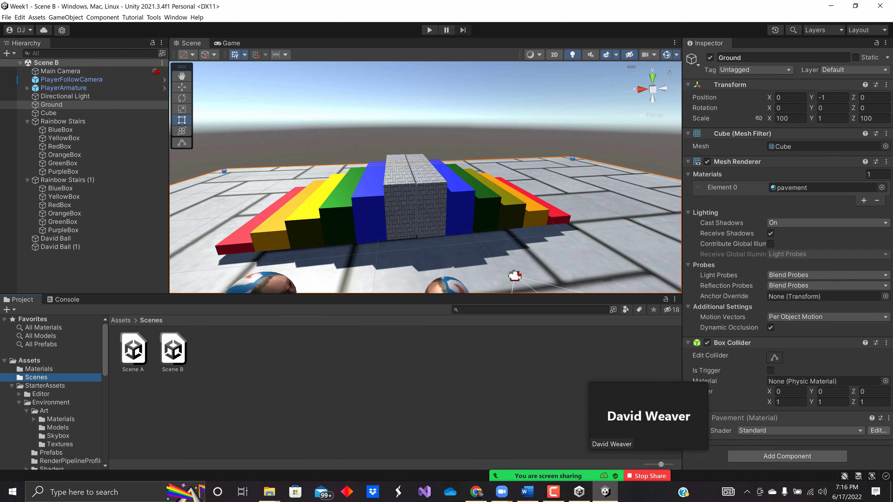
# Switch between Scene A and Scene B, end on Scene A, and expand both Rainbow Stairs groups.
pyautogui.doubleClick(134, 352)
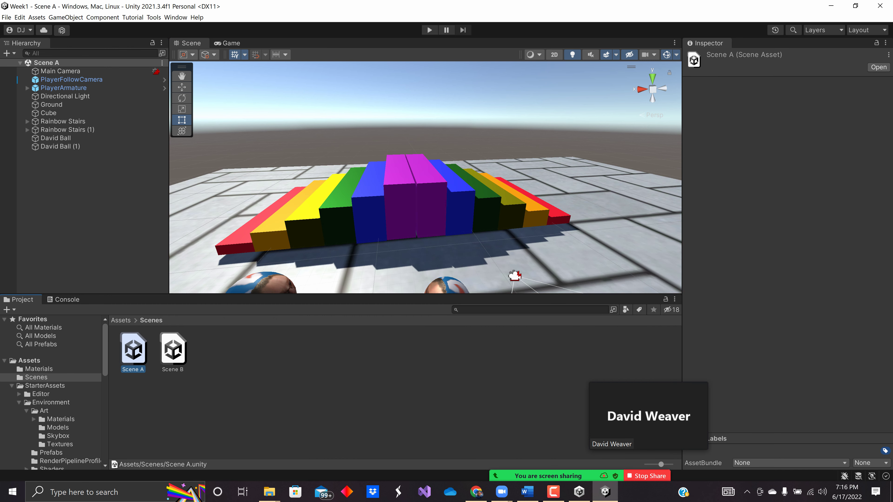
pyautogui.doubleClick(173, 350)
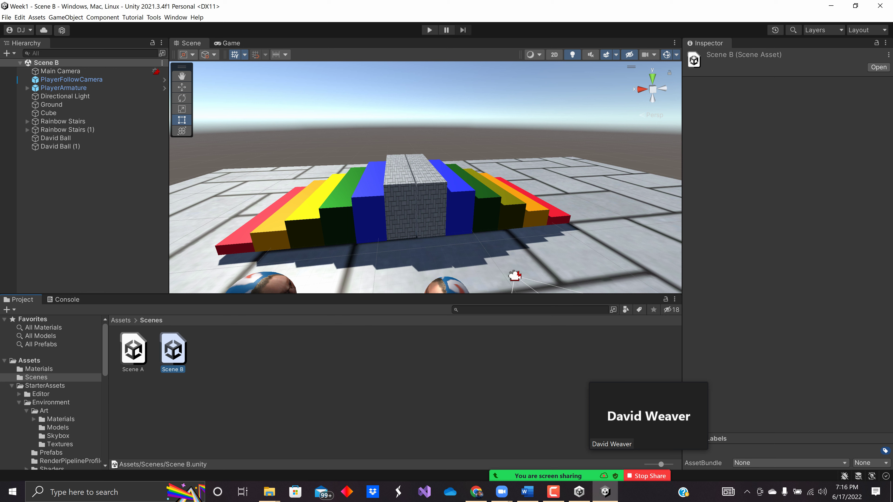
pyautogui.doubleClick(133, 350)
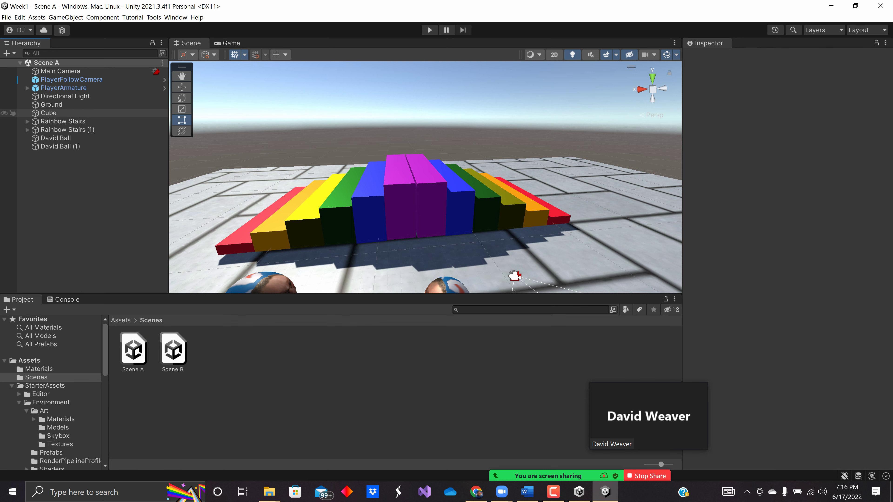
pyautogui.click(27, 120)
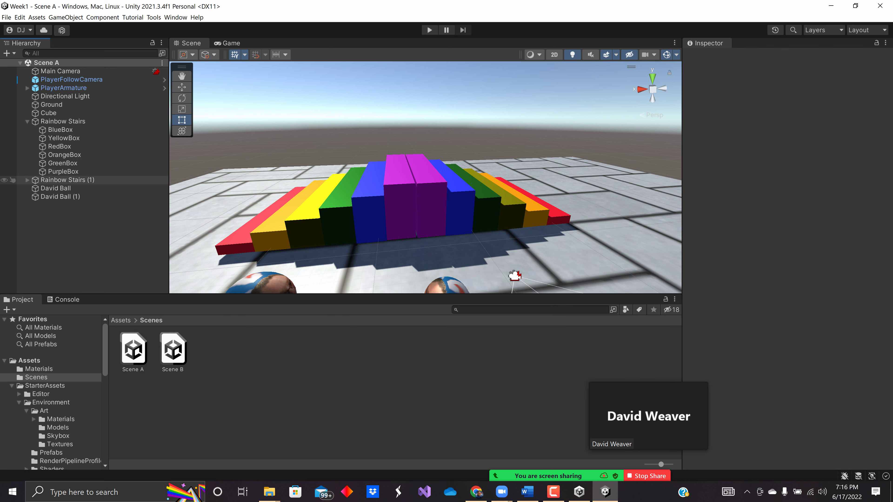
pyautogui.click(27, 180)
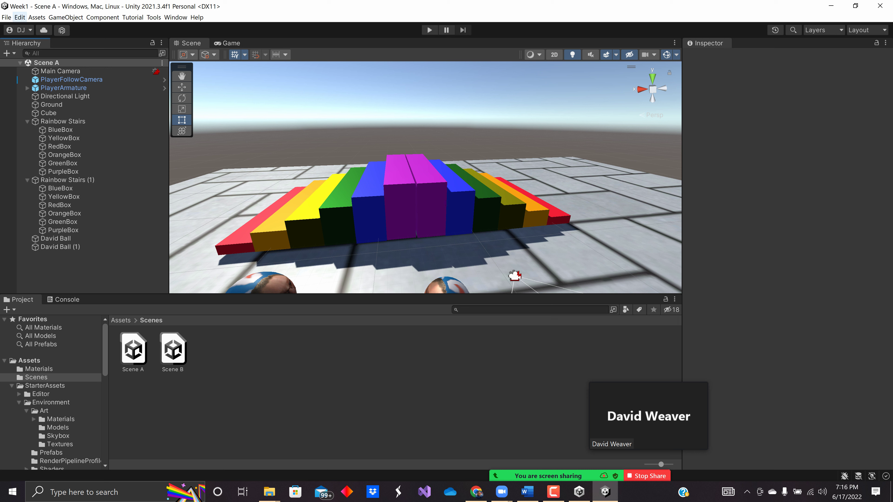
# Add the open Scene A in File > Build Settings and start Build And Run.
pyautogui.click(6, 18)
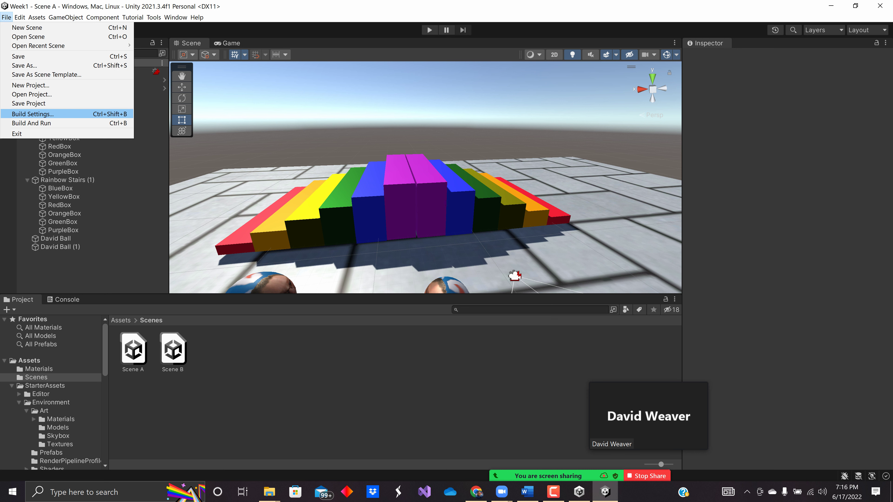
pyautogui.click(33, 114)
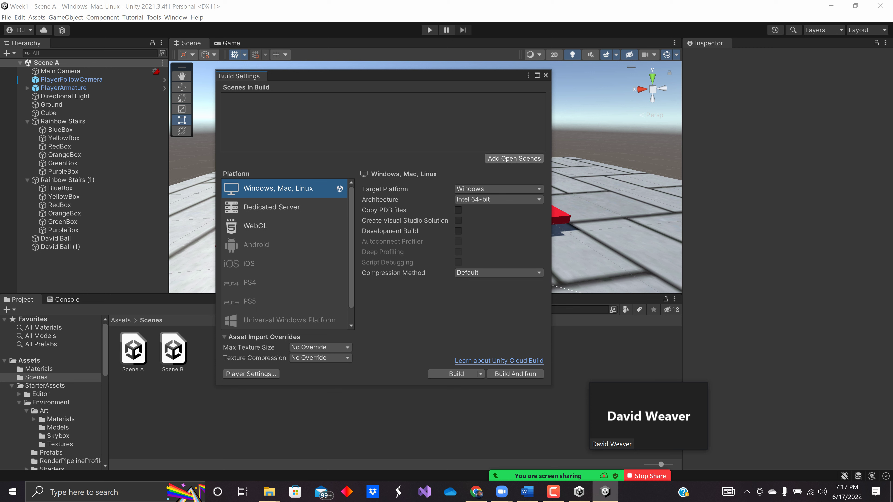
pyautogui.click(514, 158)
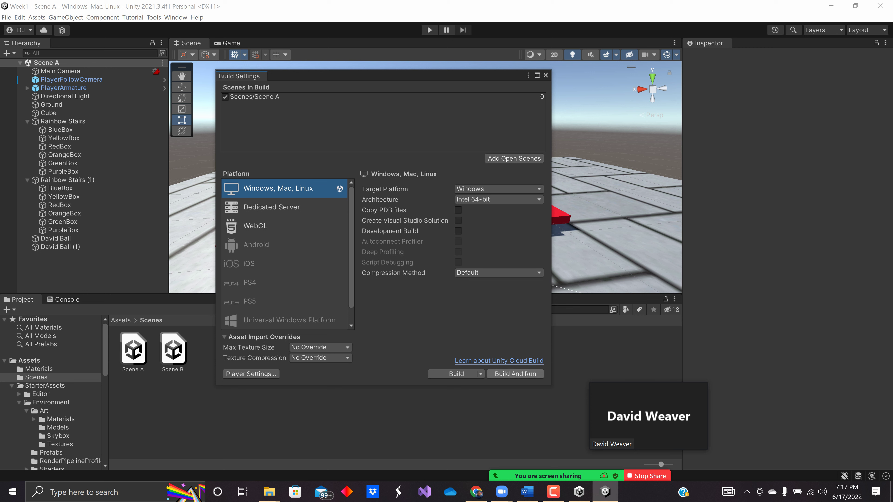
pyautogui.click(515, 373)
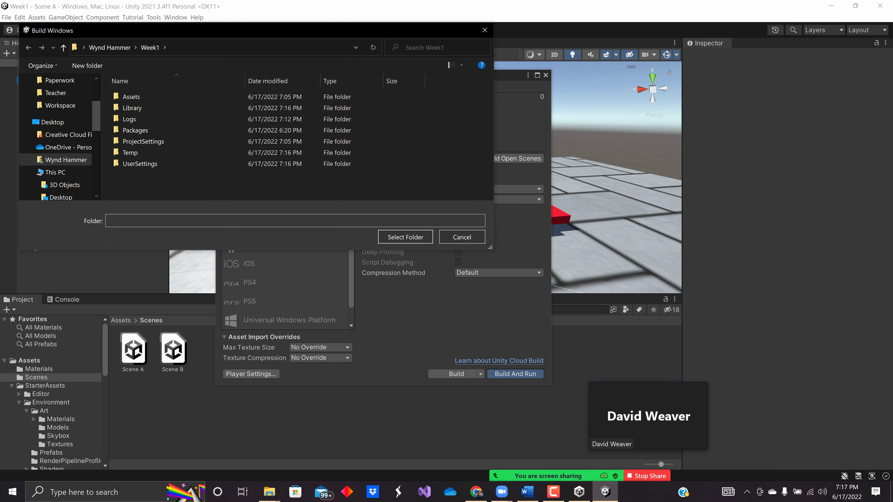
# Create a 'Web Exports' folder and select it as the Windows build destination.
pyautogui.click(88, 65)
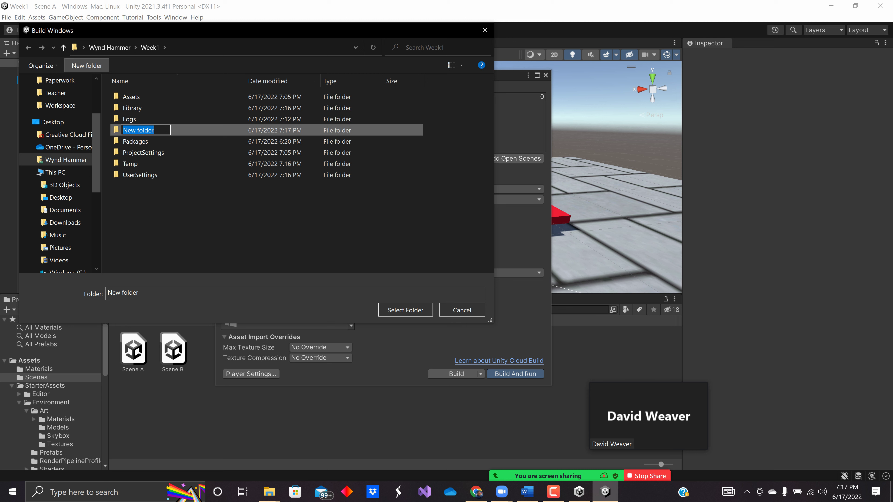
pyautogui.write('Web Exports')
pyautogui.press('Return')
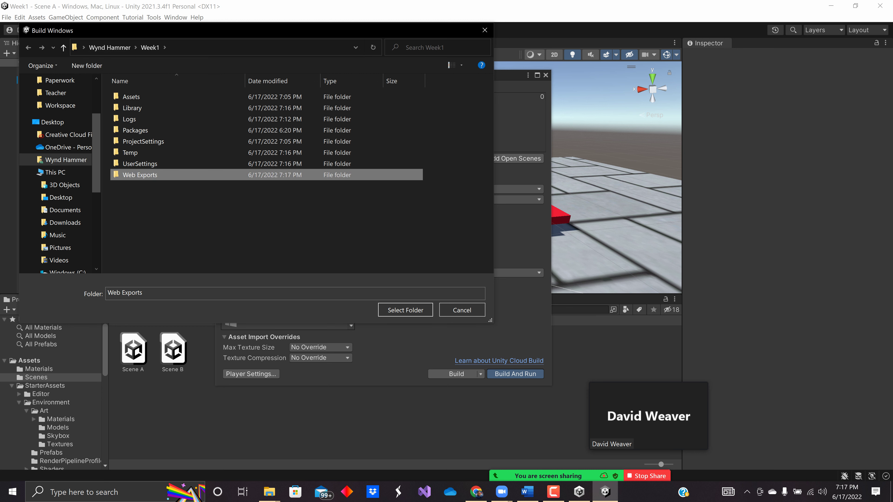
pyautogui.click(406, 310)
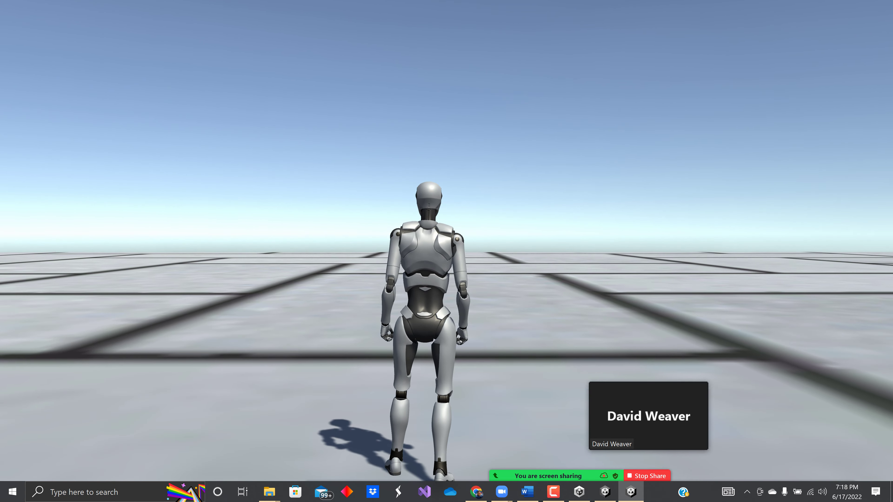
# Walk and jump the robot up the yellow, green and blue rainbow steps.
pyautogui.press('w')
pyautogui.press('space')
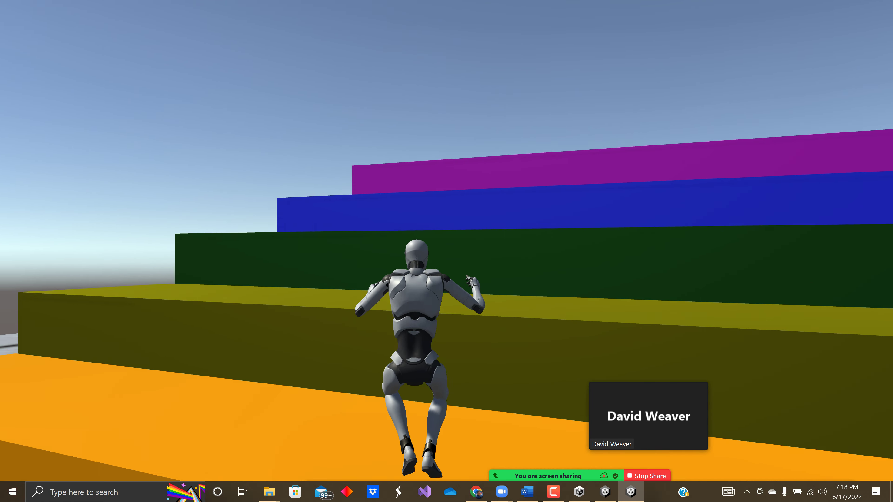
pyautogui.press('w')
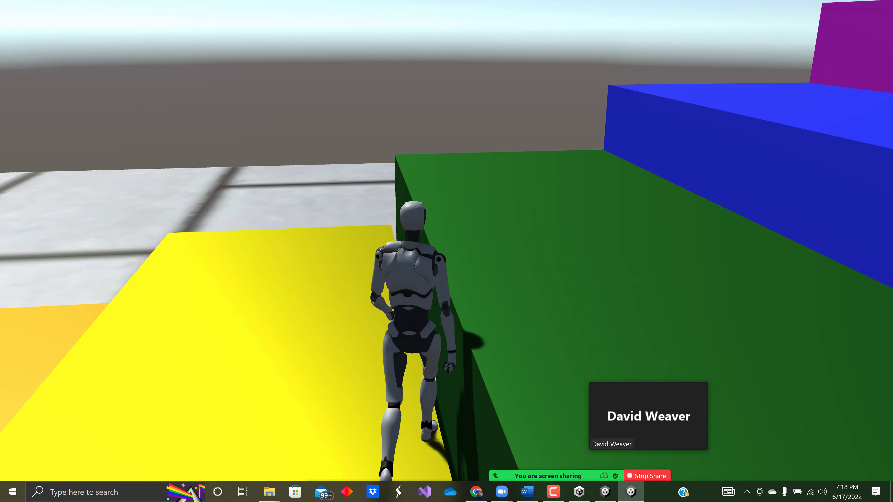
pyautogui.press('w')
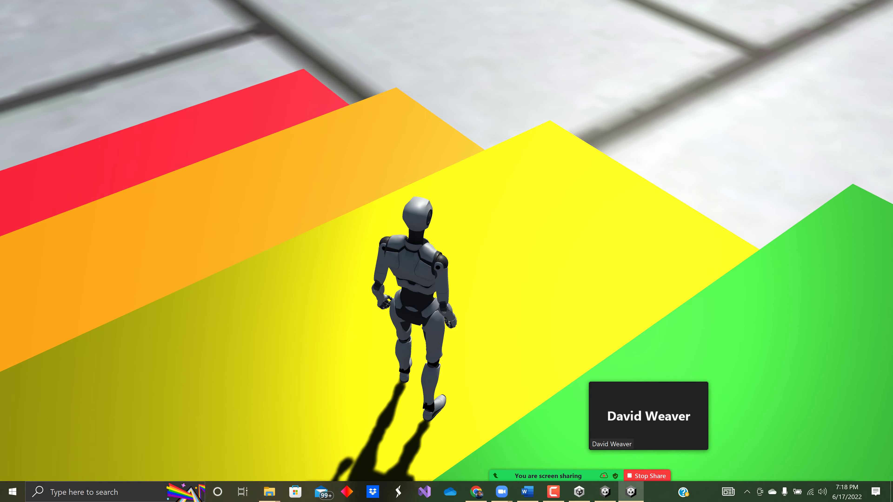
pyautogui.press('w')
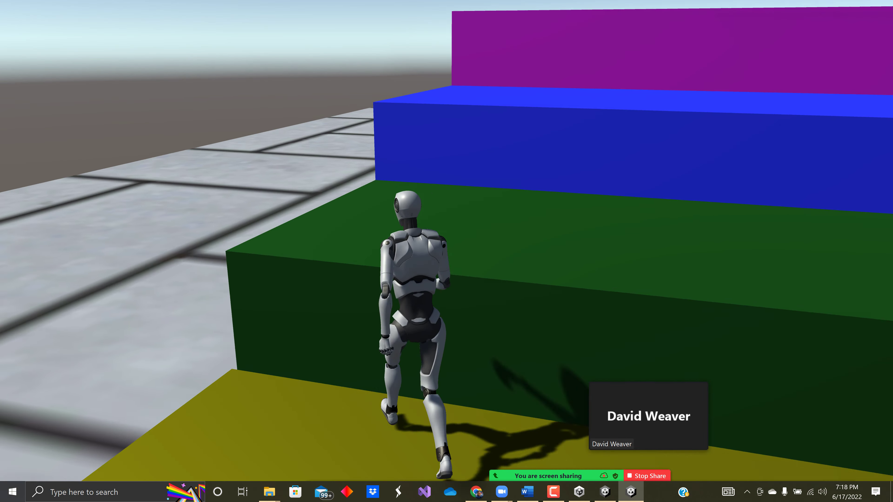
pyautogui.press('space')
# Jump the robot onto the grey top, then walk back down onto the blue step.
pyautogui.press('w')
pyautogui.press('space')
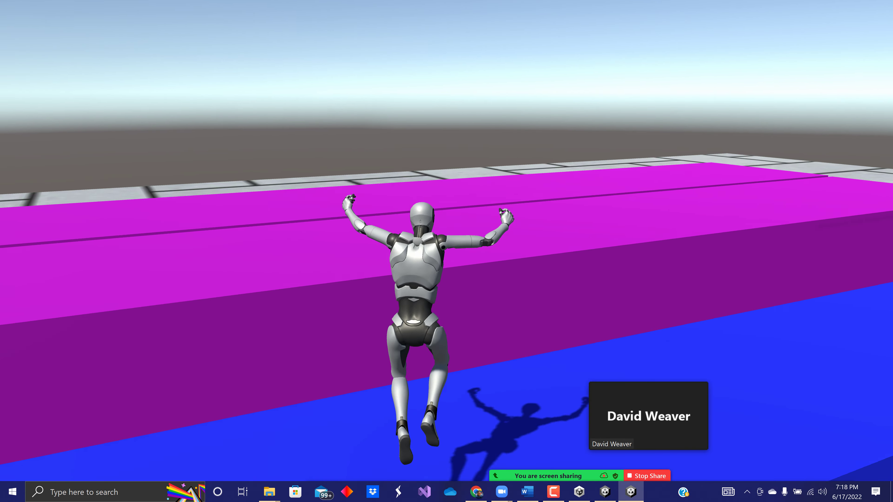
pyautogui.press('space')
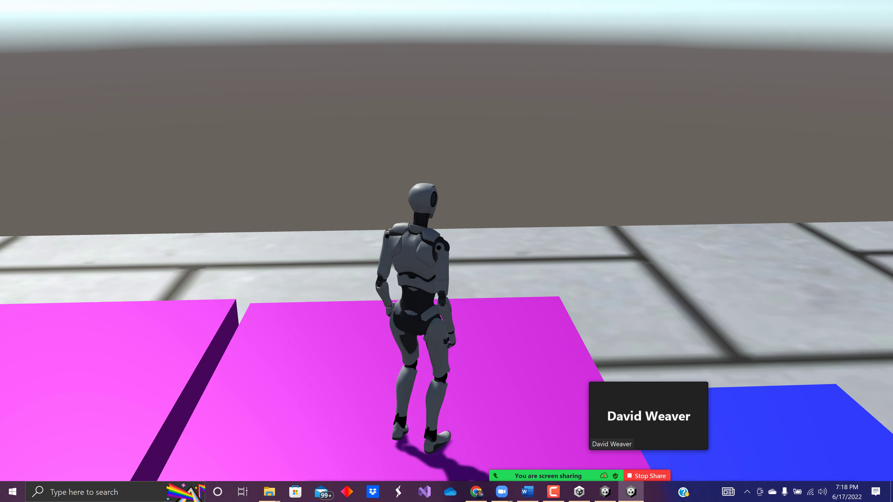
pyautogui.press('w')
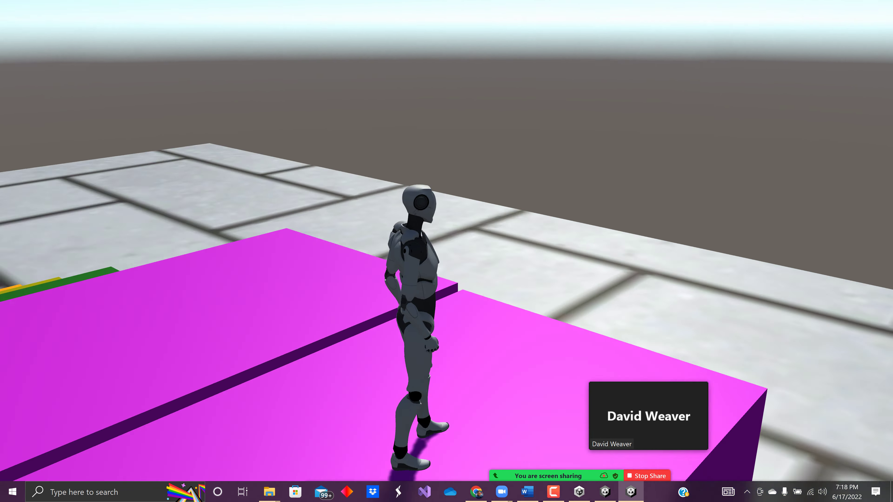
pyautogui.press('w')
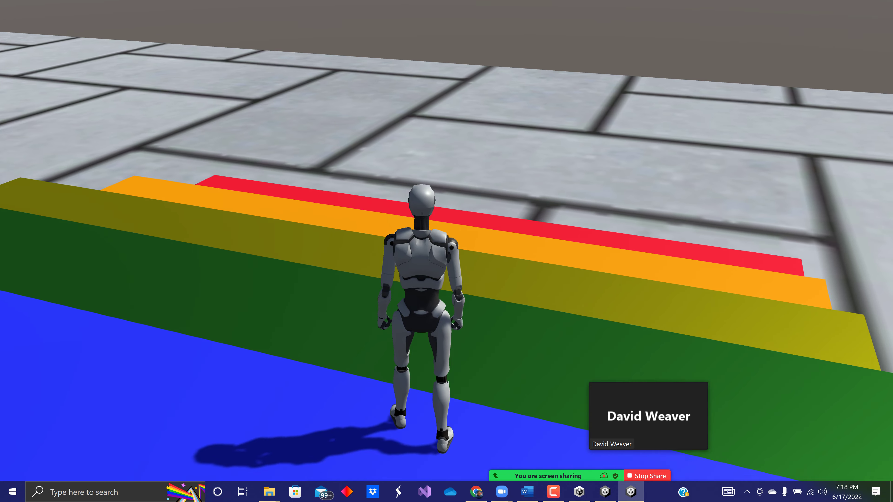
pyautogui.hotkey('alt', 'Tab')
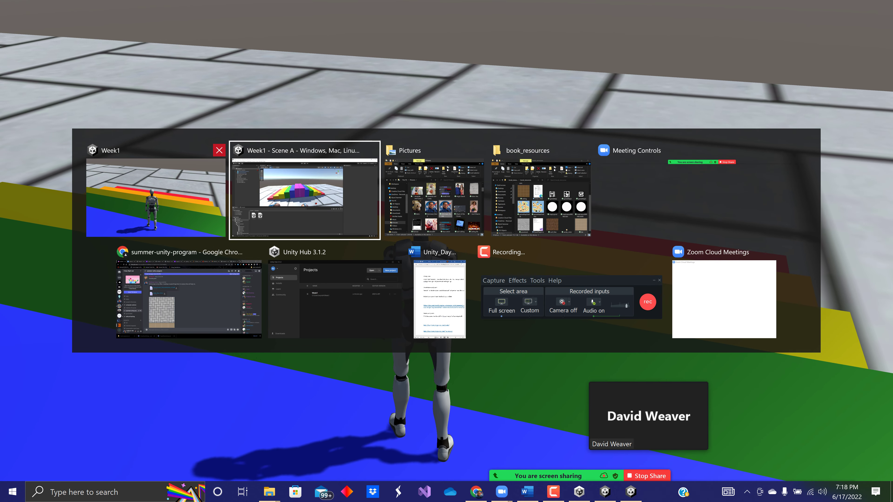
# Close the running Week1 game and return to the Unity editor.
pyautogui.click(219, 151)
pyautogui.press('alt')
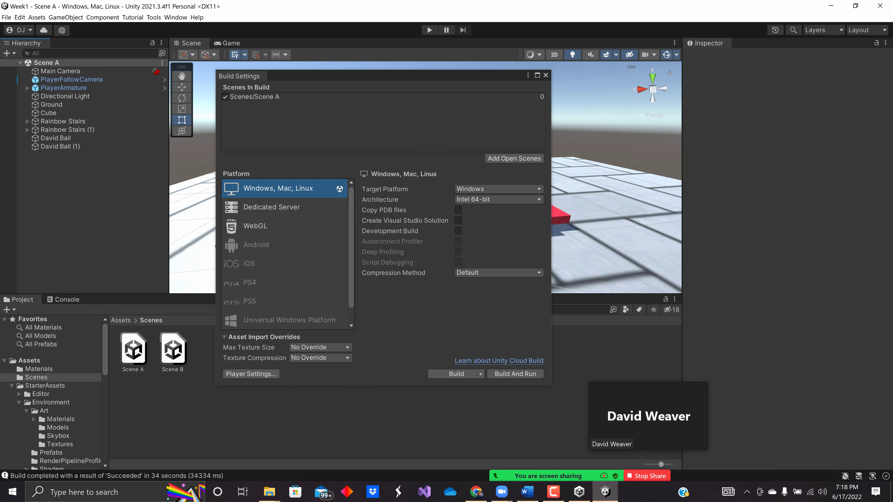
pyautogui.scroll(-1, 288, 253)
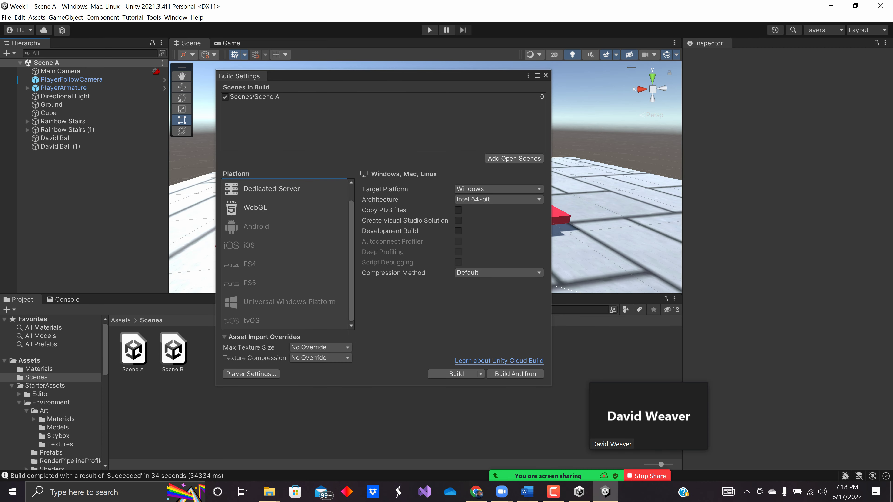
# Review the Android, iOS, PS4 and PS5 build platforms, then close Build Settings.
pyautogui.click(256, 226)
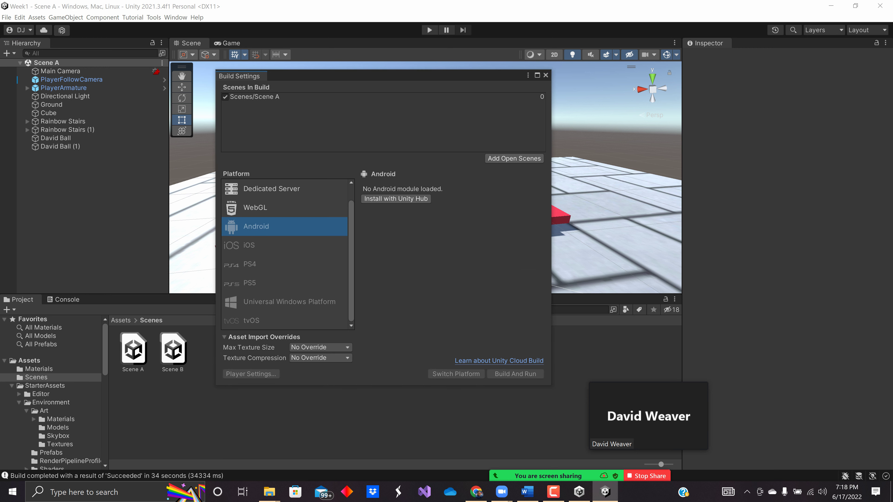
pyautogui.click(250, 283)
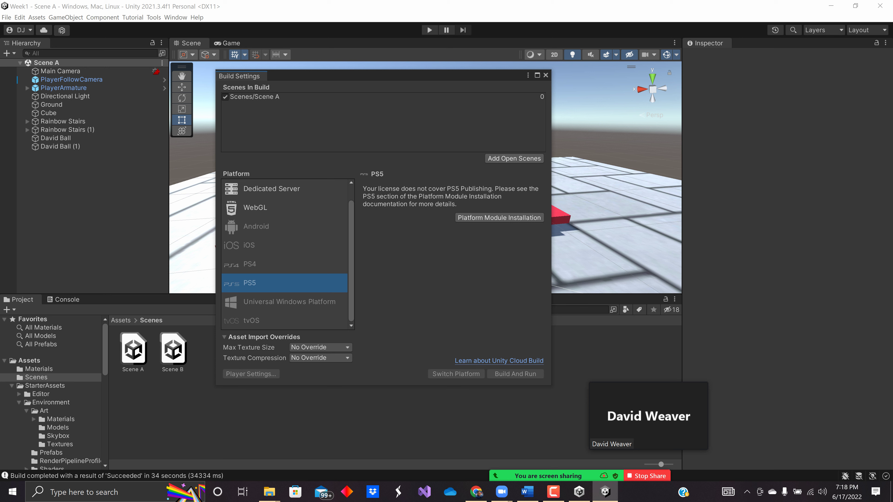
pyautogui.click(248, 245)
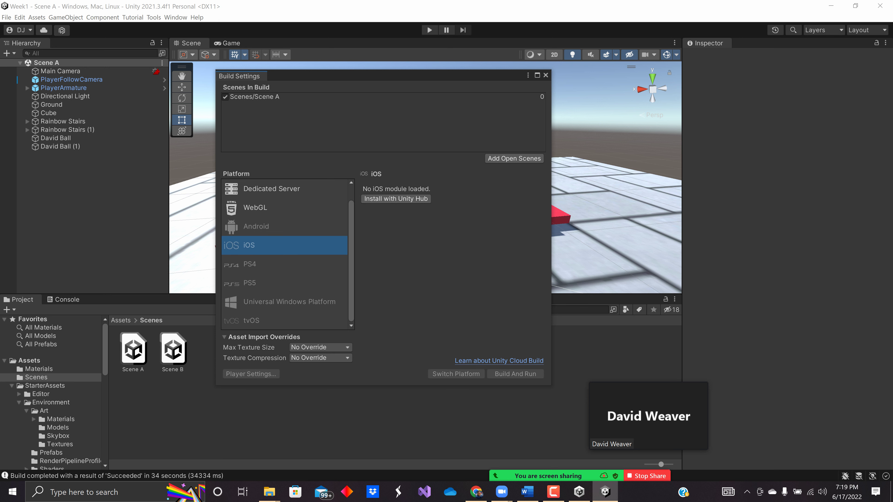
pyautogui.click(256, 226)
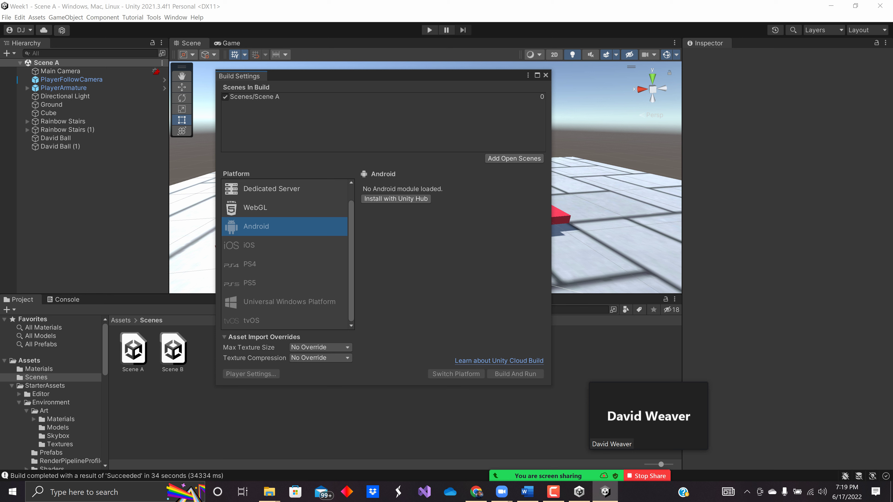
pyautogui.click(249, 245)
pyautogui.click(256, 227)
pyautogui.click(249, 245)
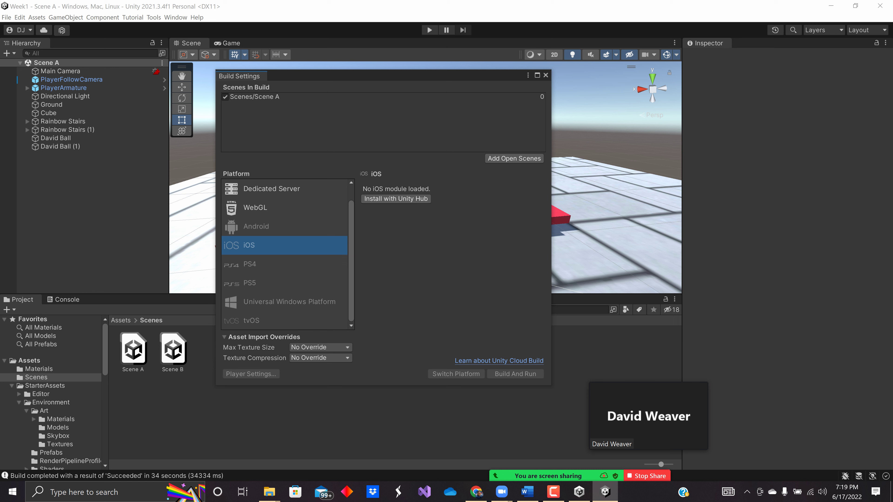
pyautogui.click(249, 264)
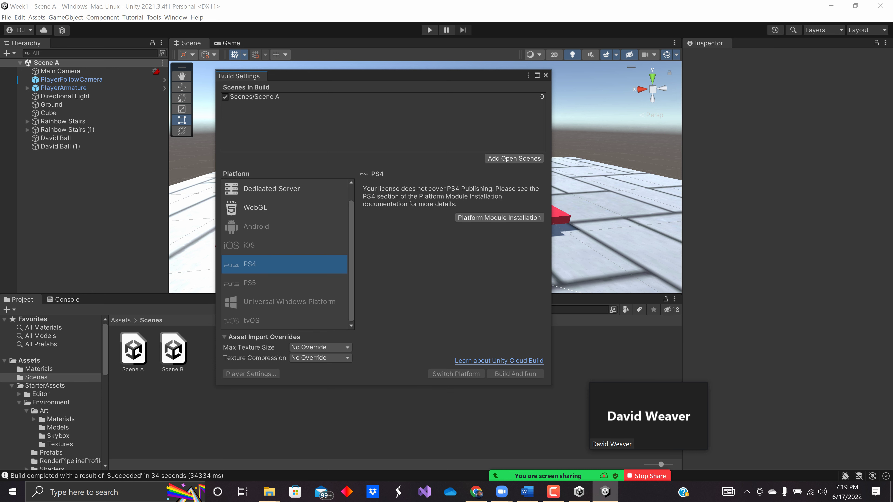
pyautogui.click(250, 283)
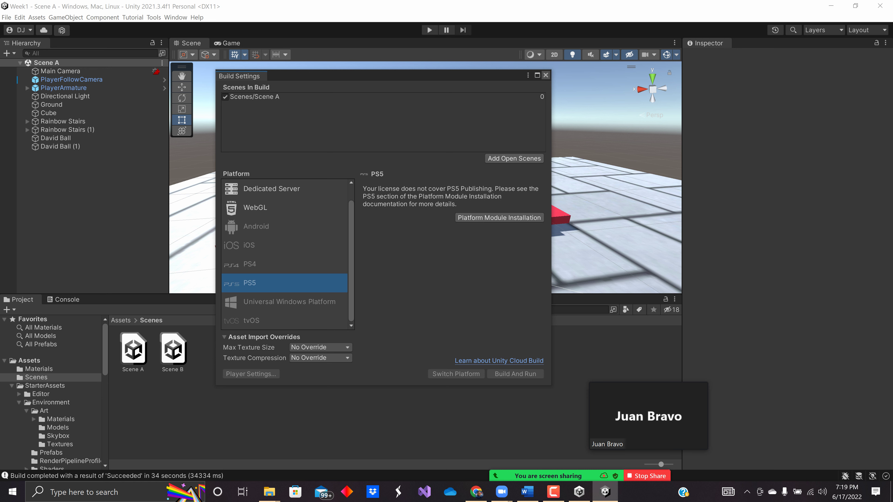
pyautogui.click(545, 75)
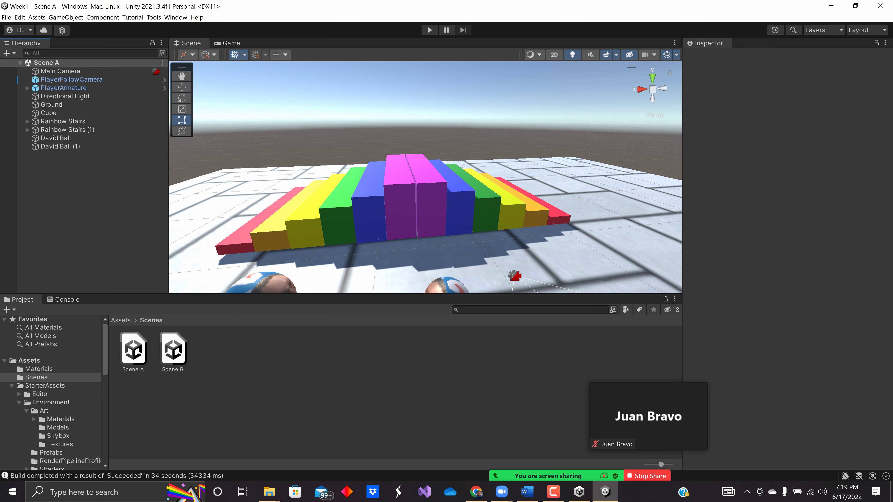
# Select the Move tool and start Play mode for Scene A.
pyautogui.press('w')
pyautogui.hotkey('ctrl', 'p')
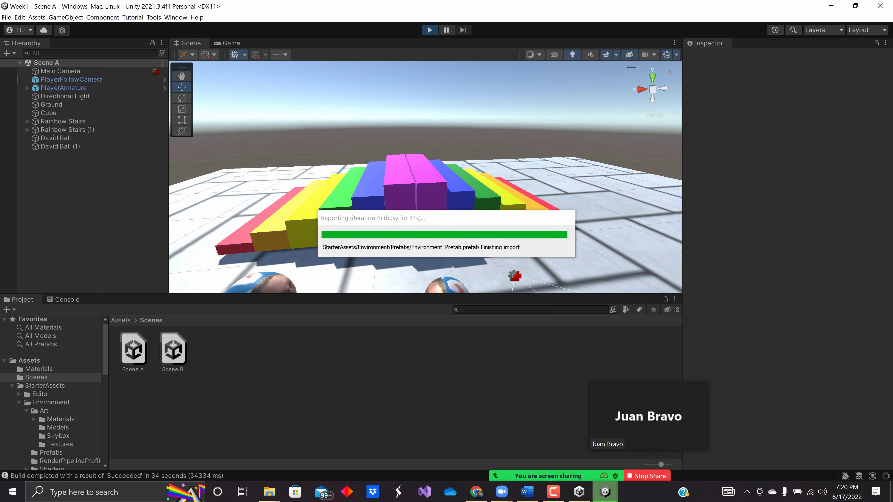
# Run the robot forward toward the face balls and rainbow stairs, then exit Play mode.
pyautogui.press('w')
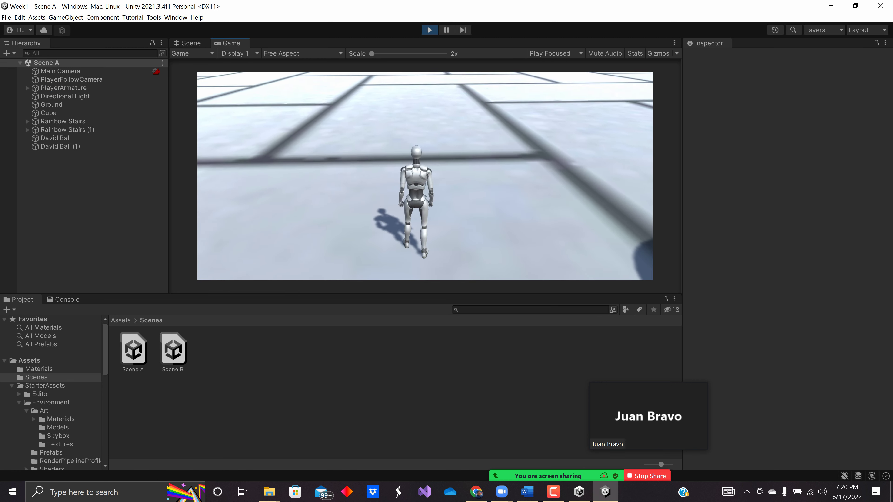
pyautogui.press('w')
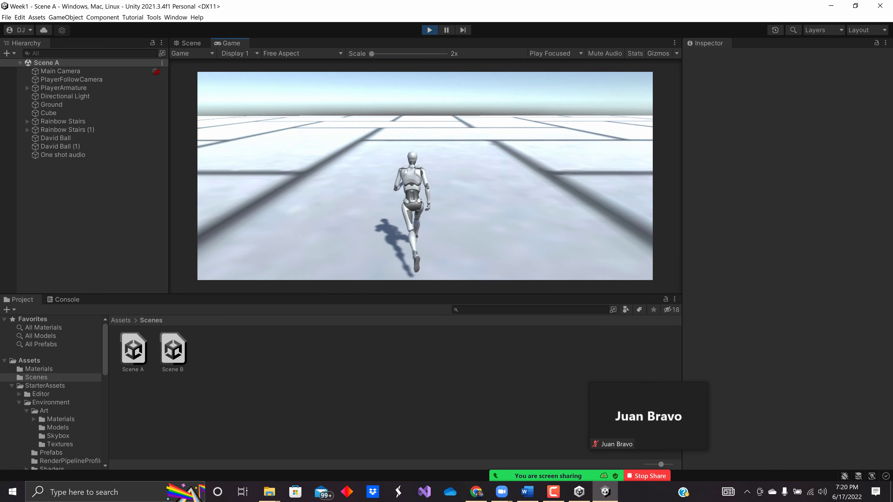
pyautogui.press('w')
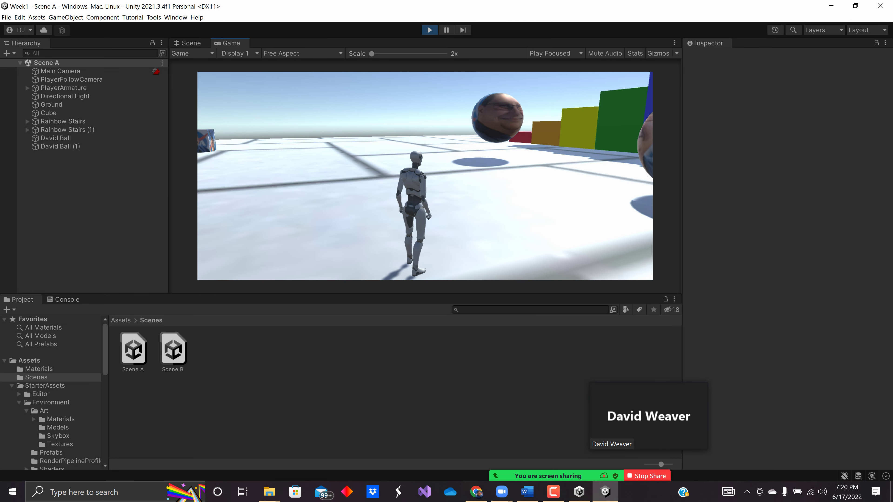
pyautogui.hotkey('ctrl', 'p')
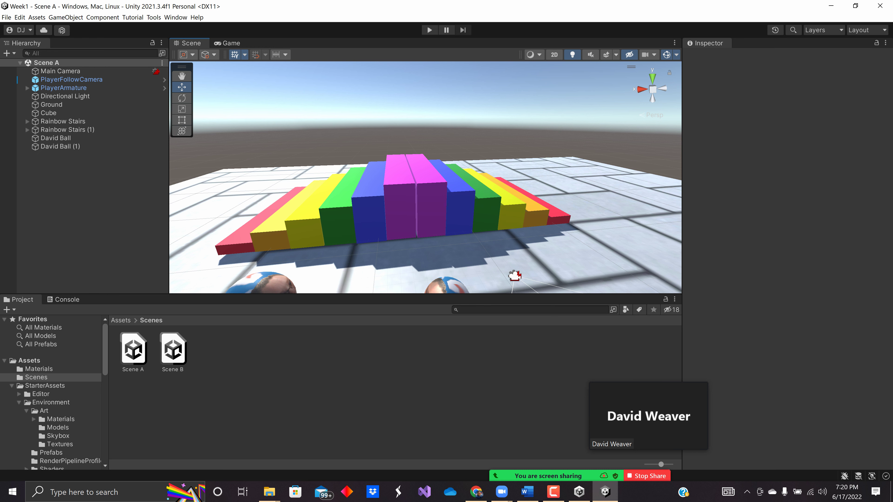
# Orbit and fly the scene camera around the rainbow stairs and balls, then bring the browser forward.
pyautogui.moveTo(425, 178); pyautogui.dragTo(520, 196, button='right')
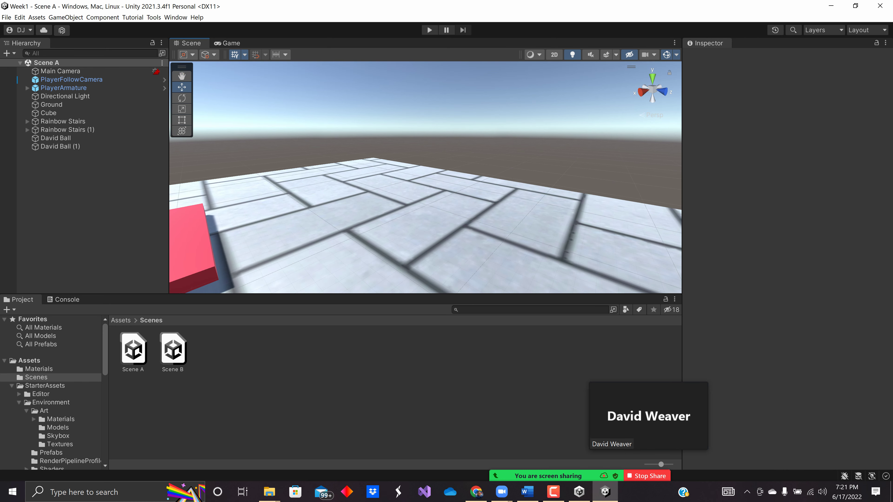
pyautogui.press('q')
pyautogui.moveTo(422, 176); pyautogui.dragTo(422, 195, button='right')
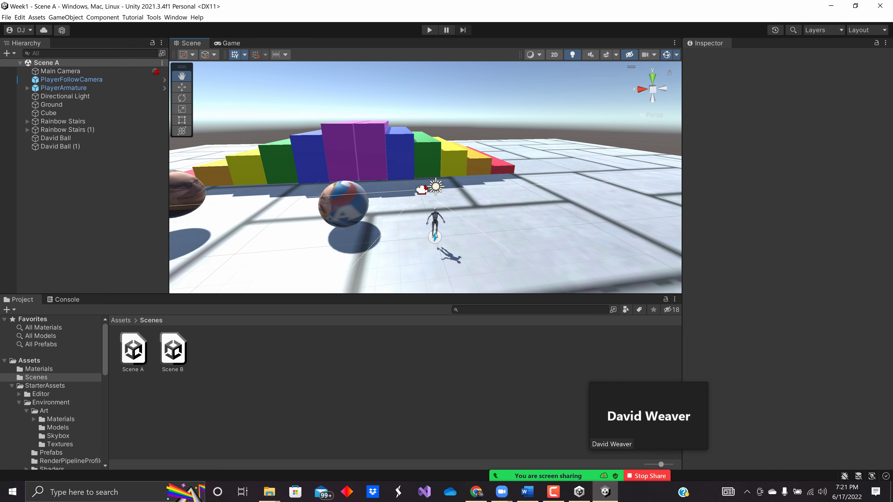
pyautogui.moveTo(421, 195); pyautogui.dragTo(418, 192, button='right')
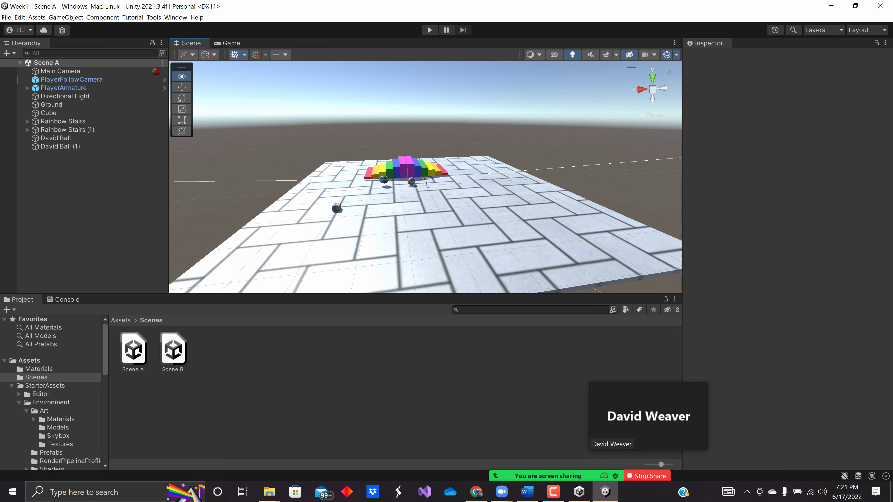
pyautogui.moveTo(418, 193); pyautogui.dragTo(318, 178, button='right')
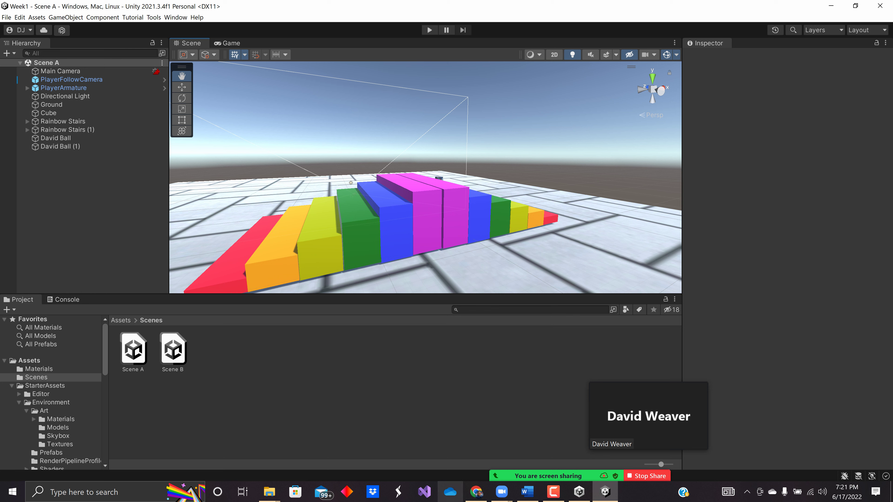
pyautogui.click(476, 491)
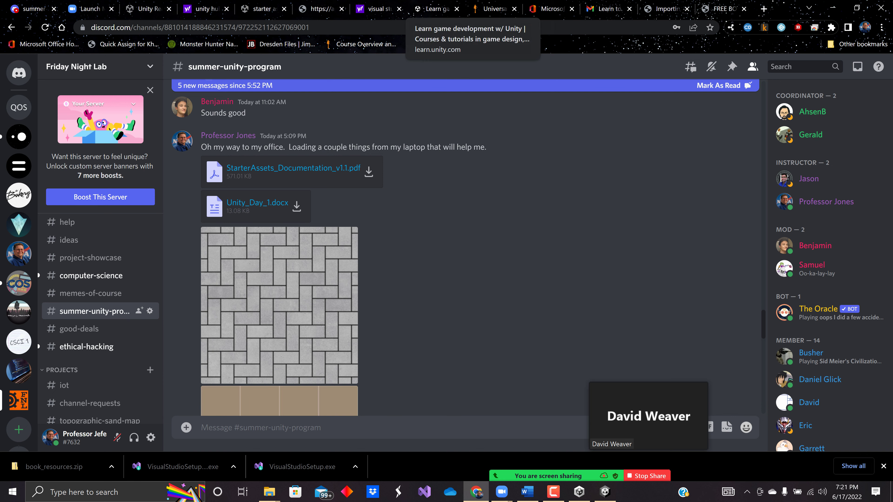
# Go to the Unity Learn pathways tab and open the Unity Essentials pathway.
pyautogui.click(435, 8)
pyautogui.scroll(5, 446, 246)
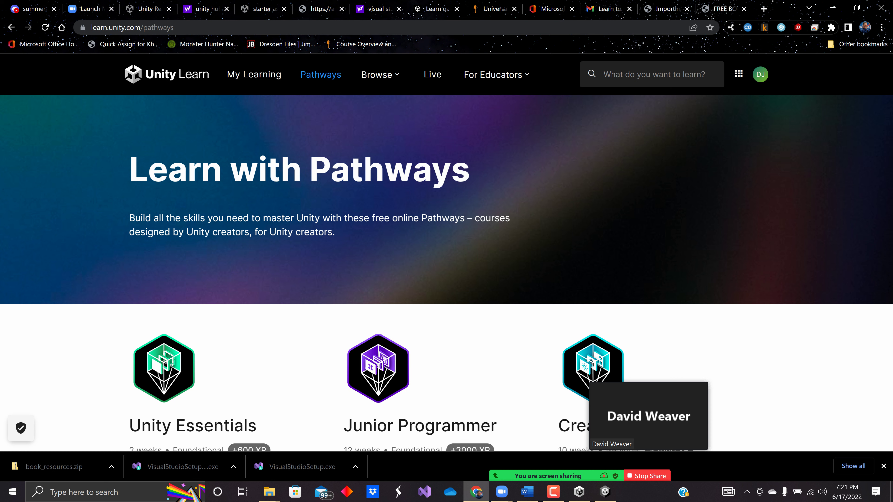
pyautogui.scroll(-5, 446, 246)
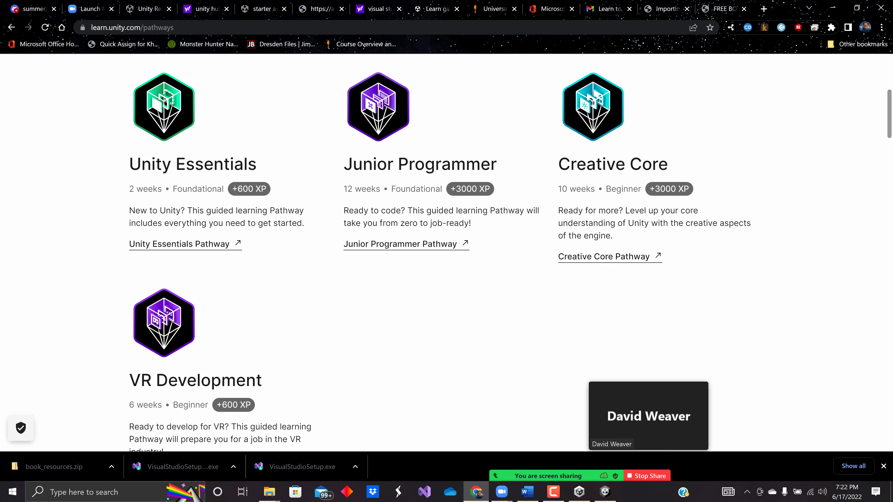
pyautogui.click(179, 243)
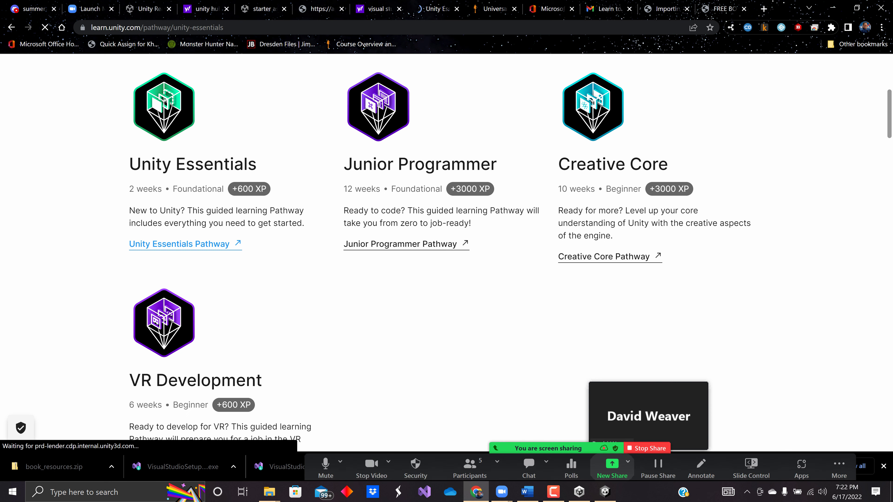
# Scroll through the Unity Essentials details and Pathway Map, then return to Learn with Pathways.
pyautogui.hotkey('alt', 'Tab')
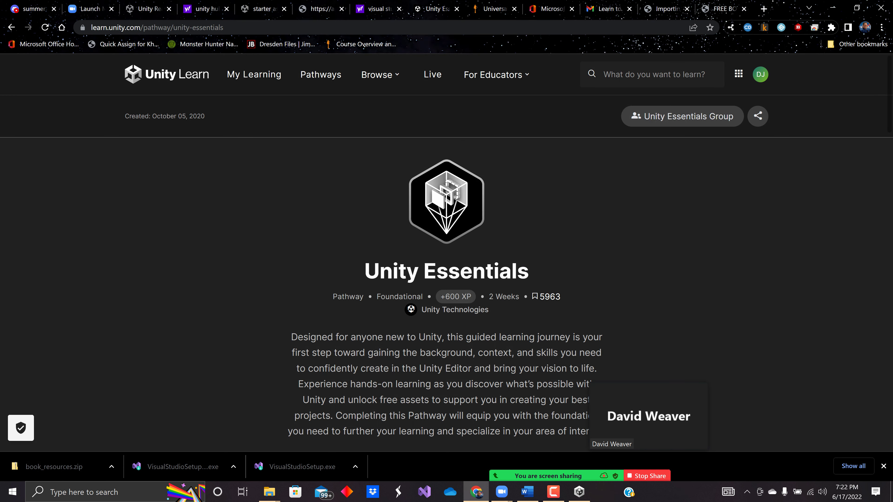
pyautogui.scroll(-5, 446, 246)
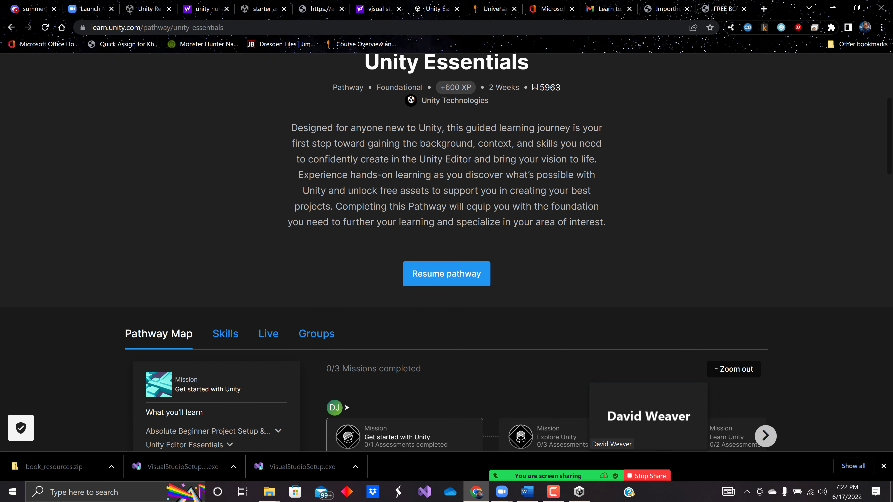
pyautogui.scroll(-3, 446, 274)
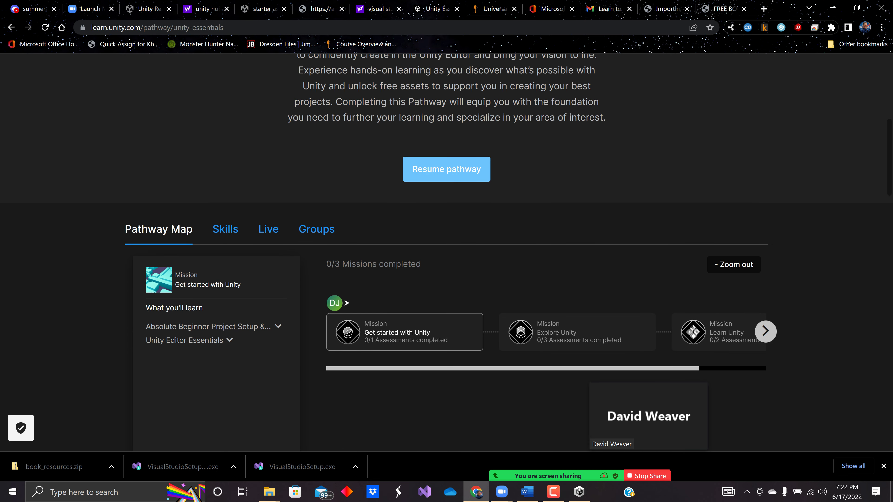
pyautogui.scroll(9, 447, 169)
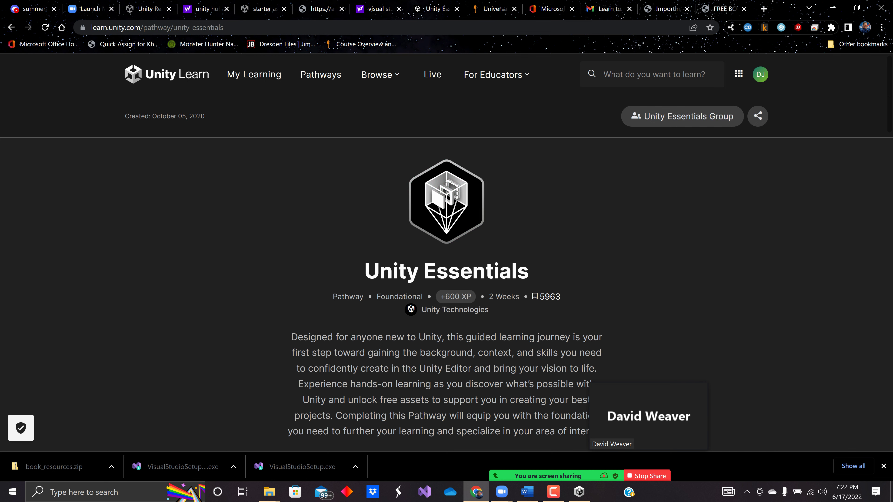
pyautogui.scroll(-6, 447, 246)
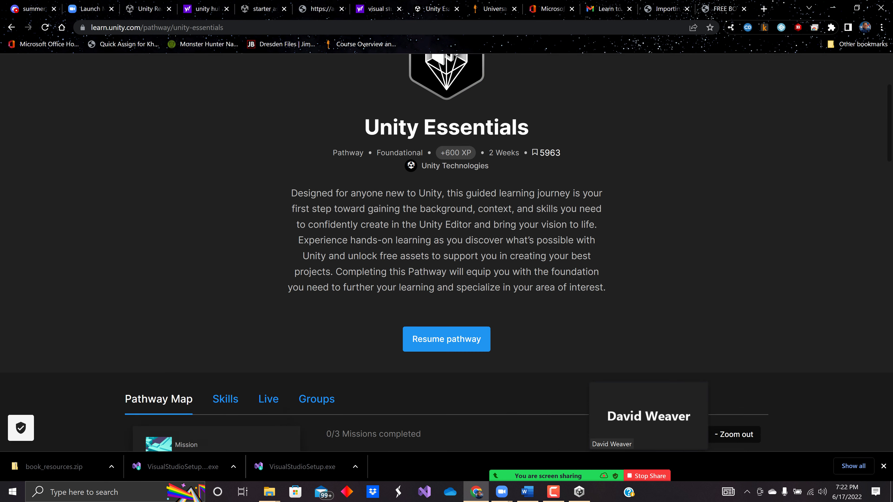
pyautogui.scroll(-7, 447, 246)
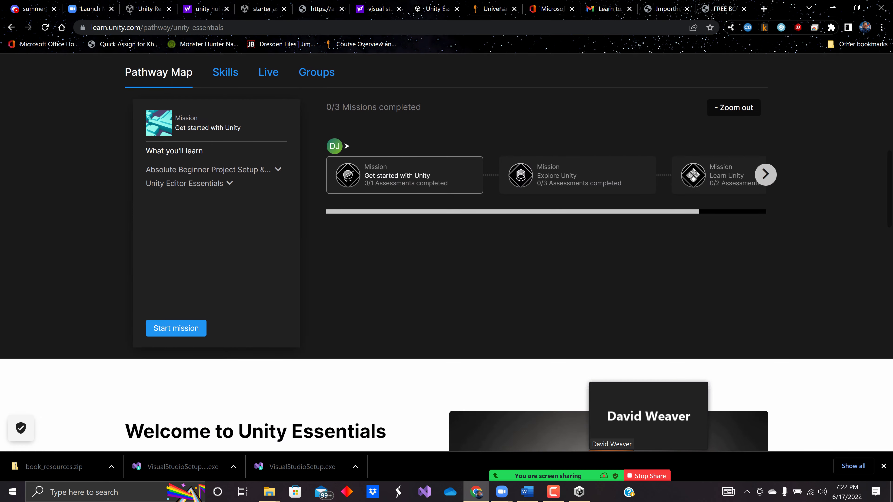
pyautogui.scroll(3, 446, 246)
pyautogui.scroll(4, 447, 247)
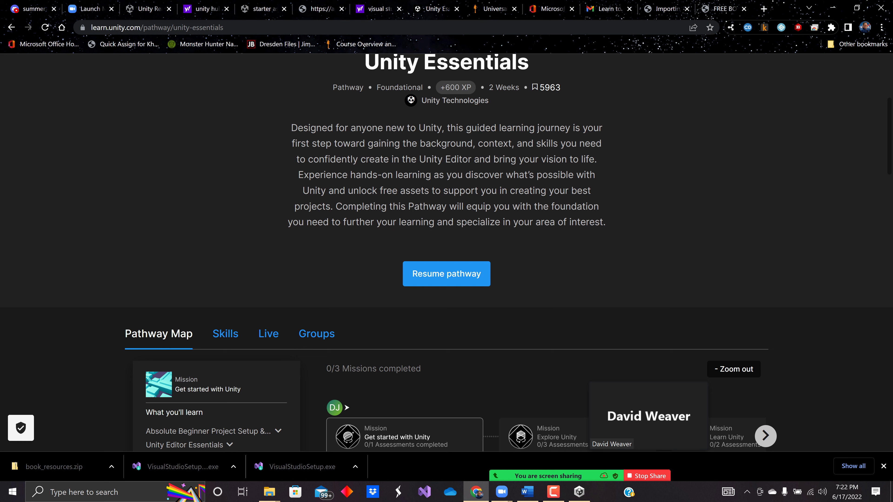
pyautogui.scroll(-5, 446, 246)
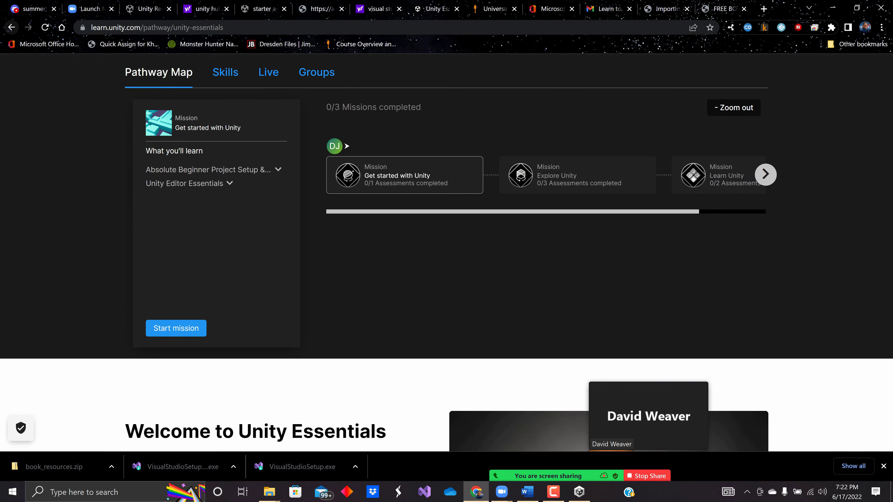
pyautogui.click(11, 27)
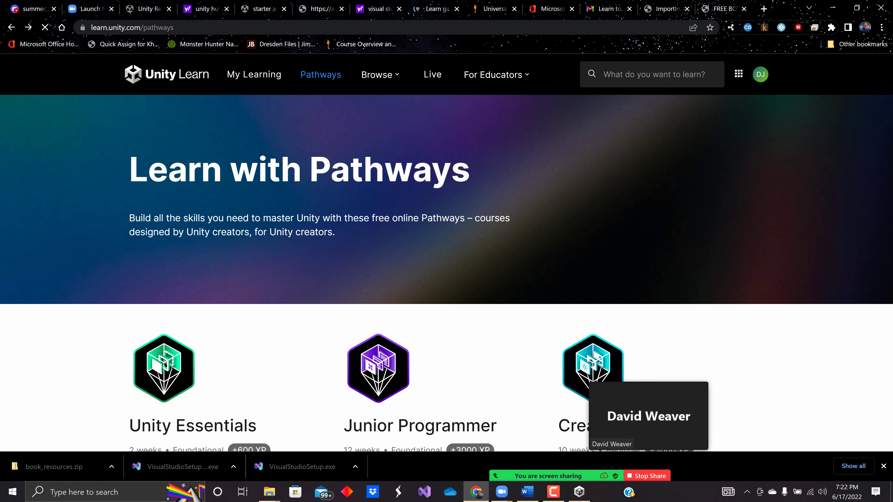
# Browse the Junior Programmer pathway page, then stop the Zoom screen share.
pyautogui.scroll(-3, 447, 246)
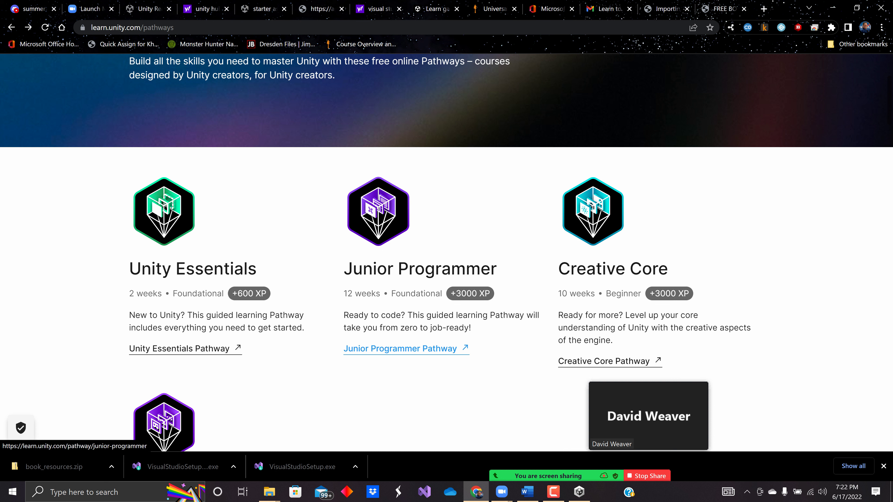
pyautogui.click(400, 349)
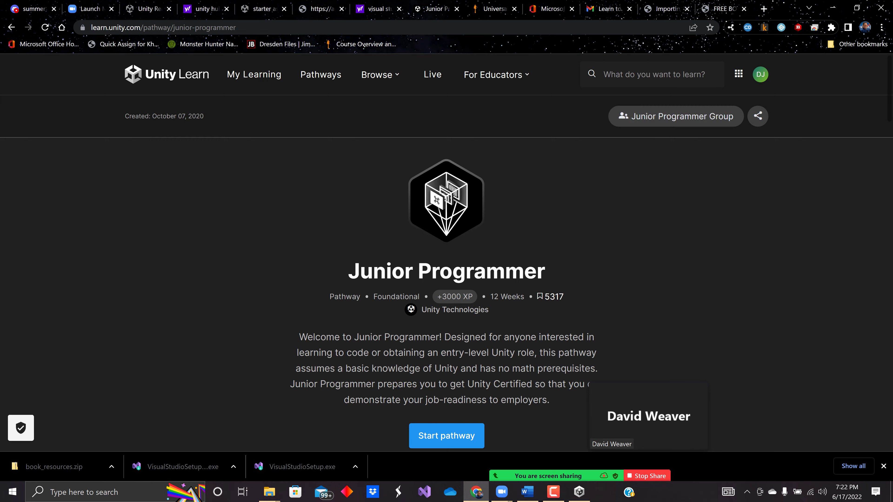
pyautogui.scroll(-5, 447, 246)
pyautogui.scroll(3, 447, 246)
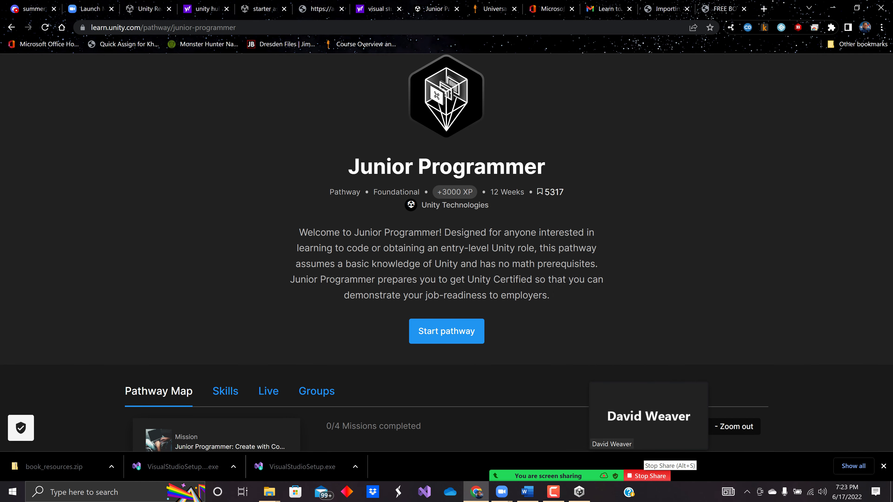
pyautogui.click(650, 476)
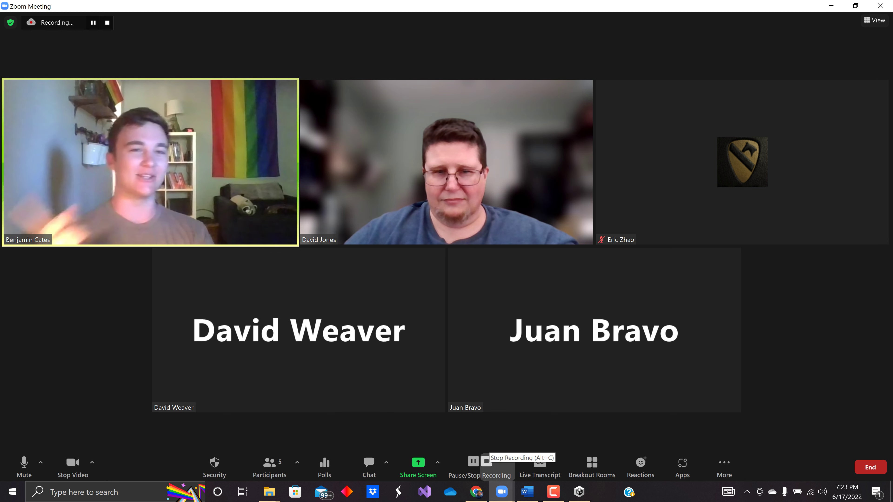
# Stop the Zoom cloud recording and confirm with Yes.
pyautogui.click(487, 461)
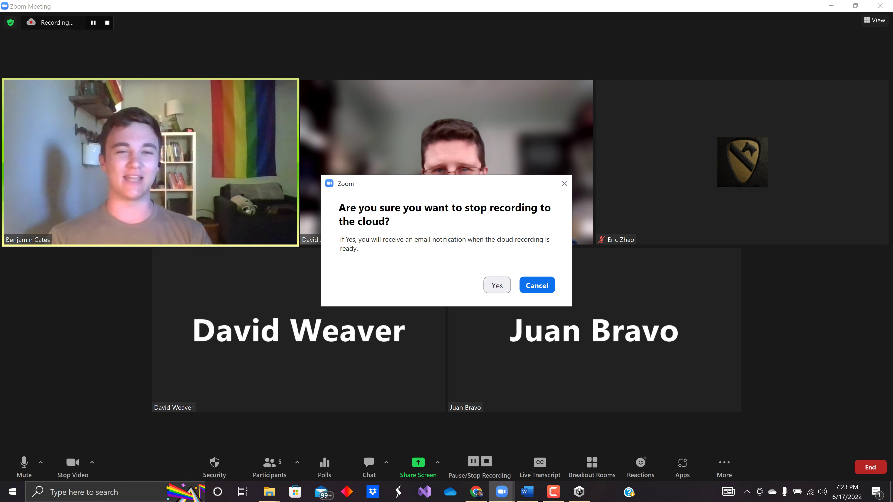
pyautogui.click(496, 286)
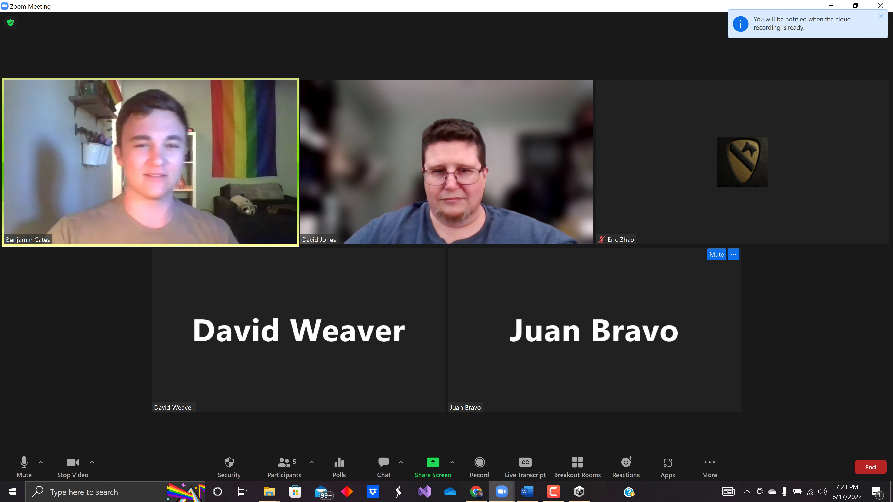